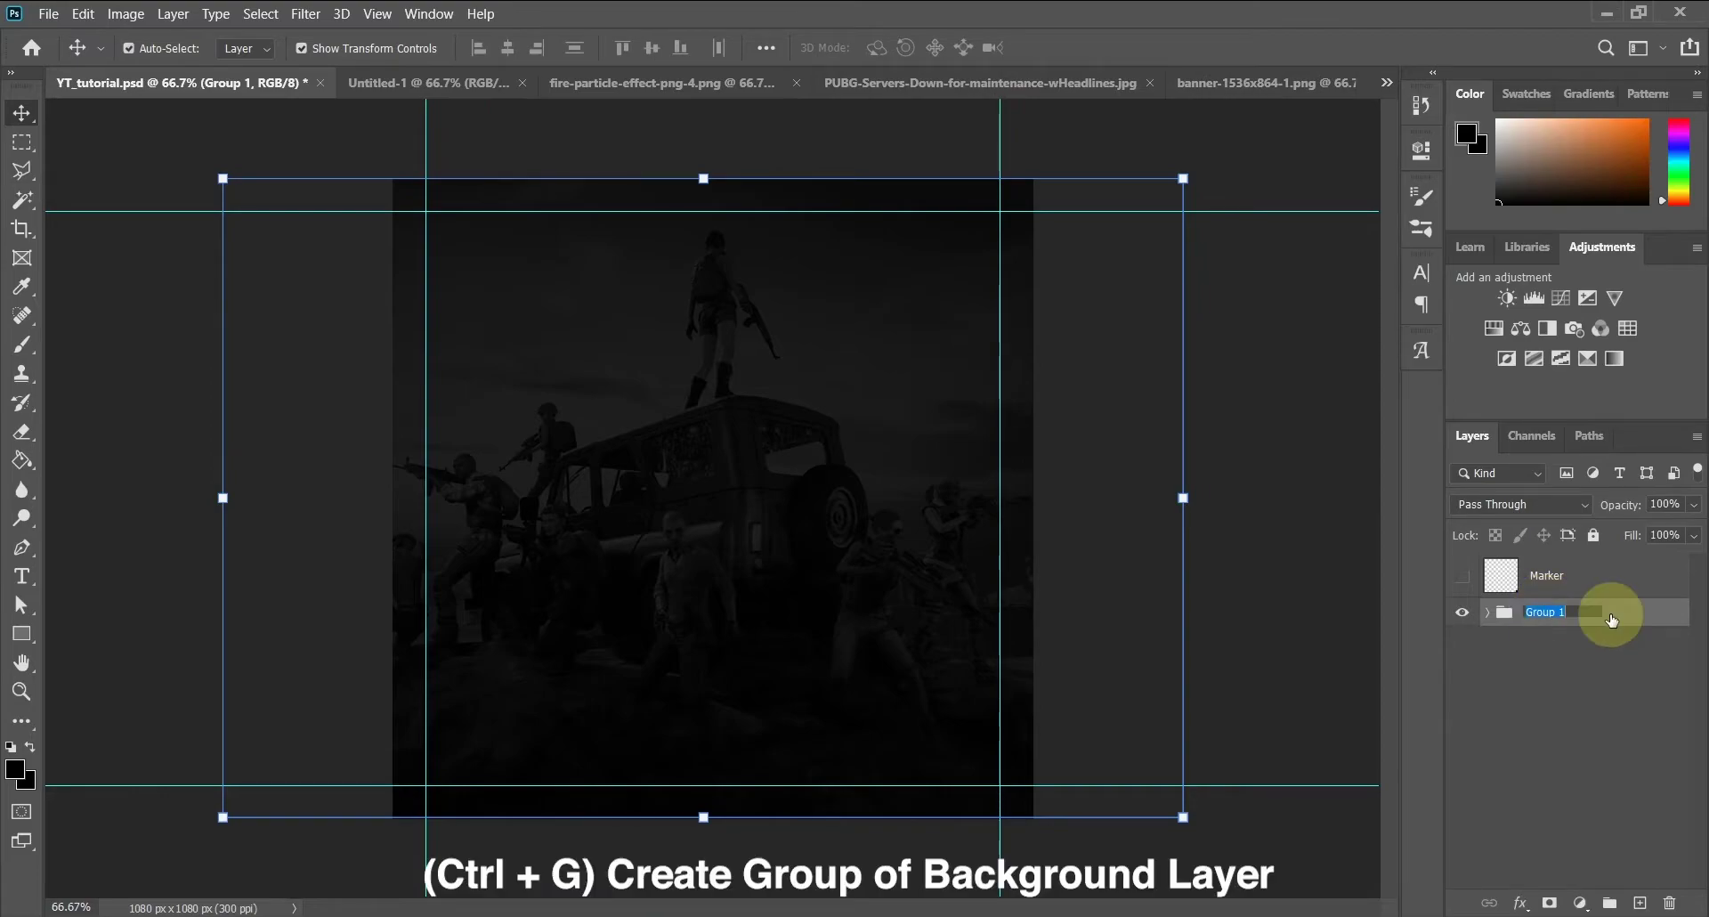
# Rename the background group as BG and lock it completely
pyautogui.write('BG')
pyautogui.press('Return')
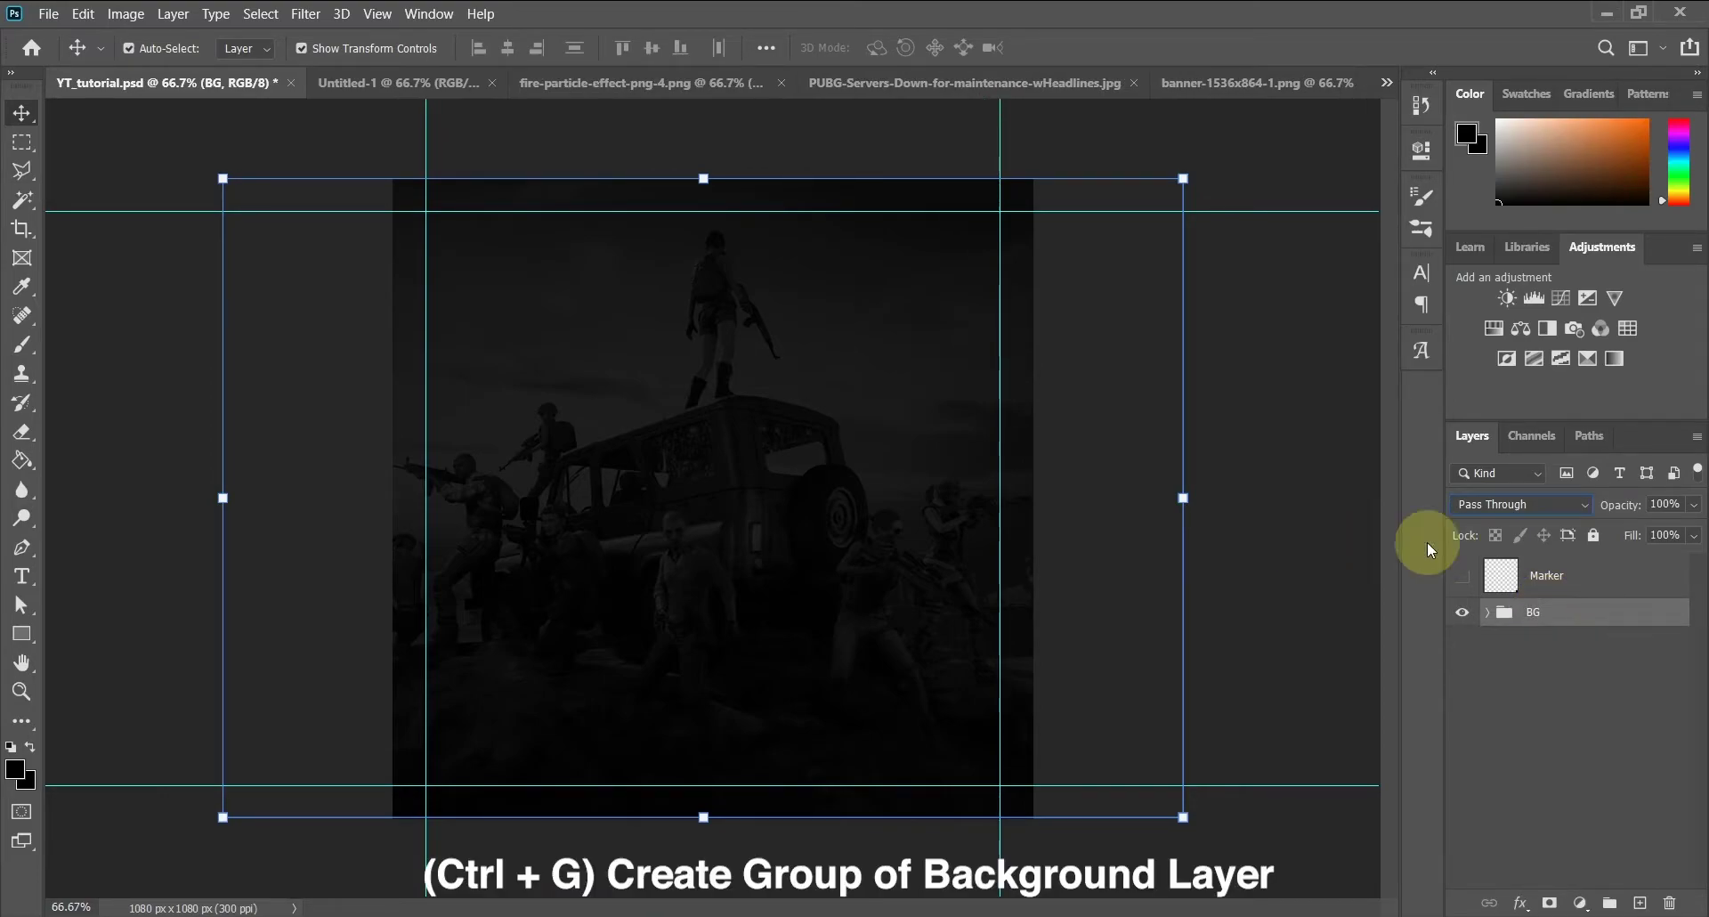
pyautogui.click(1593, 534)
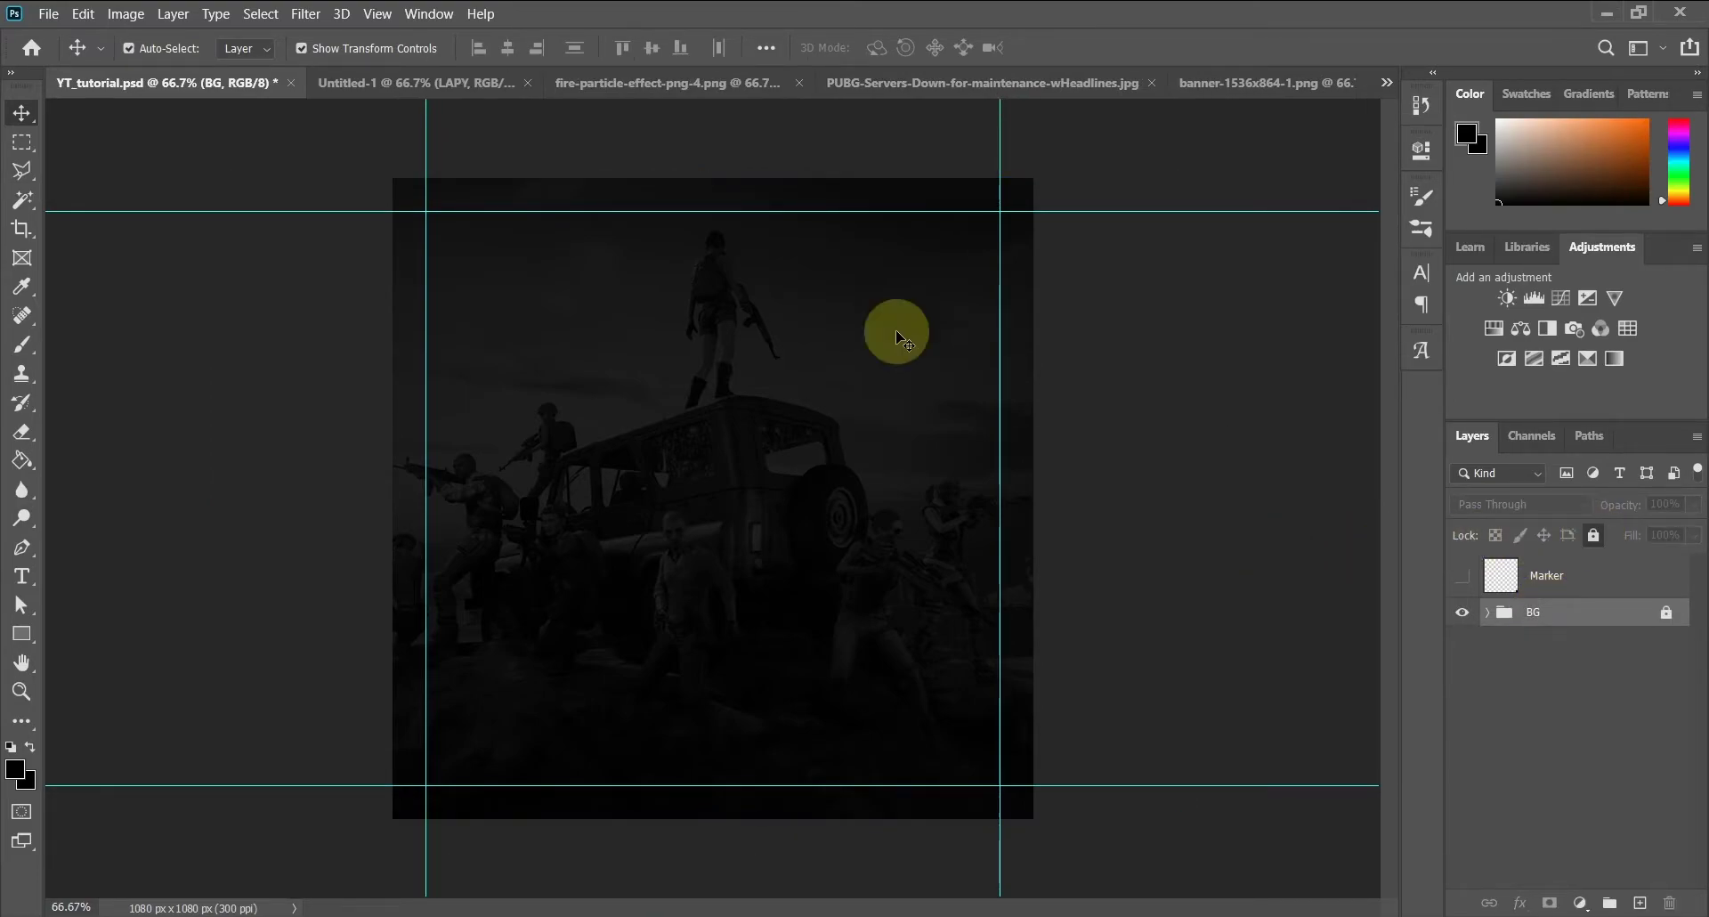
# Bring the laptop from Untitled-1 into YT_tutorial.psd, scaled to about 65% and placed slightly below the canvas centre
pyautogui.click(413, 82)
pyautogui.moveTo(812, 453); pyautogui.dragTo(730, 507)
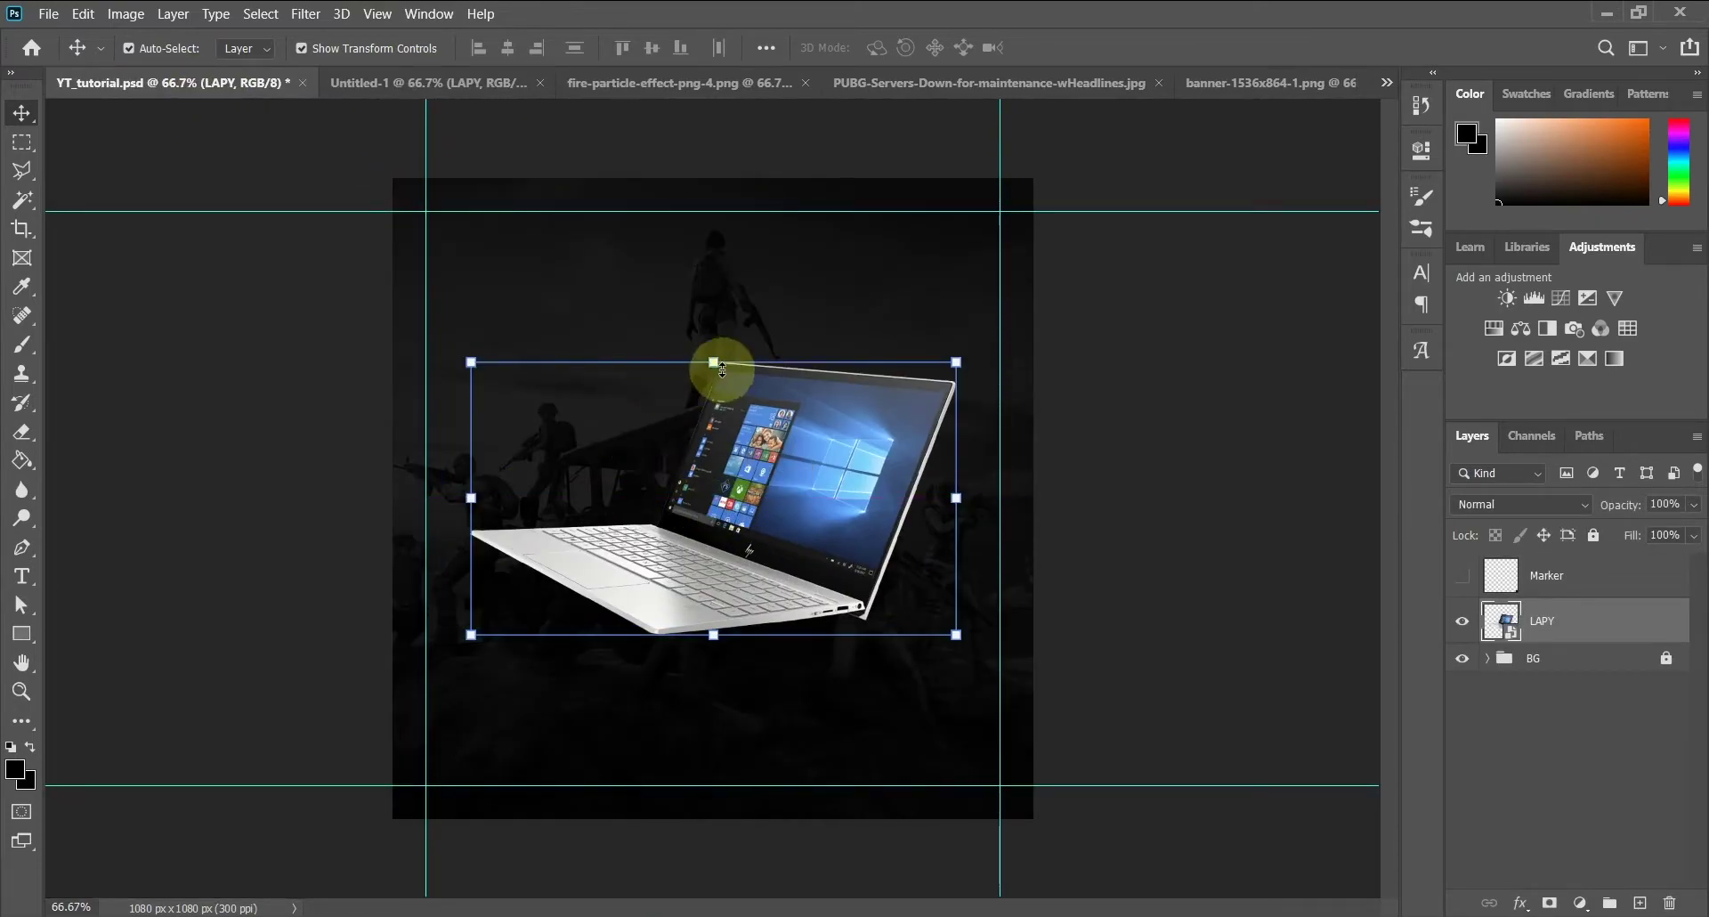
pyautogui.hotkey('ctrl', 't')
pyautogui.moveTo(497, 319); pyautogui.dragTo(504, 325)
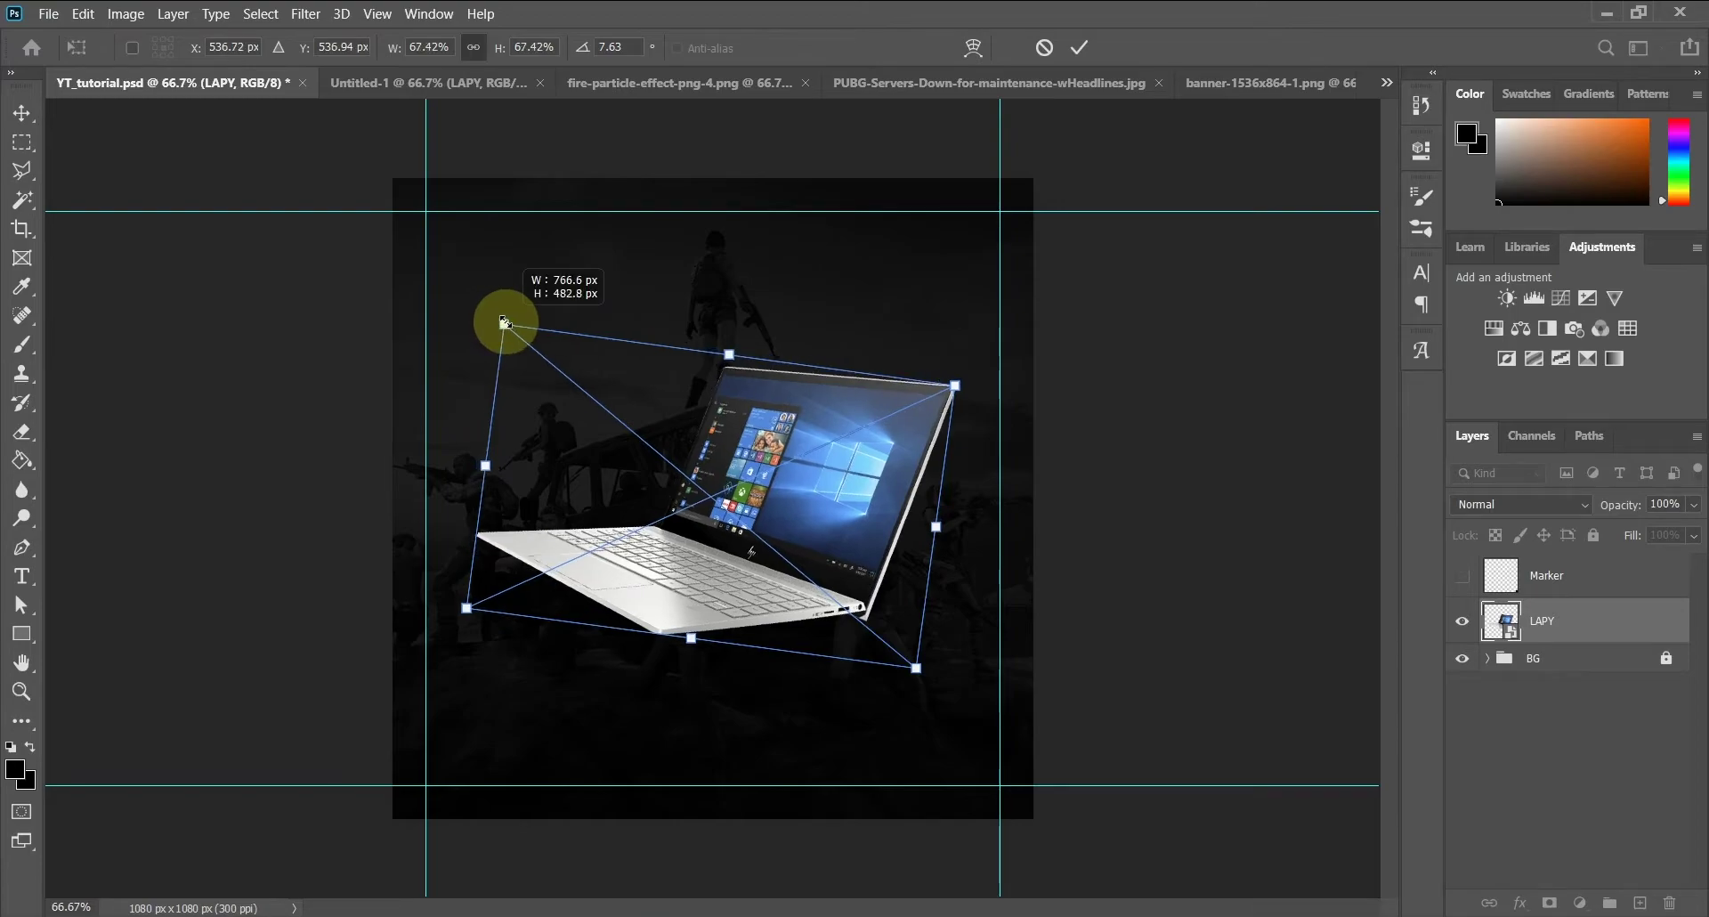
pyautogui.moveTo(918, 666); pyautogui.dragTo(890, 656)
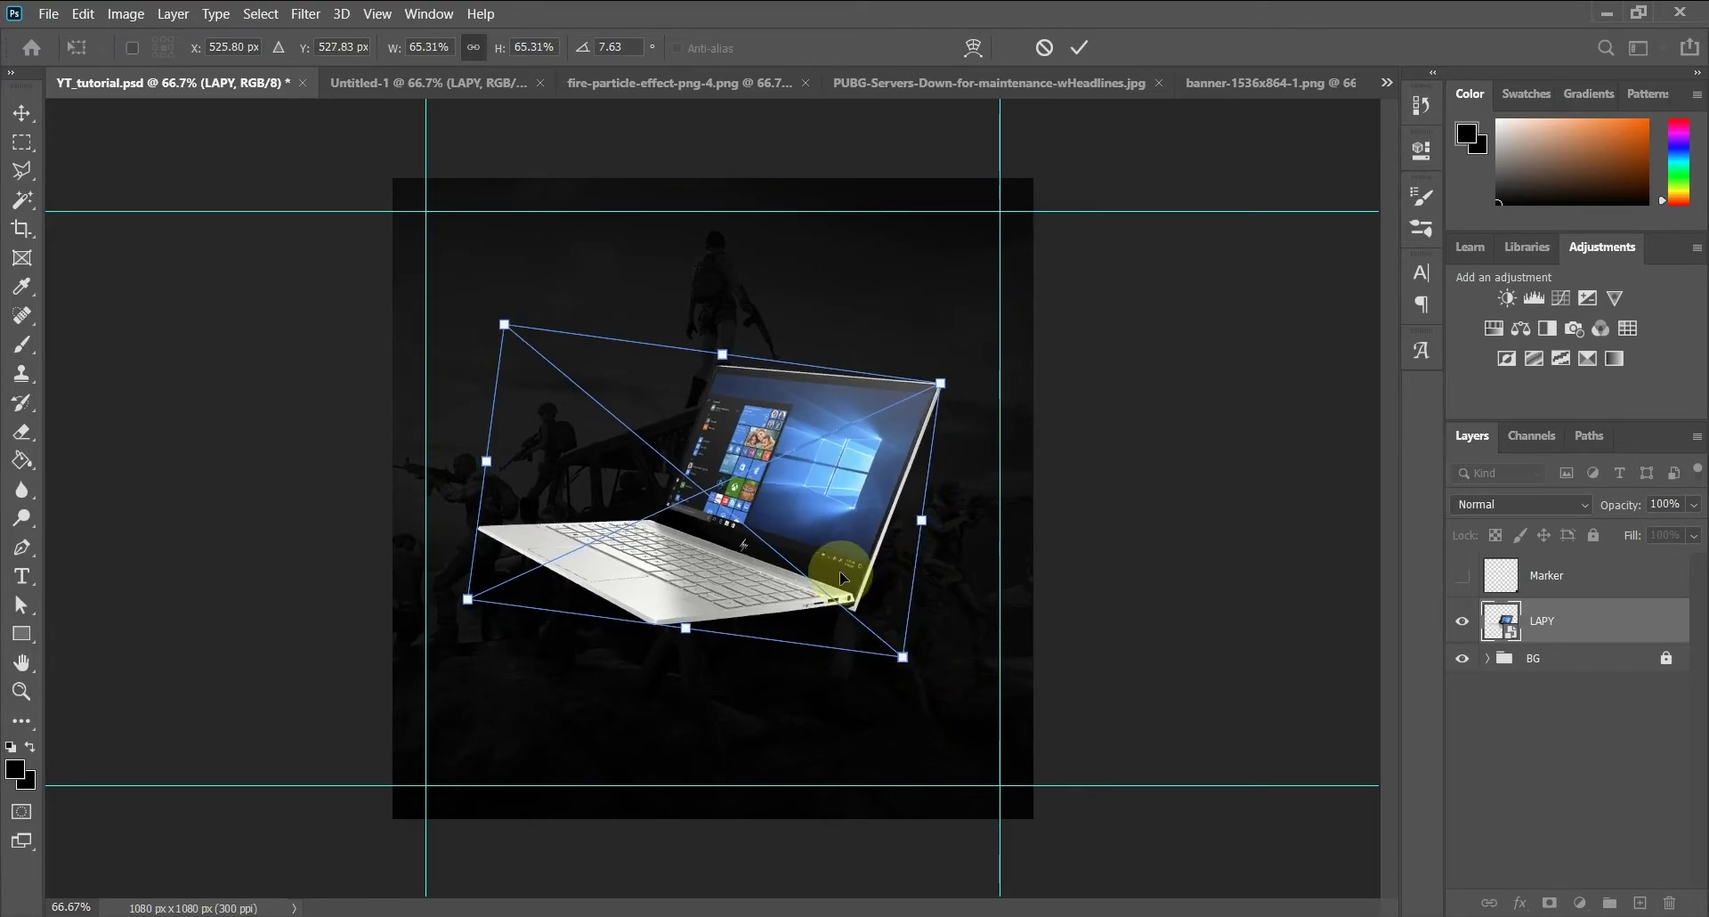
pyautogui.press('Return')
pyautogui.moveTo(783, 534); pyautogui.dragTo(783, 560)
pyautogui.click(1159, 549)
# Start a white text line near the bottom of the canvas below the laptop, in the Gotham Book font
pyautogui.click(23, 576)
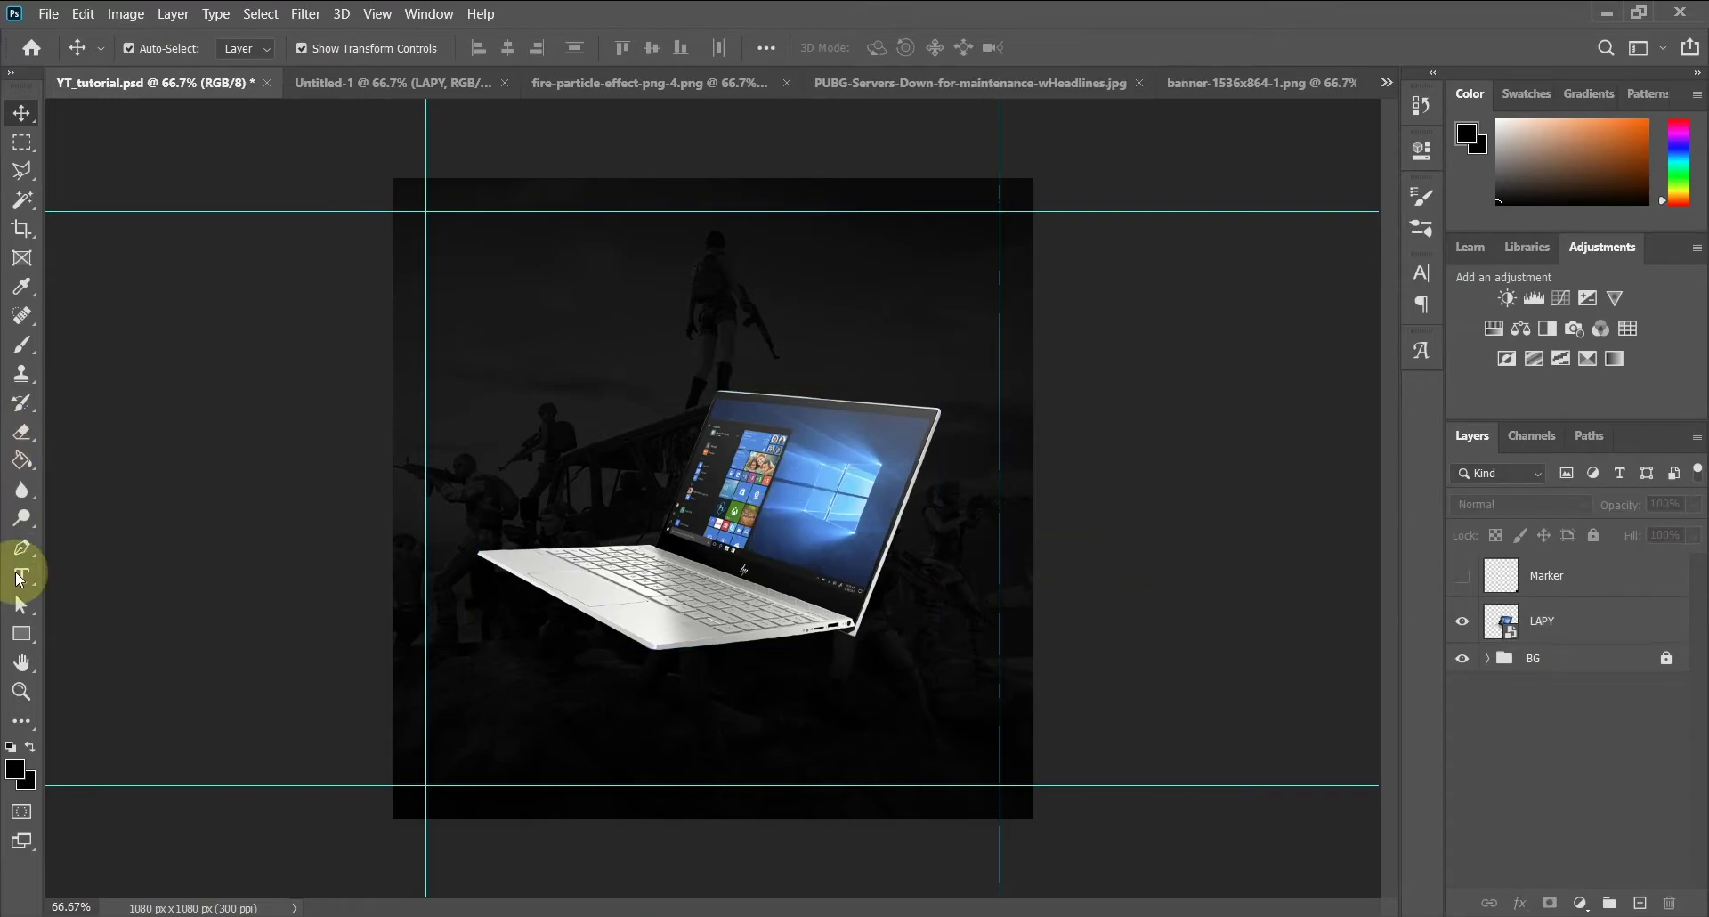
pyautogui.click(552, 756)
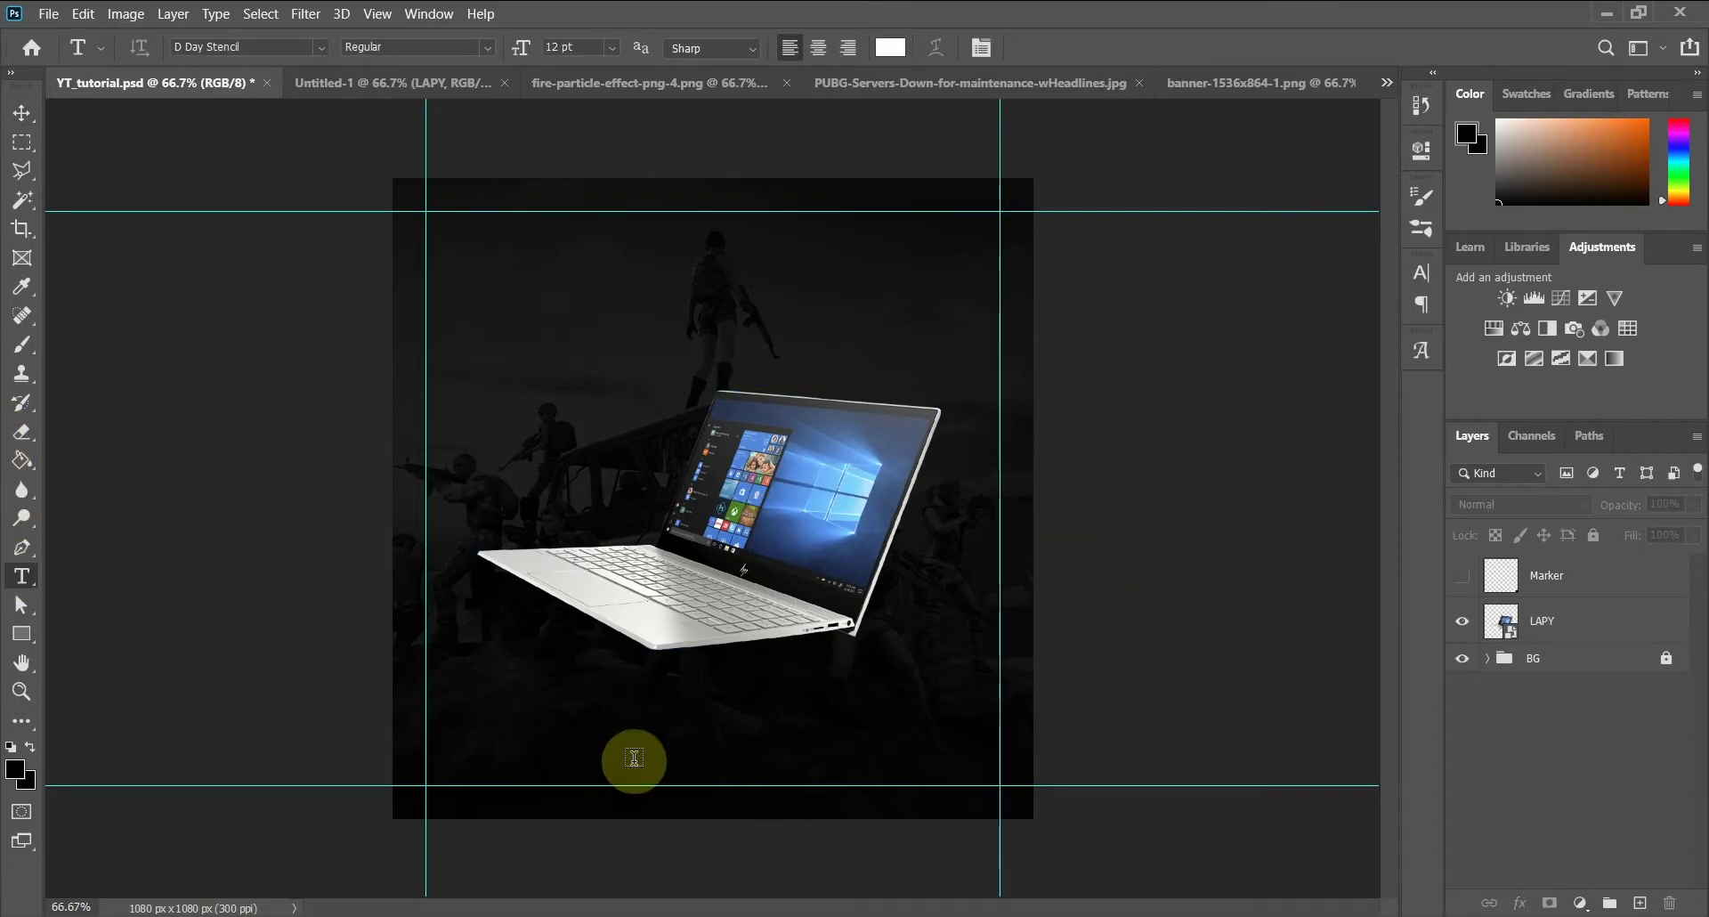
pyautogui.click(1416, 271)
pyautogui.click(1289, 303)
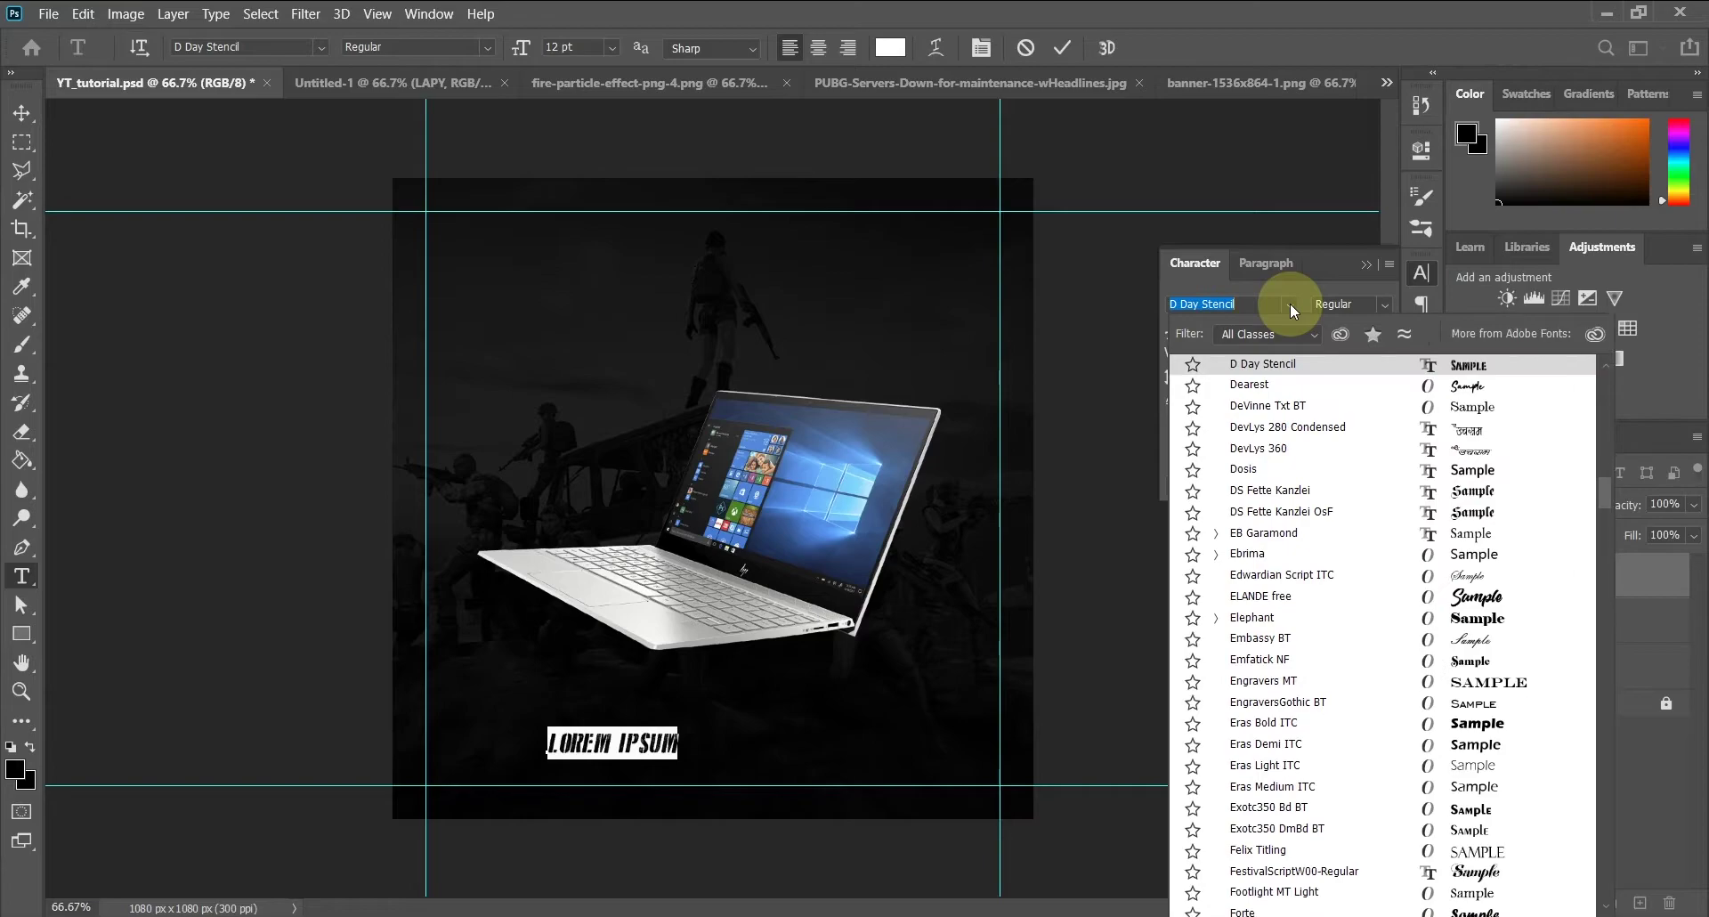
pyautogui.write('gotham')
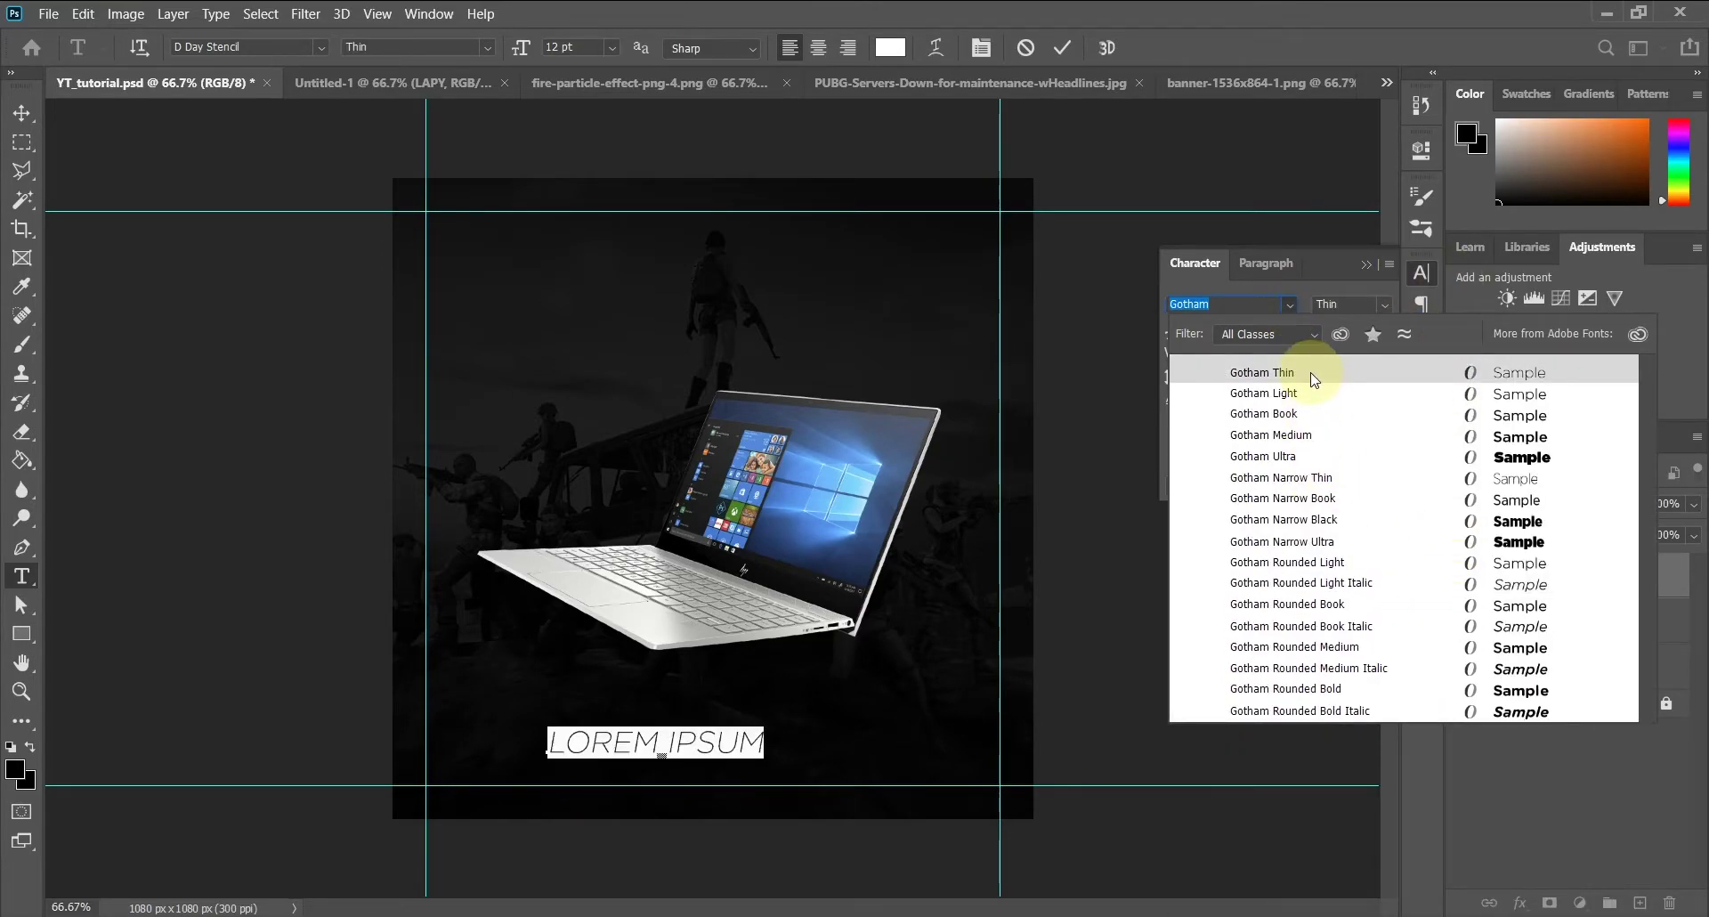
pyautogui.click(1282, 415)
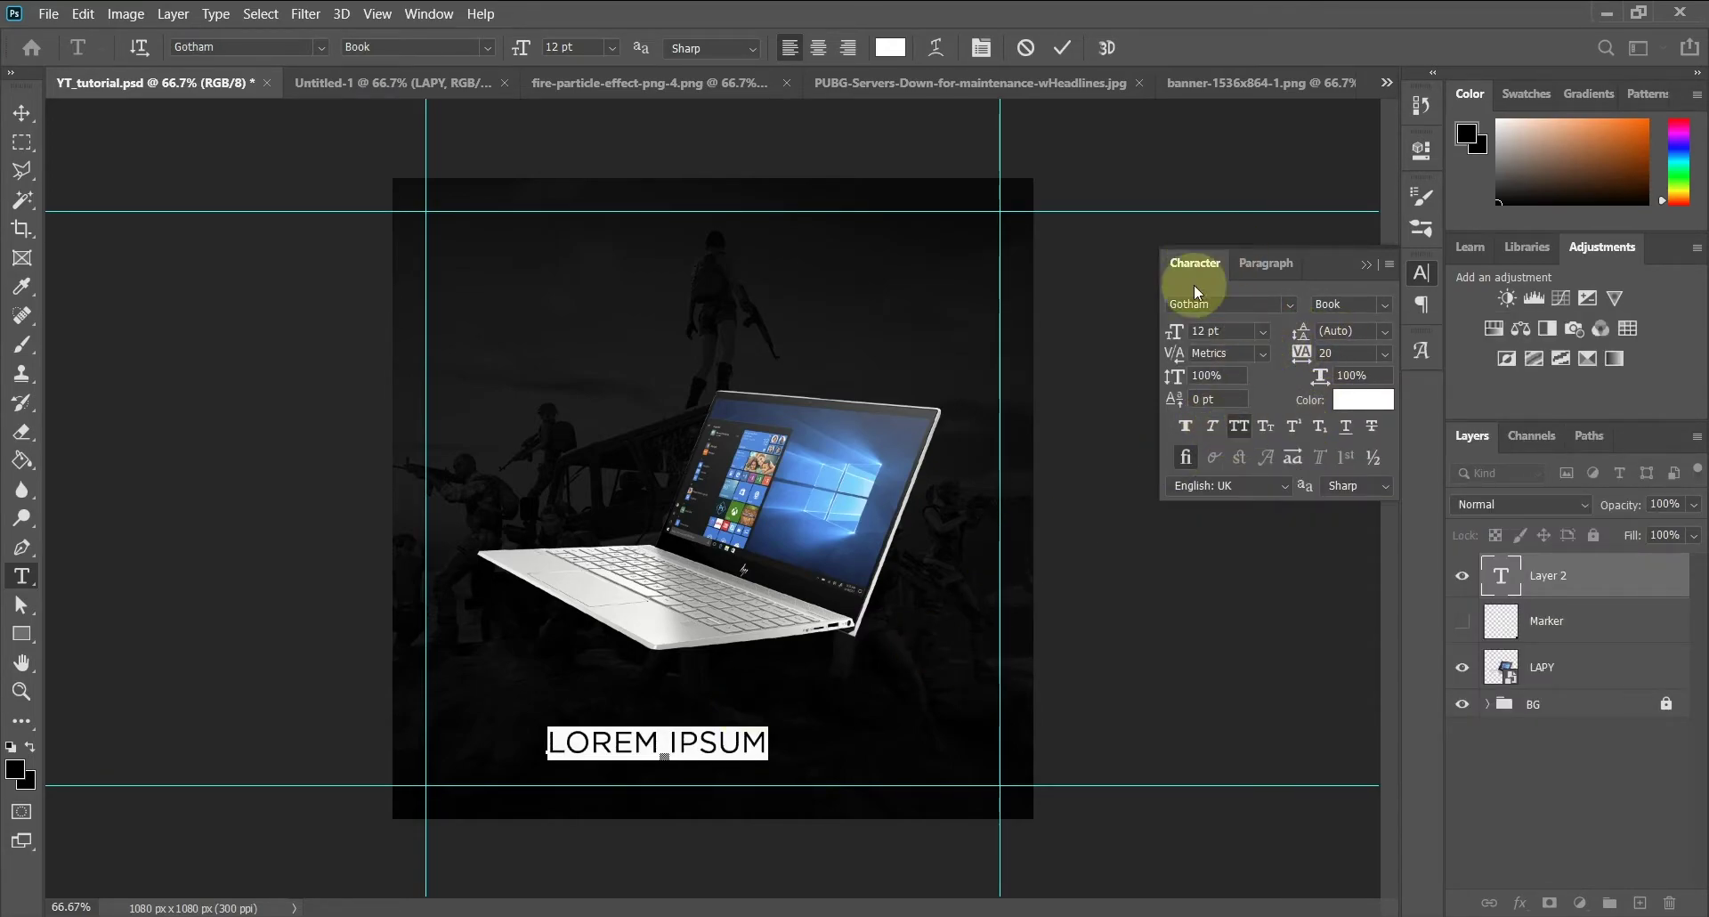
# Set the new text's font size to 5 pt and its tracking to 280
pyautogui.moveTo(1225, 330); pyautogui.dragTo(1115, 322)
pyautogui.write('5')
pyautogui.press('Return')
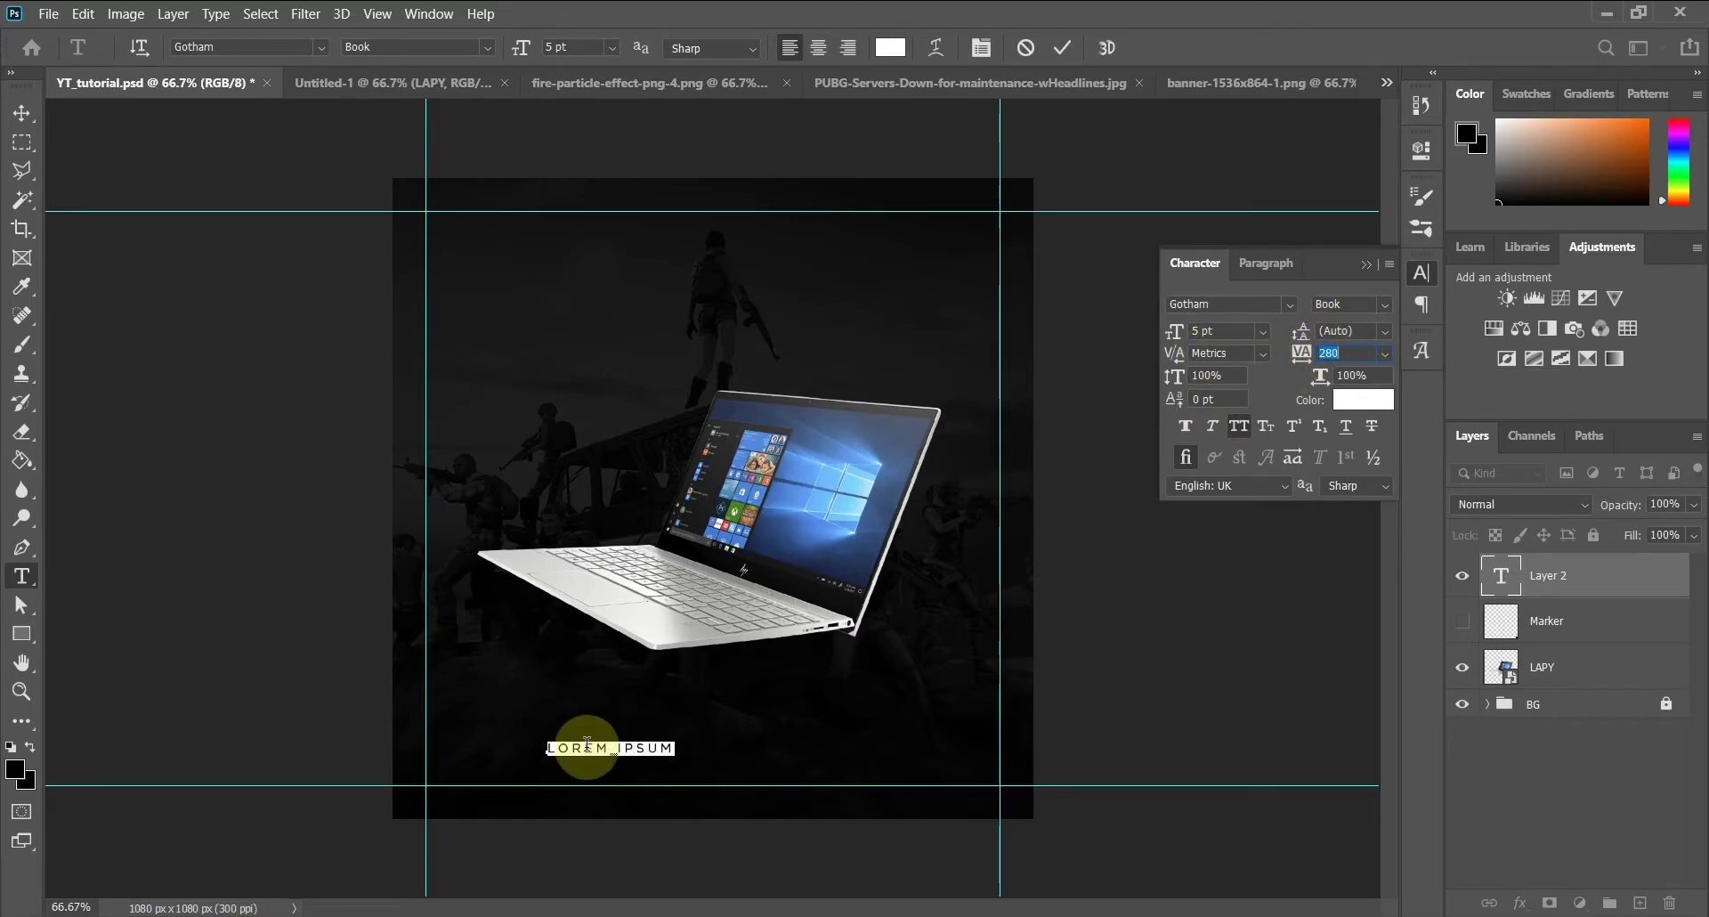
# Replace the placeholder with the tagline "THE BEAUTY IS NOW THE BEAST" and keep its style as Book
pyautogui.click(652, 755)
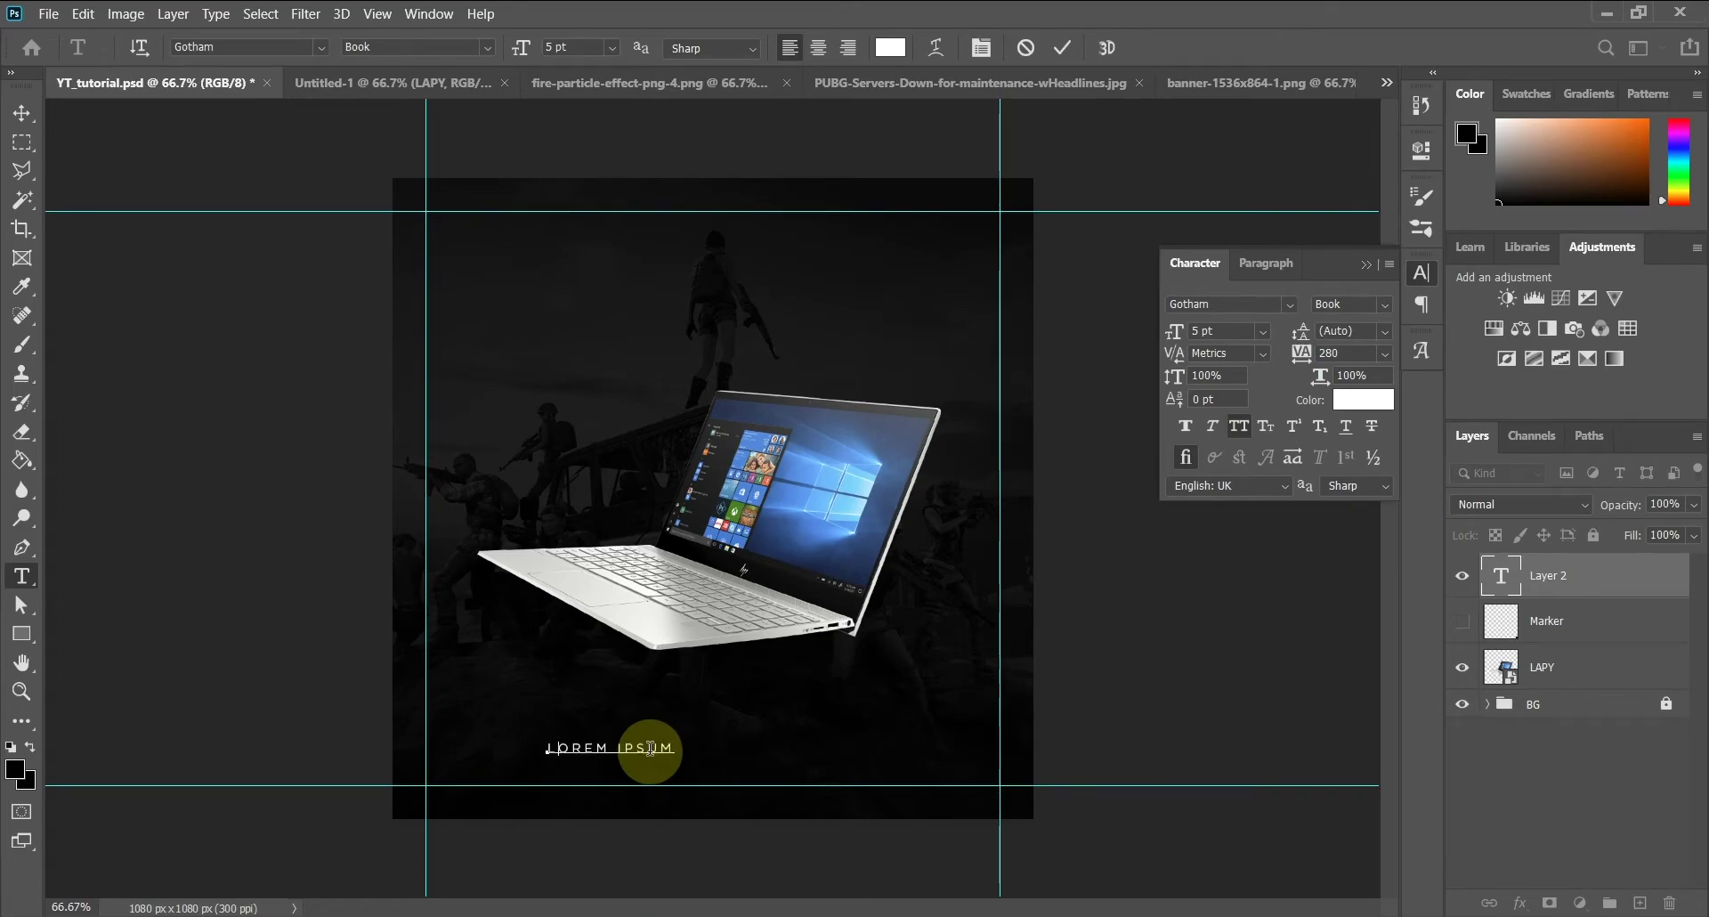
pyautogui.write('THE BEAUTY IS NOW THE BE')
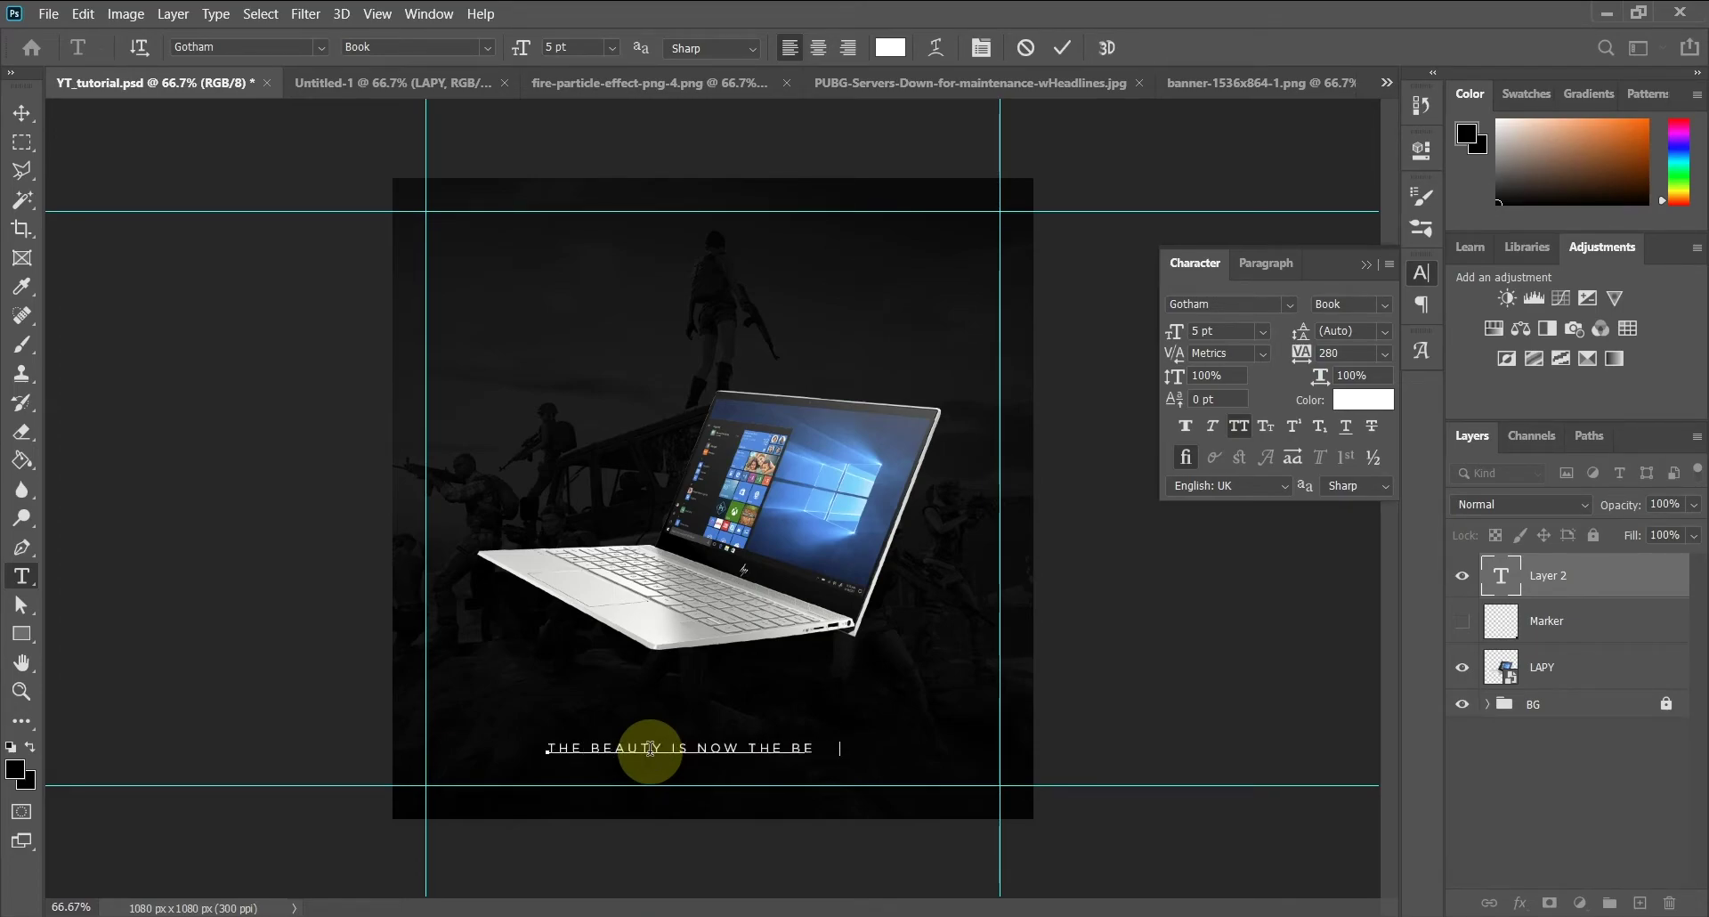
pyautogui.write('AST')
pyautogui.hotkey('ctrl', 'a')
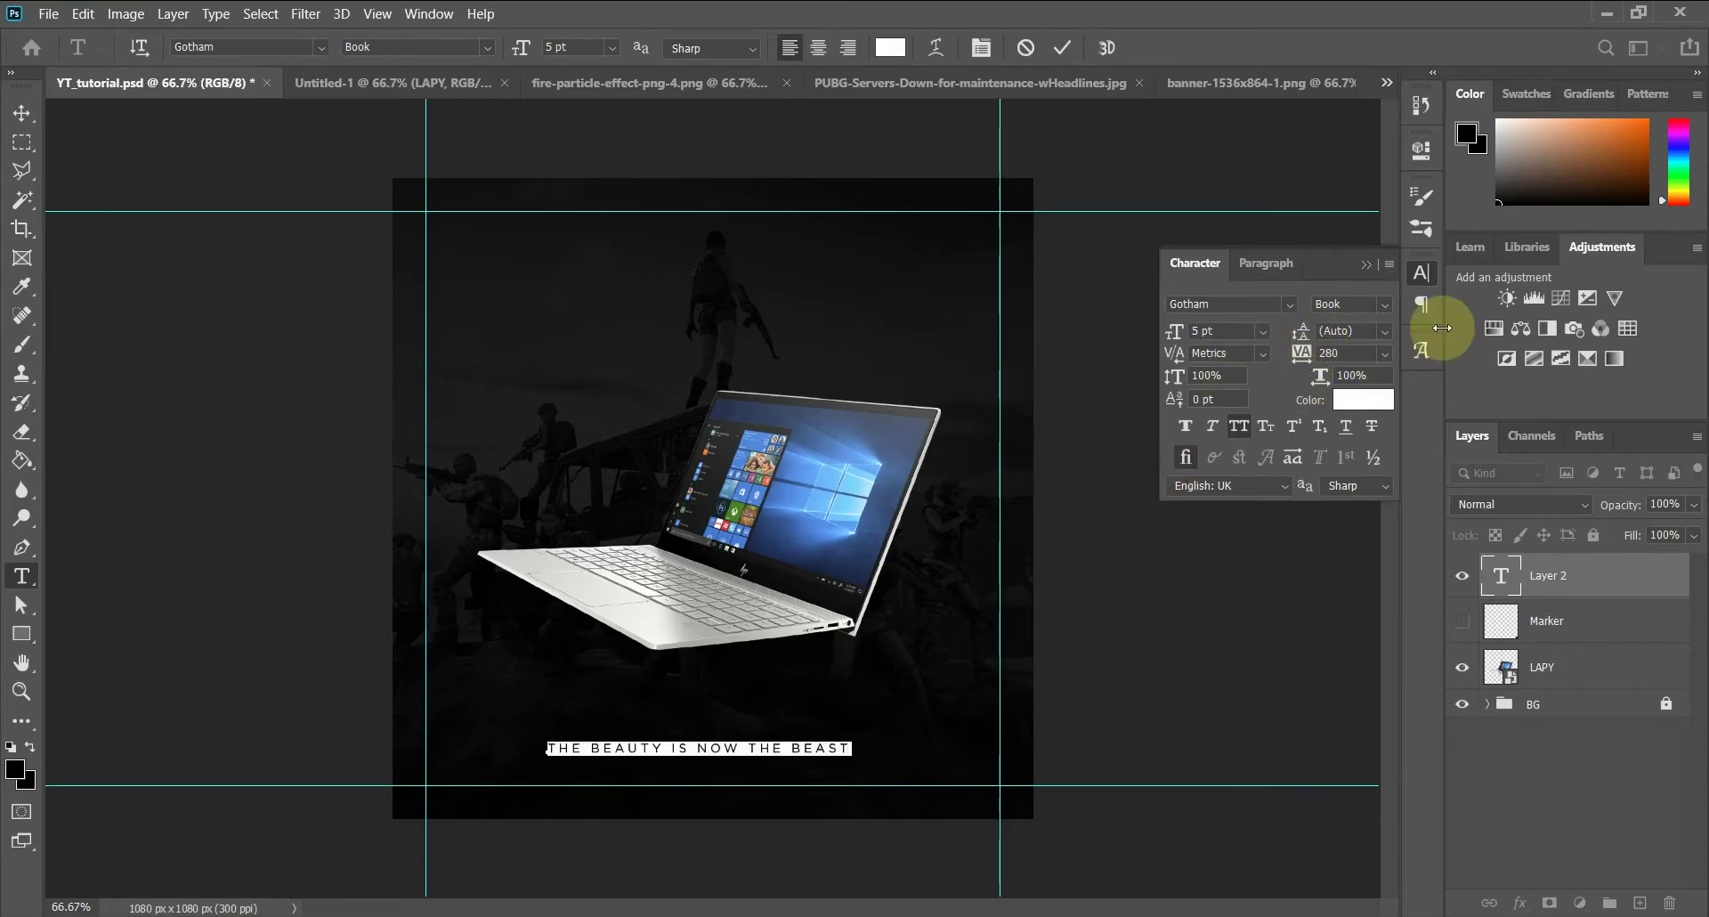
pyautogui.click(1386, 305)
pyautogui.click(1385, 361)
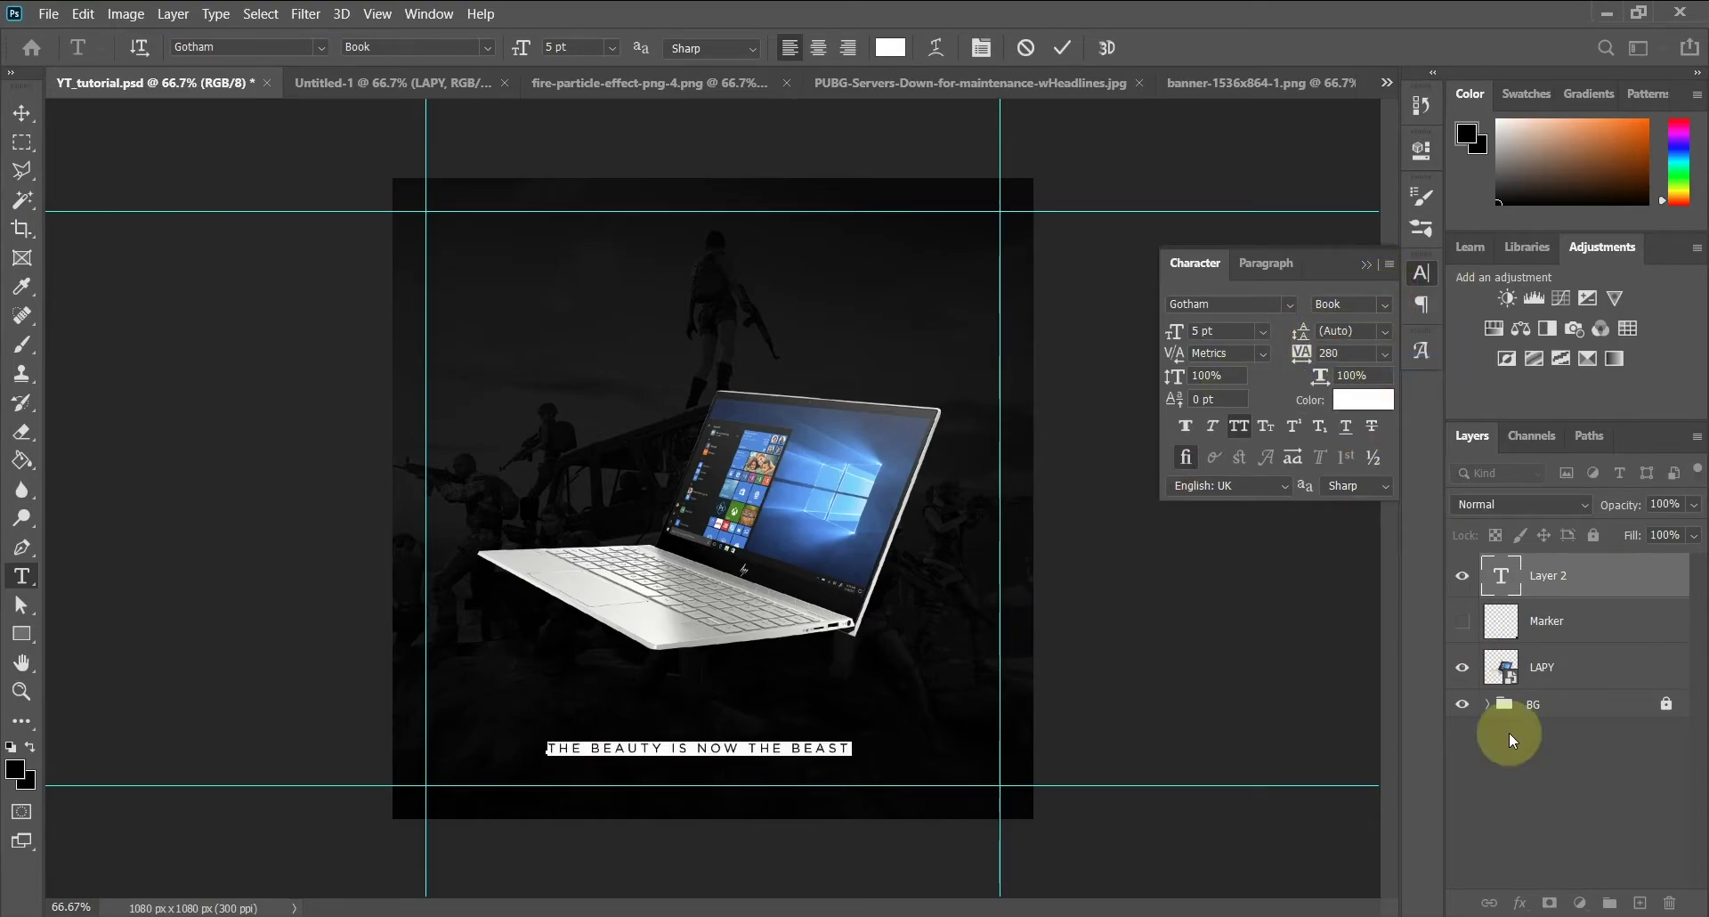
# Centre the tagline horizontally on the laptop and move it down to just above the lower guide
pyautogui.click(1549, 667)
pyautogui.click(22, 113)
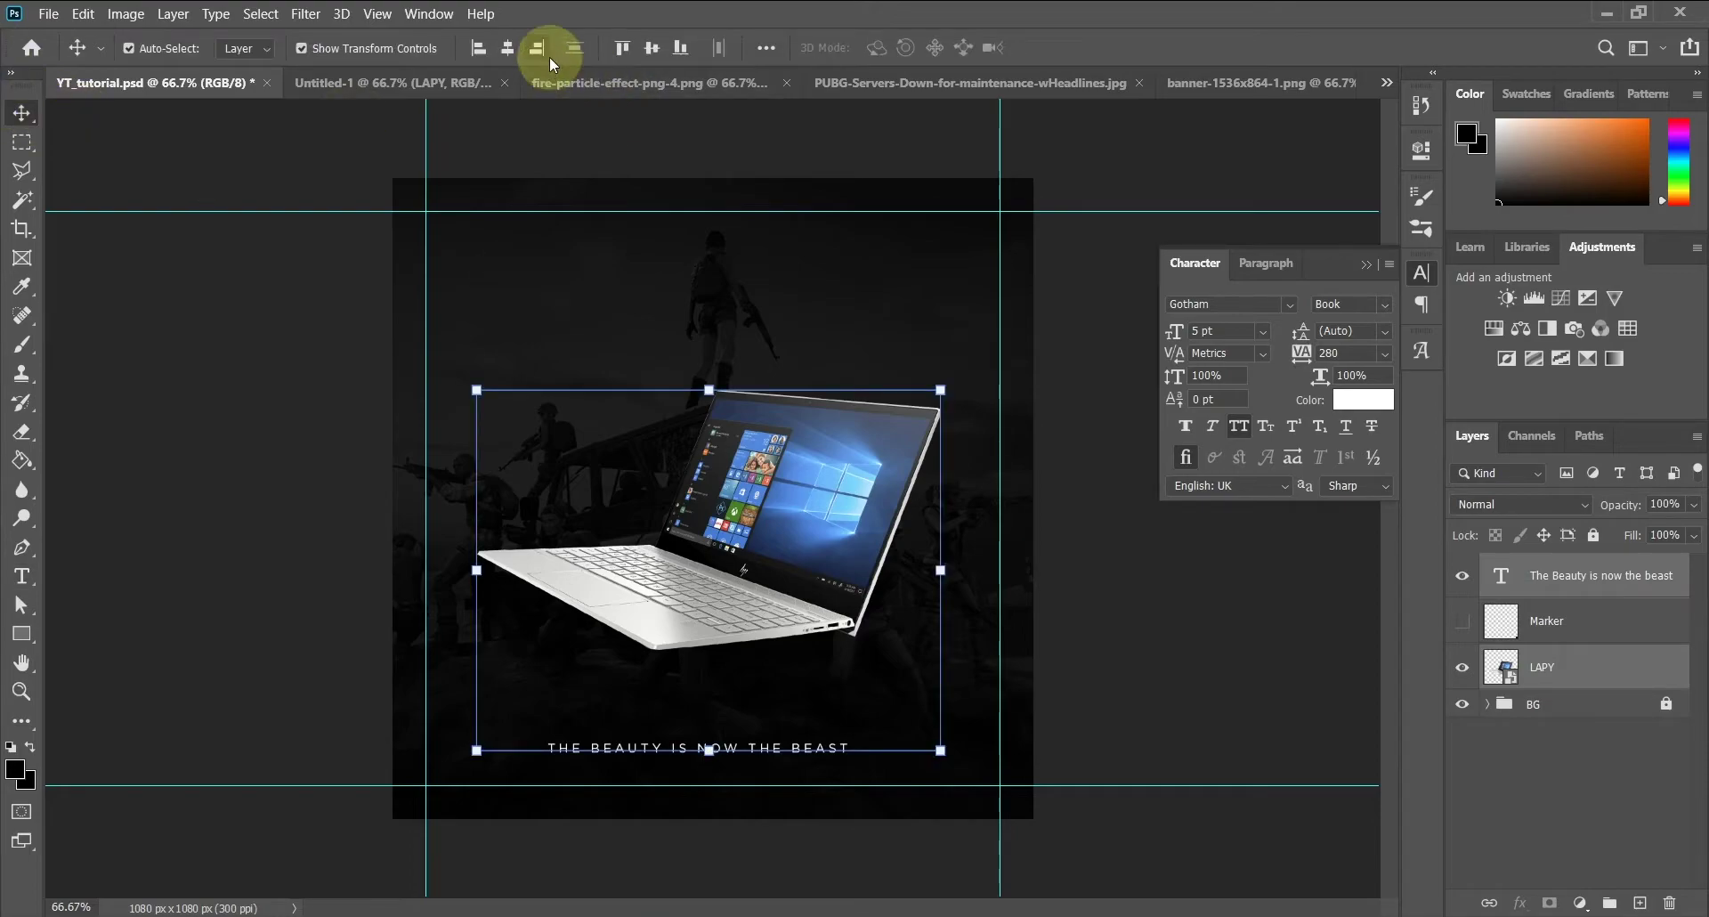
pyautogui.click(791, 747)
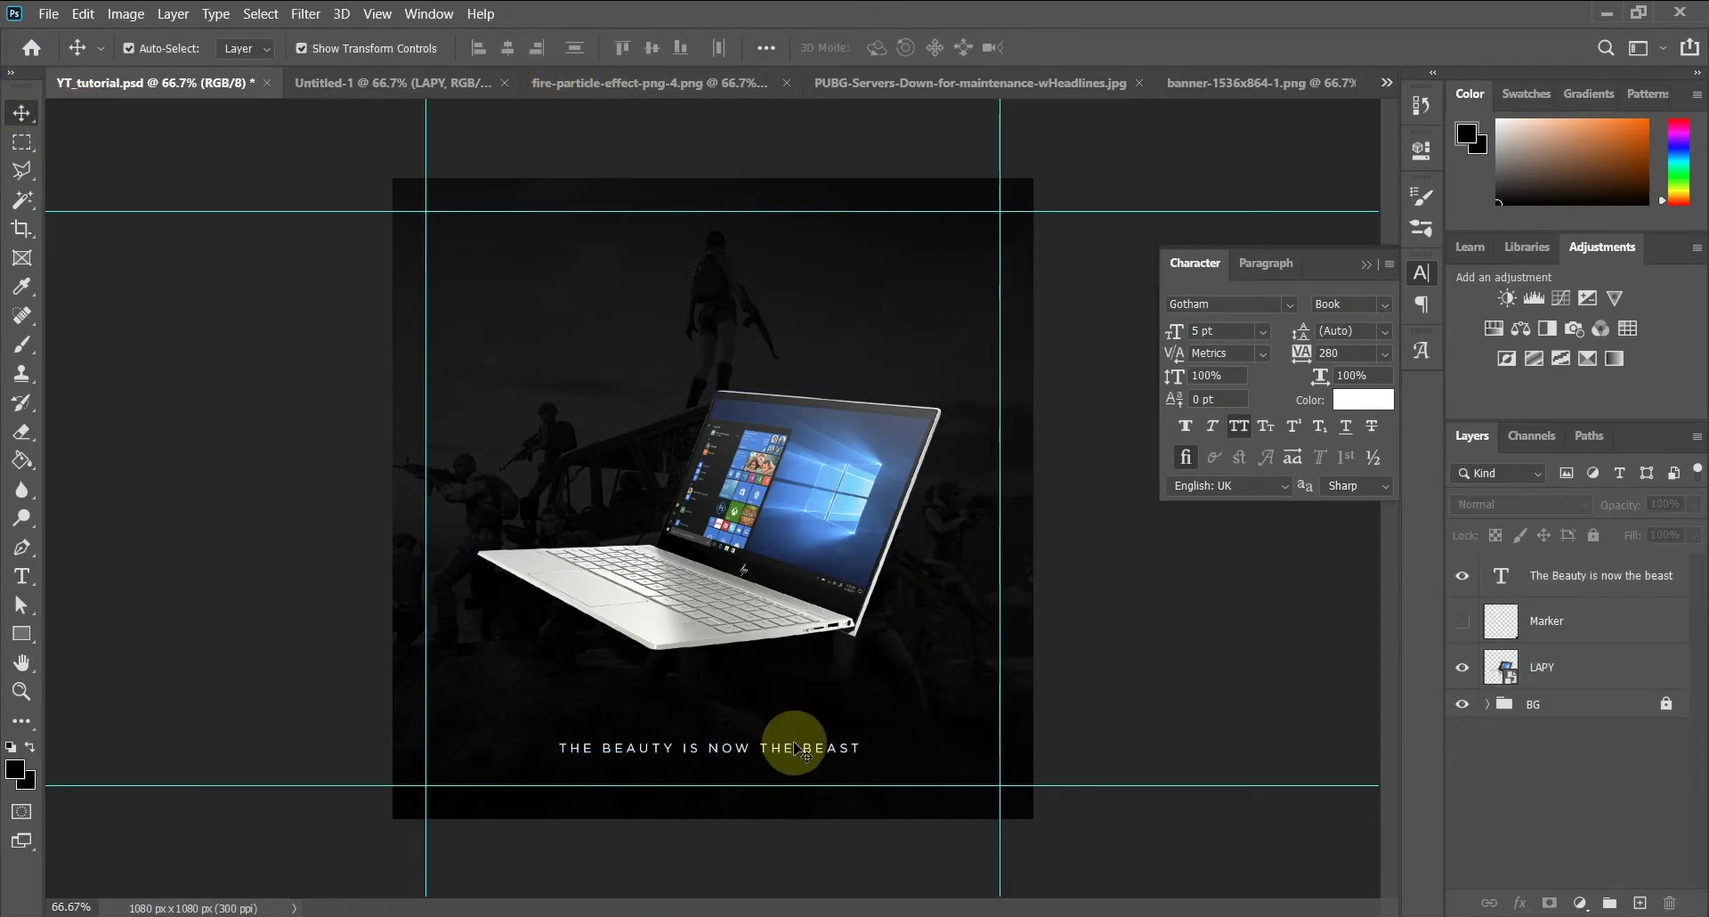
pyautogui.hotkey('shift', 'Down')
pyautogui.hotkey('shift', 'Down')
pyautogui.hotkey('shift', 'Down')
pyautogui.hotkey('shift', 'Down')
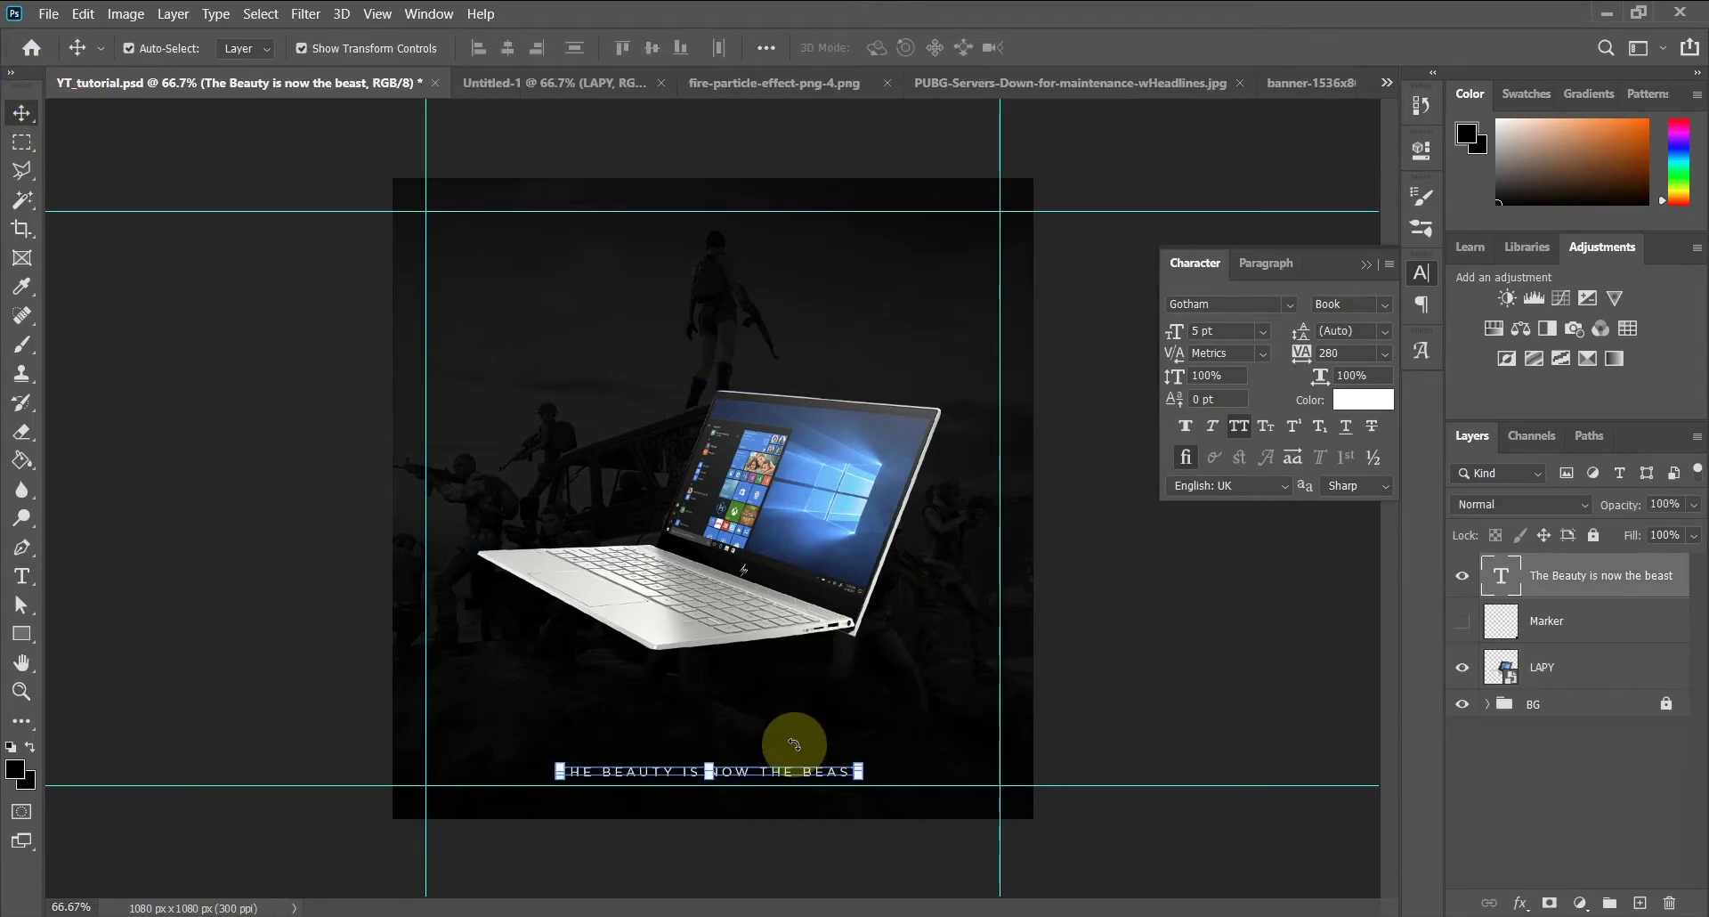
pyautogui.click(1168, 670)
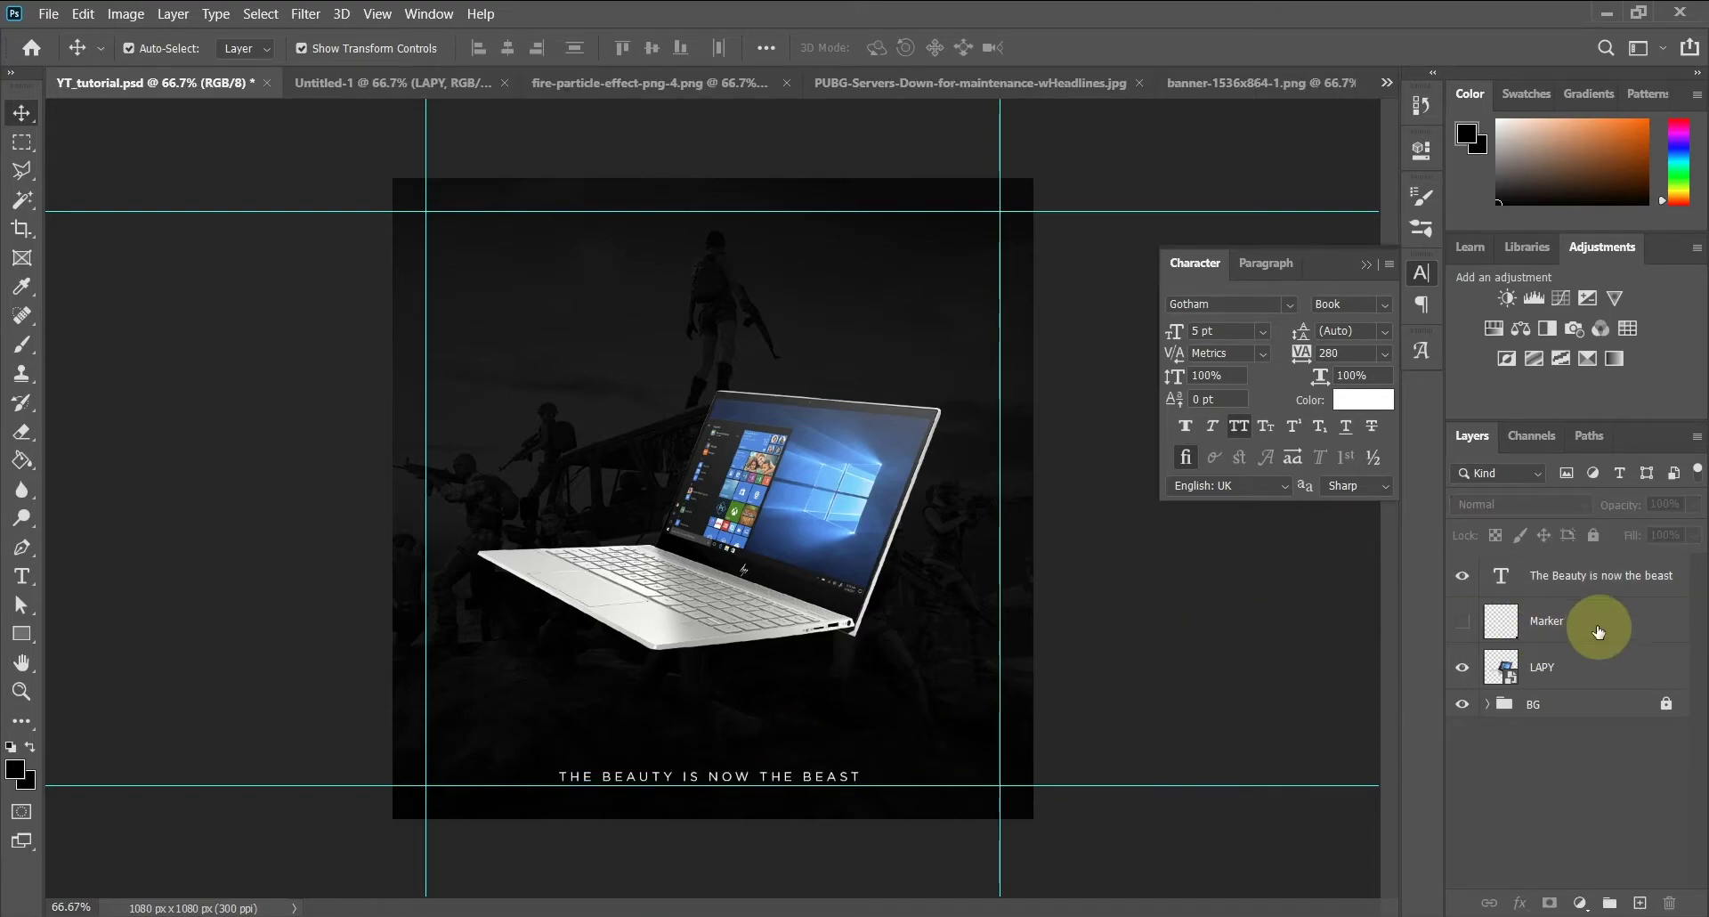
# Delete the hidden Marker layer
pyautogui.click(1579, 625)
pyautogui.press('Delete')
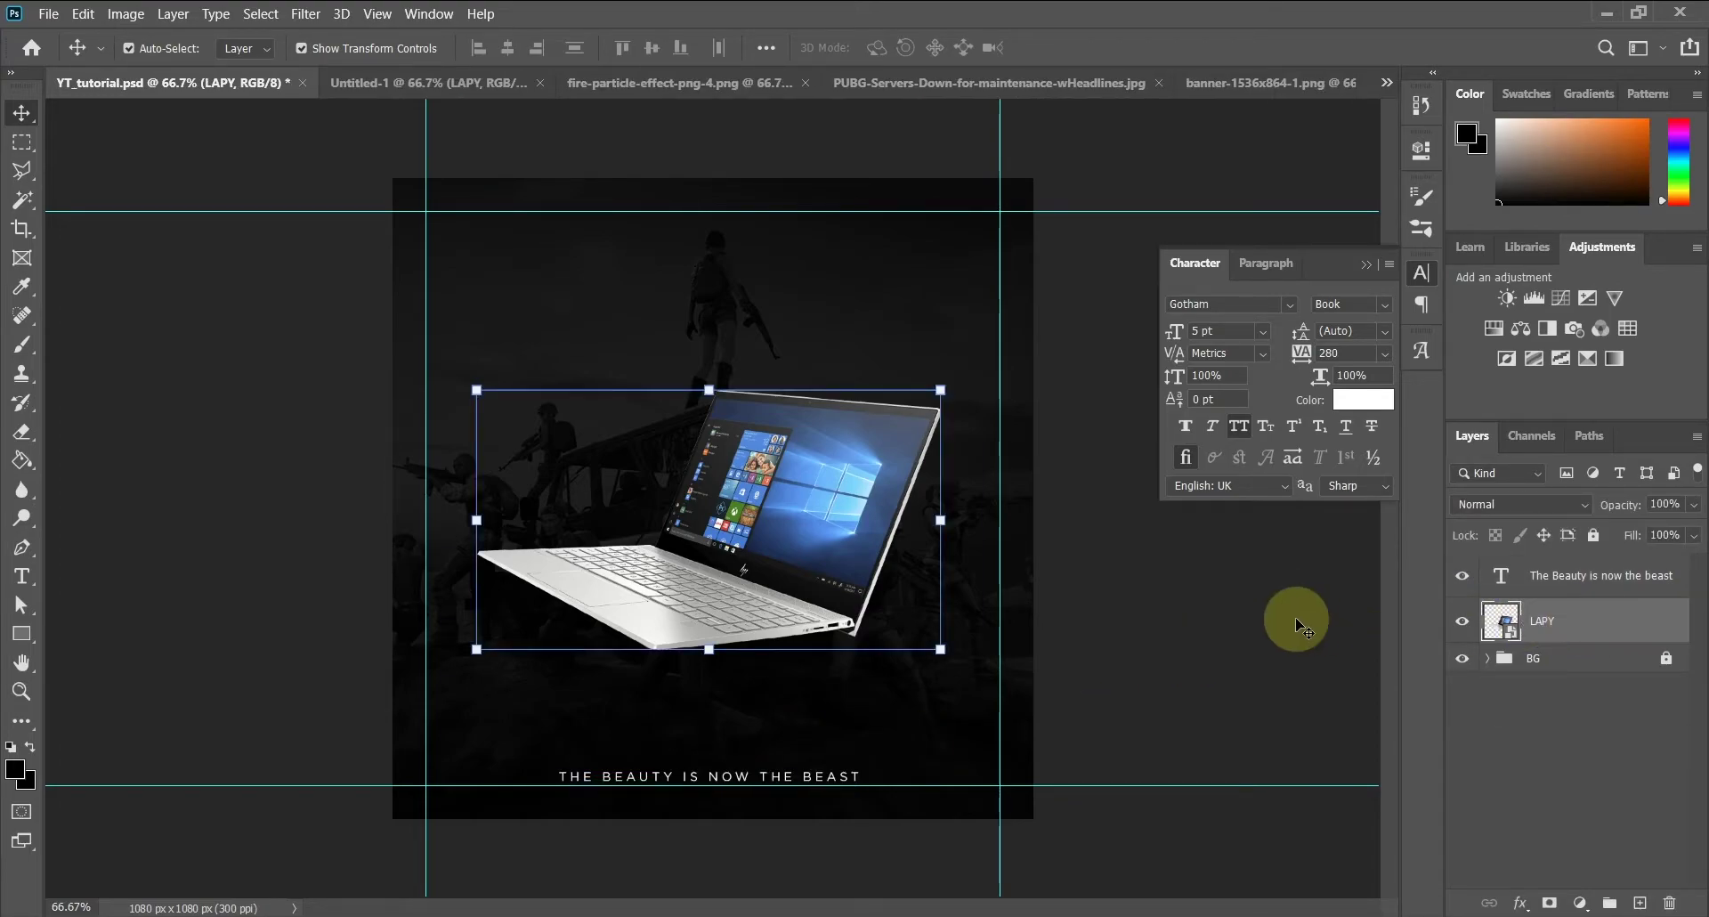
pyautogui.click(1183, 628)
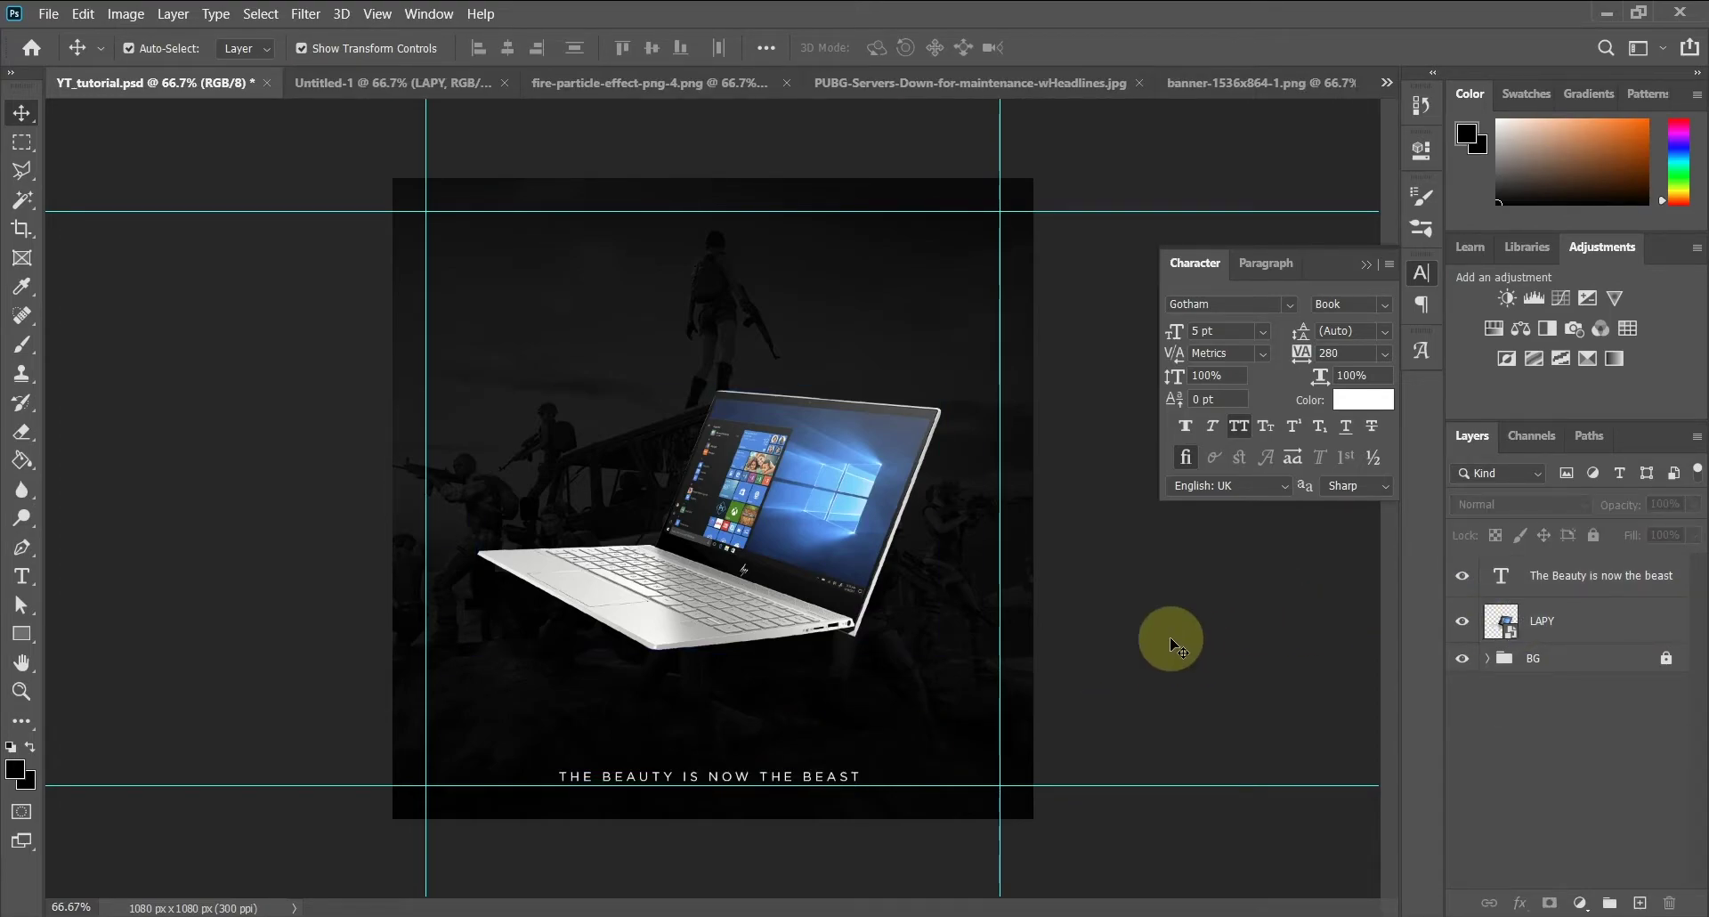
# Bring the Intel Core i7 badge from Untitled-1 into the poster and fit it into the upper-right corner of the guides
pyautogui.click(369, 83)
pyautogui.click(521, 307)
pyautogui.moveTo(521, 307); pyautogui.dragTo(780, 414)
pyautogui.hotkey('ctrl', '+')
pyautogui.moveTo(902, 312); pyautogui.dragTo(979, 239)
pyautogui.click(1099, 452)
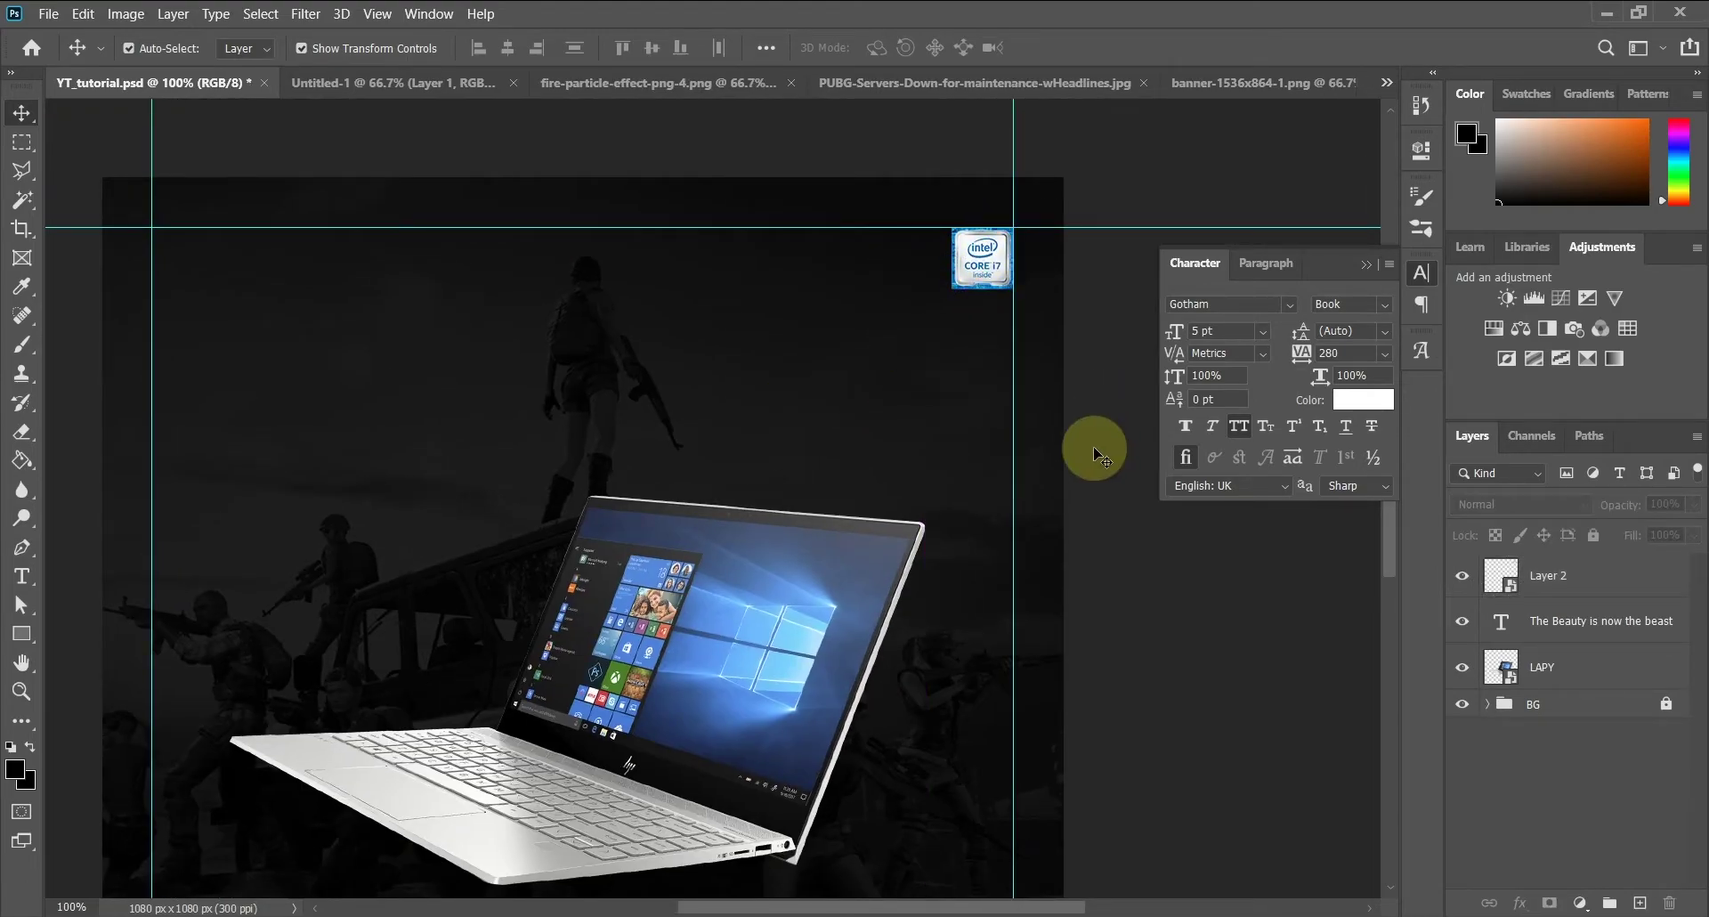
# Start a new text line above the laptop with tracking 0 and All Caps turned off
pyautogui.press('t')
pyautogui.click(574, 301)
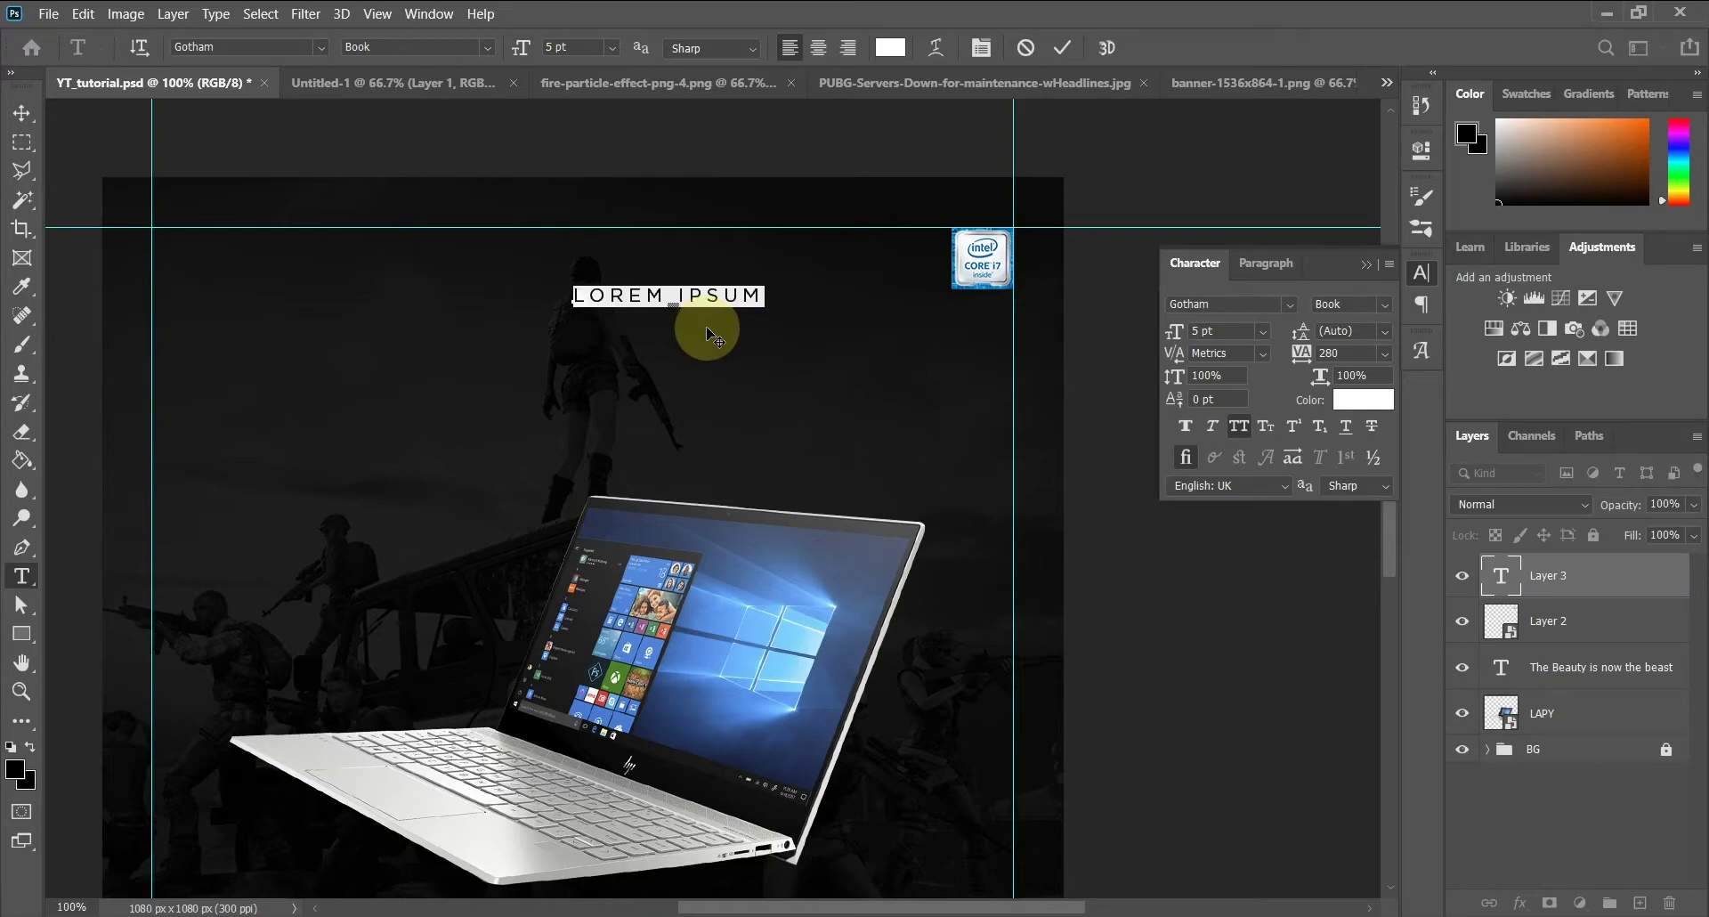
pyautogui.click(1339, 353)
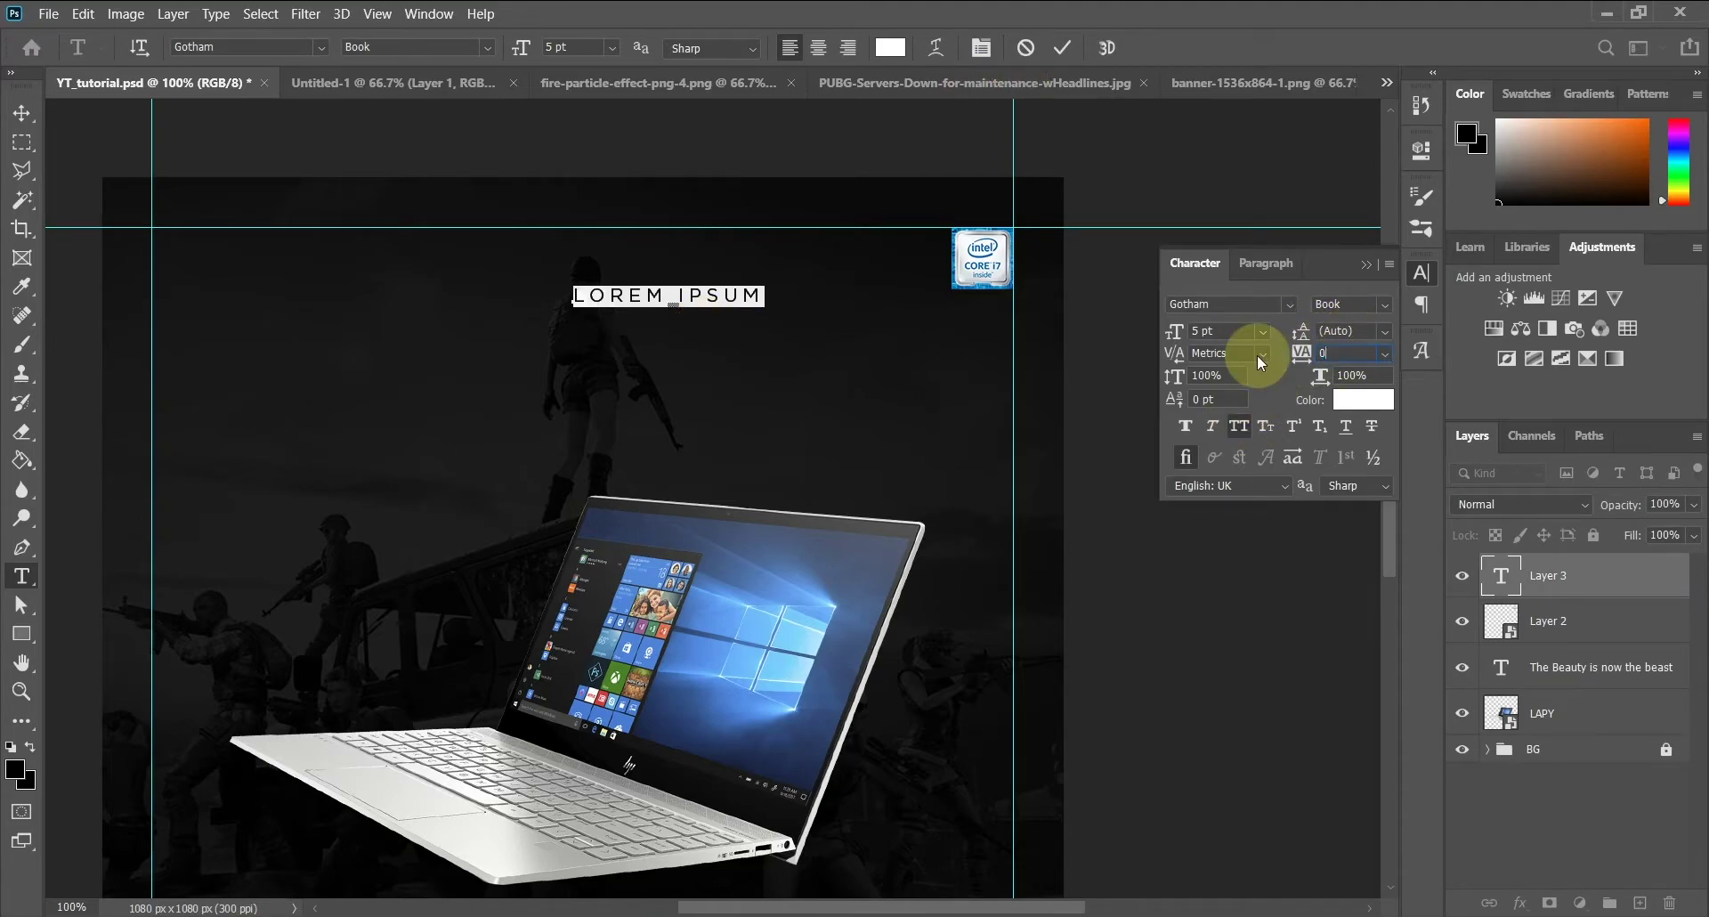
pyautogui.write('0')
pyautogui.press('Return')
pyautogui.hotkey('ctrl', 'shift', 'k')
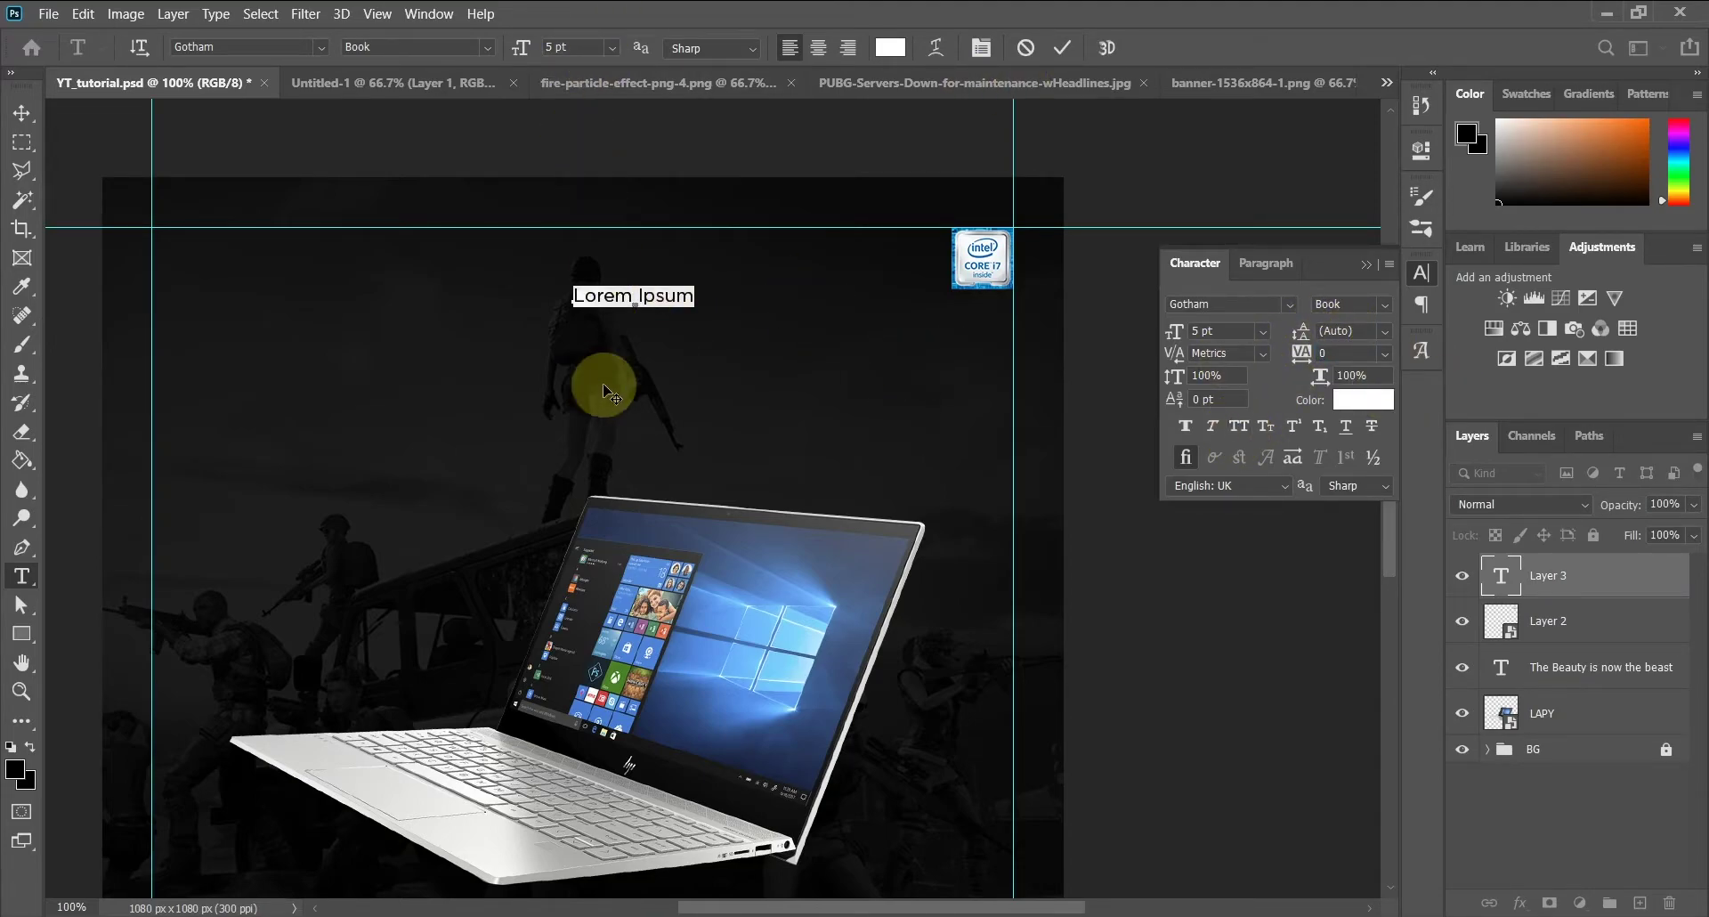
# Replace the placeholder with "Up to Intel Core i7 processor", with "processor" on a second line, and right-align the text
pyautogui.write('Up')
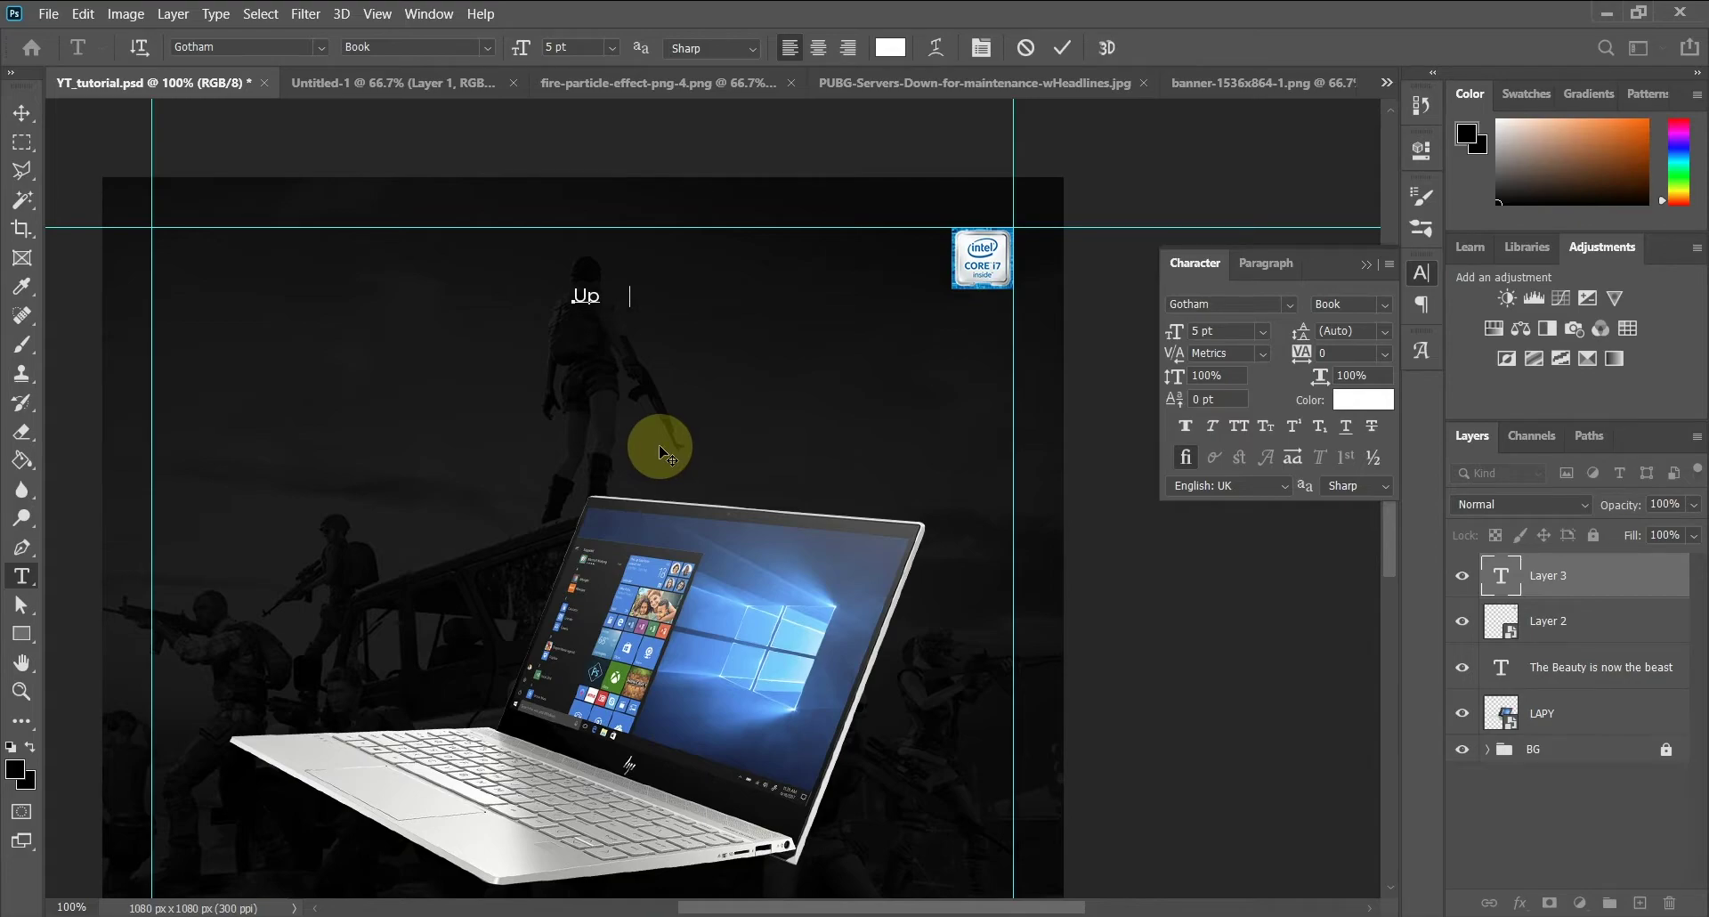
pyautogui.write(' to Intel Core')
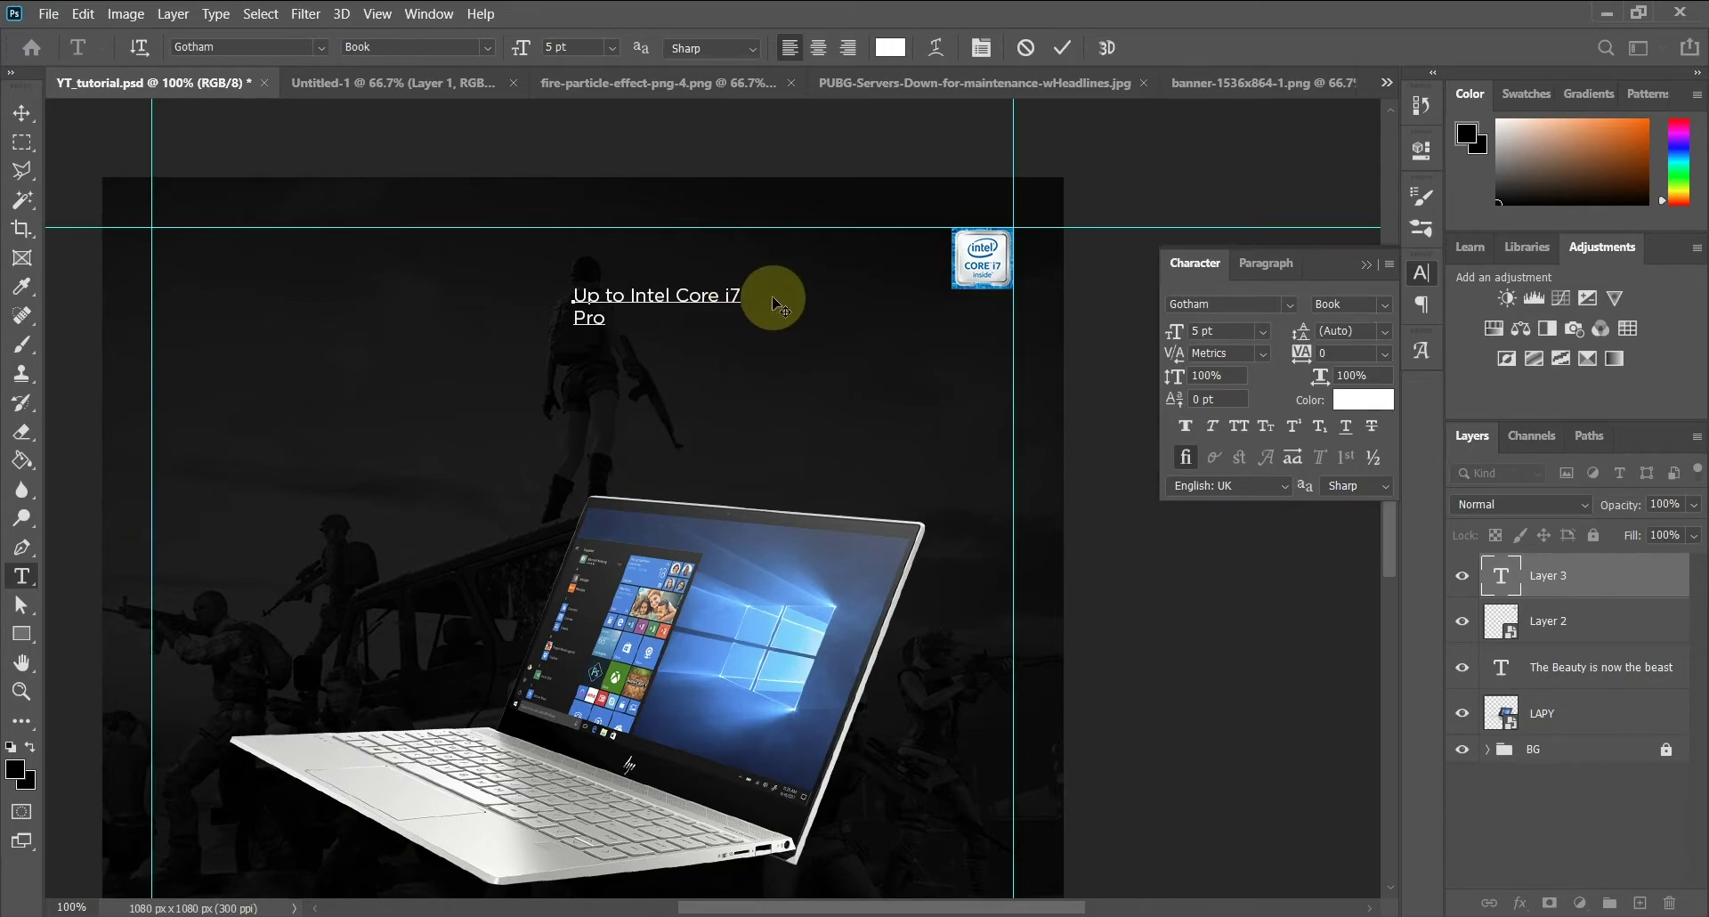
pyautogui.write('i7 Processor')
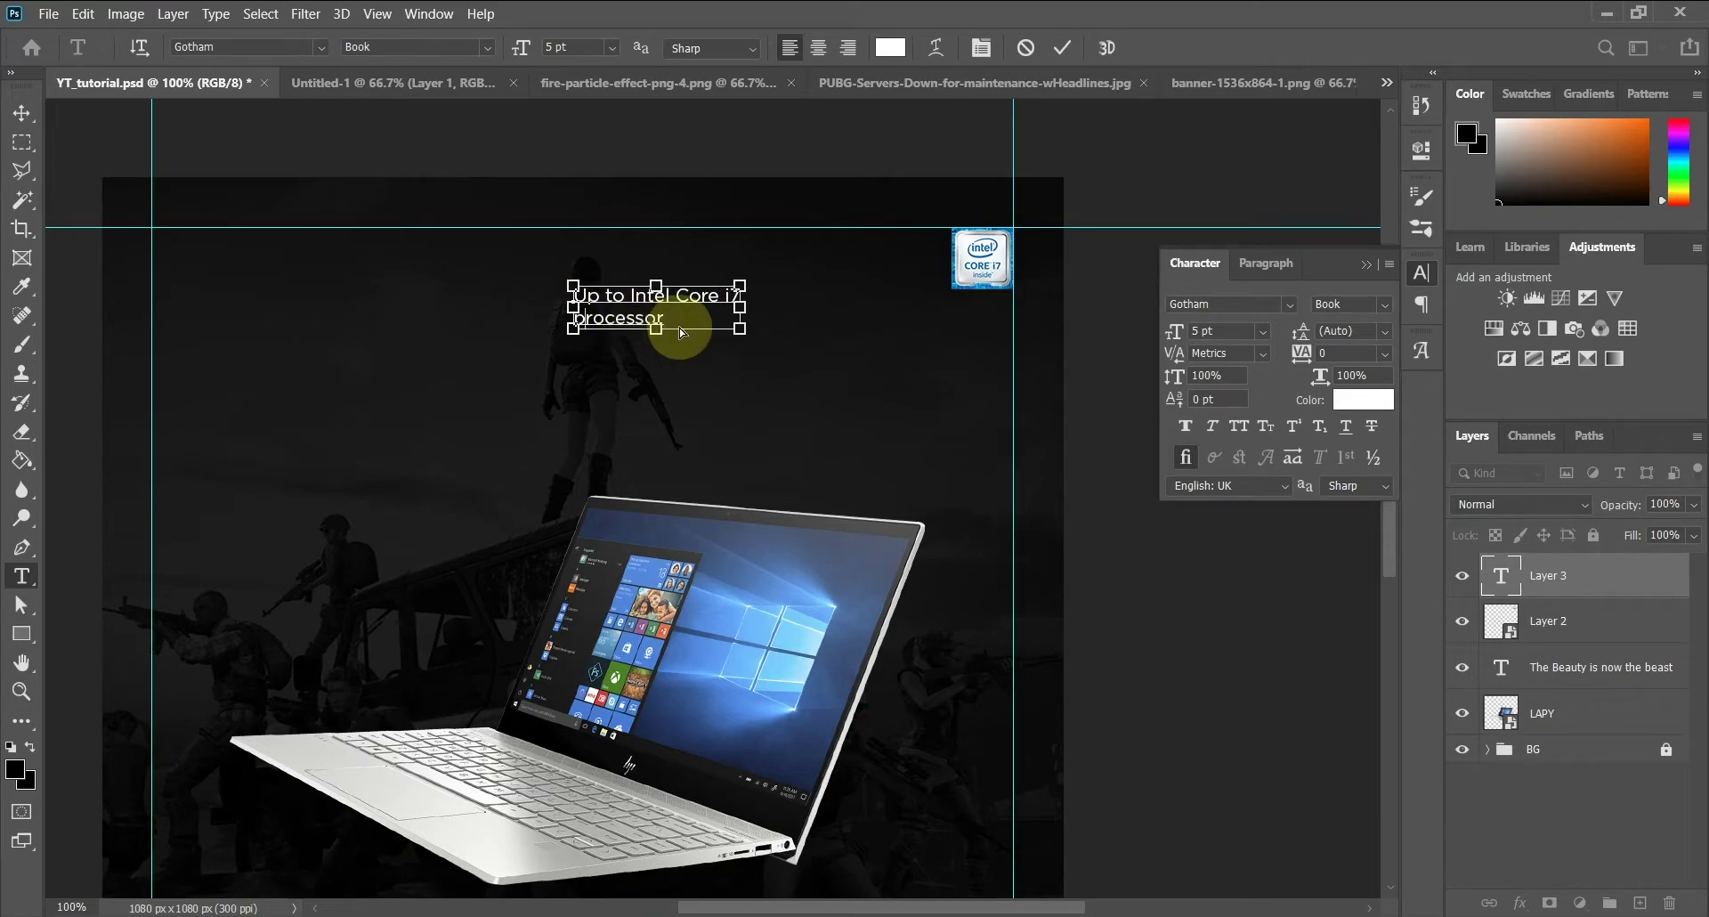
pyautogui.hotkey('ctrl', 'a')
pyautogui.click(1266, 262)
pyautogui.click(1240, 303)
pyautogui.click(1194, 263)
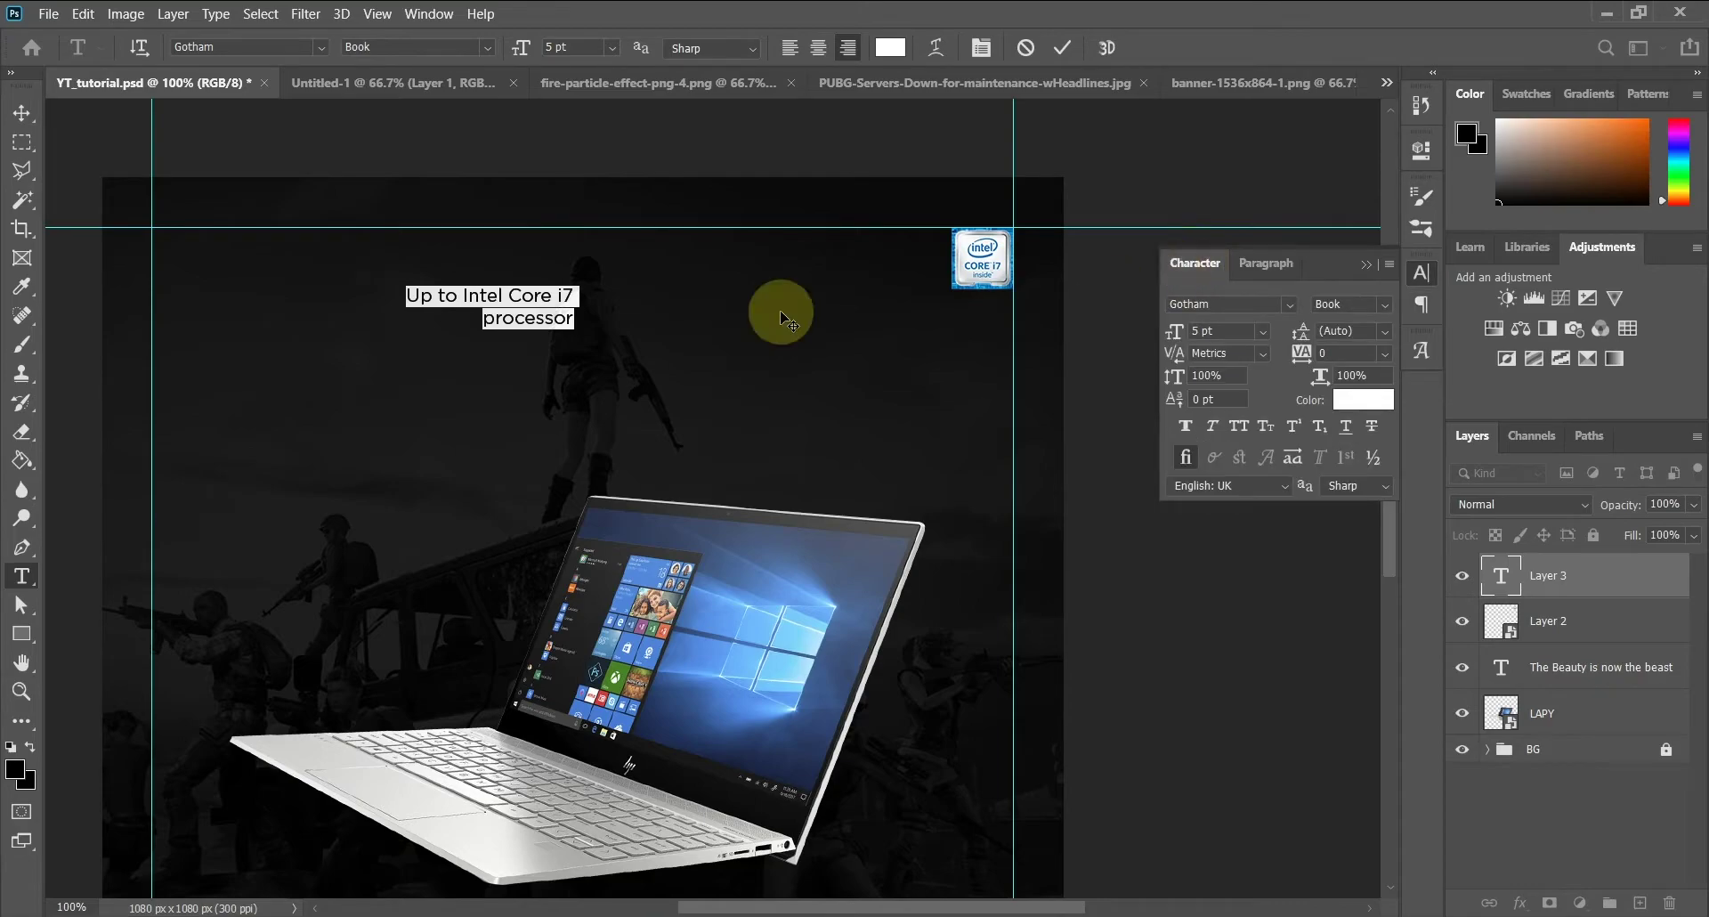
# Try the Gotham Medium weight on the words "Core i7"
pyautogui.click(542, 300)
pyautogui.moveTo(508, 294); pyautogui.dragTo(576, 296)
pyautogui.click(1384, 305)
pyautogui.click(1359, 389)
# Set the whole processor text to Gotham Light, with only "Core i7" in Medium
pyautogui.click(509, 294)
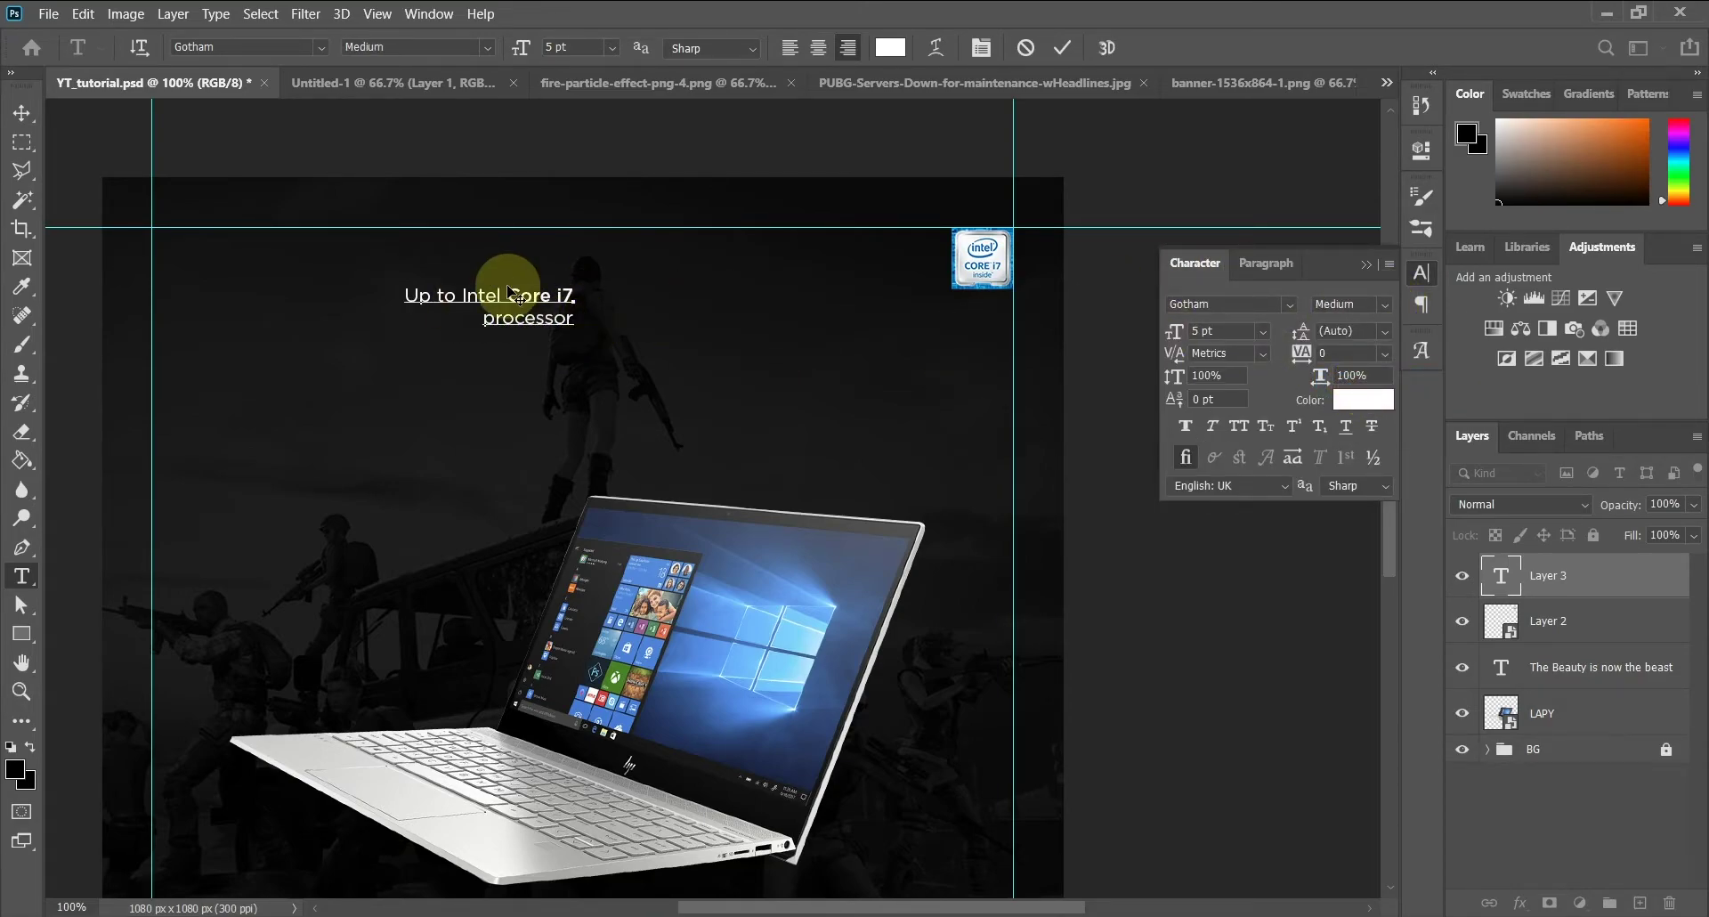
pyautogui.hotkey('ctrl', 'a')
pyautogui.click(1384, 305)
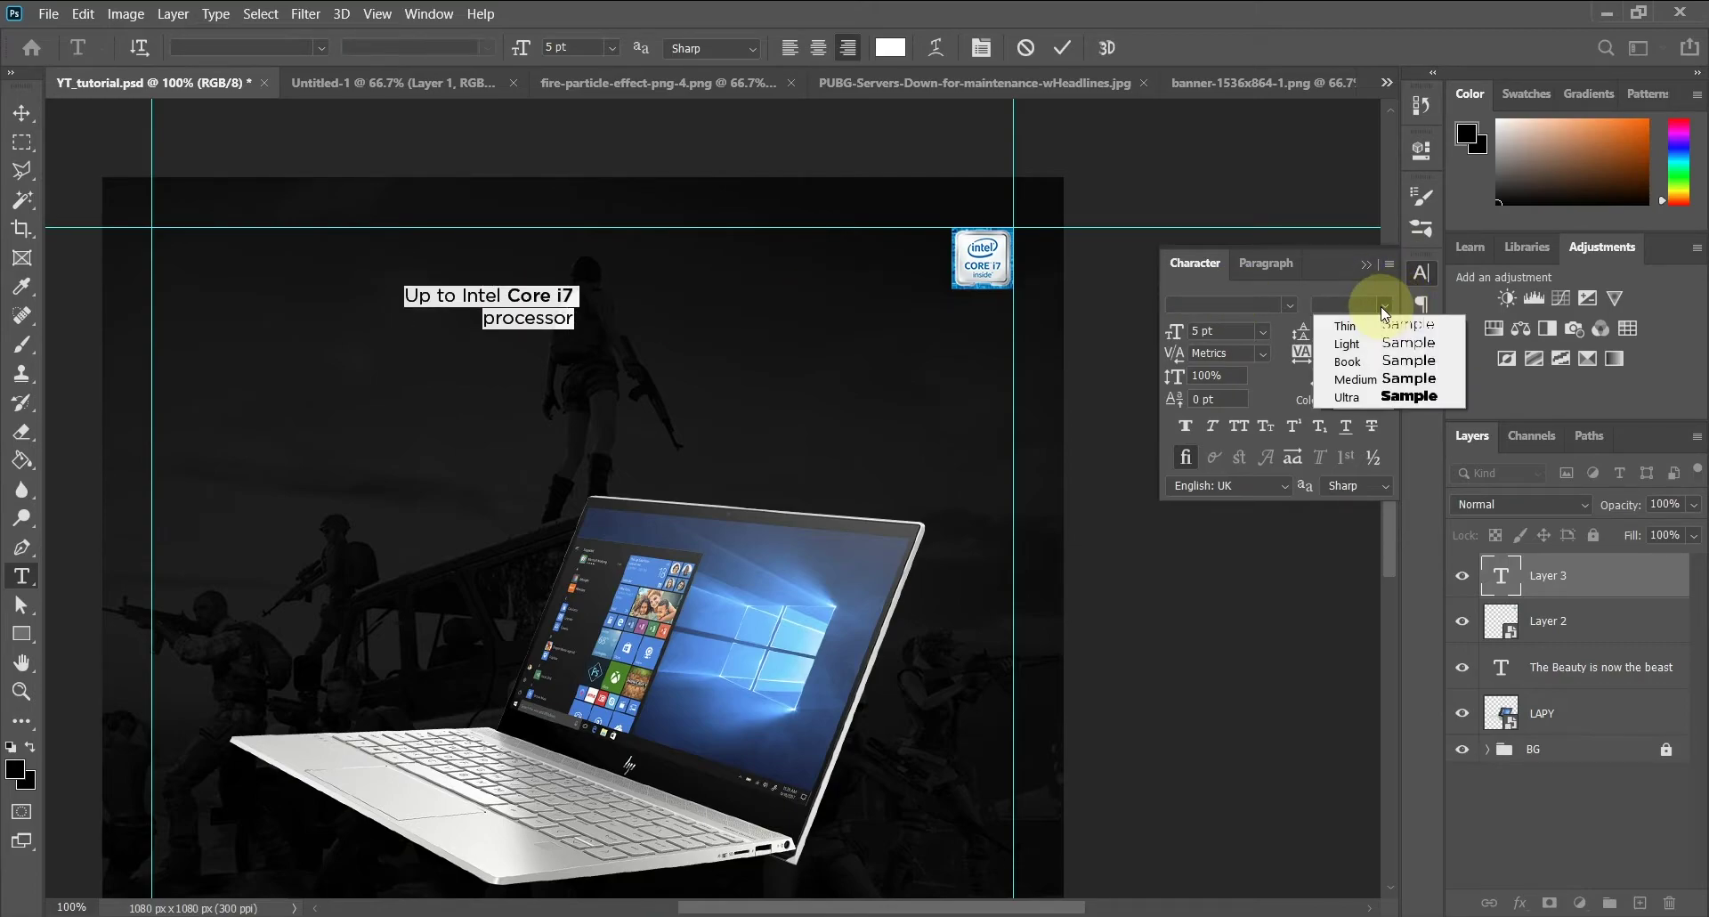
pyautogui.click(1373, 343)
pyautogui.click(509, 294)
pyautogui.moveTo(509, 295); pyautogui.dragTo(576, 297)
pyautogui.click(1384, 304)
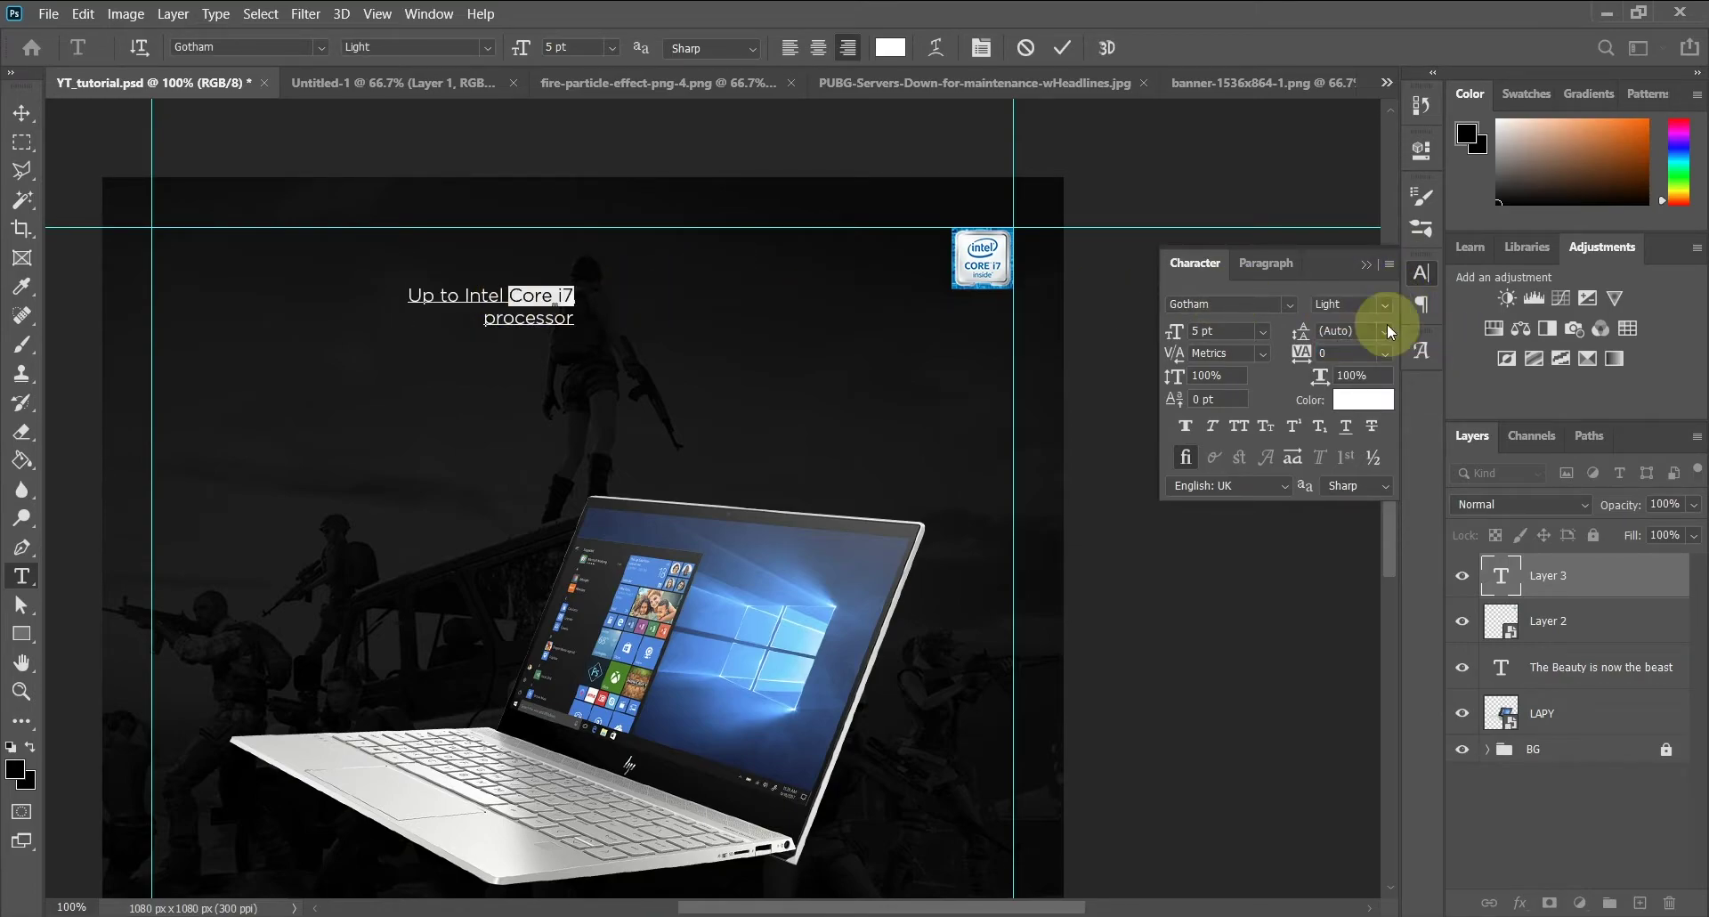
pyautogui.click(1379, 379)
# Move the processor text directly beside the Intel badge, against the upper guide
pyautogui.click(22, 113)
pyautogui.moveTo(534, 295); pyautogui.dragTo(895, 238)
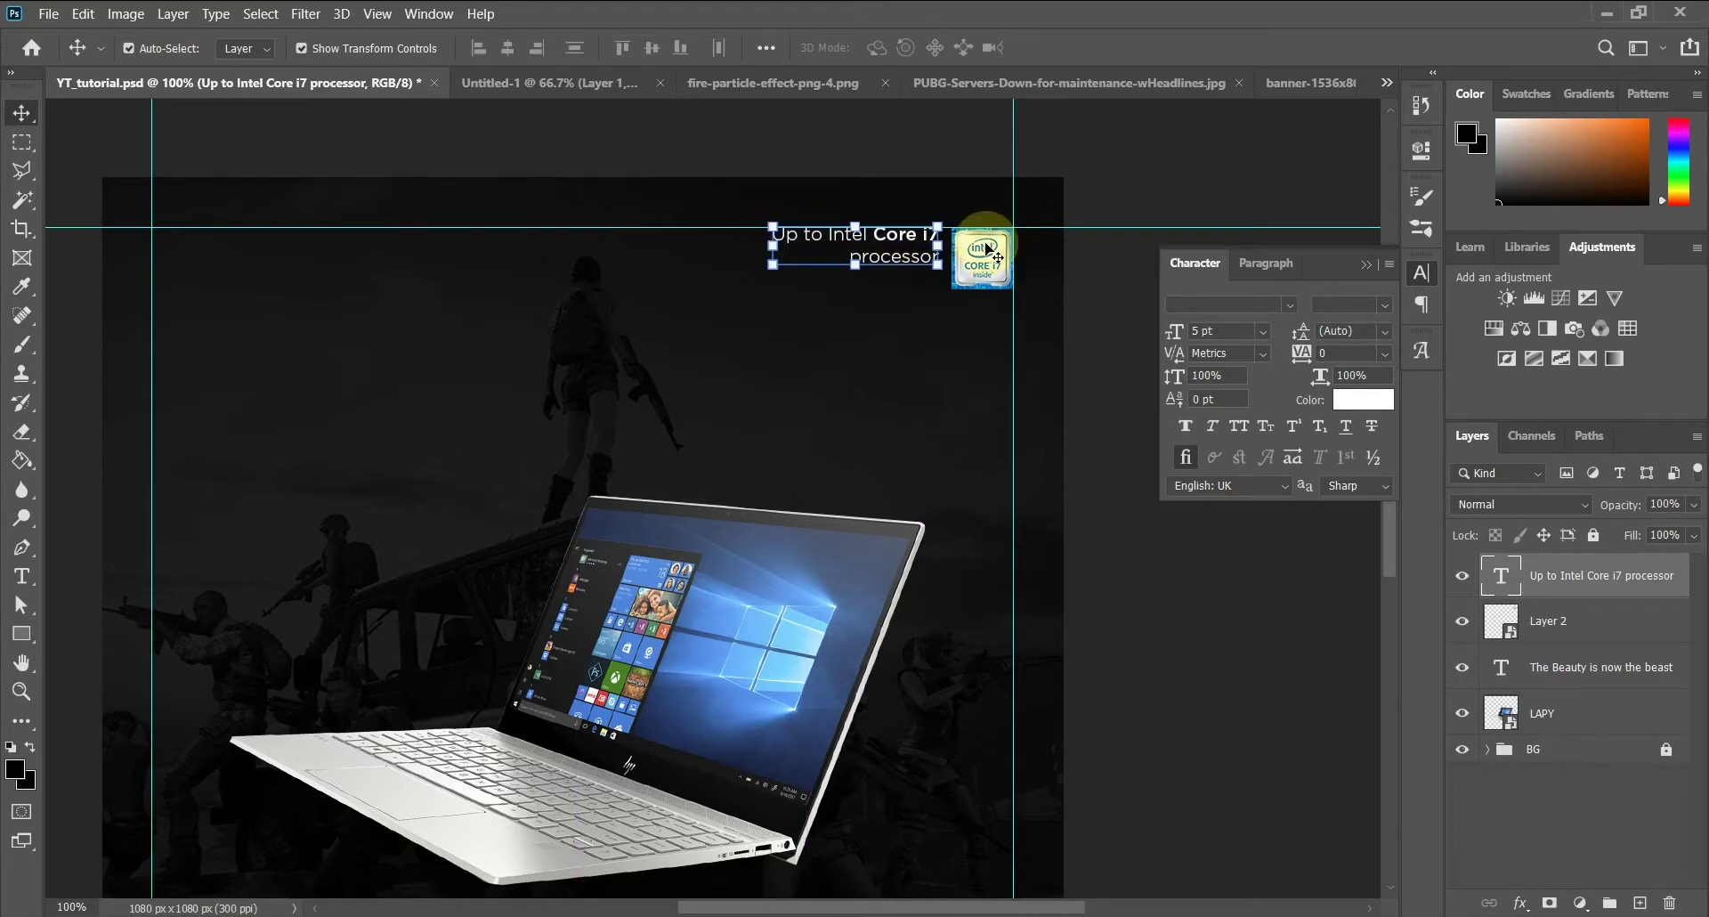
pyautogui.click(1229, 653)
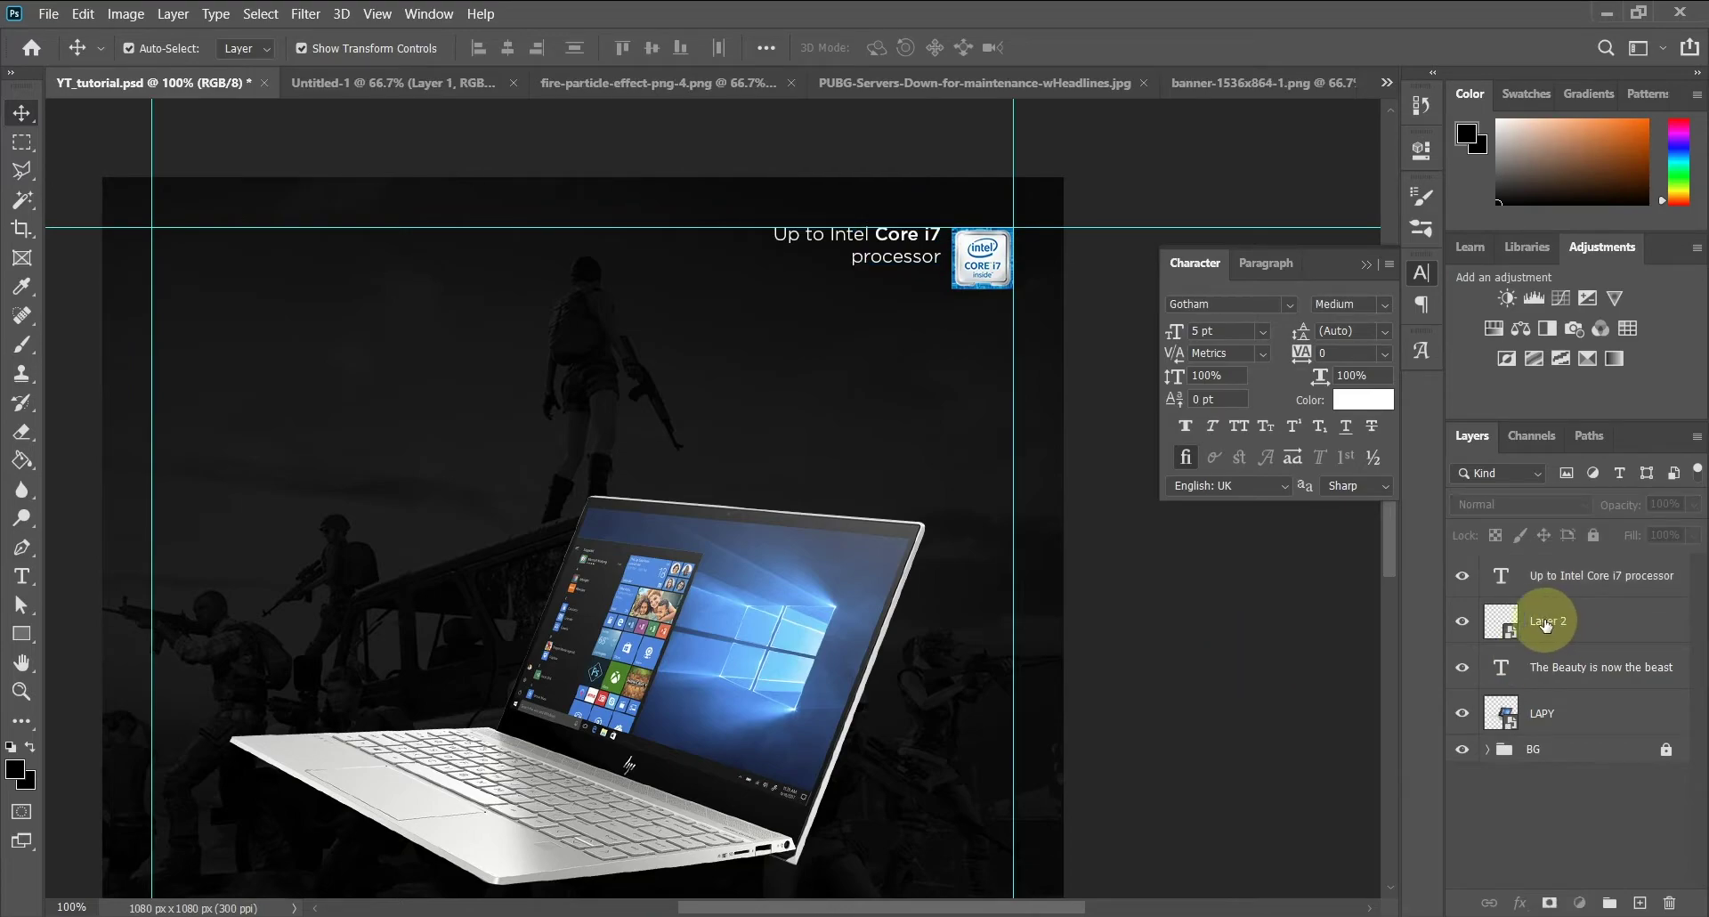
# Rename the badge's layer as Intel and select it together with the processor text layer
pyautogui.doubleClick(1546, 622)
pyautogui.write('Intel')
pyautogui.keyDown('shift'); pyautogui.click(1629, 576); pyautogui.keyUp('shift')
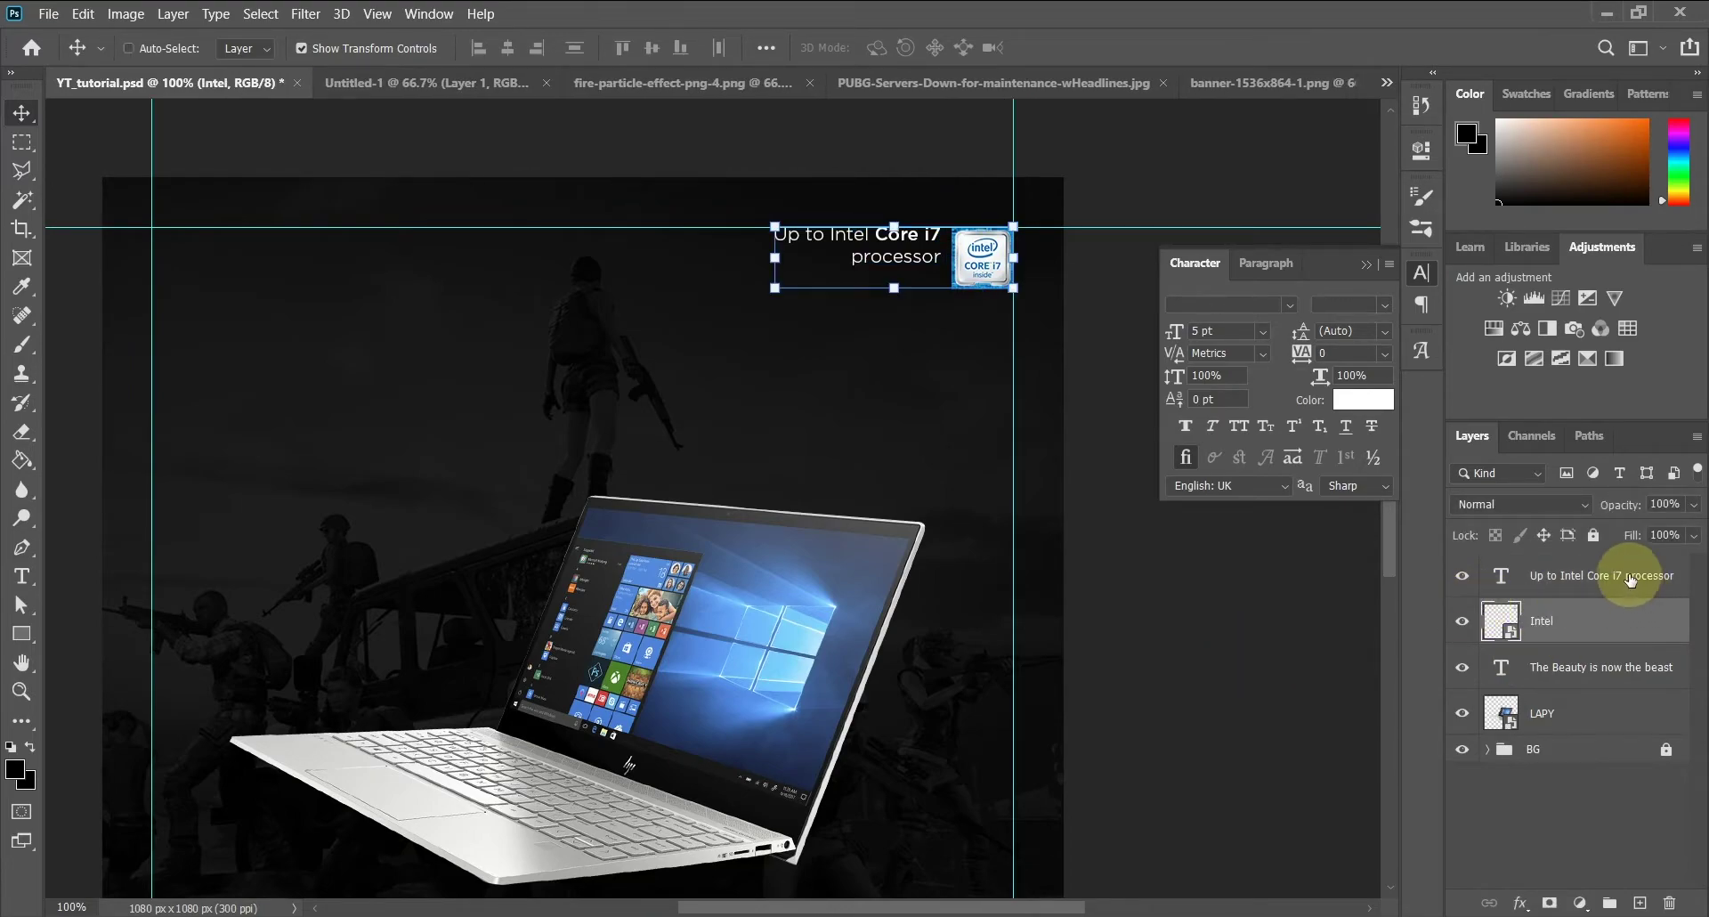
# Group the badge and processor text as Intel, placing the locked group directly below the tagline layer
pyautogui.hotkey('ctrl', 'g')
pyautogui.doubleClick(1563, 571)
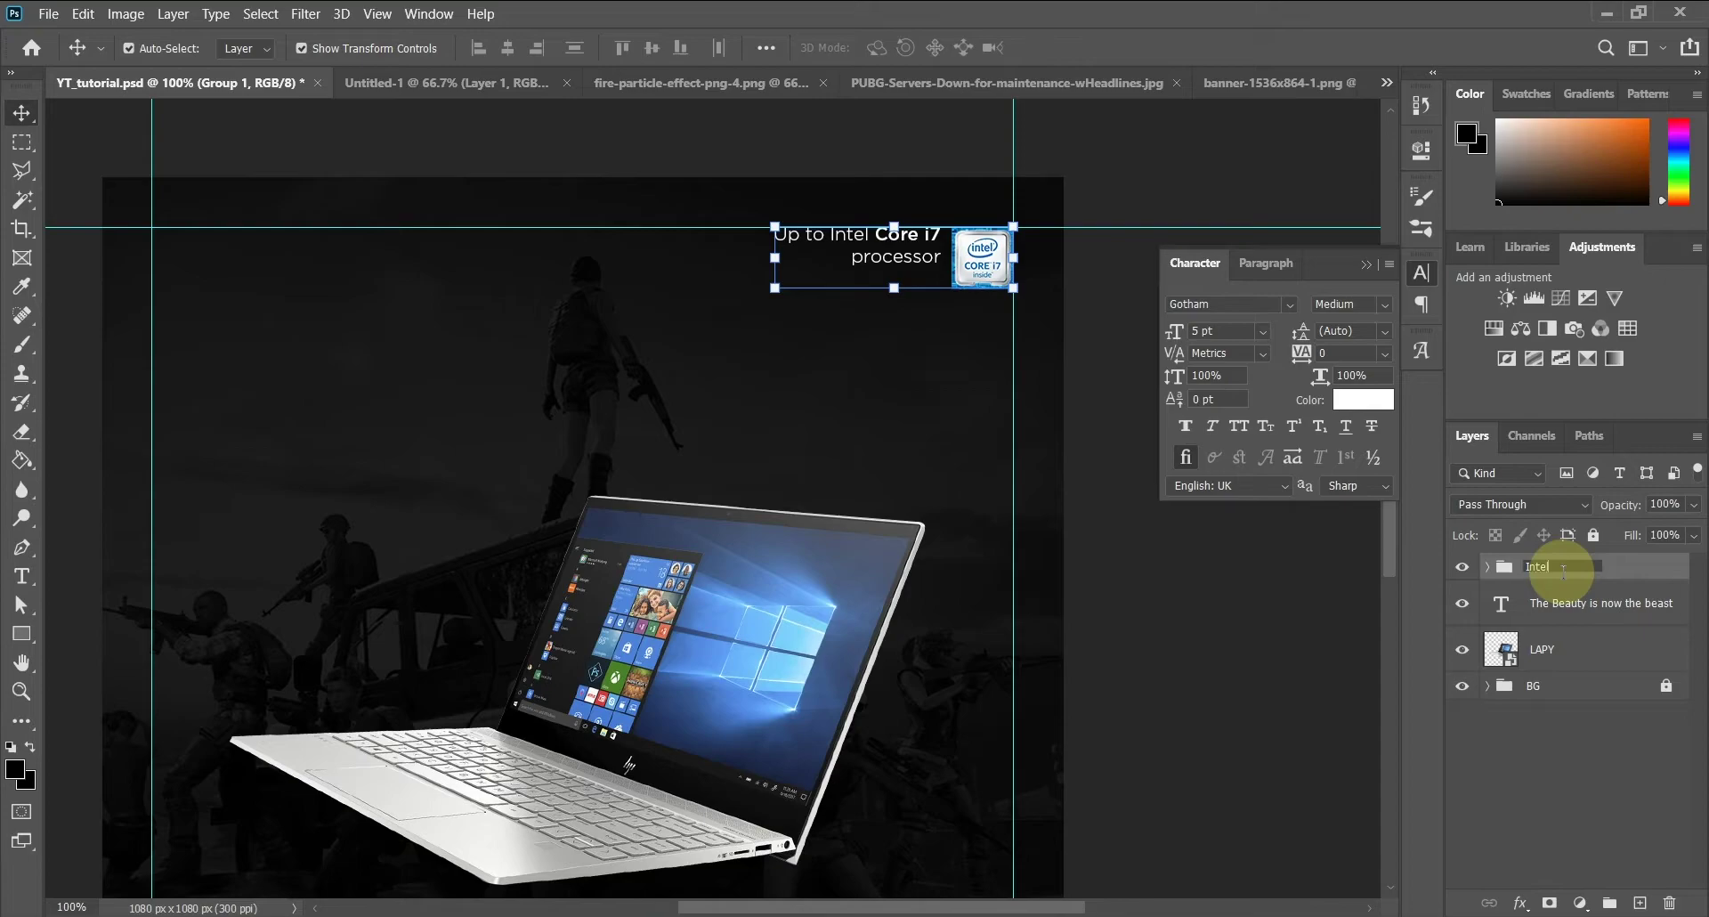
pyautogui.write('Intel')
pyautogui.press('Return')
pyautogui.moveTo(1564, 566); pyautogui.dragTo(1554, 627)
pyautogui.click(1593, 535)
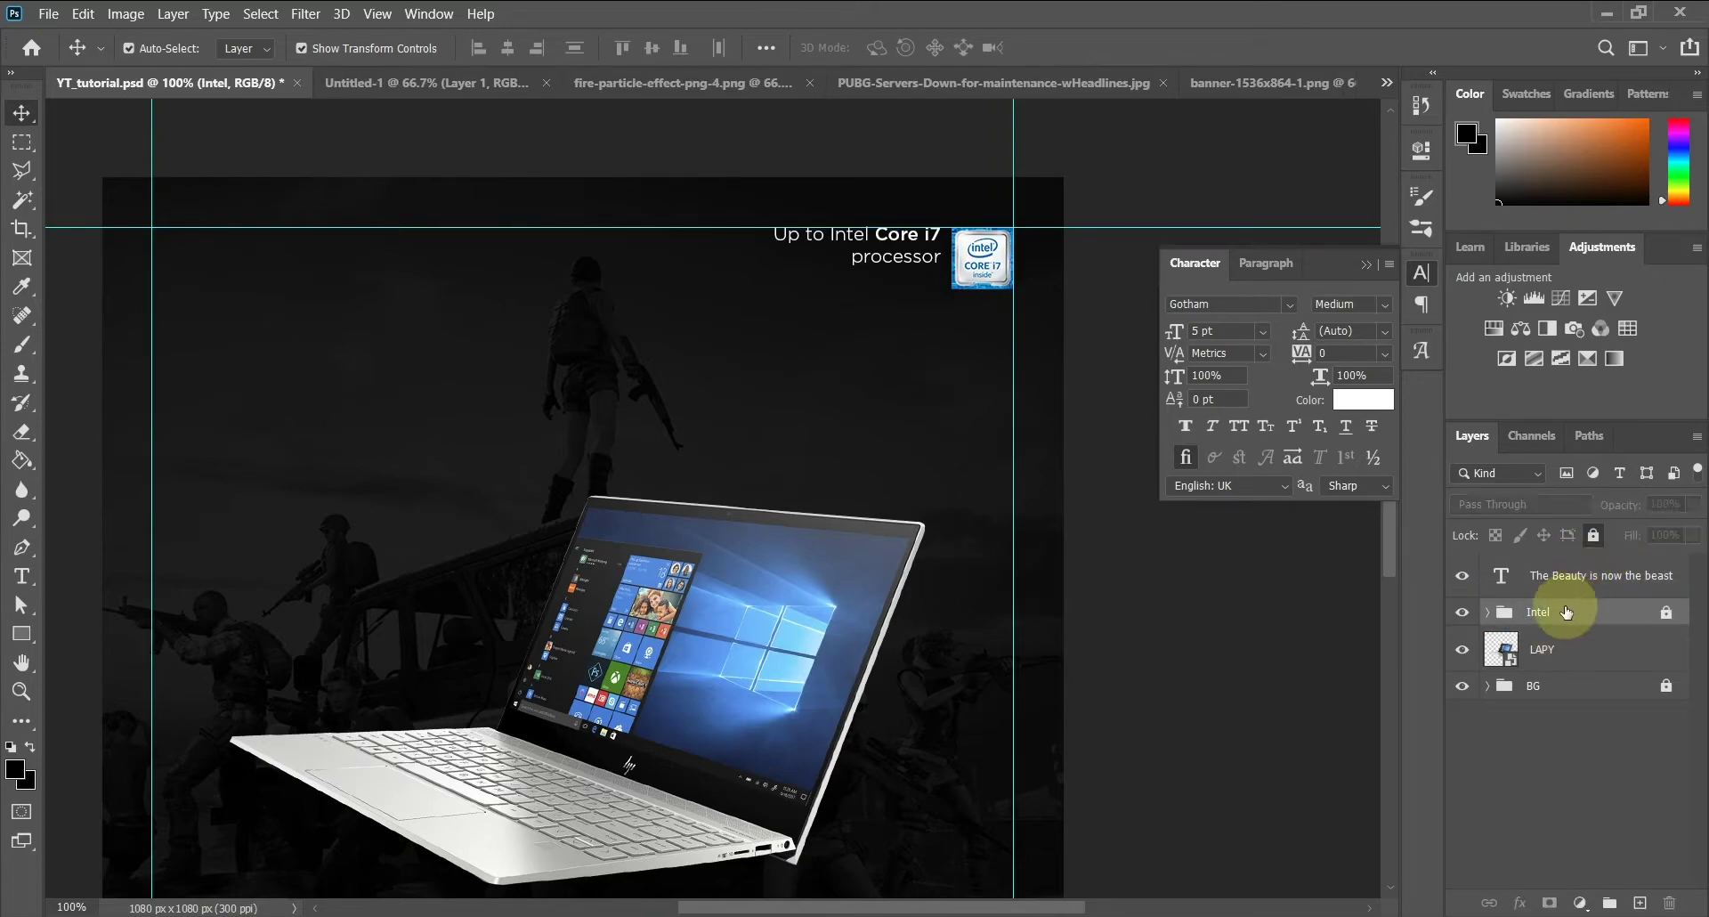
# Add a new layer above the LAPY layer and set the Pen tool to Shape mode with a yellow fill
pyautogui.moveTo(545, 450); pyautogui.dragTo(632, 313)
pyautogui.click(1421, 281)
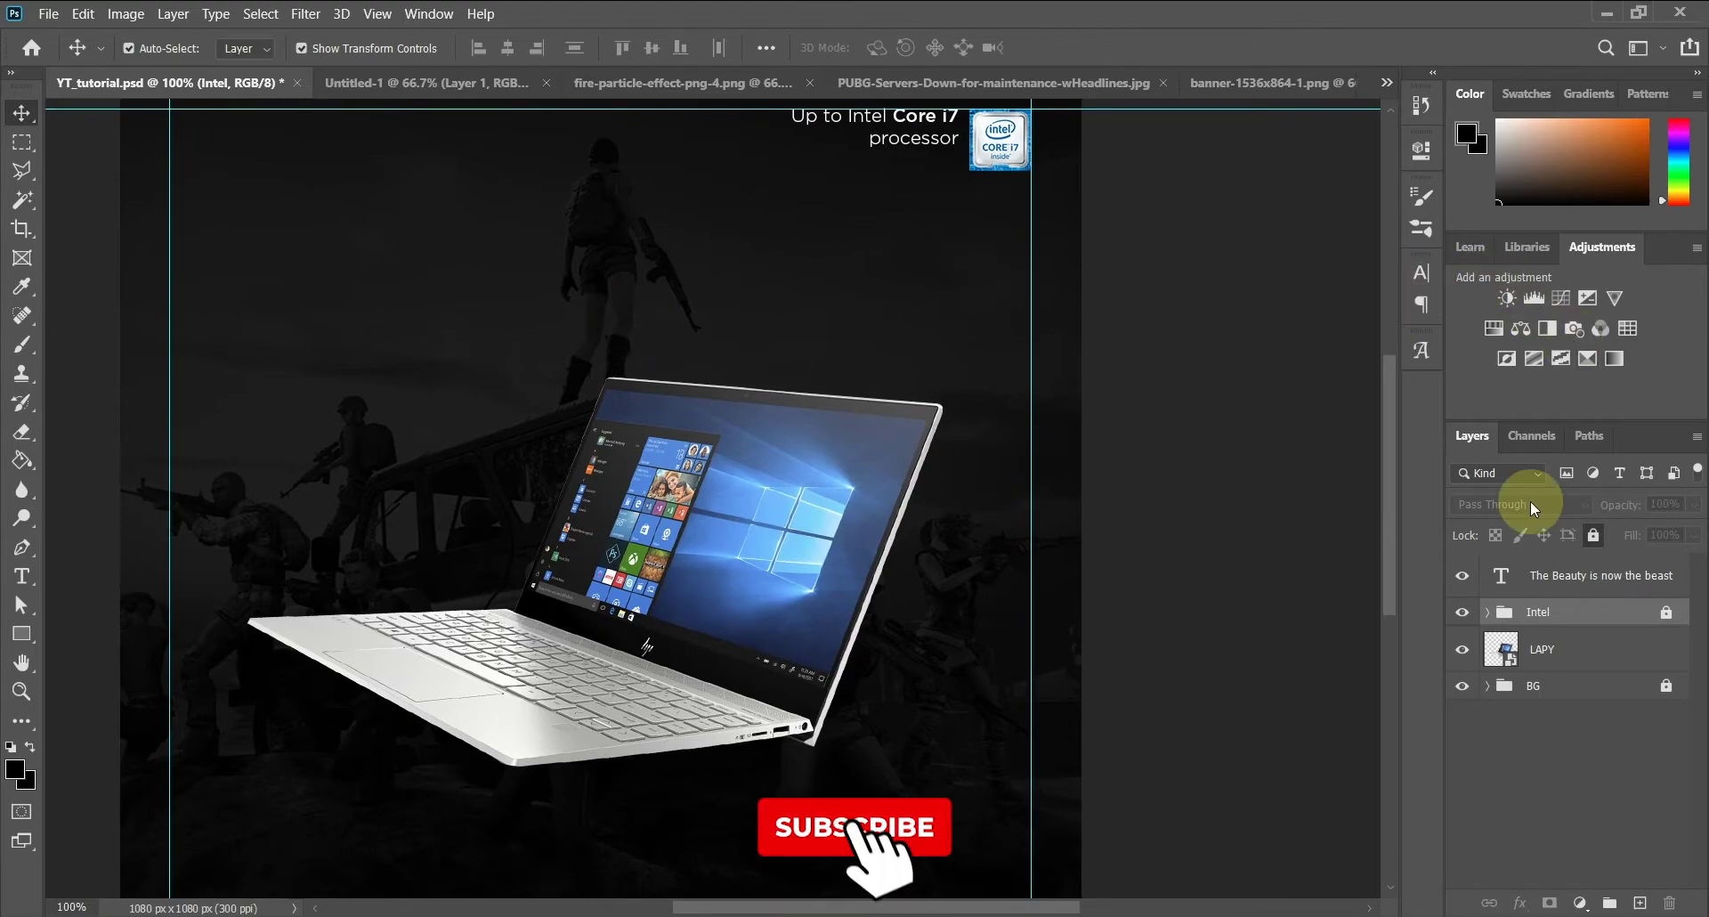
pyautogui.click(1550, 651)
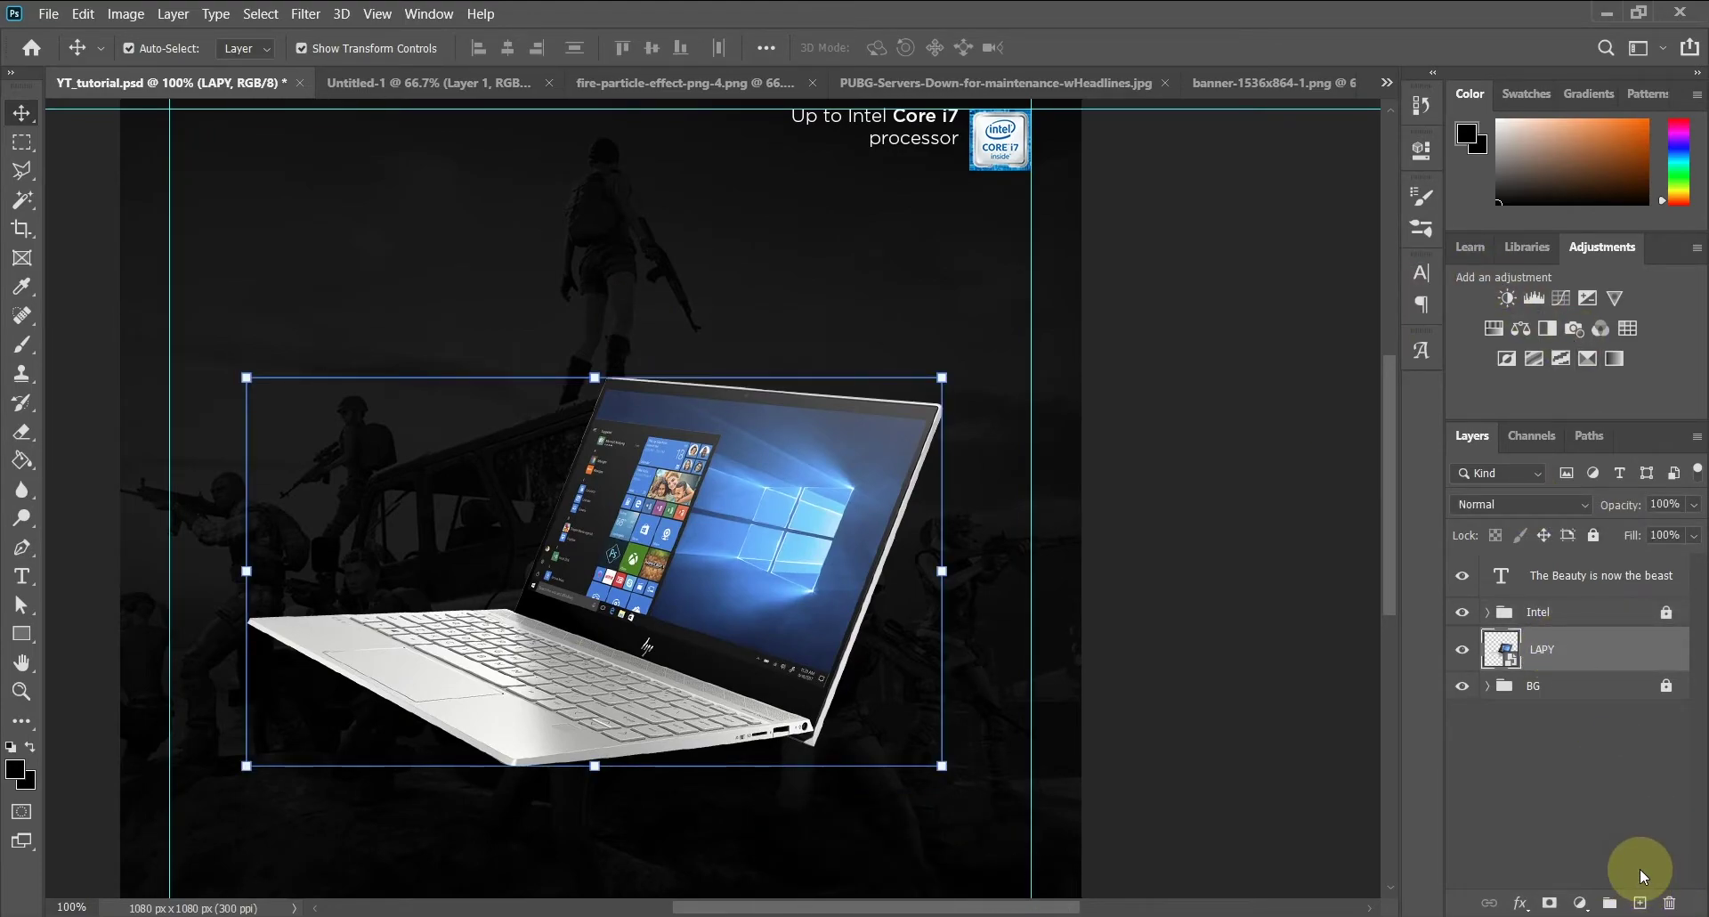
pyautogui.click(1639, 903)
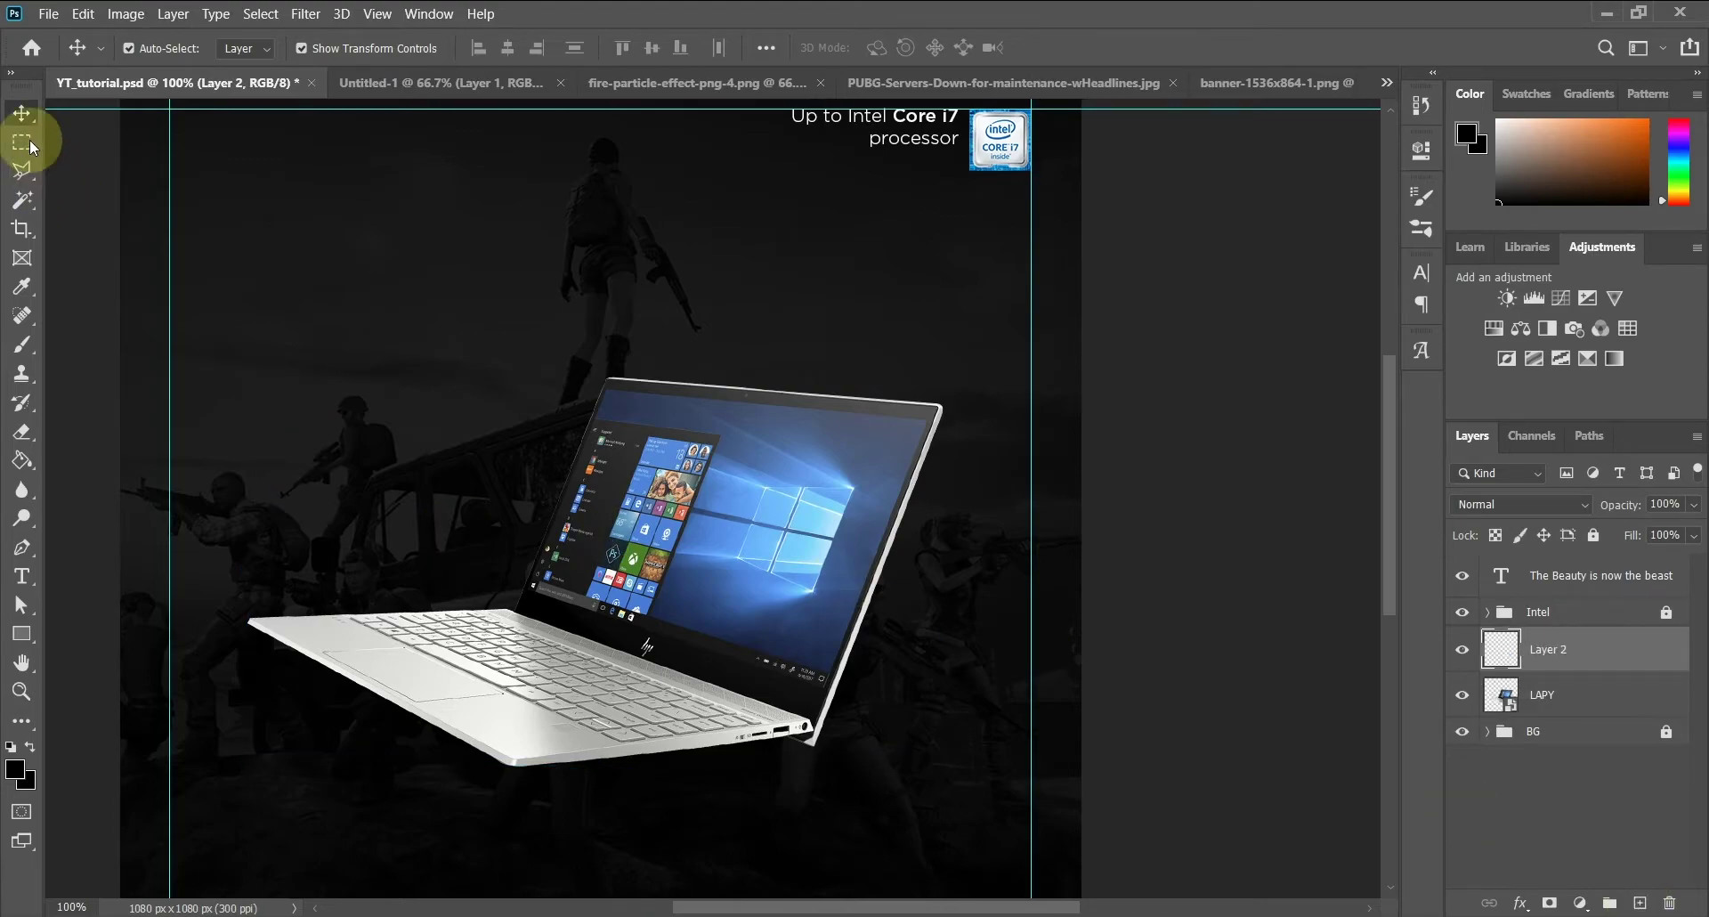
pyautogui.click(23, 546)
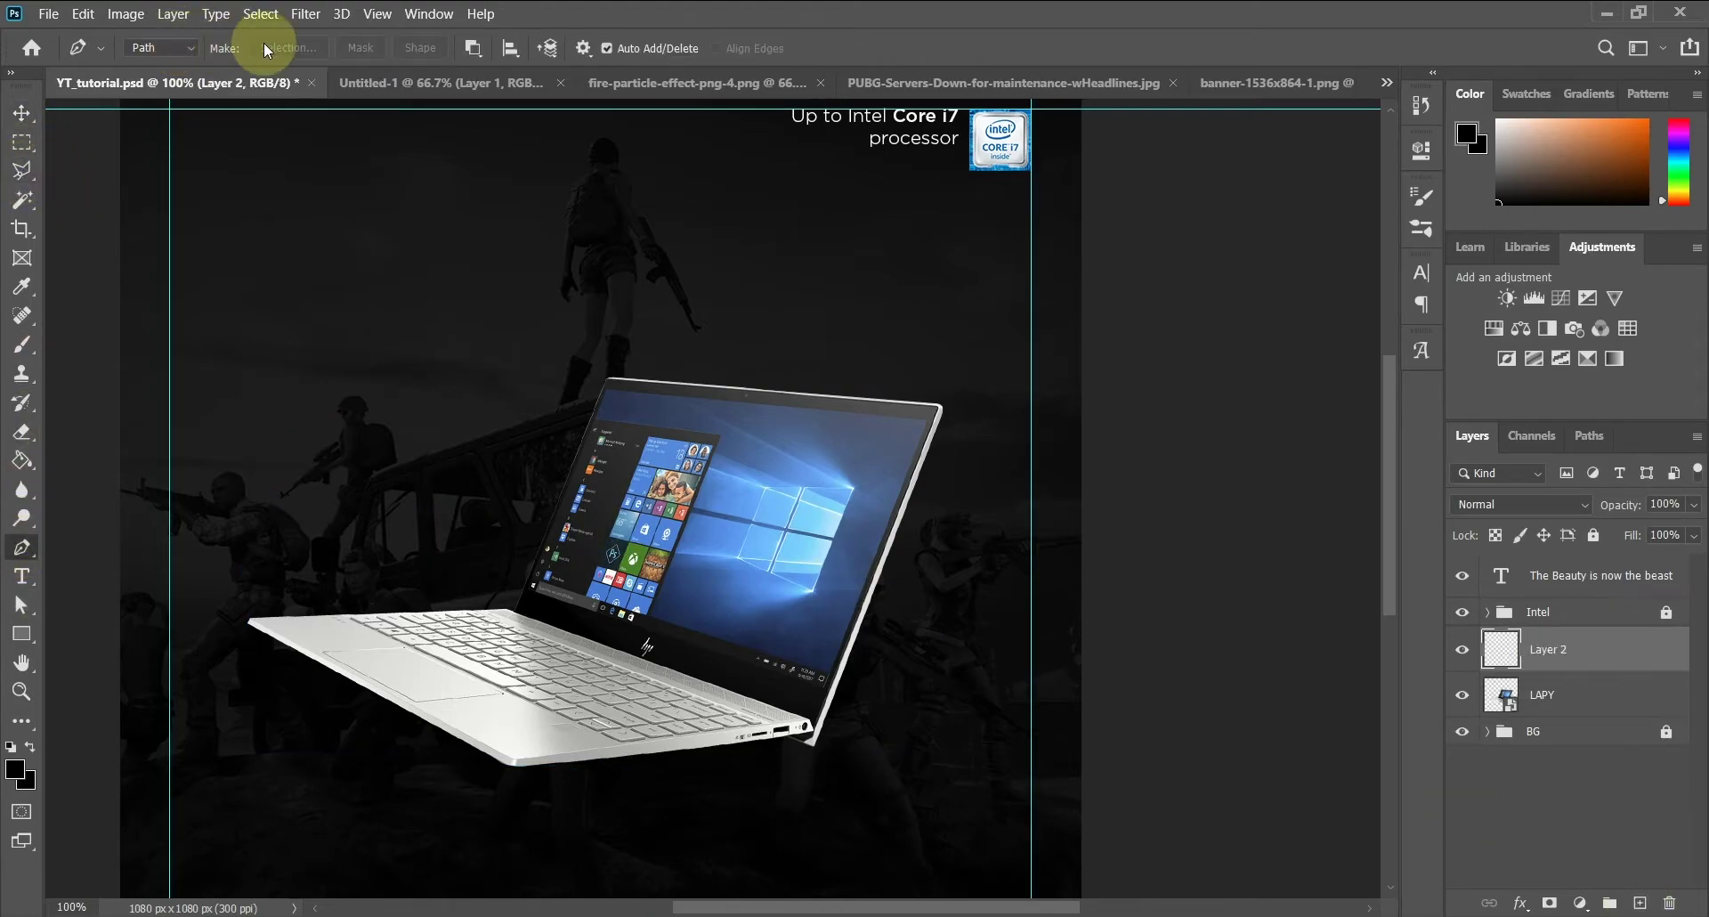
pyautogui.click(176, 51)
pyautogui.click(160, 64)
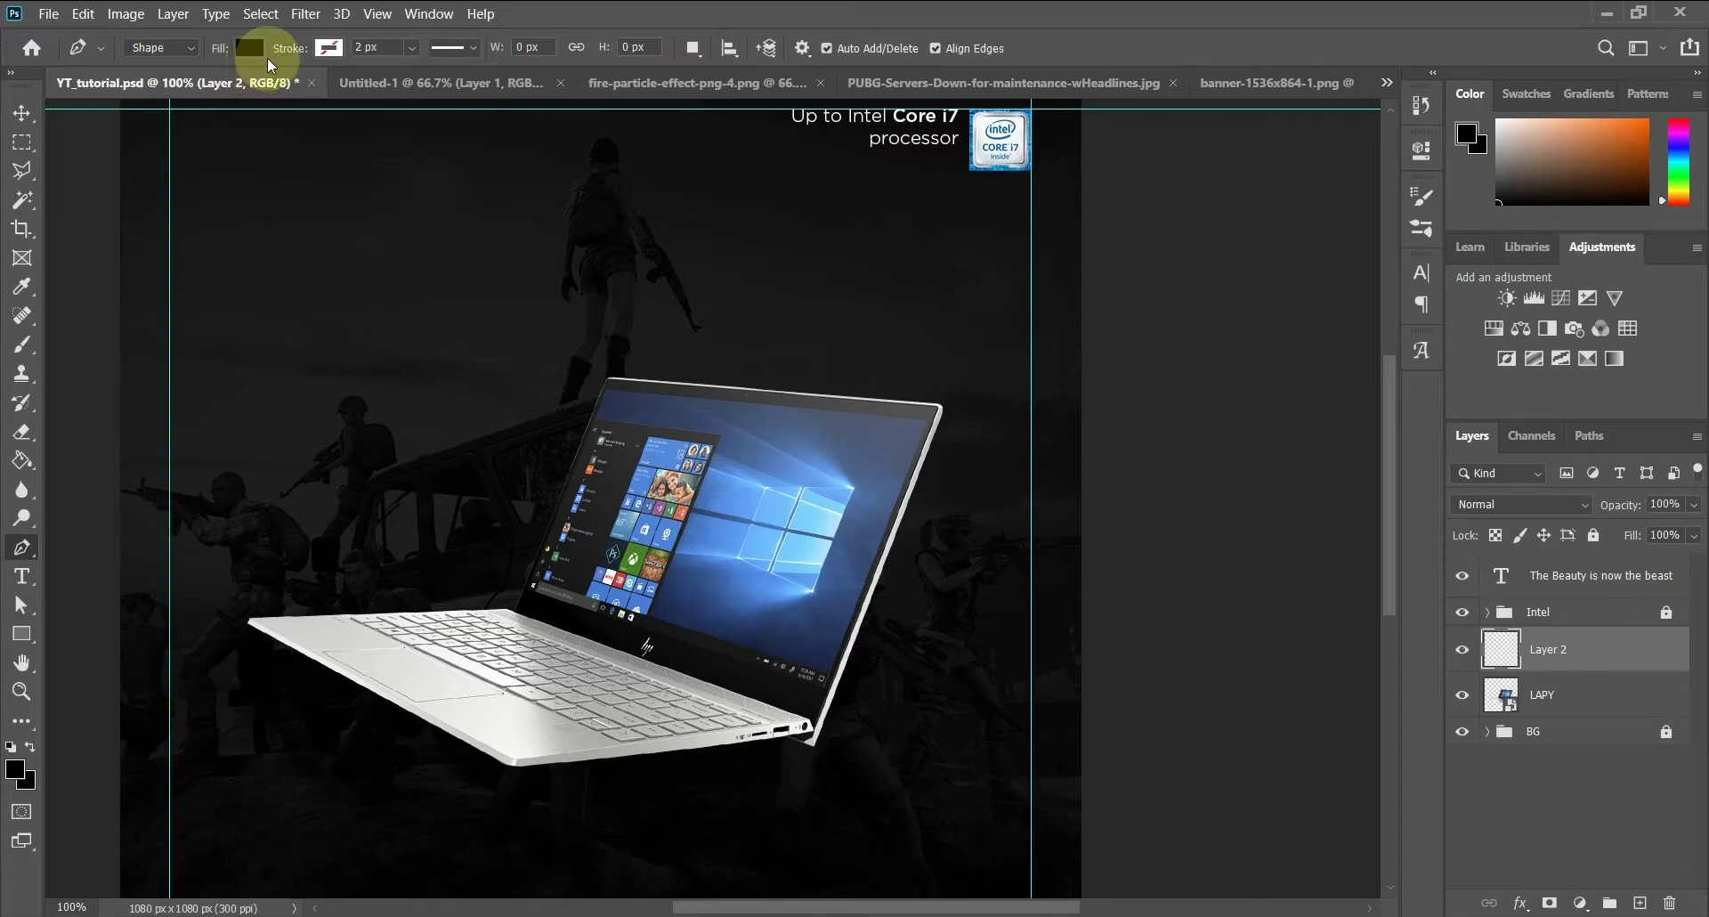
pyautogui.click(250, 48)
pyautogui.click(174, 160)
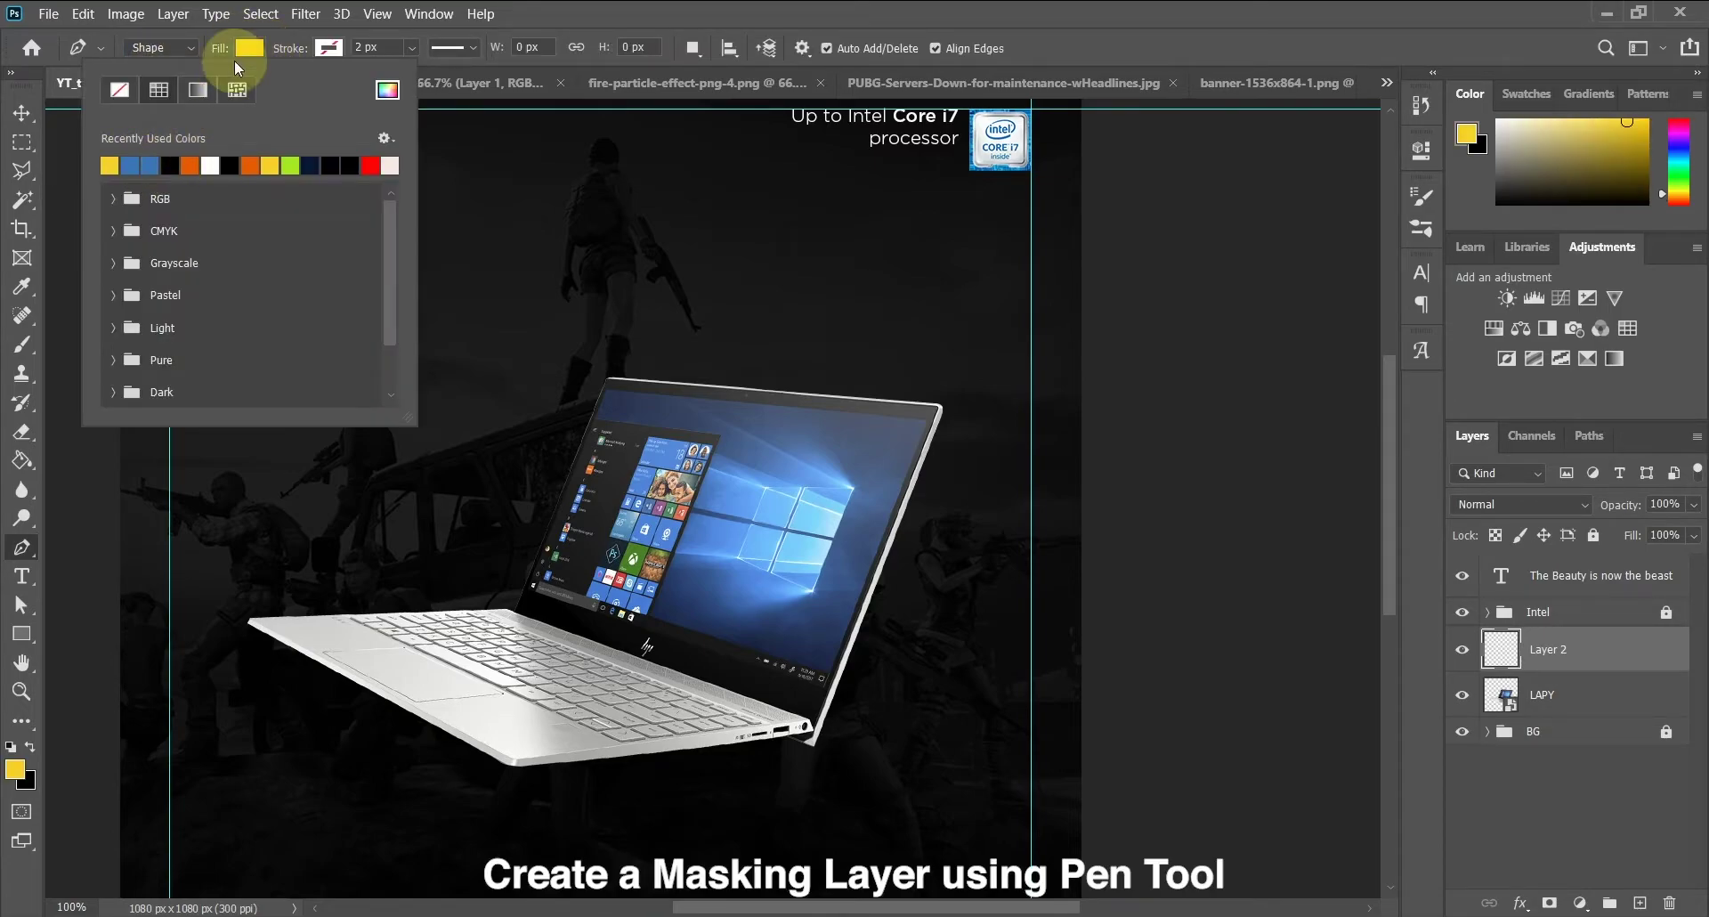
pyautogui.press('Return')
# Draw a closed four-cornered shape of about 449 x 336 px covering the laptop's display
pyautogui.hotkey('ctrl', '+')
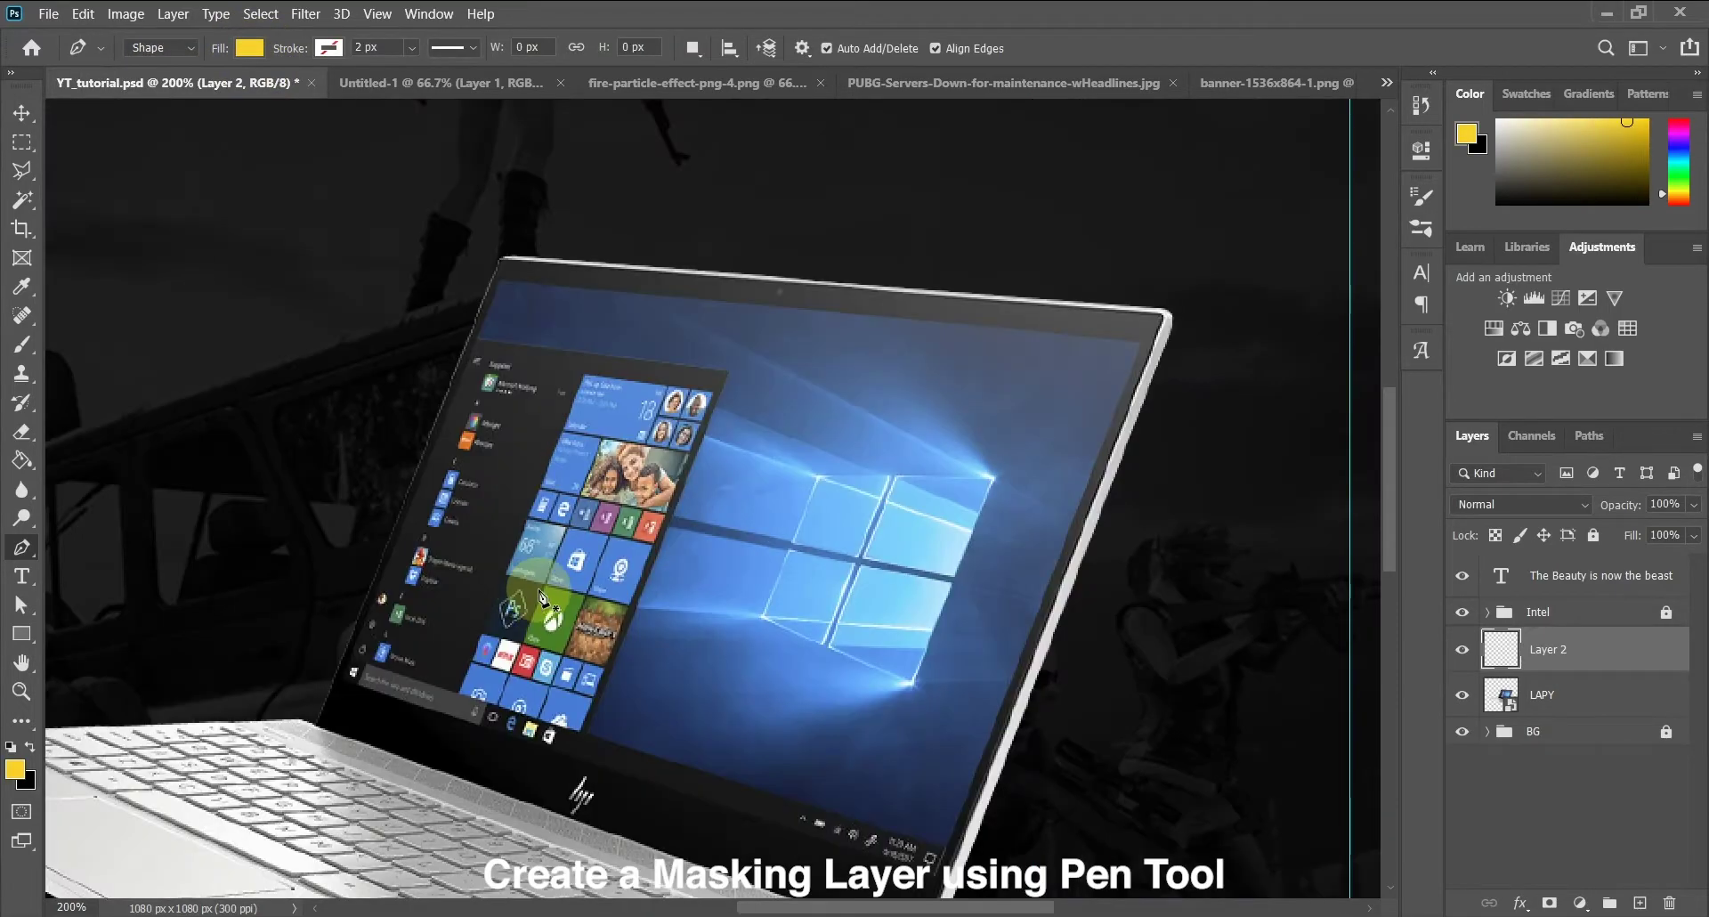
pyautogui.click(333, 687)
pyautogui.click(502, 283)
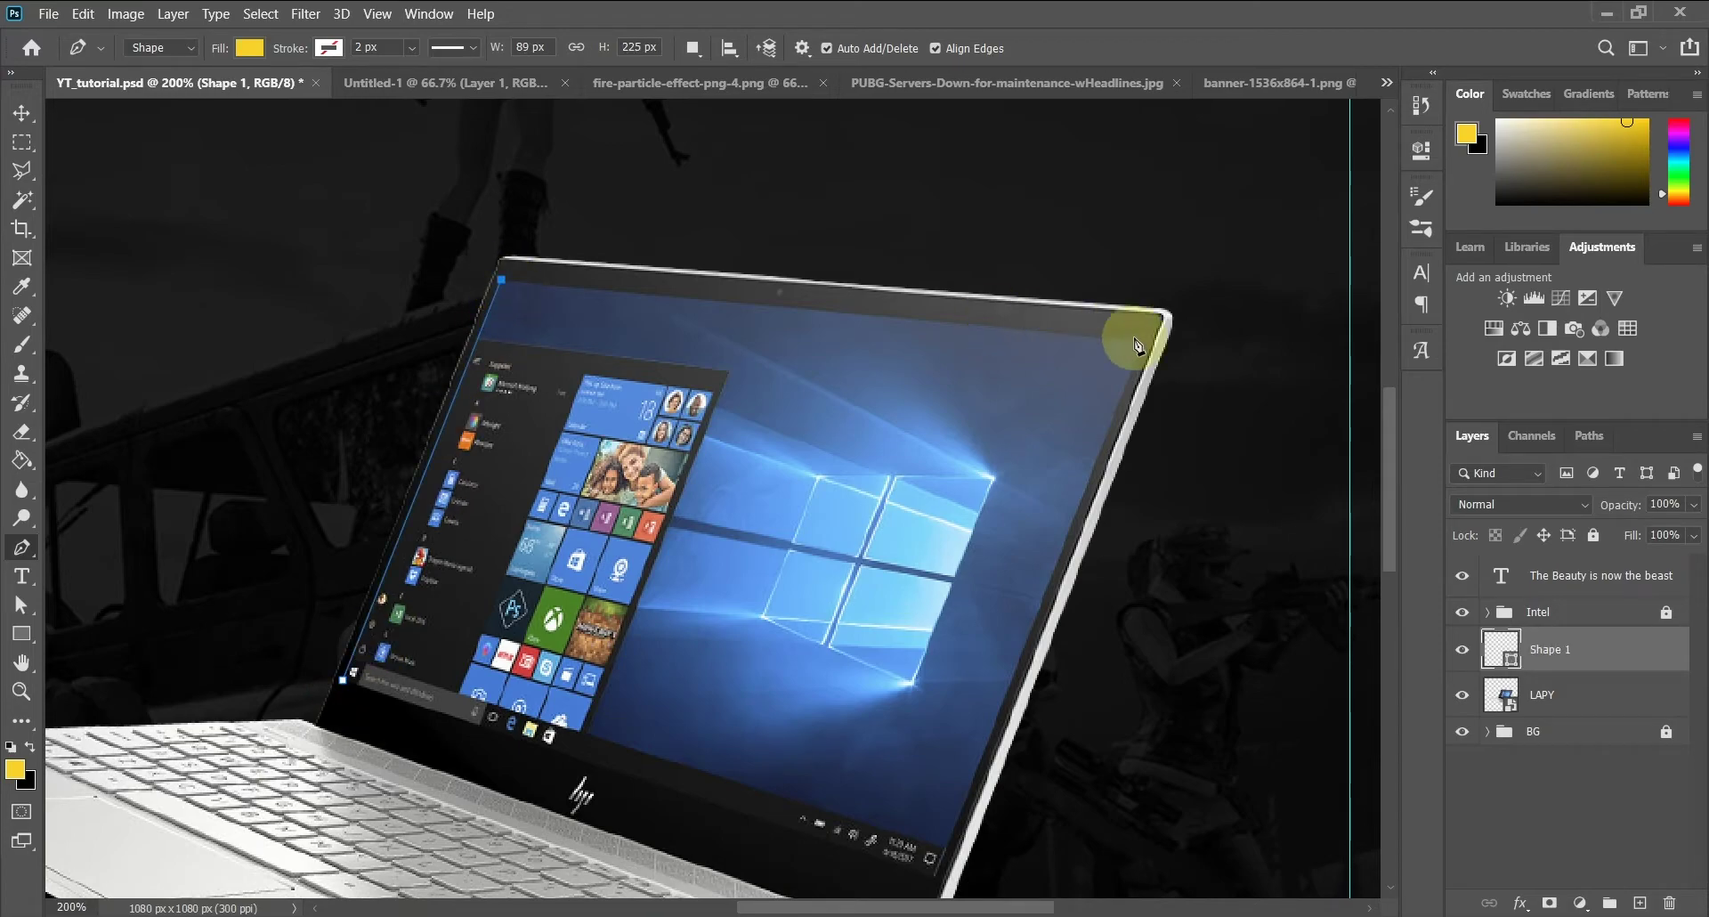
pyautogui.click(1143, 347)
pyautogui.scroll(-3, 1140, 348)
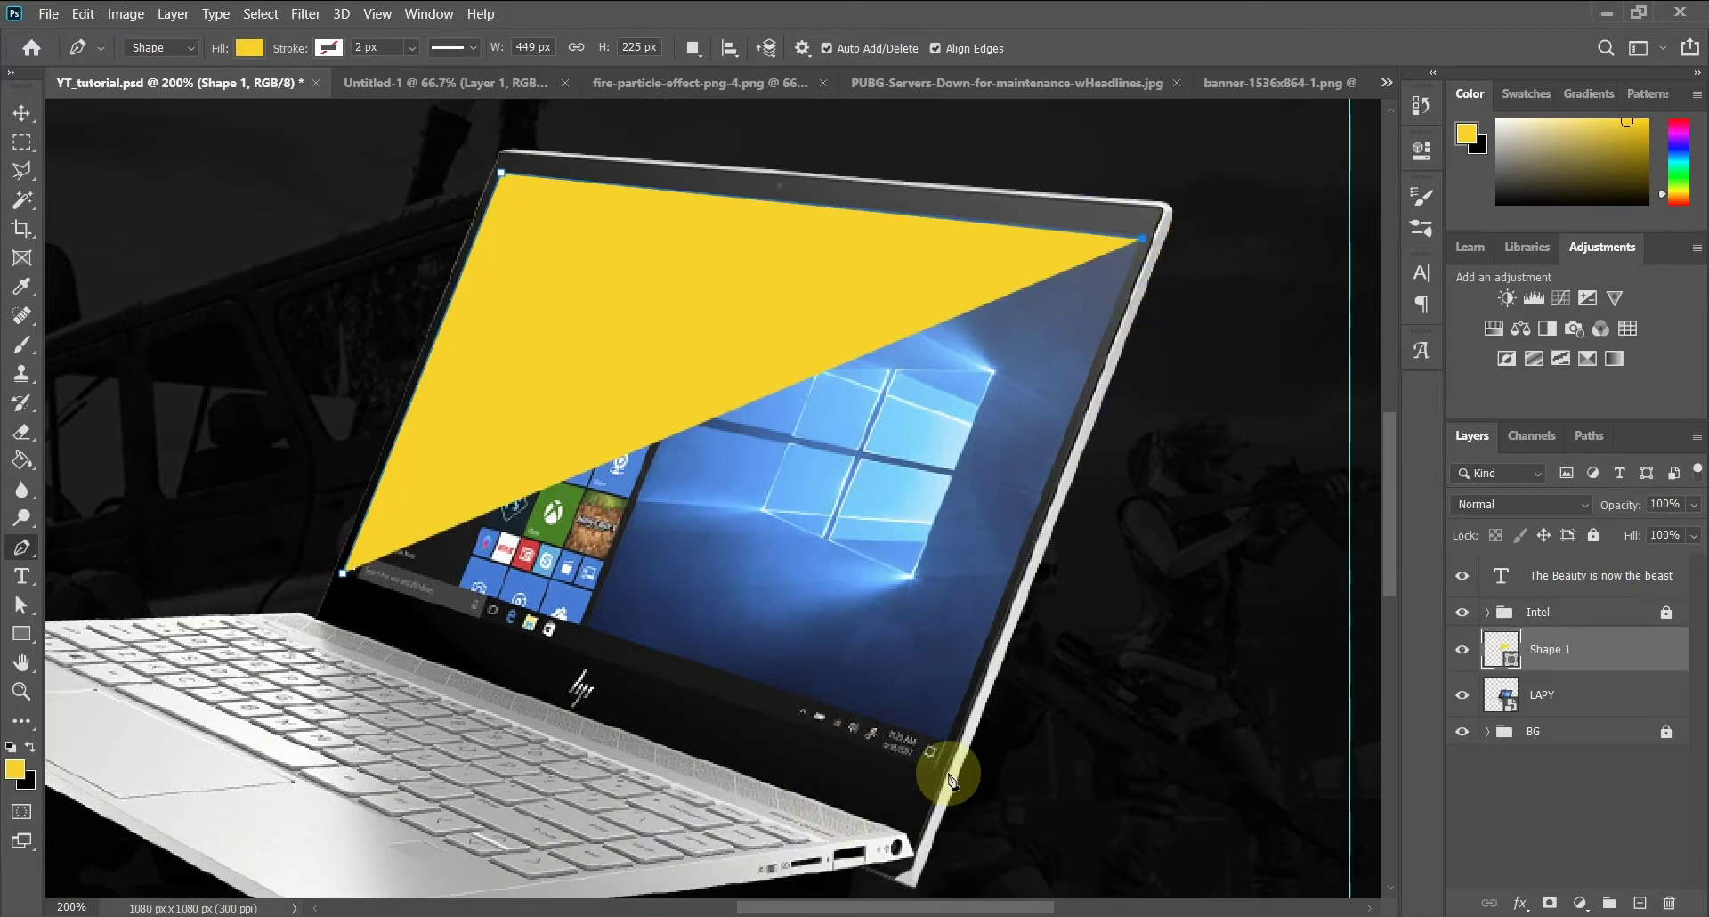
pyautogui.click(934, 771)
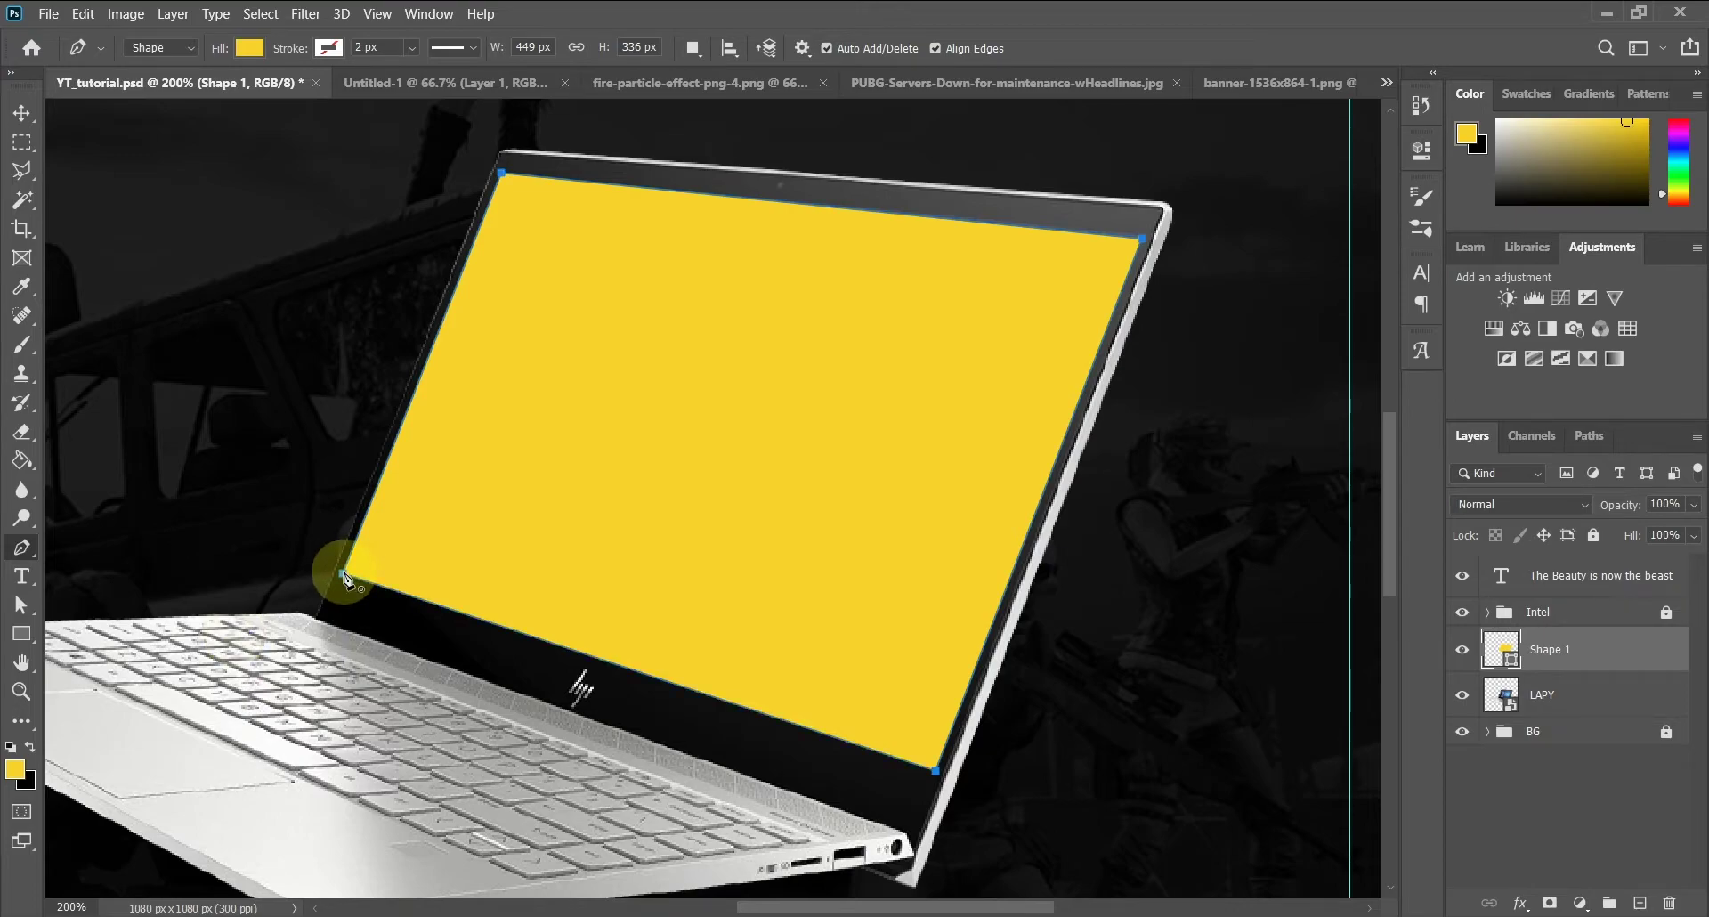
pyautogui.click(19, 114)
pyautogui.click(276, 278)
pyautogui.hotkey('ctrl', '-')
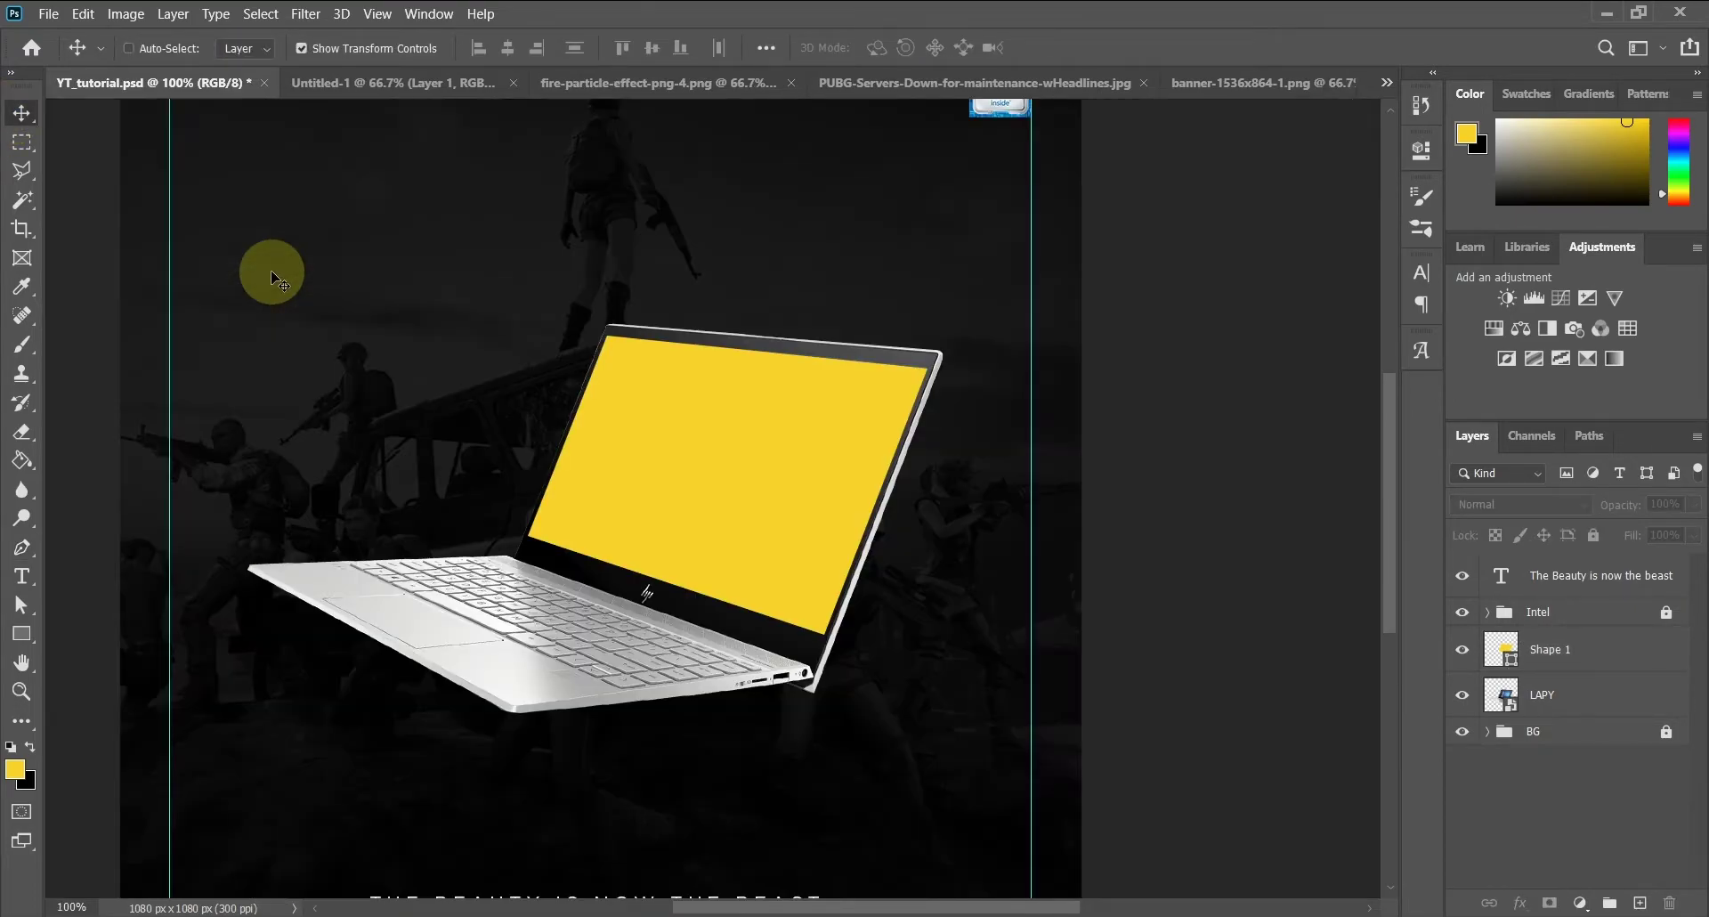
# Rename the yellow shape's layer as Mask and the laptop image's layer as Laptop
pyautogui.doubleClick(1553, 649)
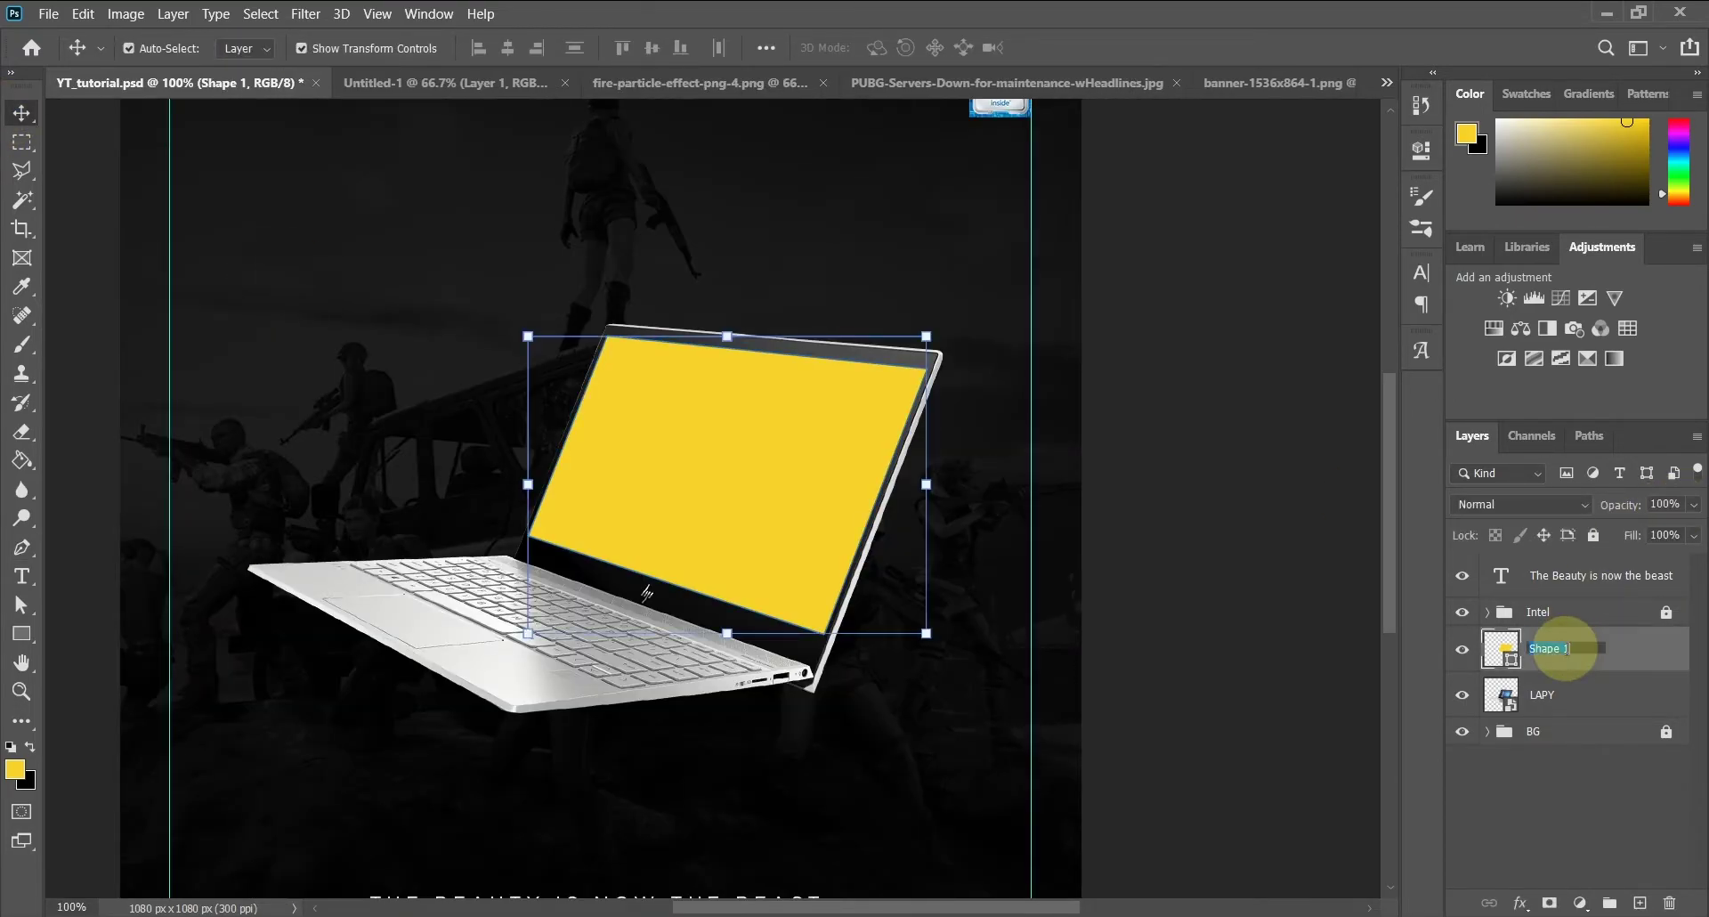
pyautogui.doubleClick(1544, 695)
pyautogui.write('Laptop')
pyautogui.press('Return')
pyautogui.click(1275, 567)
pyautogui.hotkey('ctrl', '-')
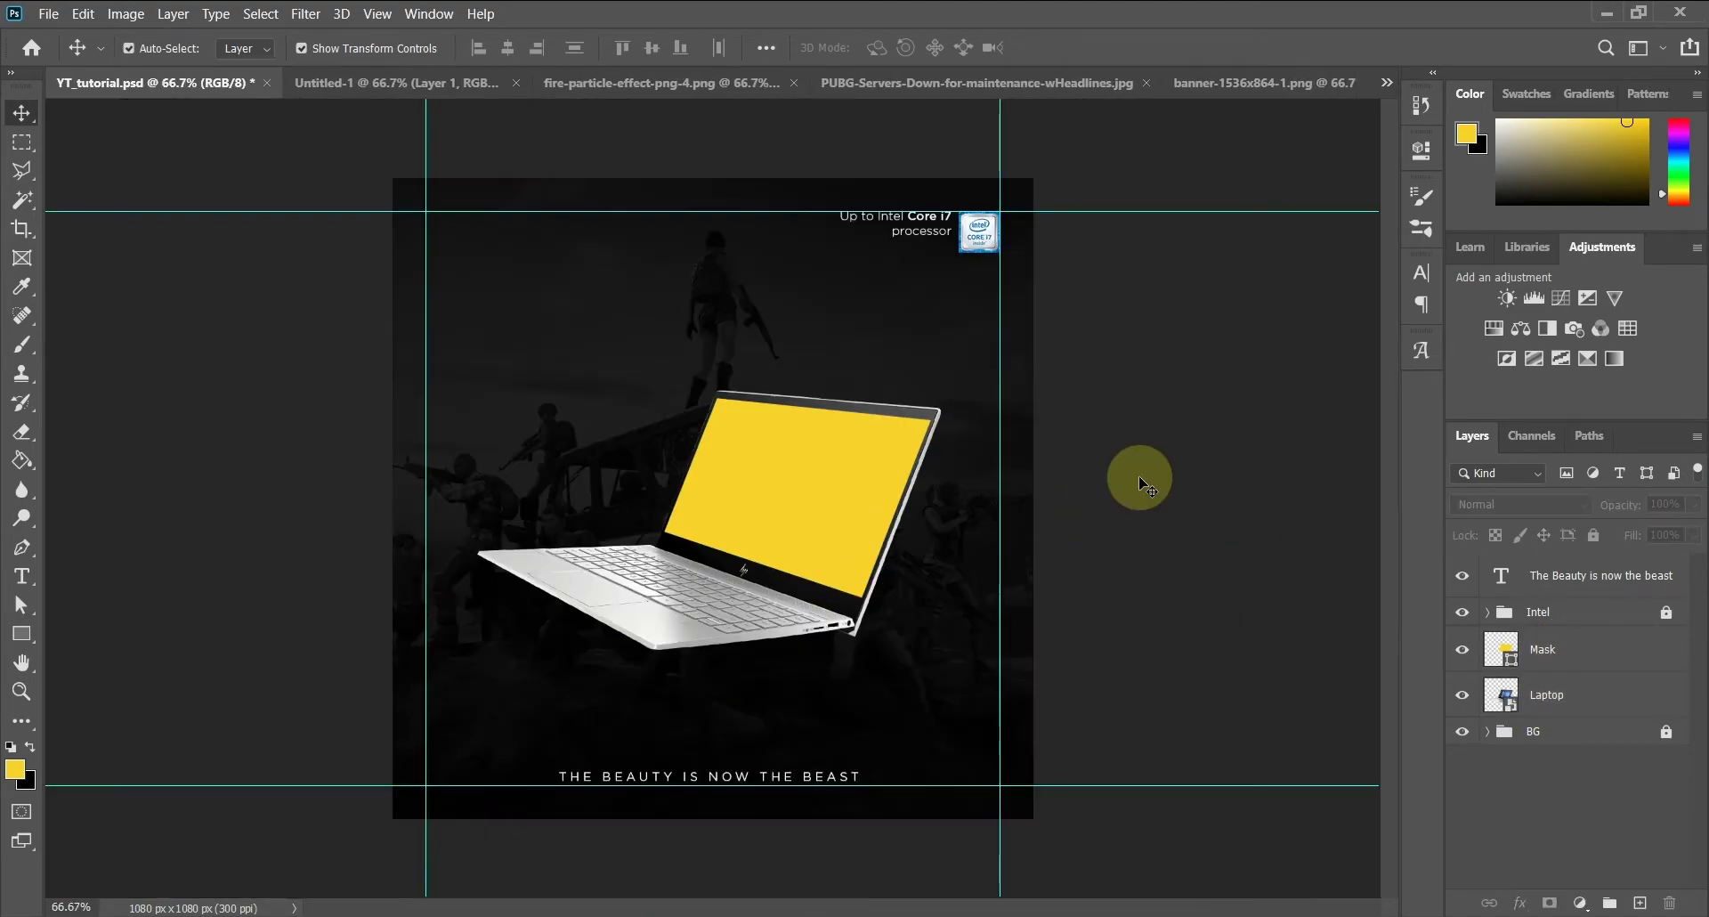
# Copy the whole banner-1536x864-1.png image and paste it into YT_tutorial.psd above the Mask layer
pyautogui.click(1015, 85)
pyautogui.click(1228, 86)
pyautogui.click(1063, 82)
pyautogui.press('m')
pyautogui.hotkey('ctrl', 'a')
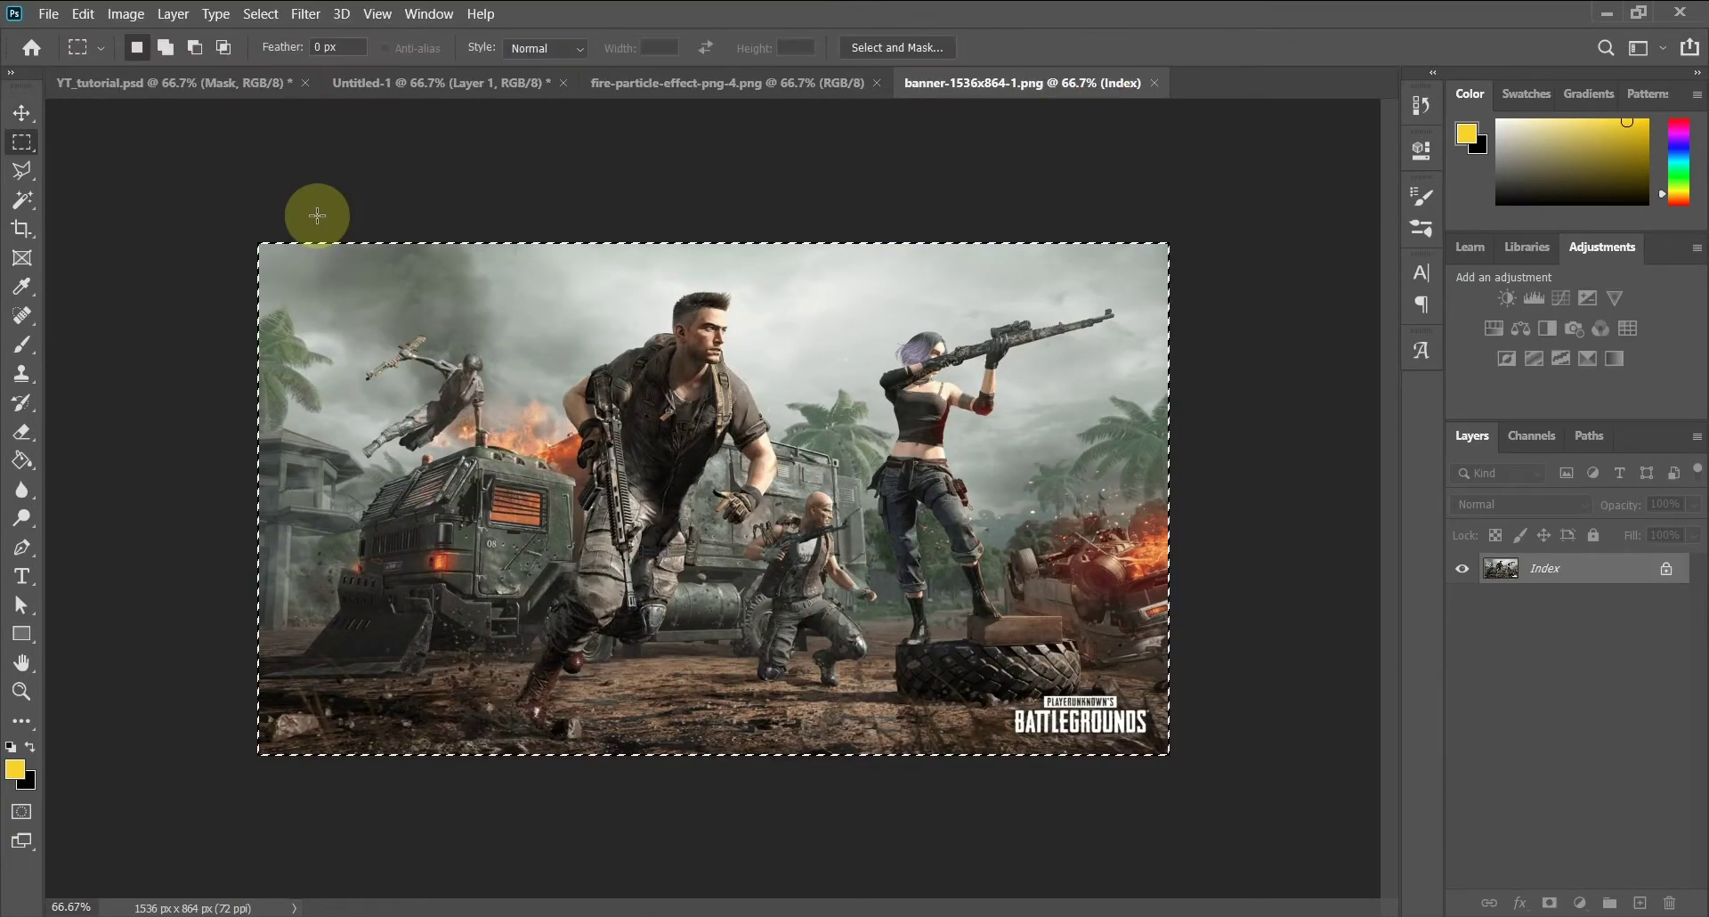
pyautogui.click(191, 87)
pyautogui.click(1558, 667)
pyautogui.hotkey('ctrl', 'v')
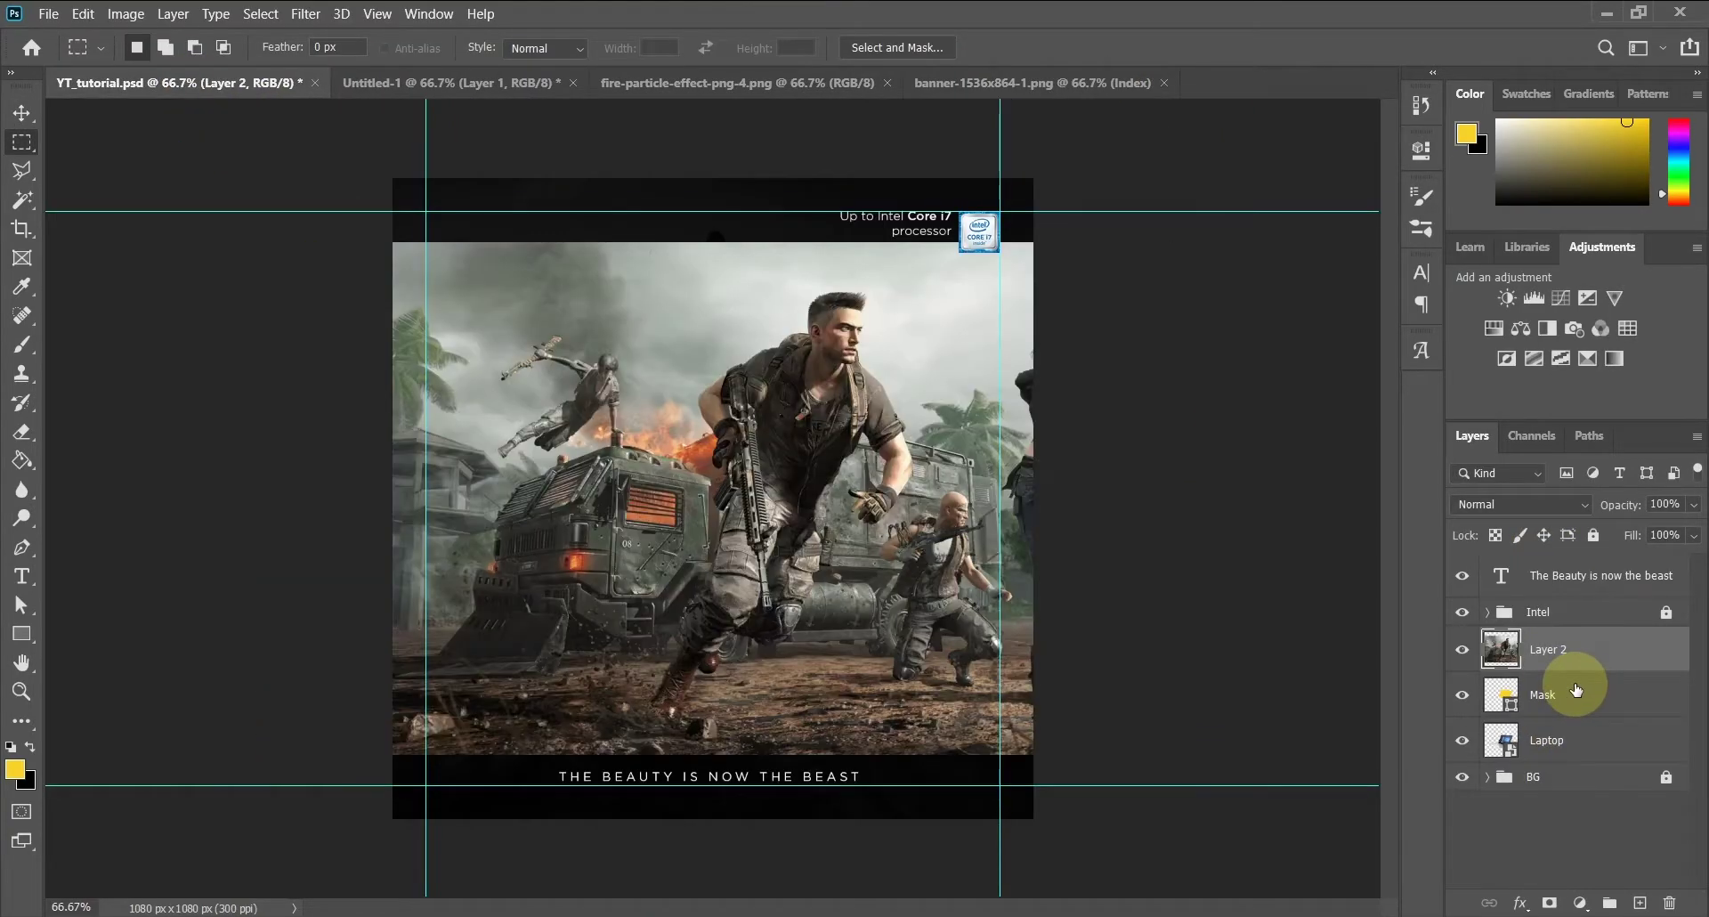
# Convert the pasted game image layer to a smart object
pyautogui.click(22, 113)
pyautogui.rightClick(1606, 644)
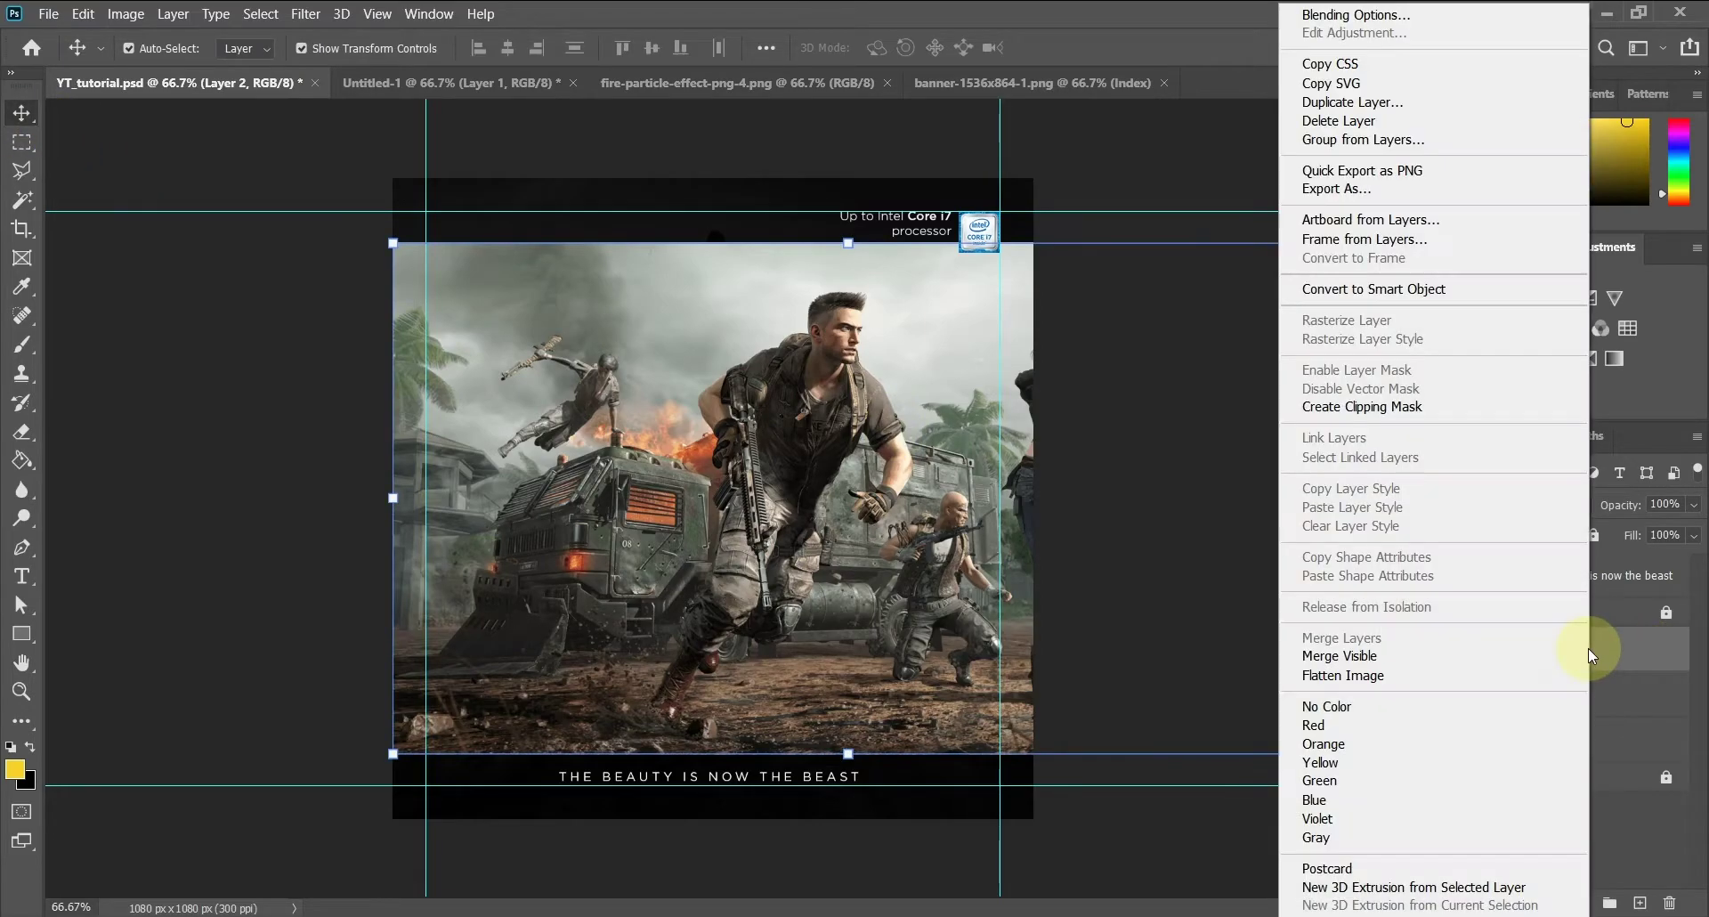
pyautogui.click(1397, 281)
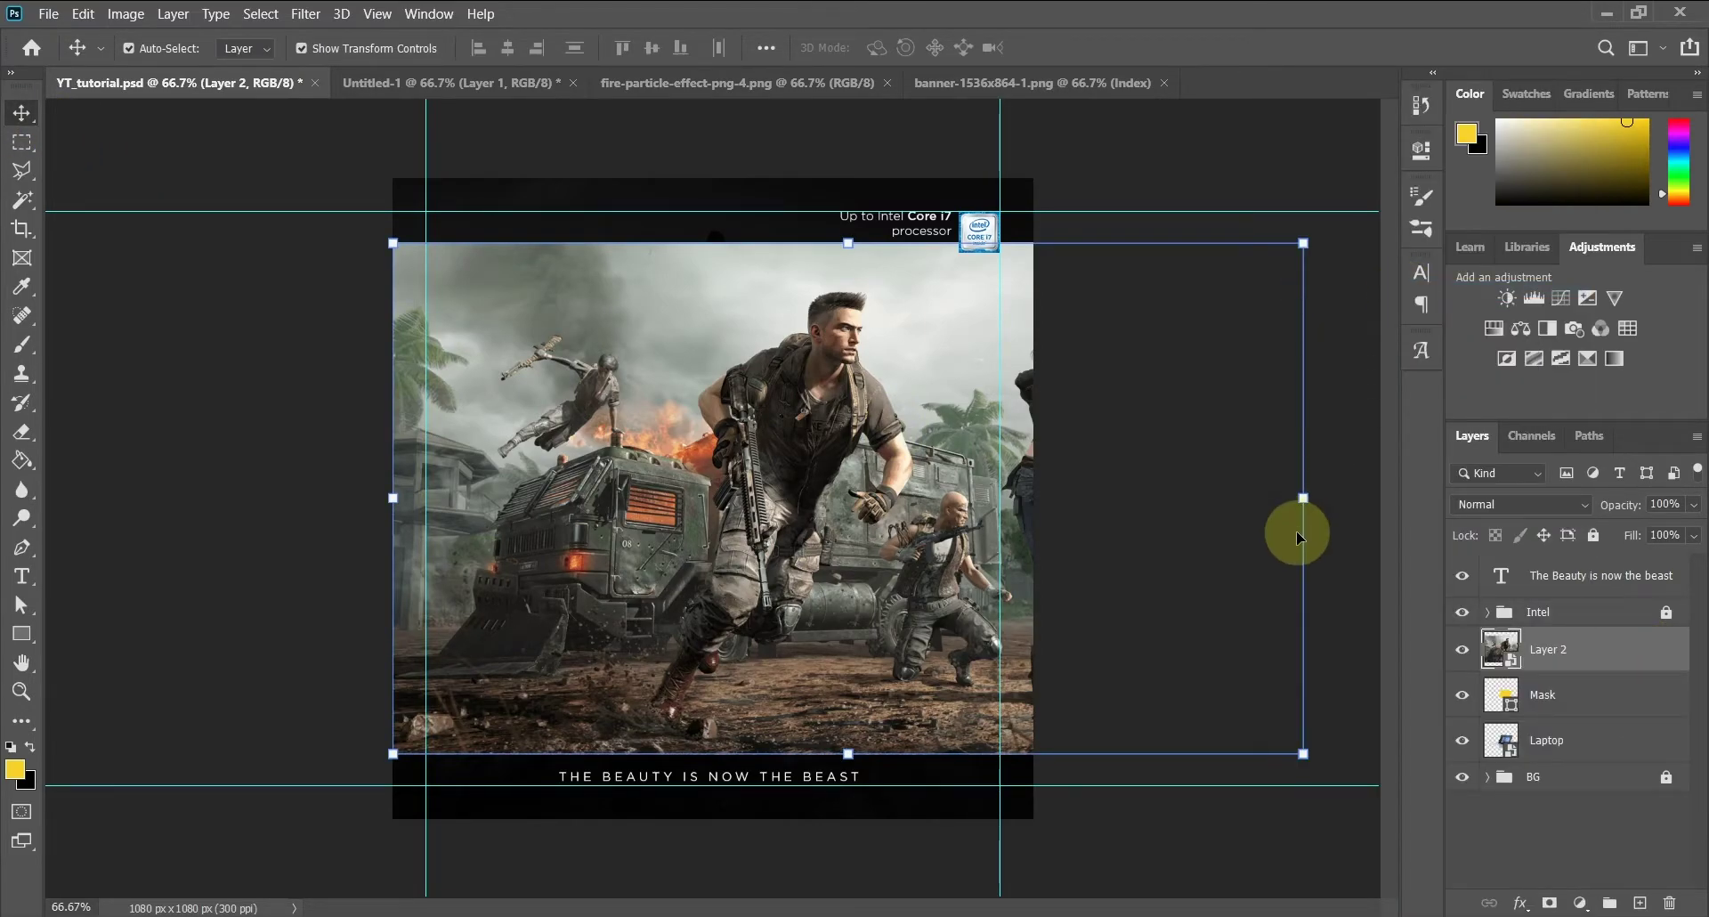
# Scale down the game image and rotate it clockwise so that it covers the laptop's display
pyautogui.moveTo(1303, 499); pyautogui.dragTo(813, 503)
pyautogui.moveTo(707, 504); pyautogui.dragTo(930, 380)
pyautogui.moveTo(1086, 294); pyautogui.dragTo(1098, 381)
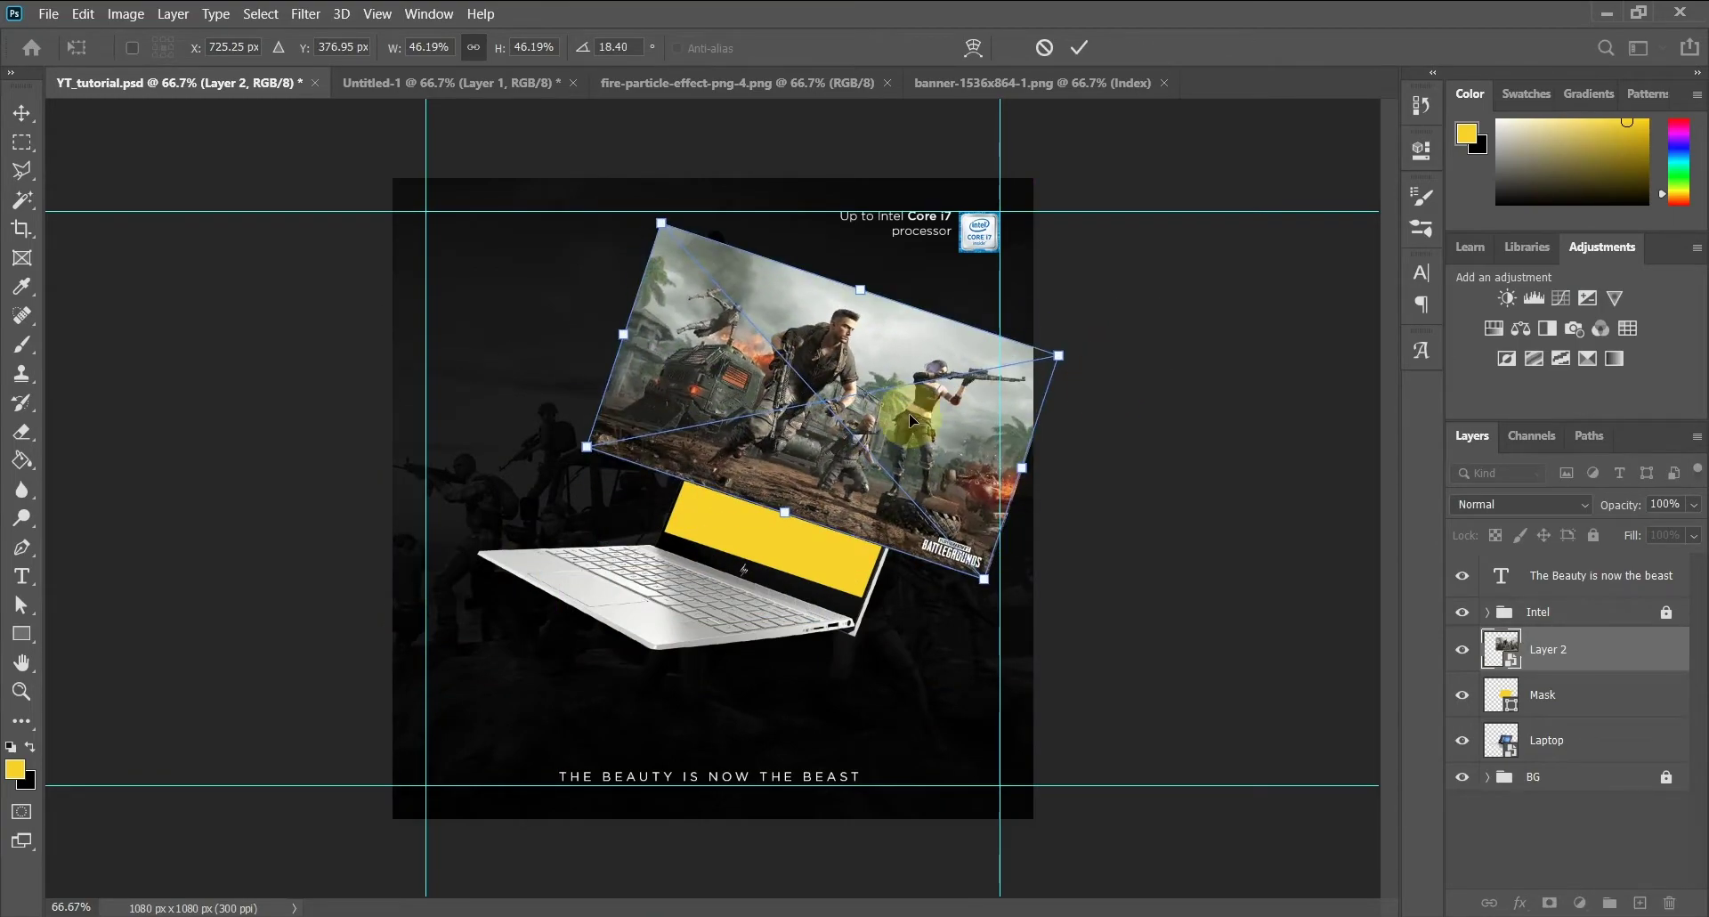
pyautogui.moveTo(1112, 445); pyautogui.dragTo(1152, 406)
pyautogui.moveTo(821, 457); pyautogui.dragTo(821, 530)
pyautogui.press('Return')
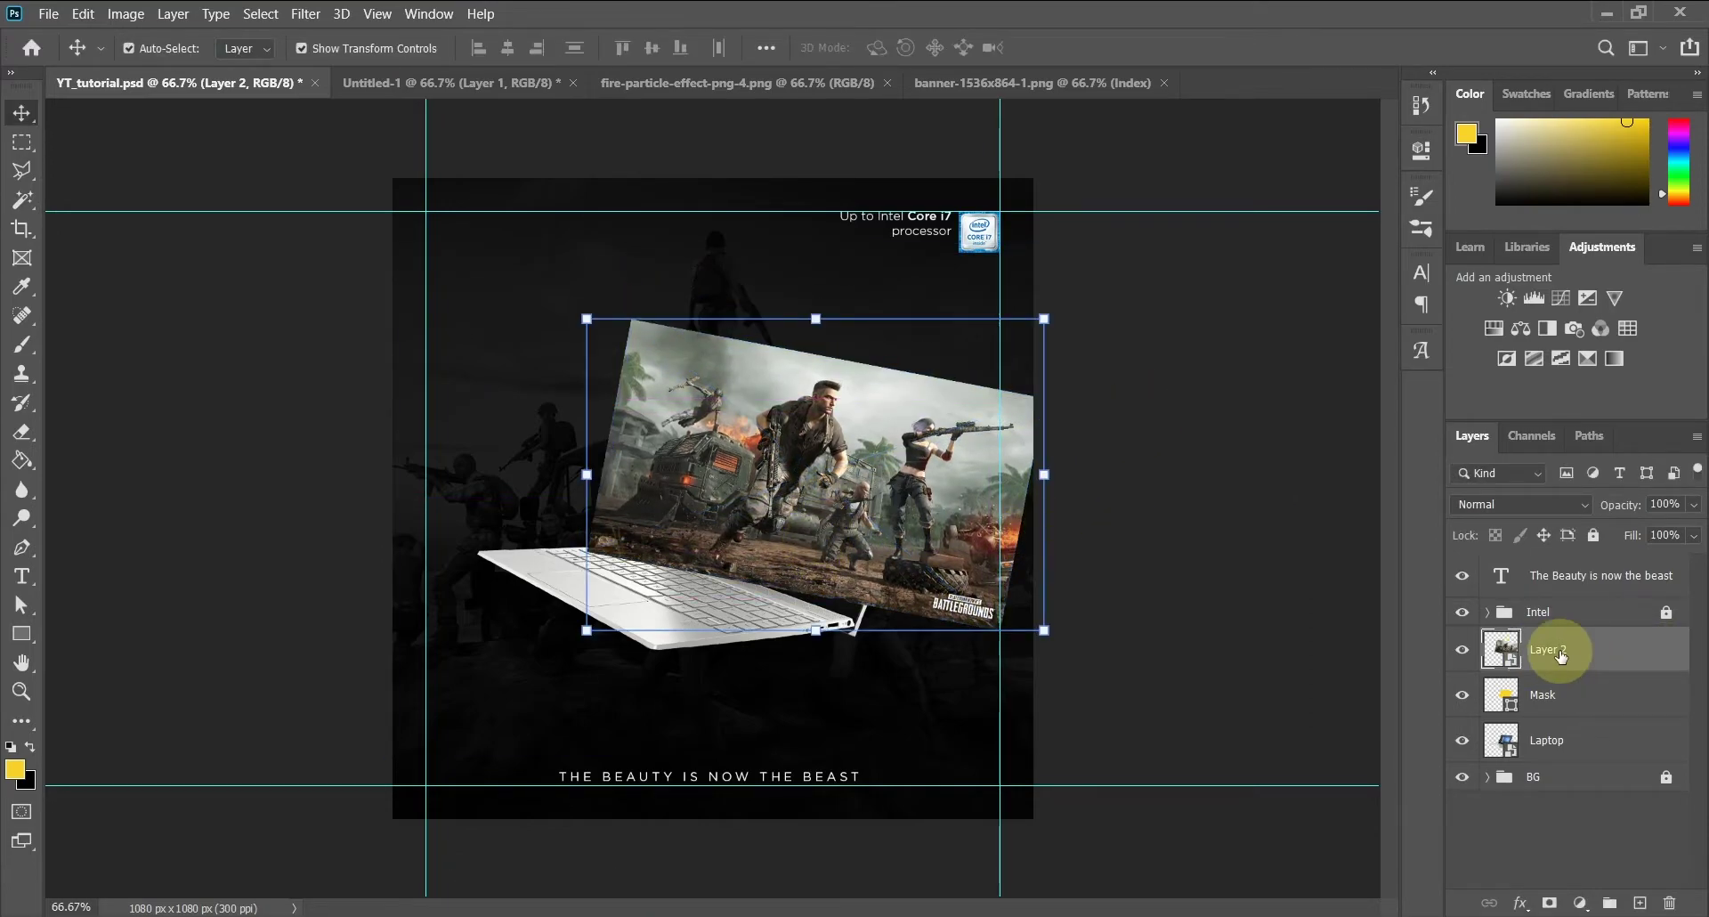
# Clip the game image to the Mask shape and fit it to the display at about 39% scale and 18.16° rotation
pyautogui.rightClick(1559, 650)
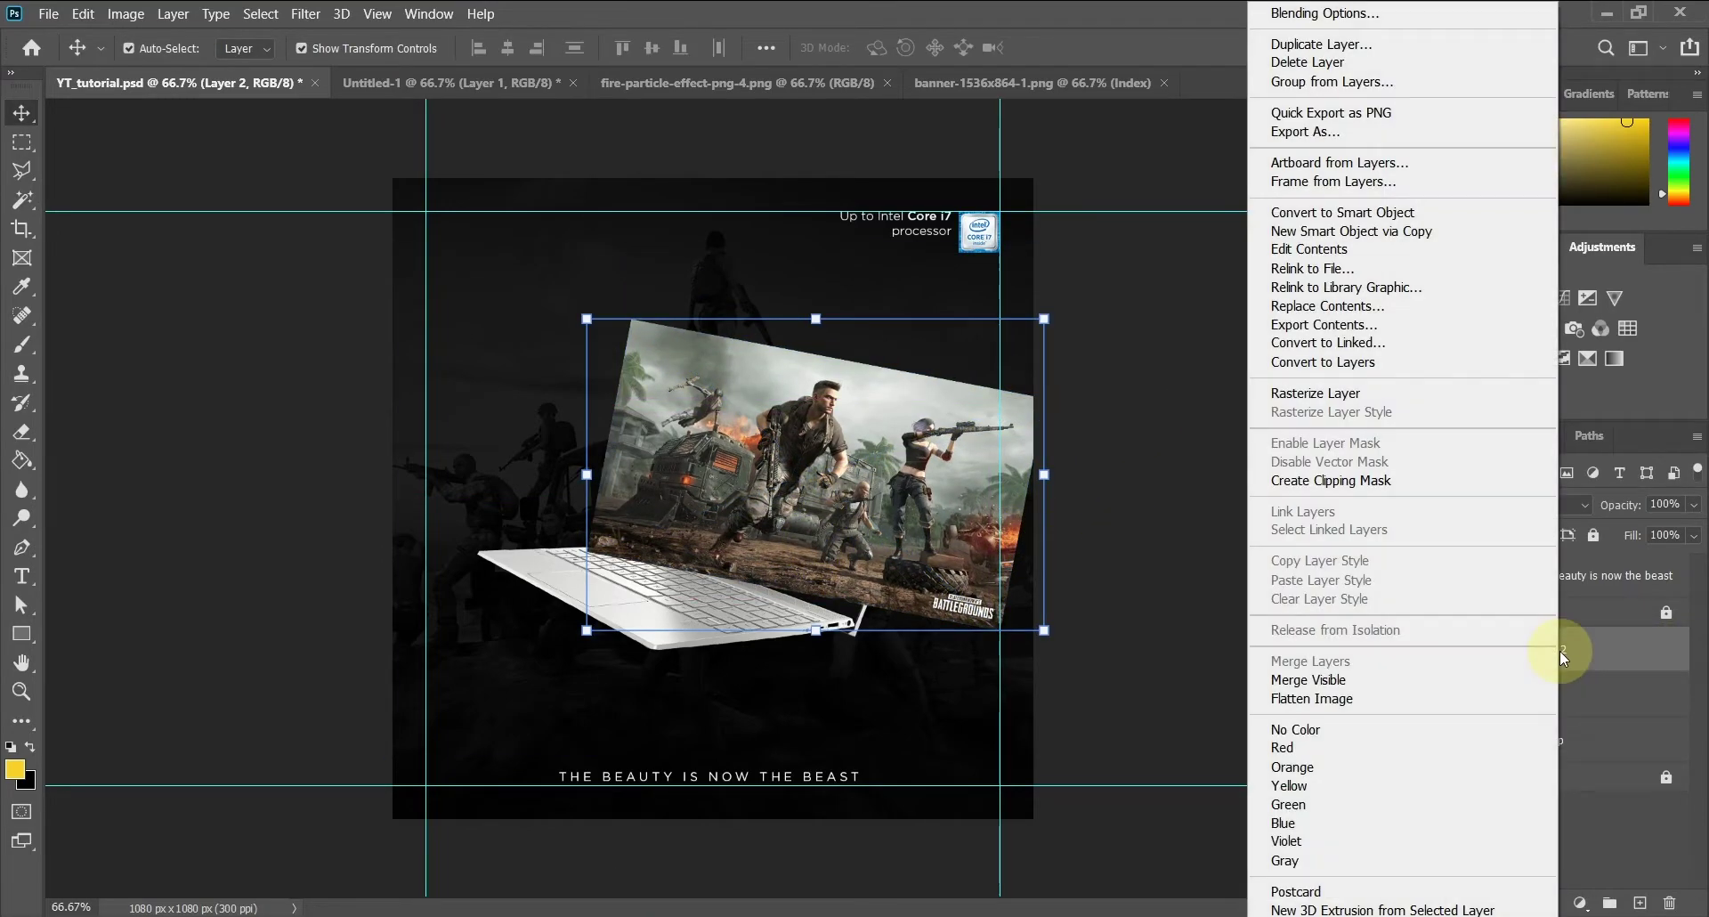
pyautogui.click(1427, 489)
pyautogui.hotkey('ctrl', 't')
pyautogui.moveTo(828, 372); pyautogui.dragTo(829, 401)
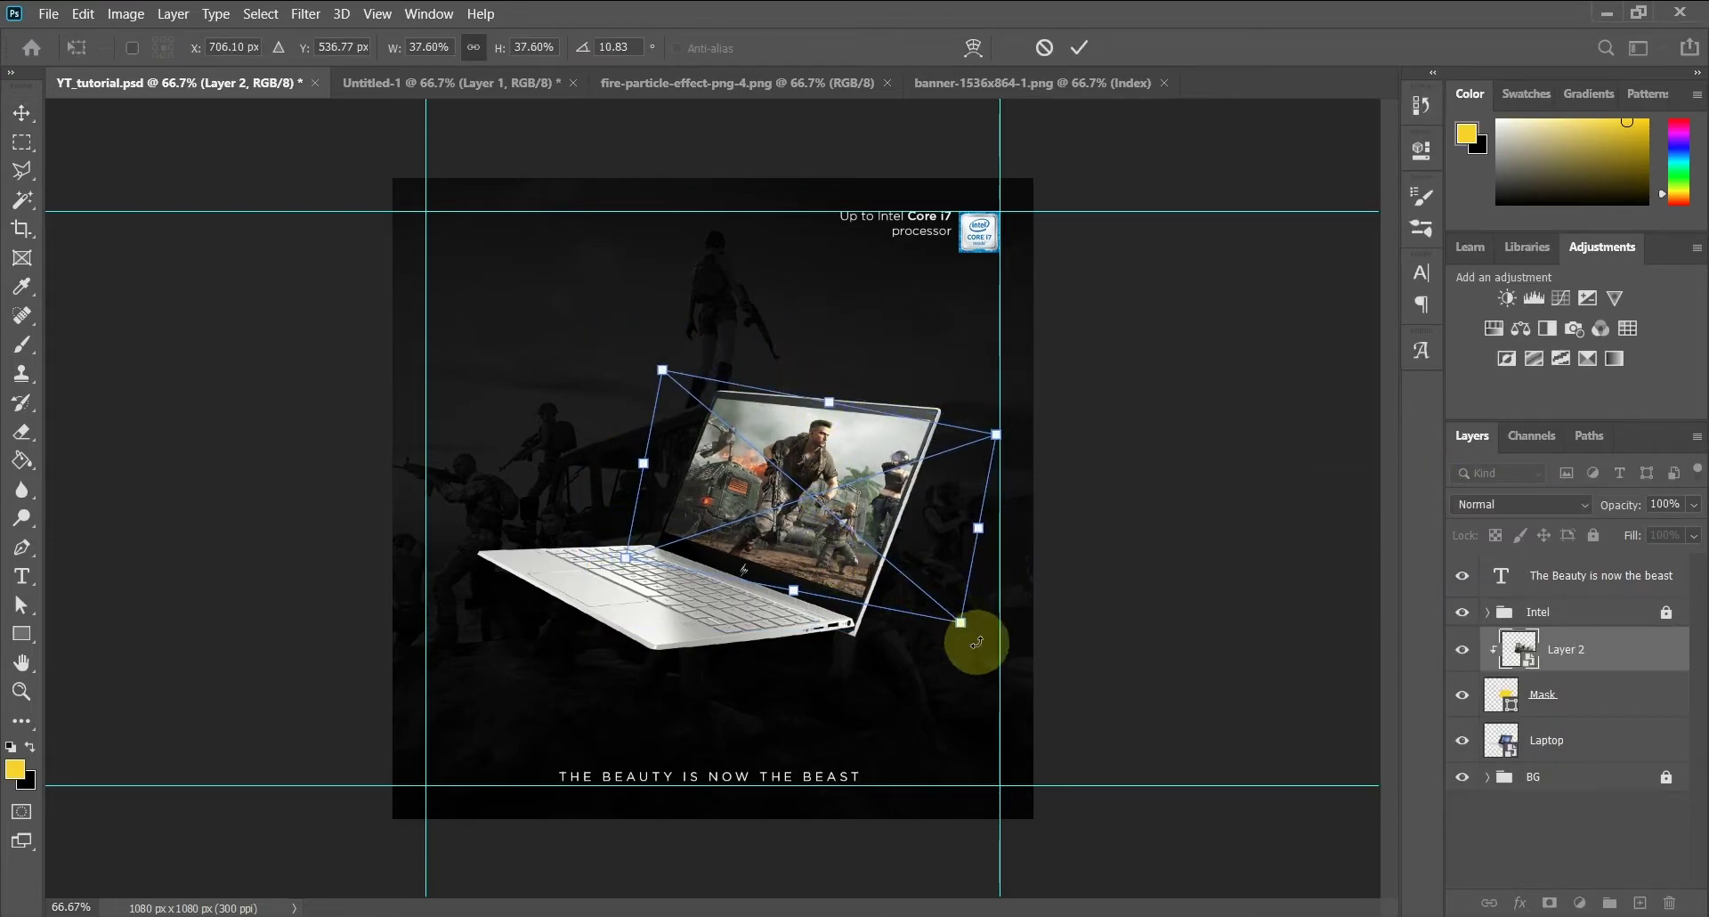
pyautogui.moveTo(976, 642); pyautogui.dragTo(976, 643)
pyautogui.moveTo(793, 590); pyautogui.dragTo(795, 575)
pyautogui.moveTo(968, 629); pyautogui.dragTo(953, 649)
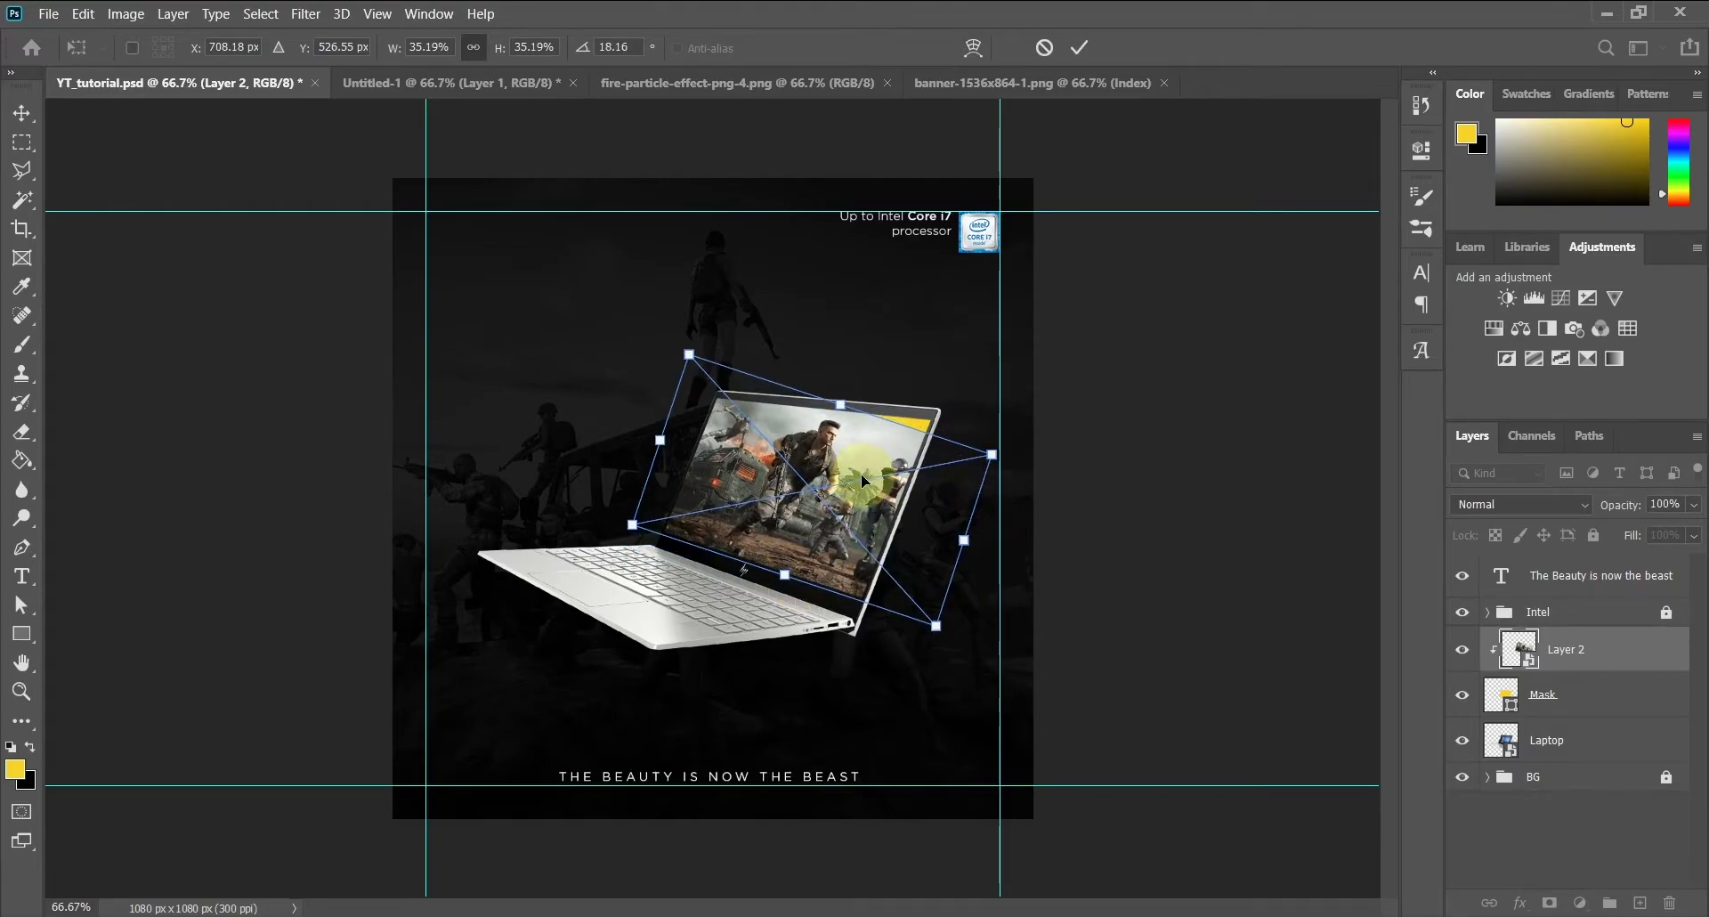
pyautogui.moveTo(874, 458); pyautogui.dragTo(850, 471)
pyautogui.moveTo(972, 446); pyautogui.dragTo(1007, 440)
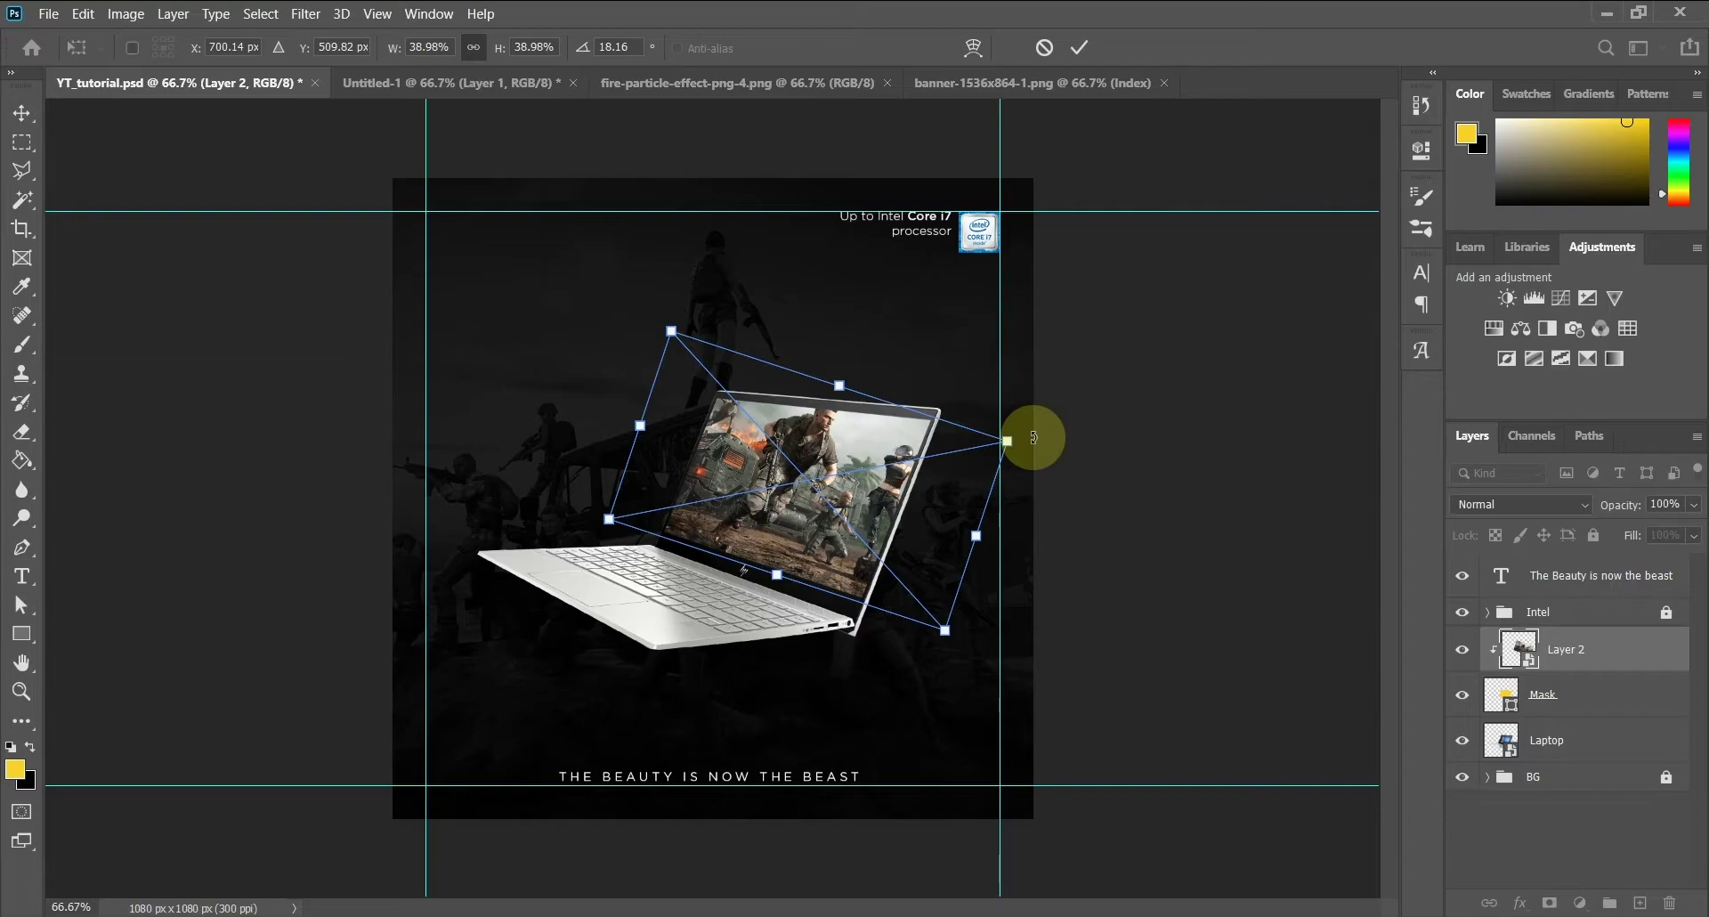
pyautogui.press('Return')
# Rename the clipped game image layer as Screen and duplicate it with a layer mask on the copy
pyautogui.doubleClick(1558, 650)
pyautogui.write('Screen')
pyautogui.press('Return')
pyautogui.hotkey('ctrl', 'j')
pyautogui.click(1549, 902)
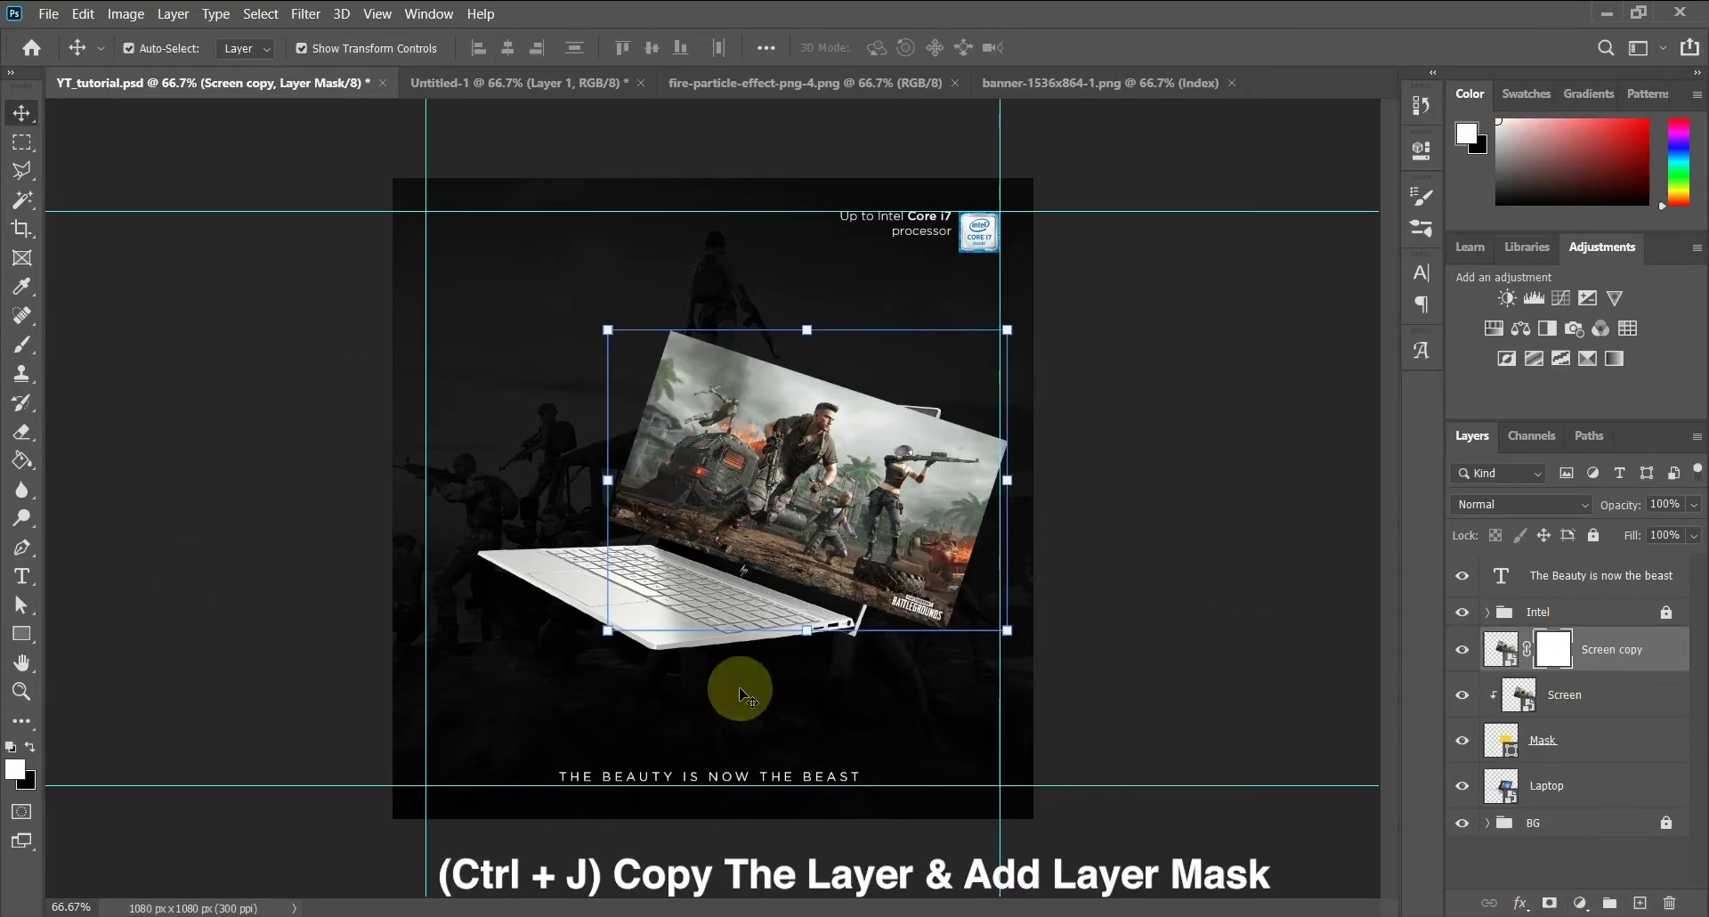
# Erase the copy's mask with a 400 px eraser, keeping the areas around the soldier's head and the woman's rifle
pyautogui.click(21, 432)
pyautogui.click(161, 48)
pyautogui.click(161, 354)
pyautogui.moveTo(459, 567)
pyautogui.mouseDown()
pyautogui.moveTo(652, 281)
pyautogui.moveTo(657, 301)
pyautogui.mouseUp()
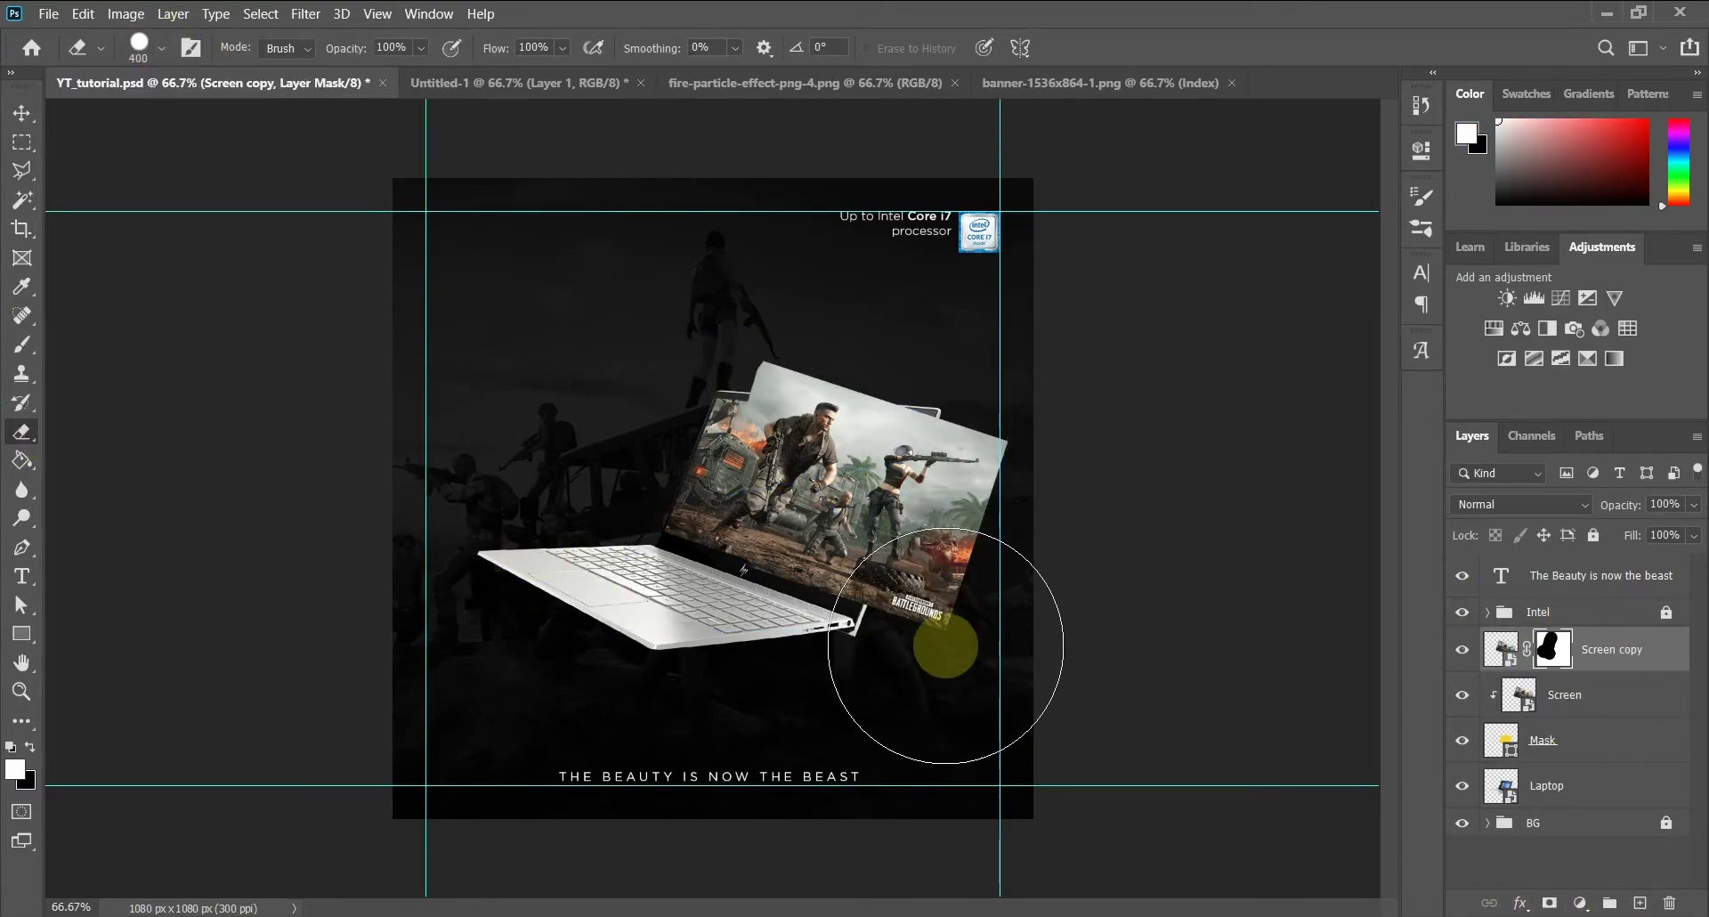
pyautogui.moveTo(945, 646); pyautogui.dragTo(708, 597)
pyautogui.moveTo(713, 317)
pyautogui.mouseDown()
pyautogui.moveTo(762, 549)
pyautogui.moveTo(979, 608)
pyautogui.mouseUp()
pyautogui.moveTo(921, 312); pyautogui.dragTo(893, 271)
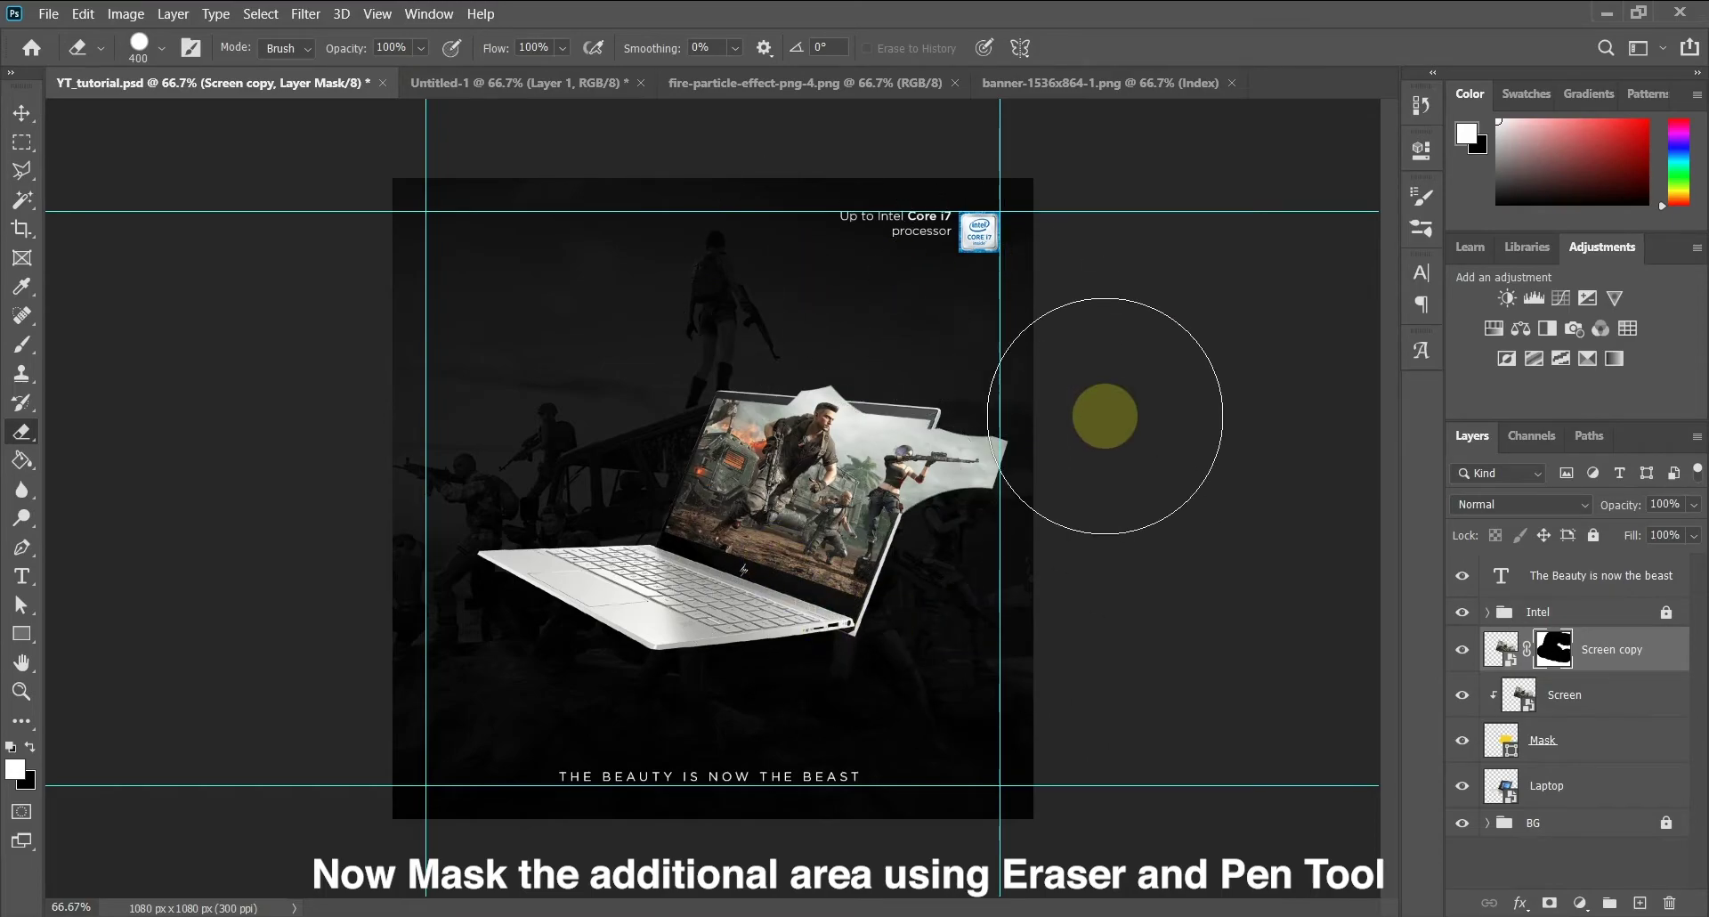
# Draw a closed pen path along the soldier's hair and the display's upper edge, enclosing the excess sky above
pyautogui.hotkey('ctrl', '+')
pyautogui.hotkey('ctrl', '+')
pyautogui.moveTo(1068, 553); pyautogui.dragTo(778, 680)
pyautogui.click(22, 548)
pyautogui.click(161, 48)
pyautogui.click(165, 87)
pyautogui.hotkey('ctrl', '+')
pyautogui.hotkey('ctrl', '+')
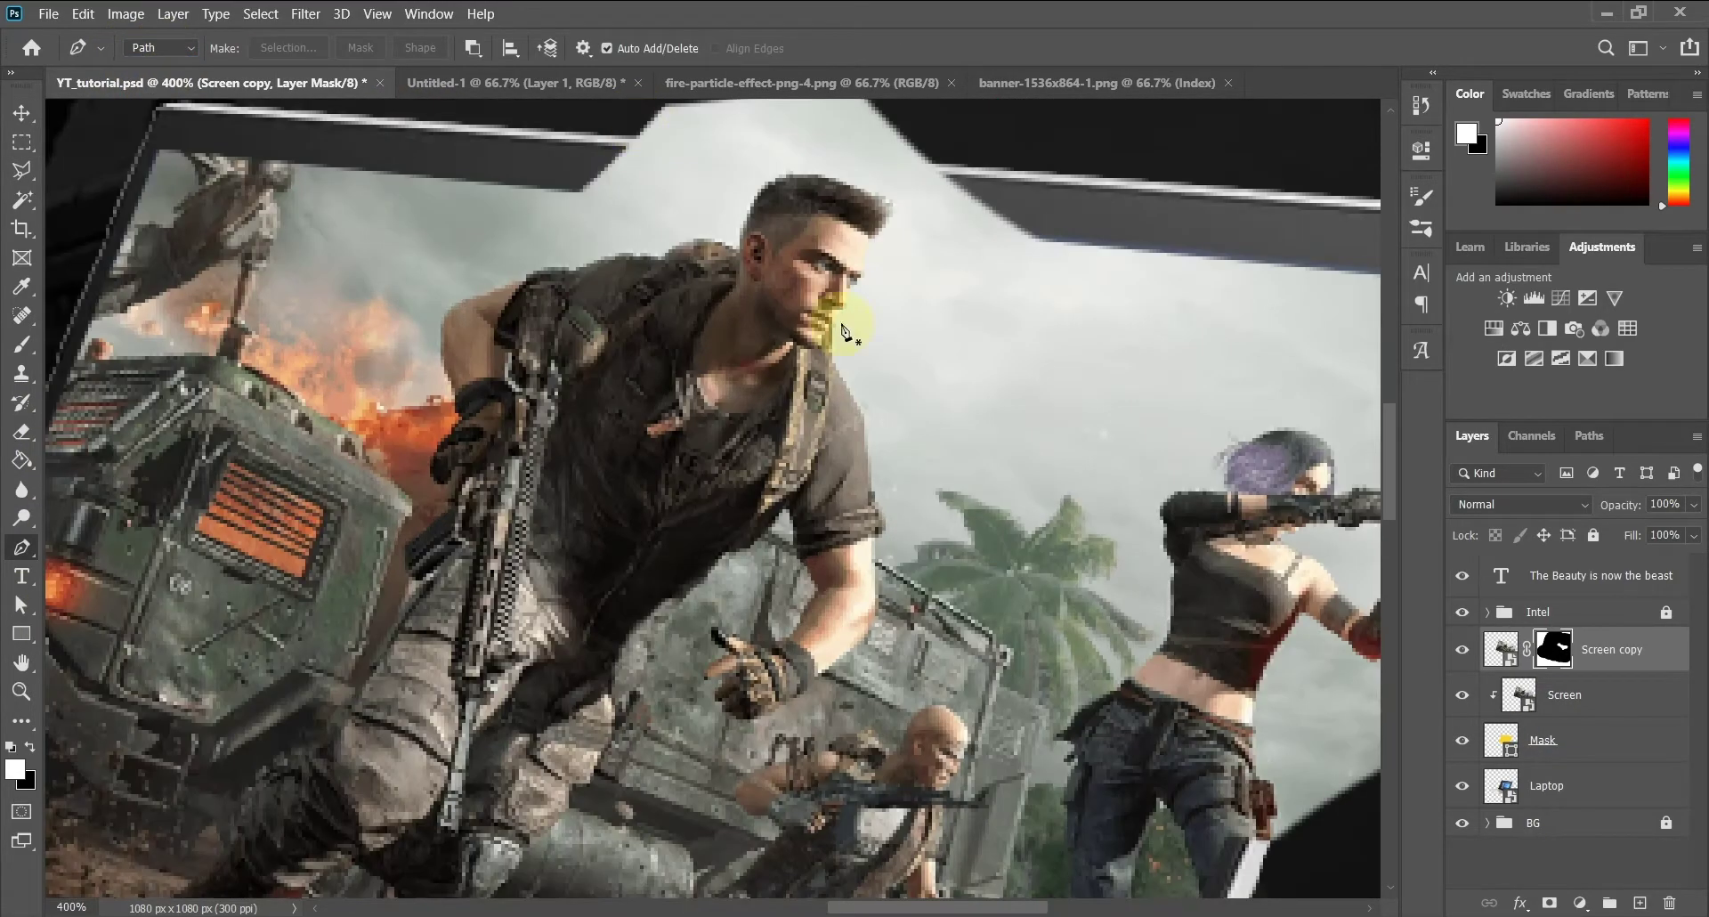
pyautogui.click(343, 139)
pyautogui.click(218, 281)
pyautogui.click(529, 281)
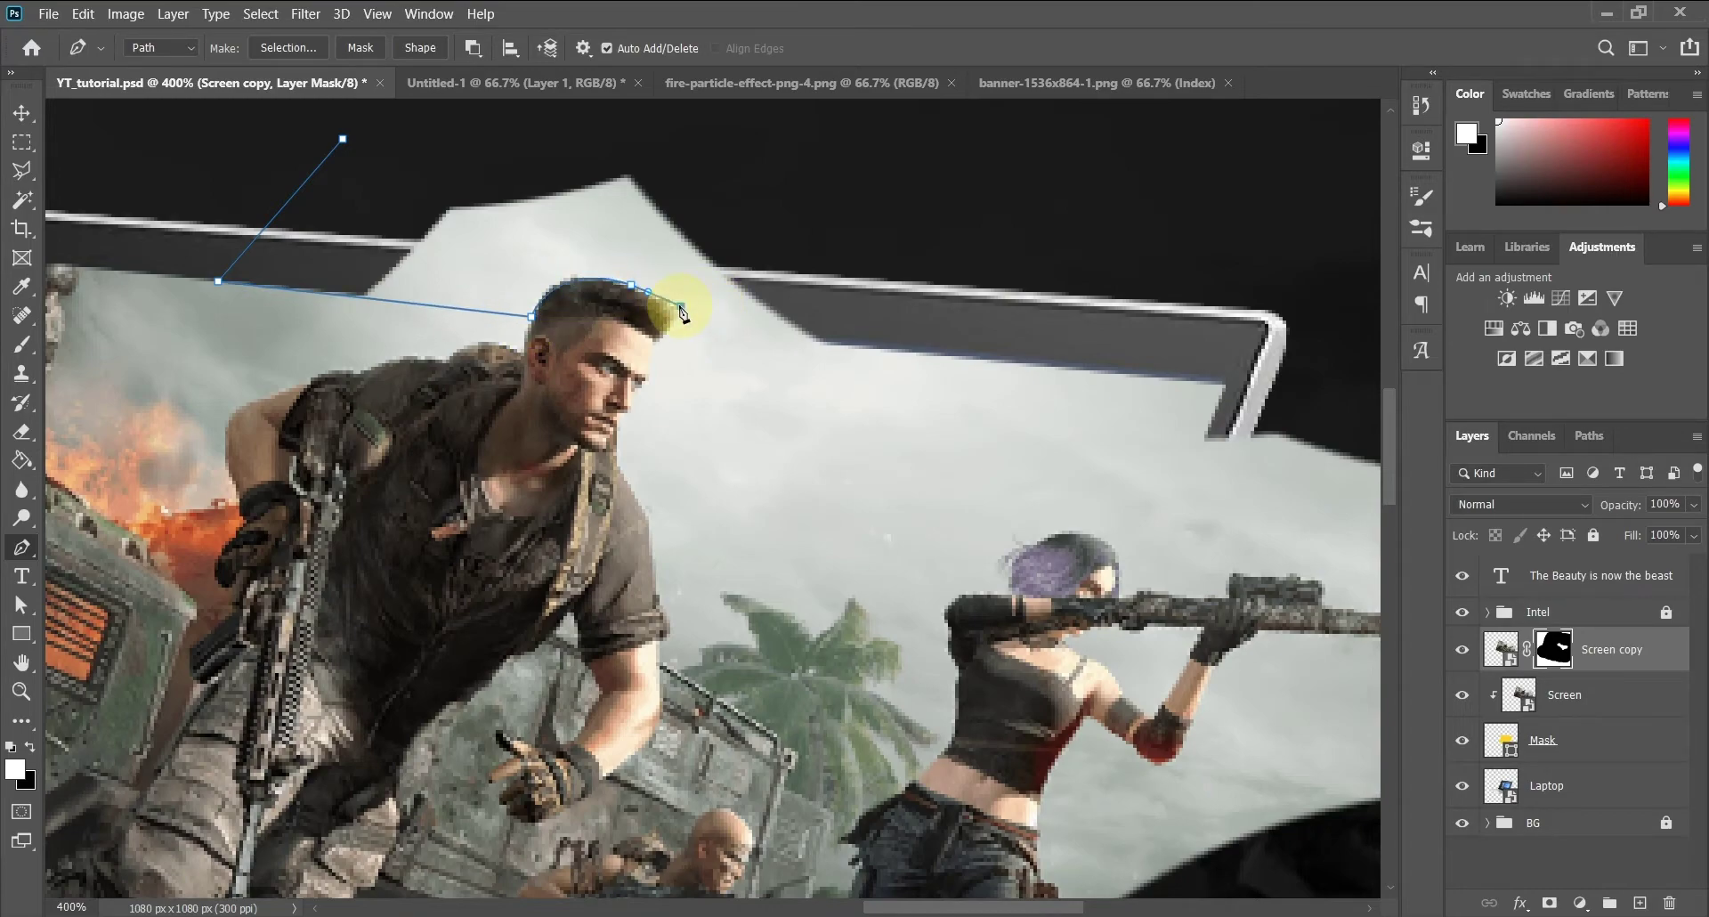
pyautogui.click(950, 354)
pyautogui.click(795, 139)
pyautogui.click(343, 139)
# Convert the path to a selection, clear the sky above the soldier's hair from the mask, and deselect
pyautogui.click(287, 48)
pyautogui.press('Return')
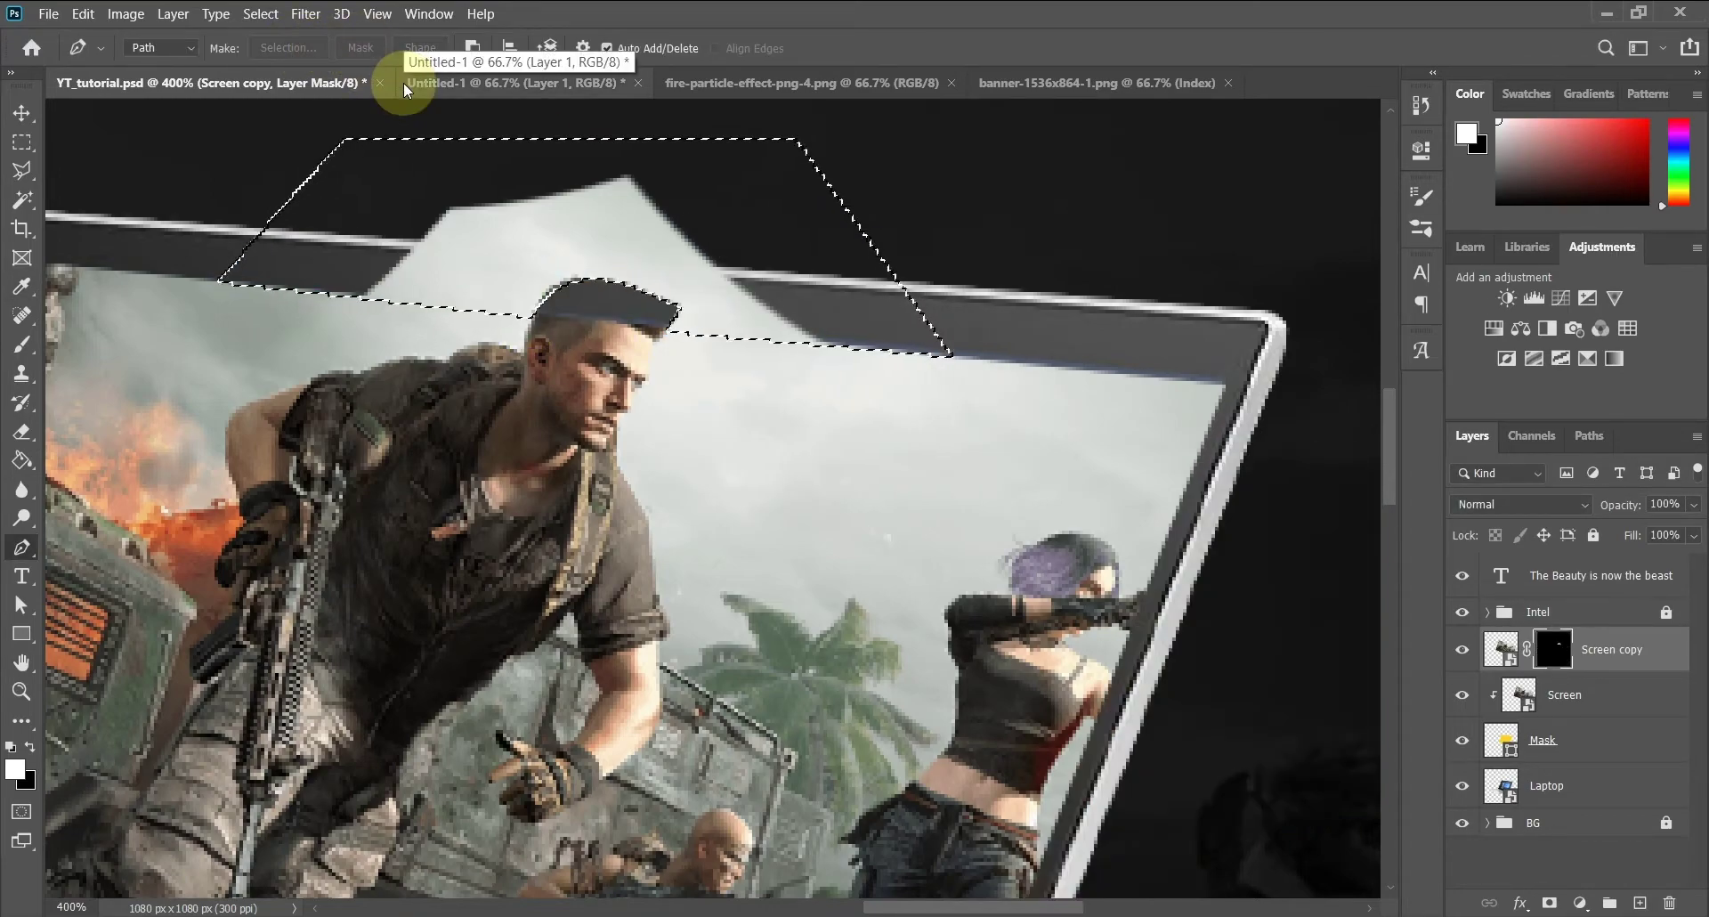
pyautogui.press('Delete')
pyautogui.click(22, 142)
pyautogui.click(881, 367)
pyautogui.moveTo(881, 366); pyautogui.dragTo(645, 313)
# Touch up the mask beside the soldier's hair with a much smaller eraser brush
pyautogui.press('e')
pyautogui.press('[')
pyautogui.press('[')
pyautogui.press('[')
pyautogui.press('[')
pyautogui.press('[')
pyautogui.press('[')
pyautogui.press('[')
pyautogui.press('[')
pyautogui.press('[')
pyautogui.press('[')
pyautogui.press('[')
pyautogui.press('[')
pyautogui.click(161, 48)
pyautogui.click(158, 290)
pyautogui.click(510, 240)
pyautogui.press('[')
# Trim the excess sky above and below the woman's rifle on the mask with a 45 px eraser
pyautogui.scroll(-3, 988, 476)
pyautogui.click(161, 48)
pyautogui.click(159, 348)
pyautogui.moveTo(848, 730)
pyautogui.mouseDown()
pyautogui.moveTo(835, 702)
pyautogui.moveTo(1279, 588)
pyautogui.mouseUp()
pyautogui.moveTo(1019, 278); pyautogui.dragTo(1275, 303)
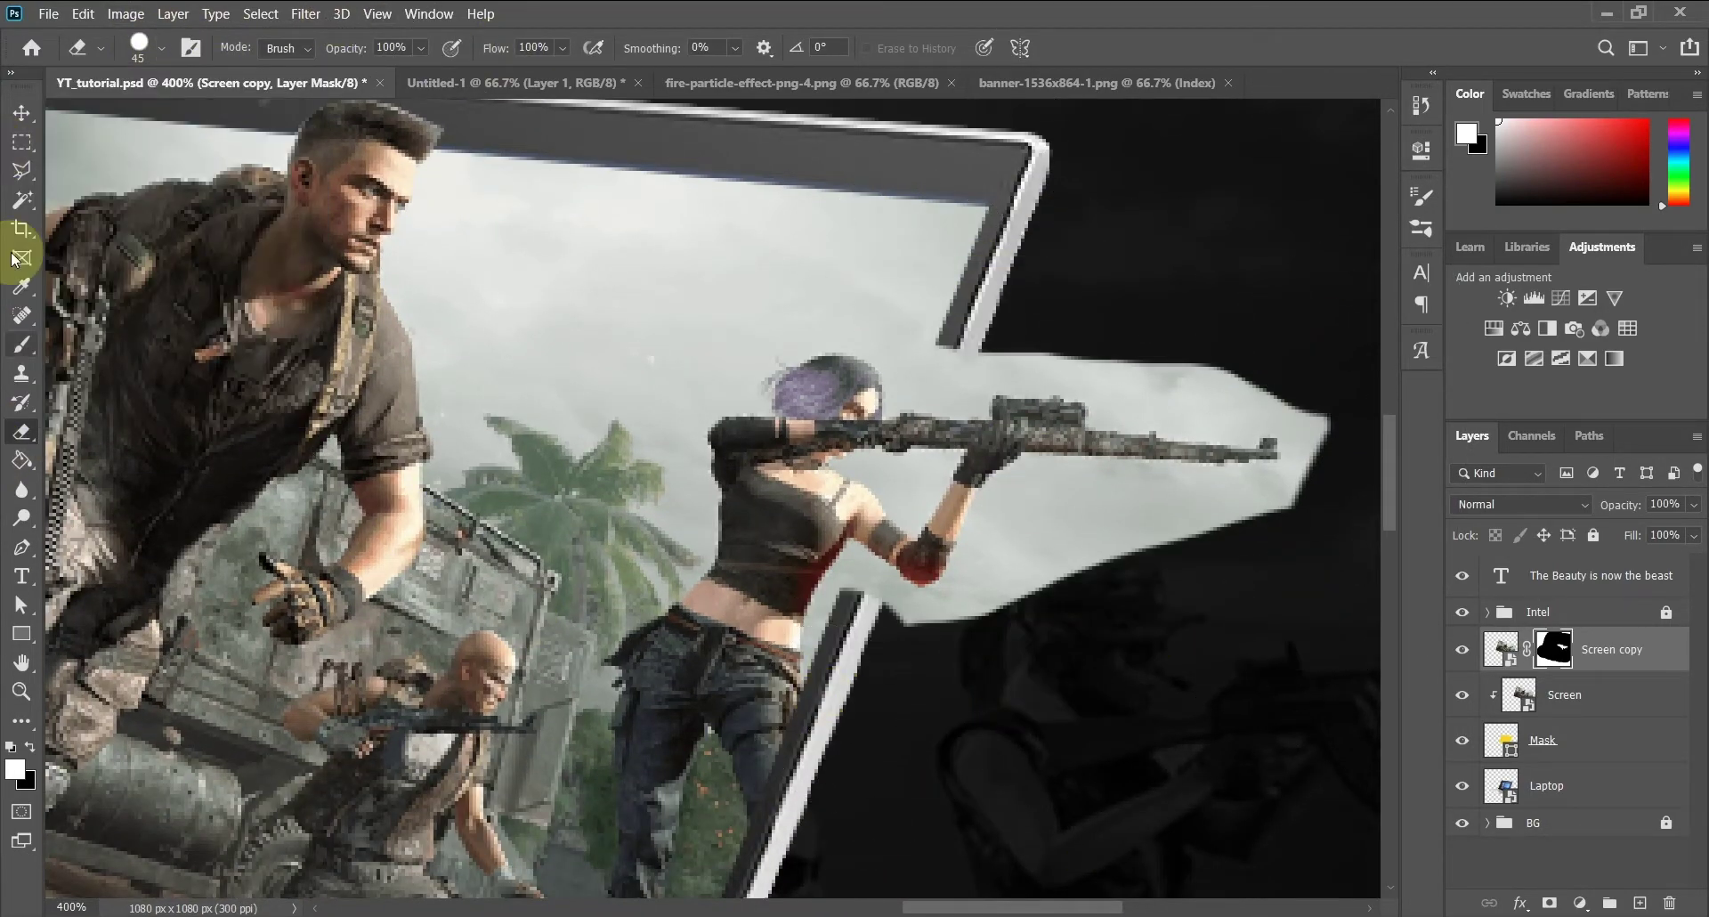
# Draw a closed pen path tracing the rifle and the woman's forearm and elbow, enclosing the area outside the laptop
pyautogui.click(21, 547)
pyautogui.hotkey('ctrl', '+')
pyautogui.moveTo(1231, 413); pyautogui.dragTo(1084, 406)
pyautogui.click(1263, 207)
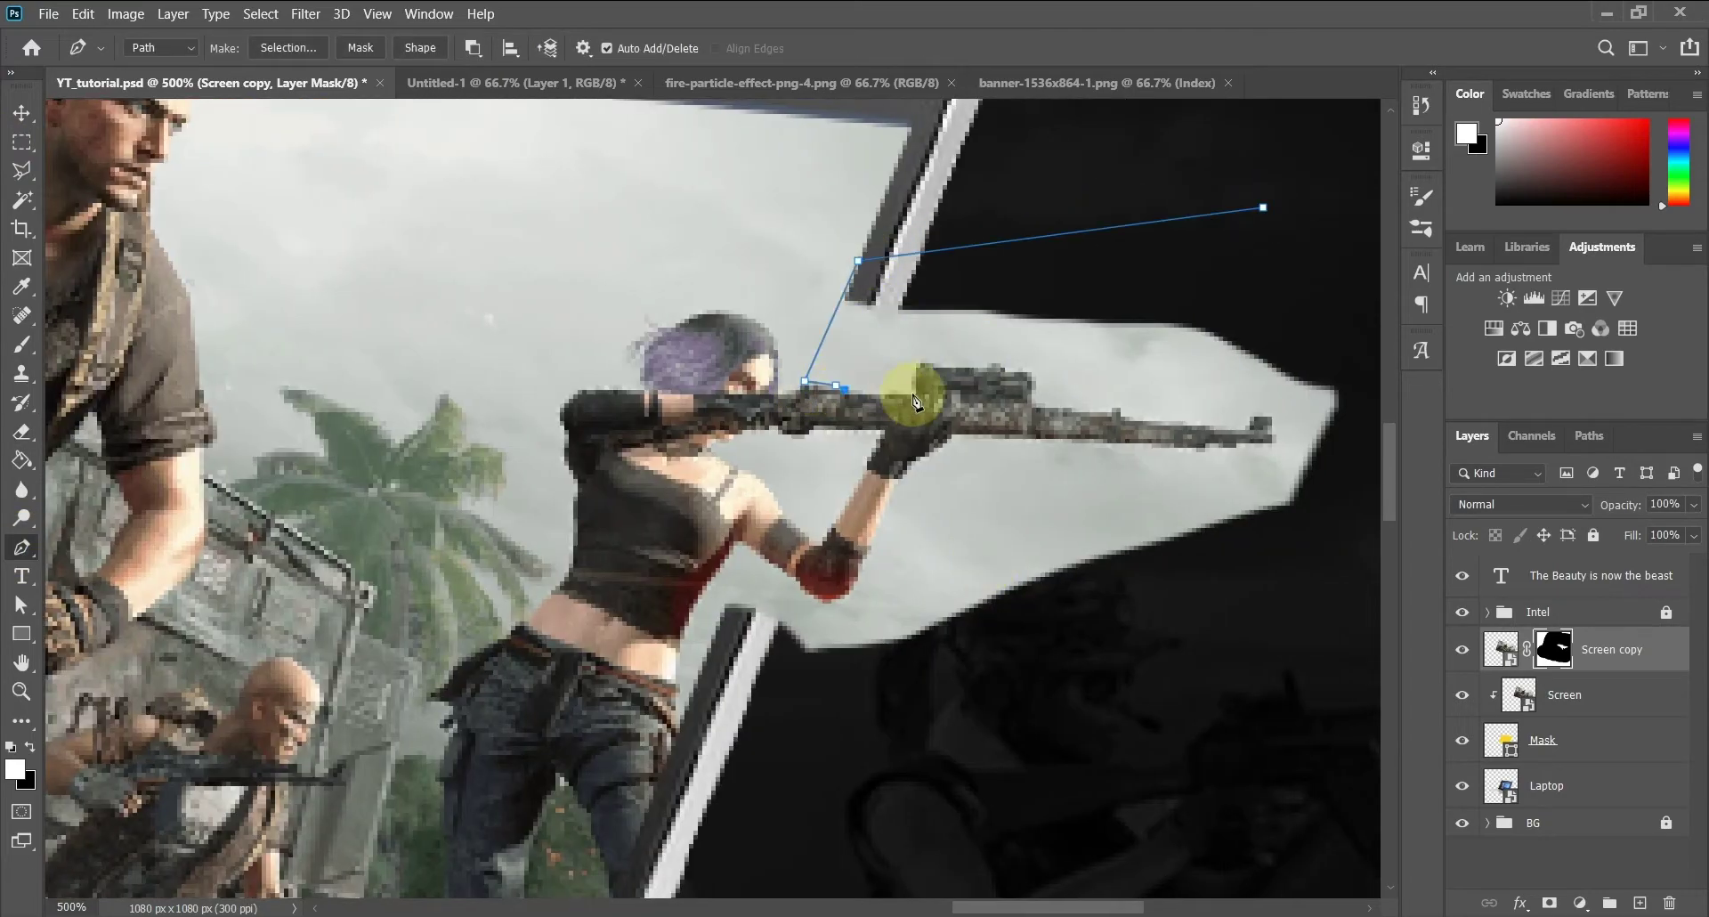
pyautogui.click(1271, 415)
pyautogui.click(1272, 442)
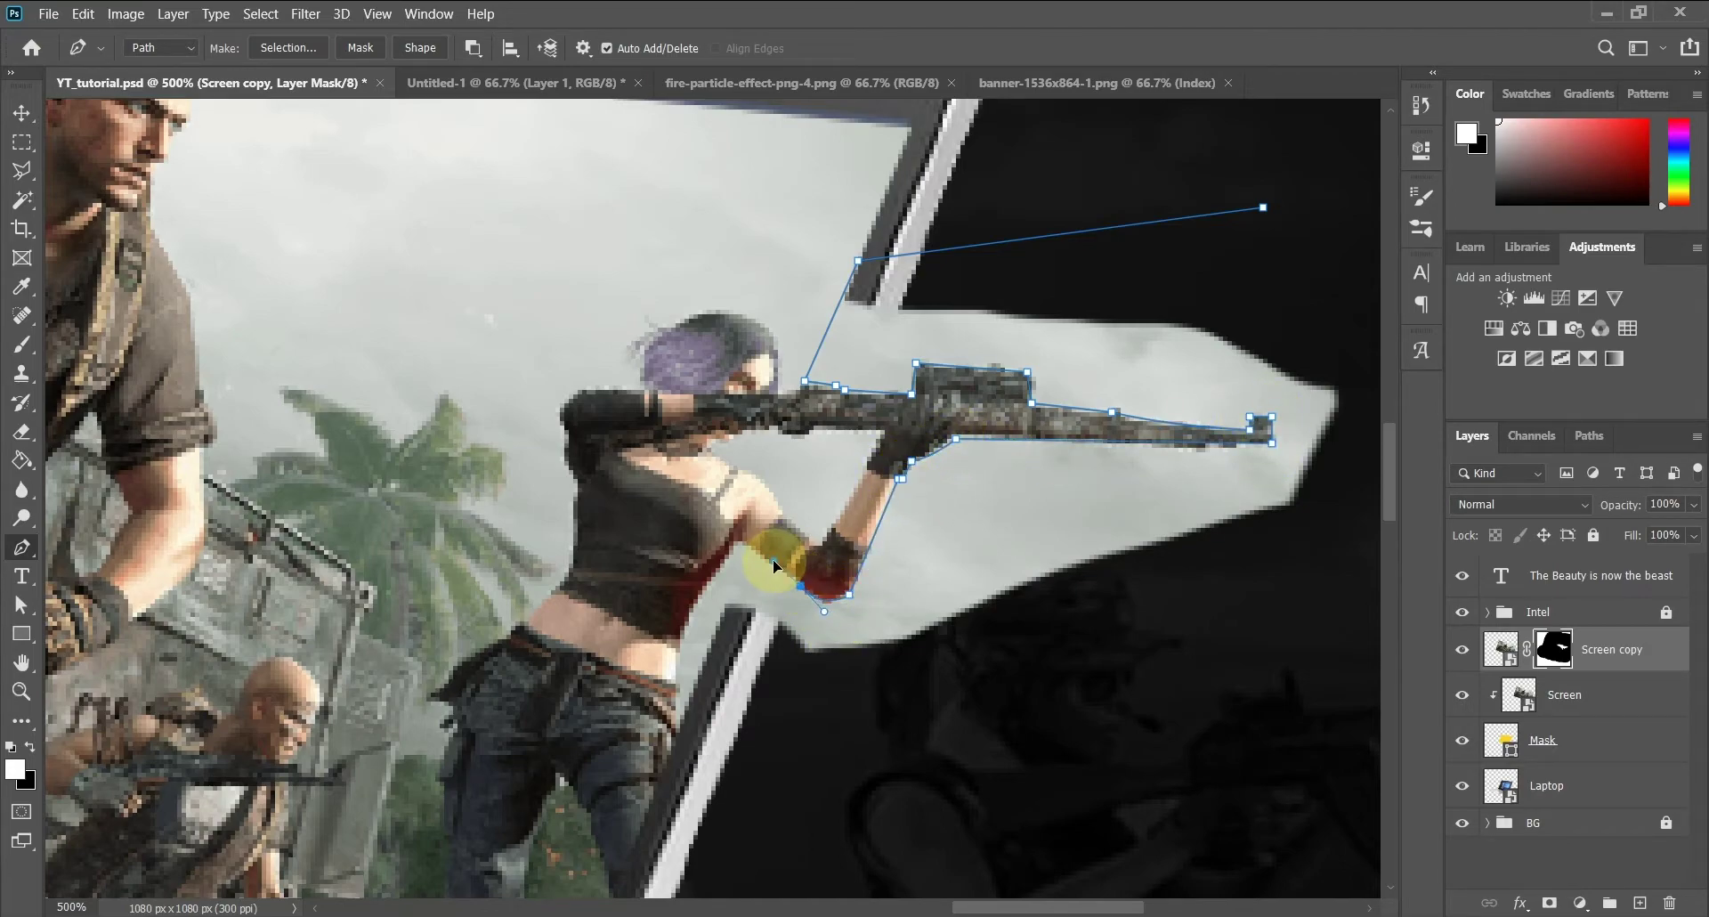
pyautogui.click(801, 823)
pyautogui.click(1257, 841)
pyautogui.click(1365, 358)
pyautogui.click(1263, 207)
# Convert the rifle path to a selection, clear the surrounding sky from the mask, and deselect
pyautogui.click(288, 48)
pyautogui.press('Return')
pyautogui.hotkey('ctrl', 'BackSpace')
pyautogui.click(21, 143)
pyautogui.click(423, 184)
# Trace the sky gap between the woman's chest, forearm and rifle with a closed pen path and clear that selection from the mask
pyautogui.click(21, 548)
pyautogui.click(783, 433)
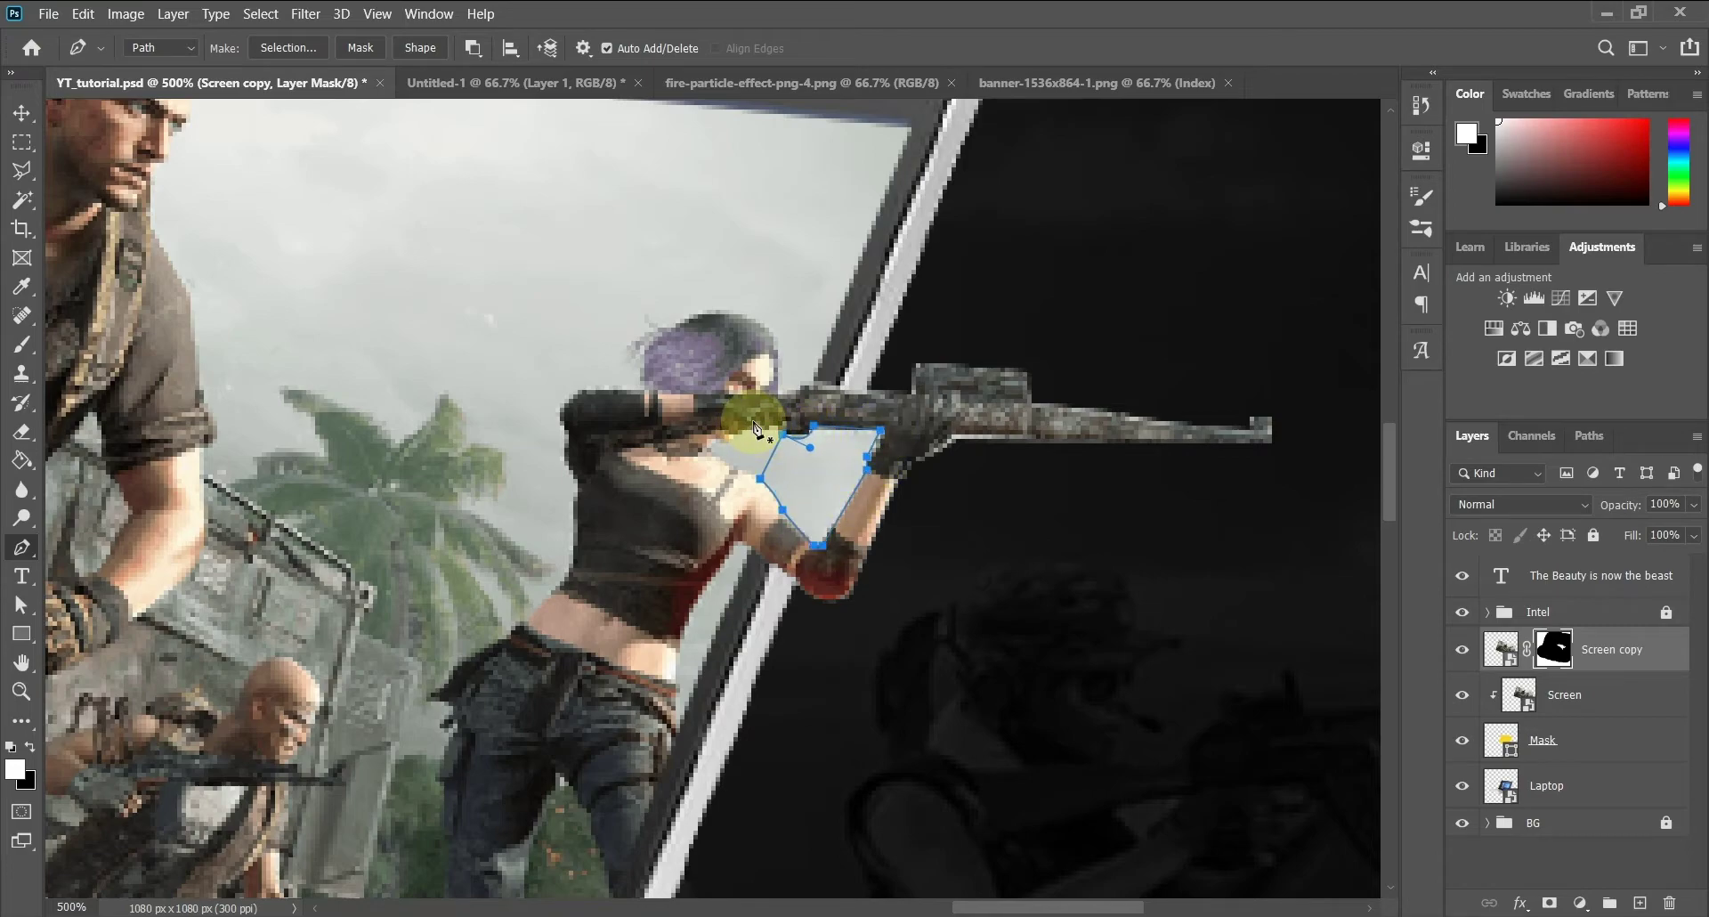
pyautogui.click(289, 49)
pyautogui.click(985, 235)
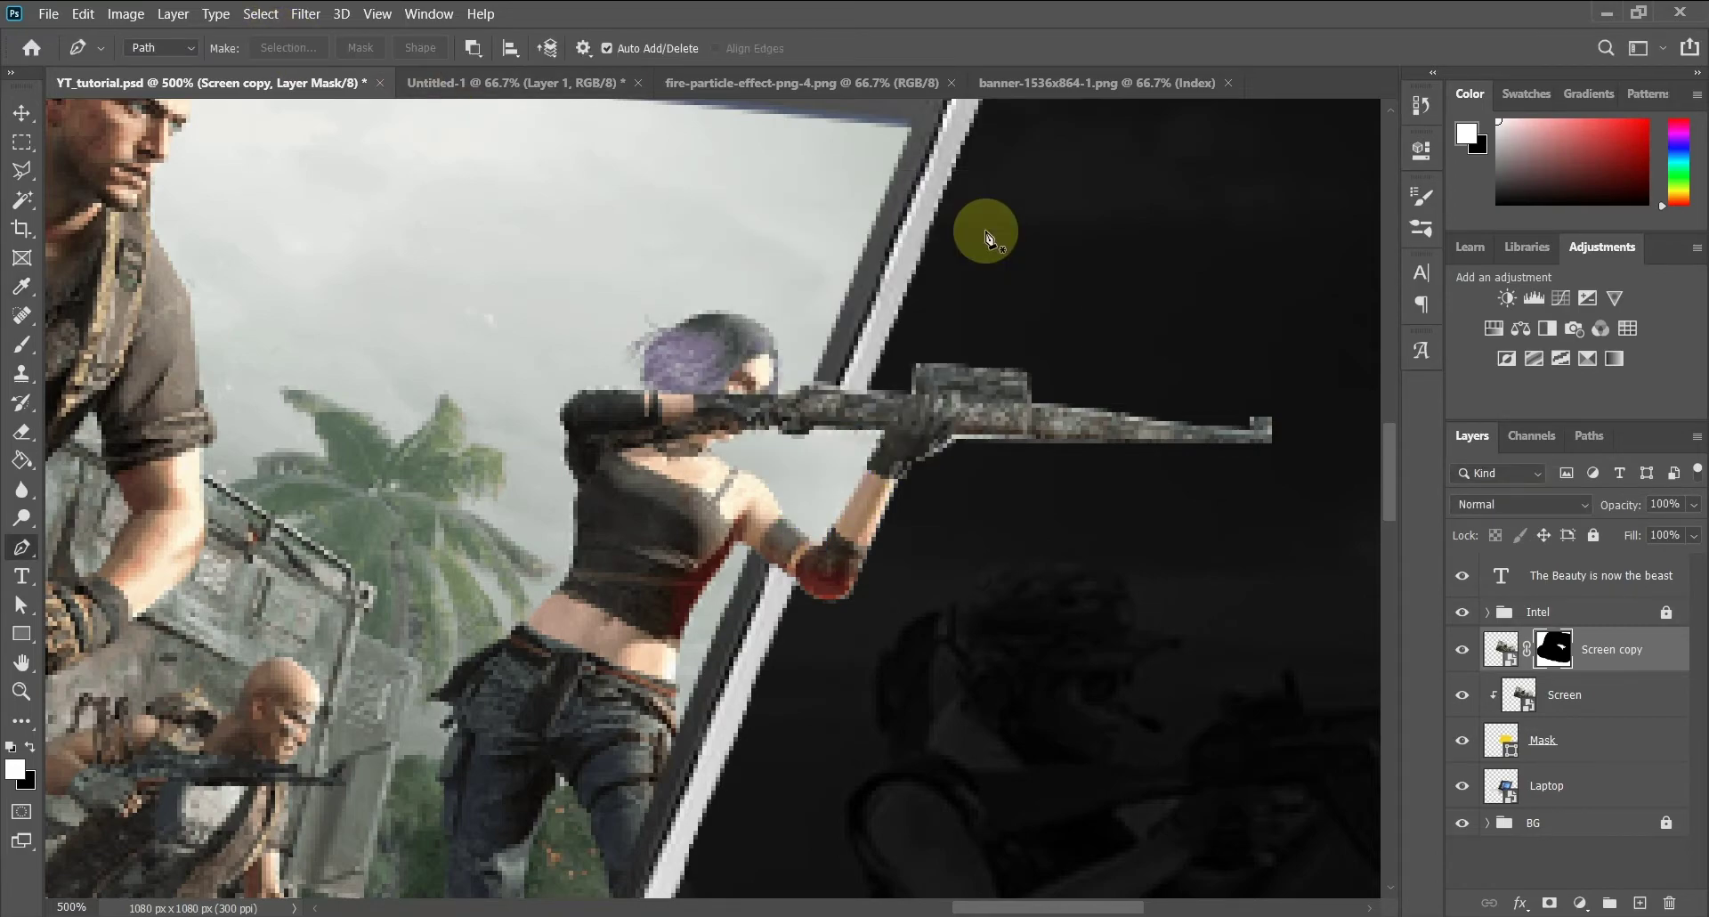
pyautogui.hotkey('ctrl', 'BackSpace')
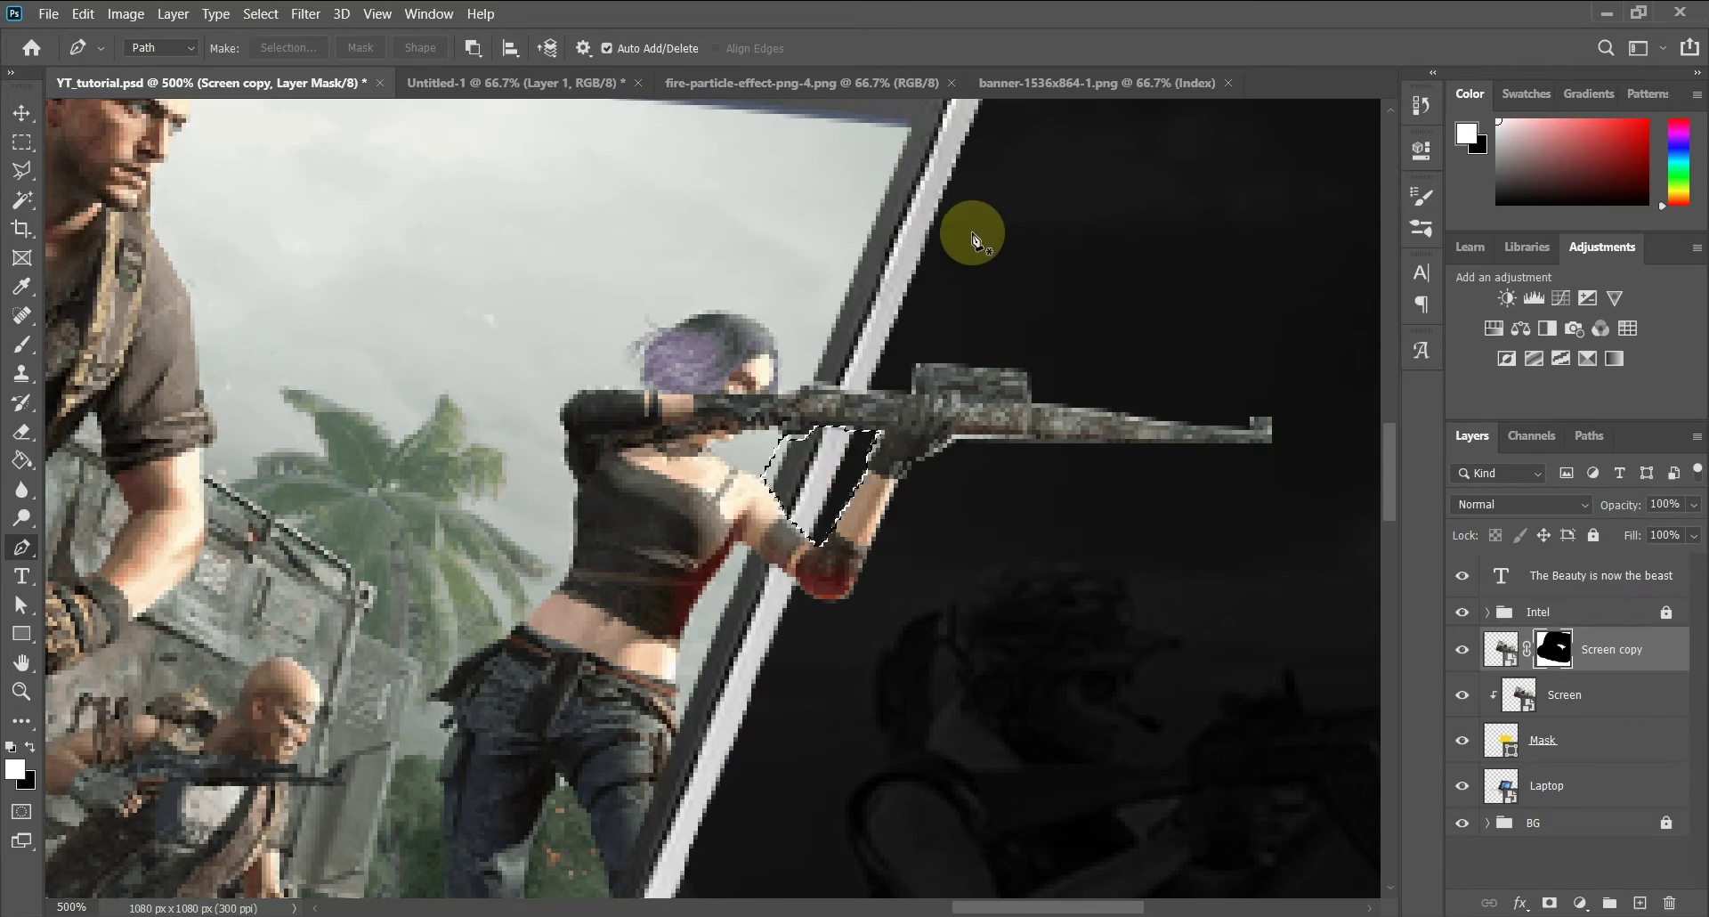
pyautogui.click(21, 142)
pyautogui.click(879, 552)
pyautogui.scroll(-5, 885, 556)
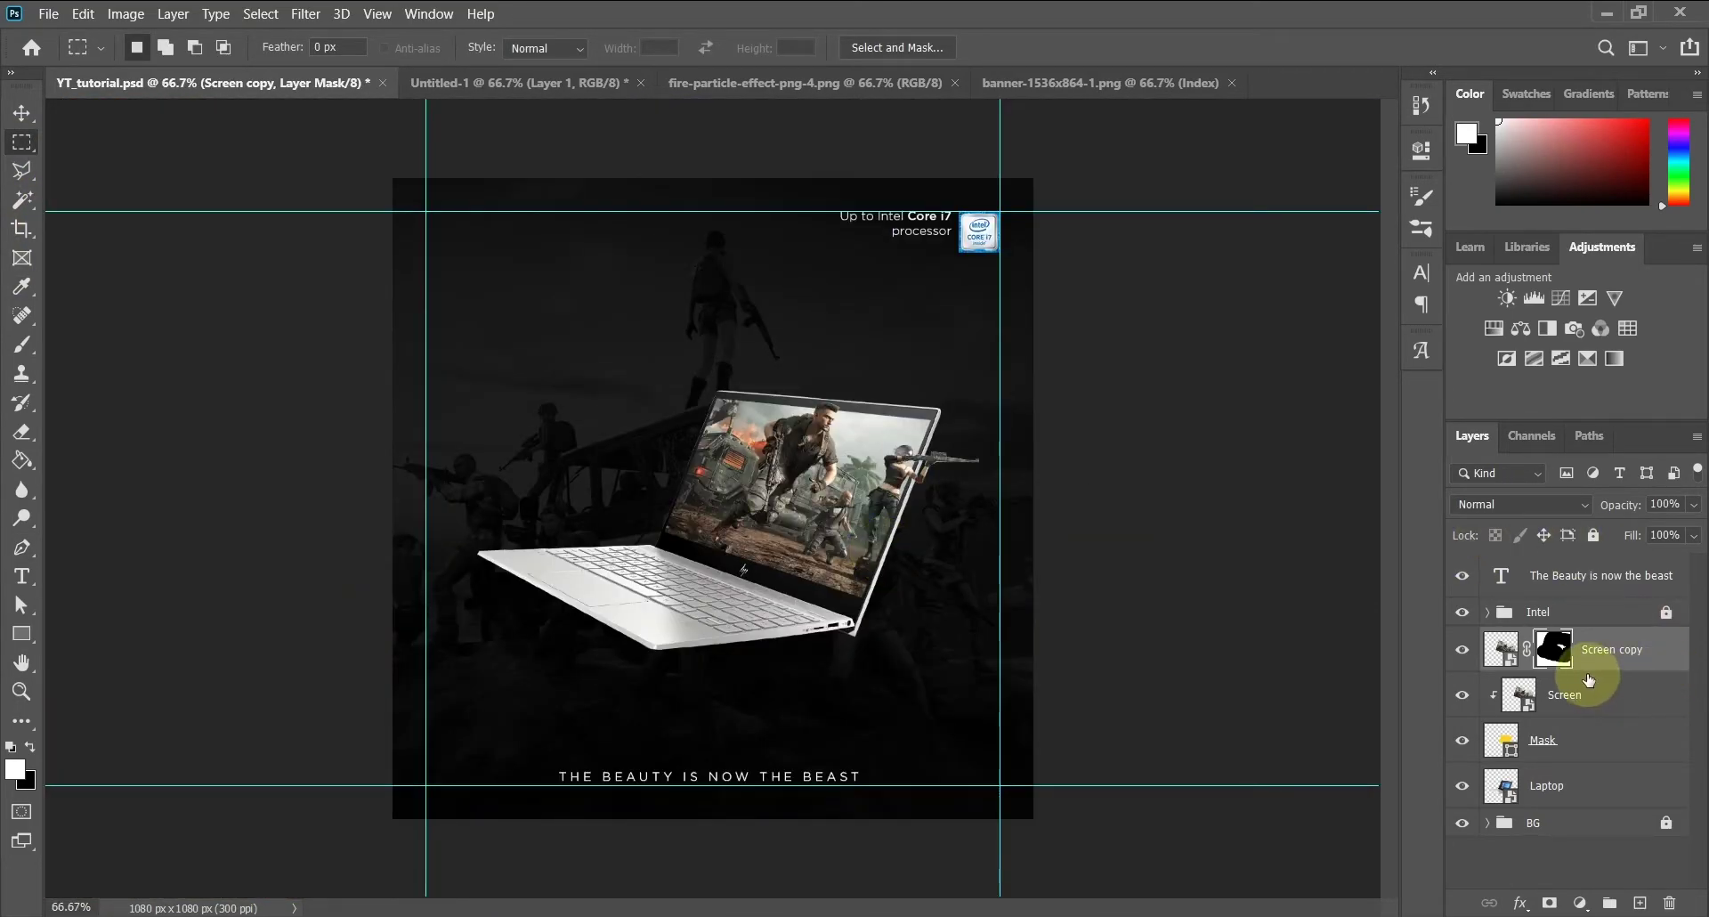
# Group the layers from Screen copy down to Laptop, name the group Laptop, and lock it
pyautogui.keyDown('shift'); pyautogui.click(1564, 783); pyautogui.keyUp('shift')
pyautogui.hotkey('ctrl', 'g')
pyautogui.doubleClick(1532, 641)
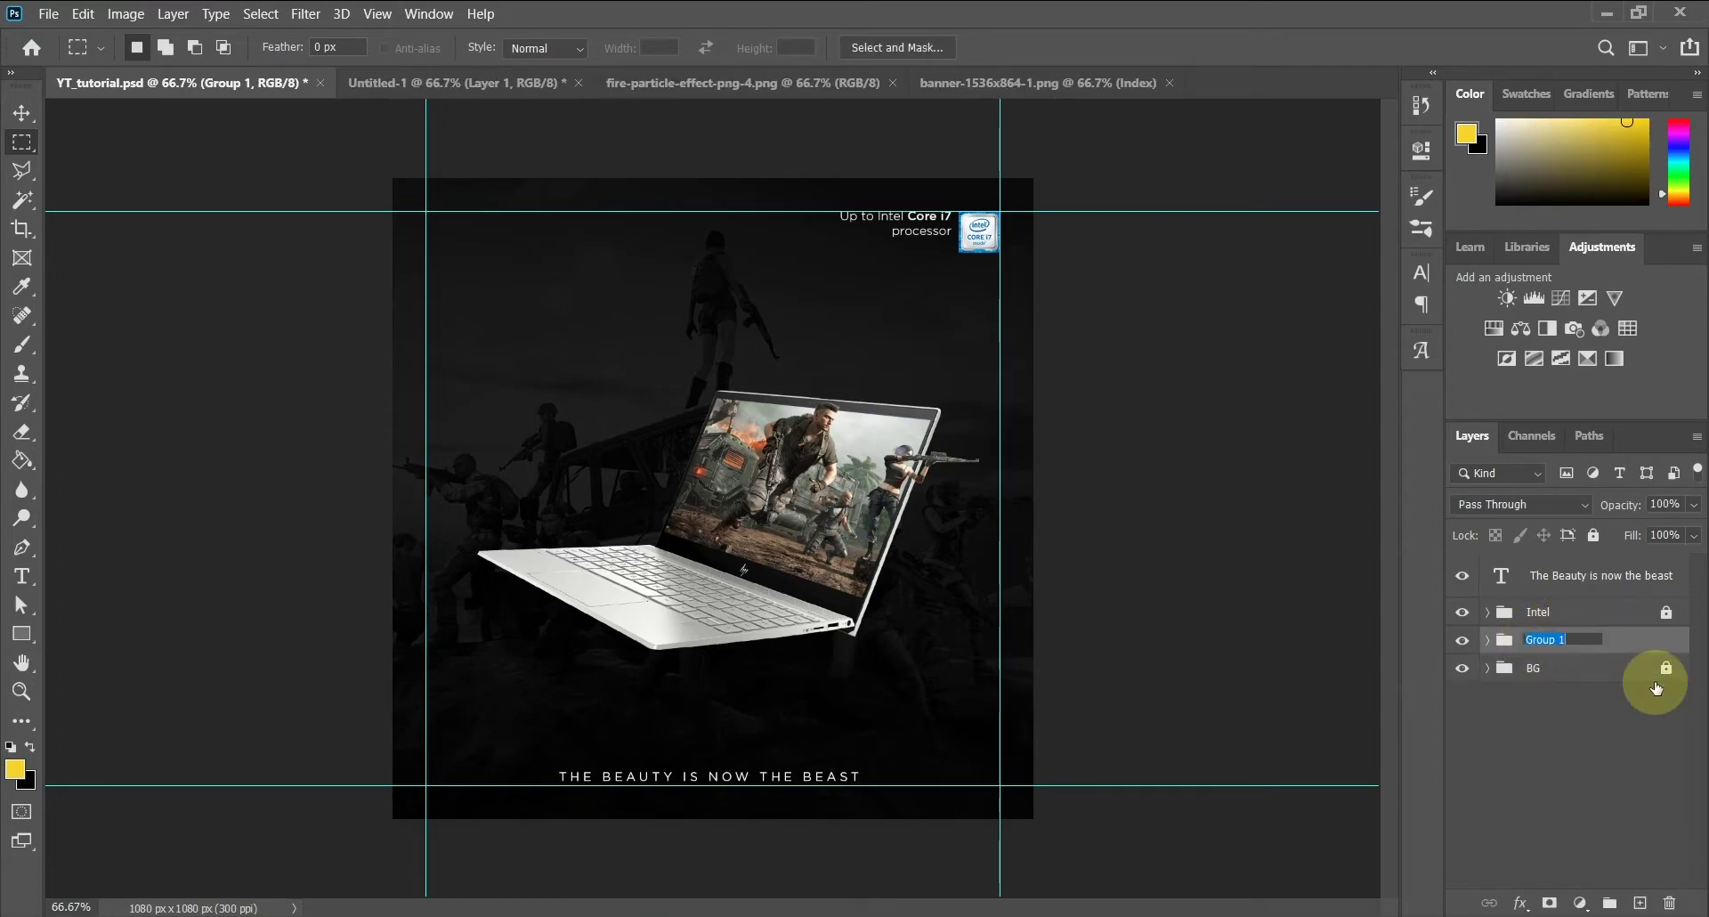
pyautogui.write('Laptop')
pyautogui.press('Return')
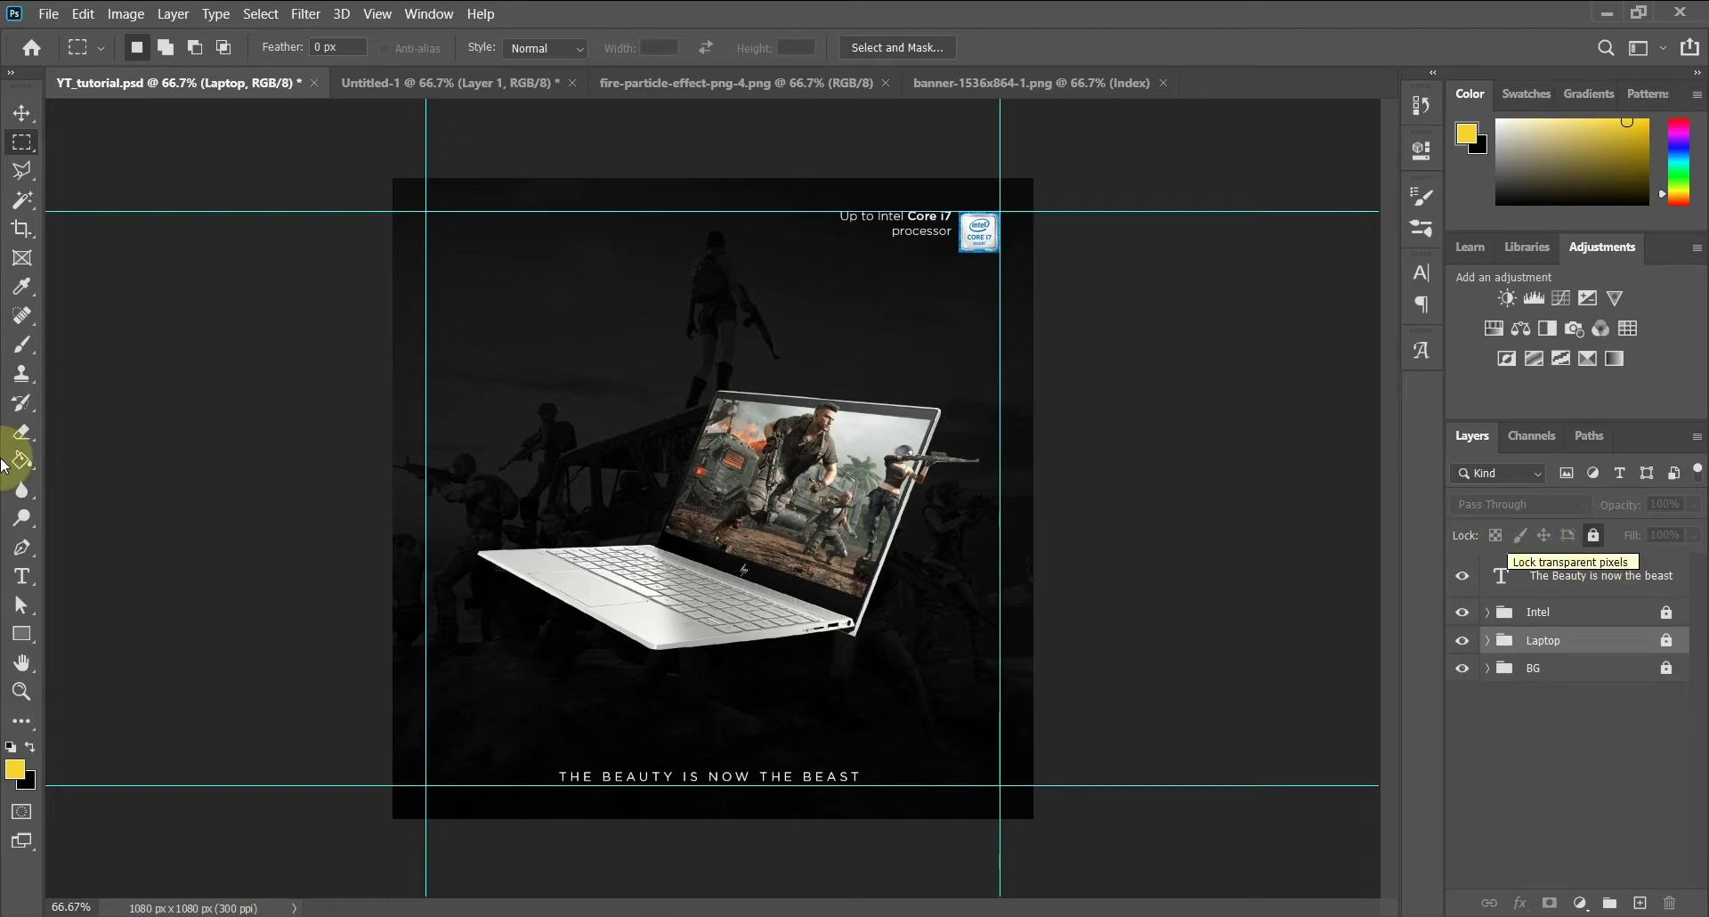
# Add an empty layer directly above the BG group and choose a bright orange foreground colour for the Brush tool
pyautogui.click(22, 345)
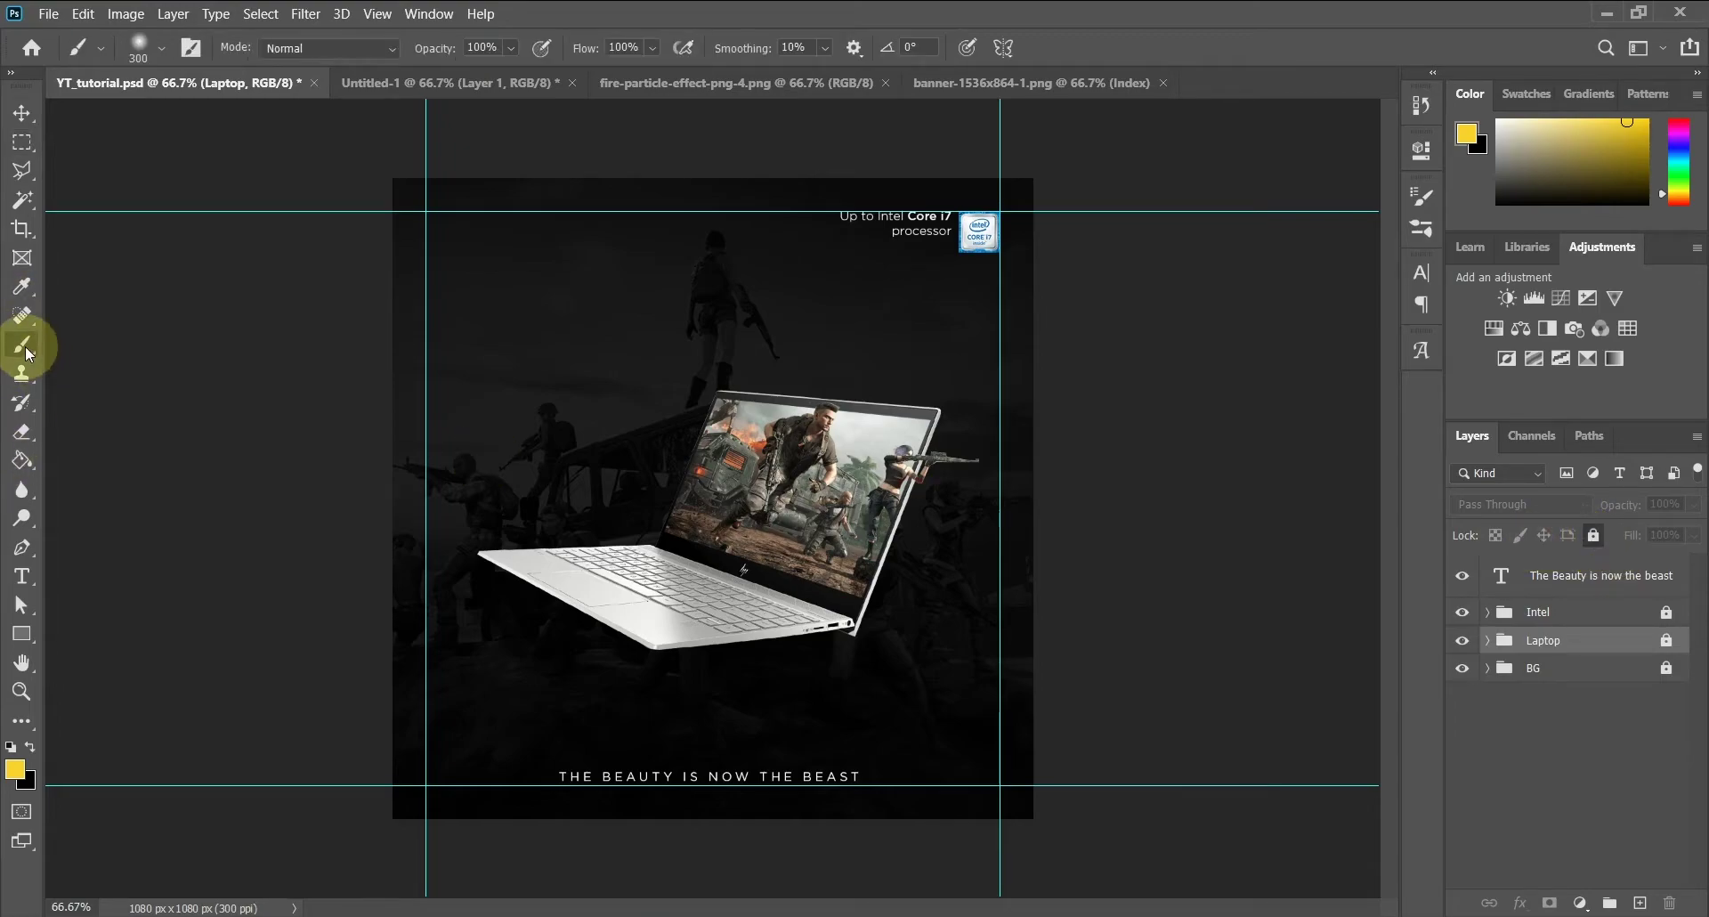
pyautogui.click(1593, 670)
pyautogui.click(1639, 902)
pyautogui.click(1644, 148)
pyautogui.click(1681, 203)
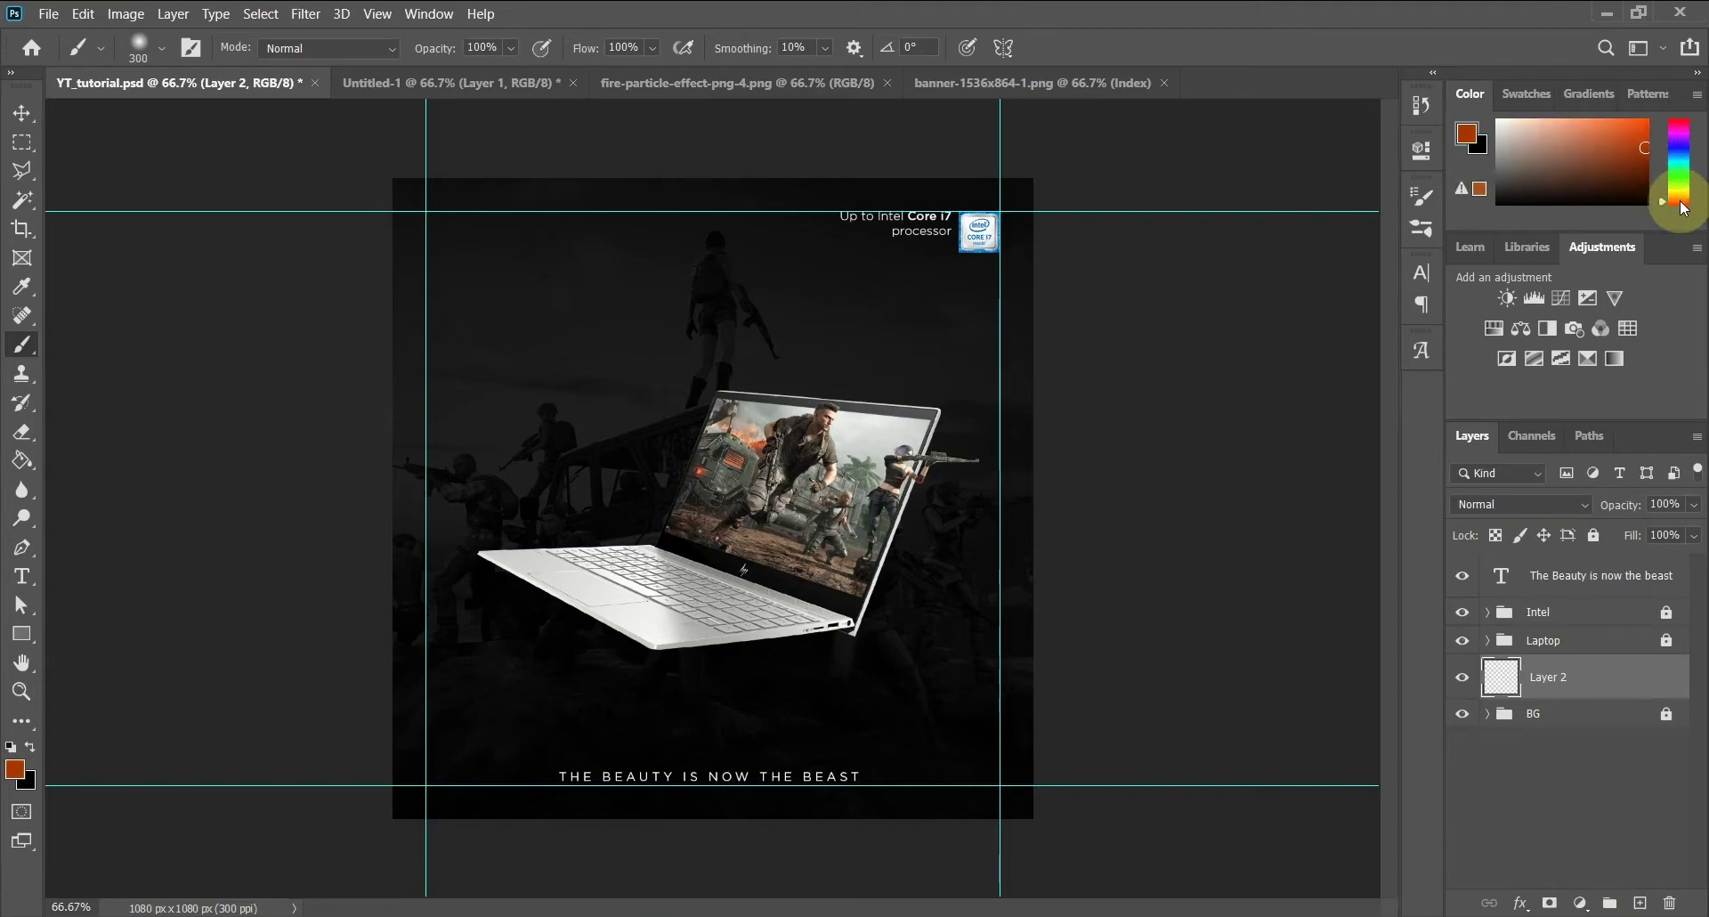
pyautogui.moveTo(1687, 200); pyautogui.dragTo(1686, 203)
pyautogui.moveTo(1645, 148); pyautogui.dragTo(1662, 91)
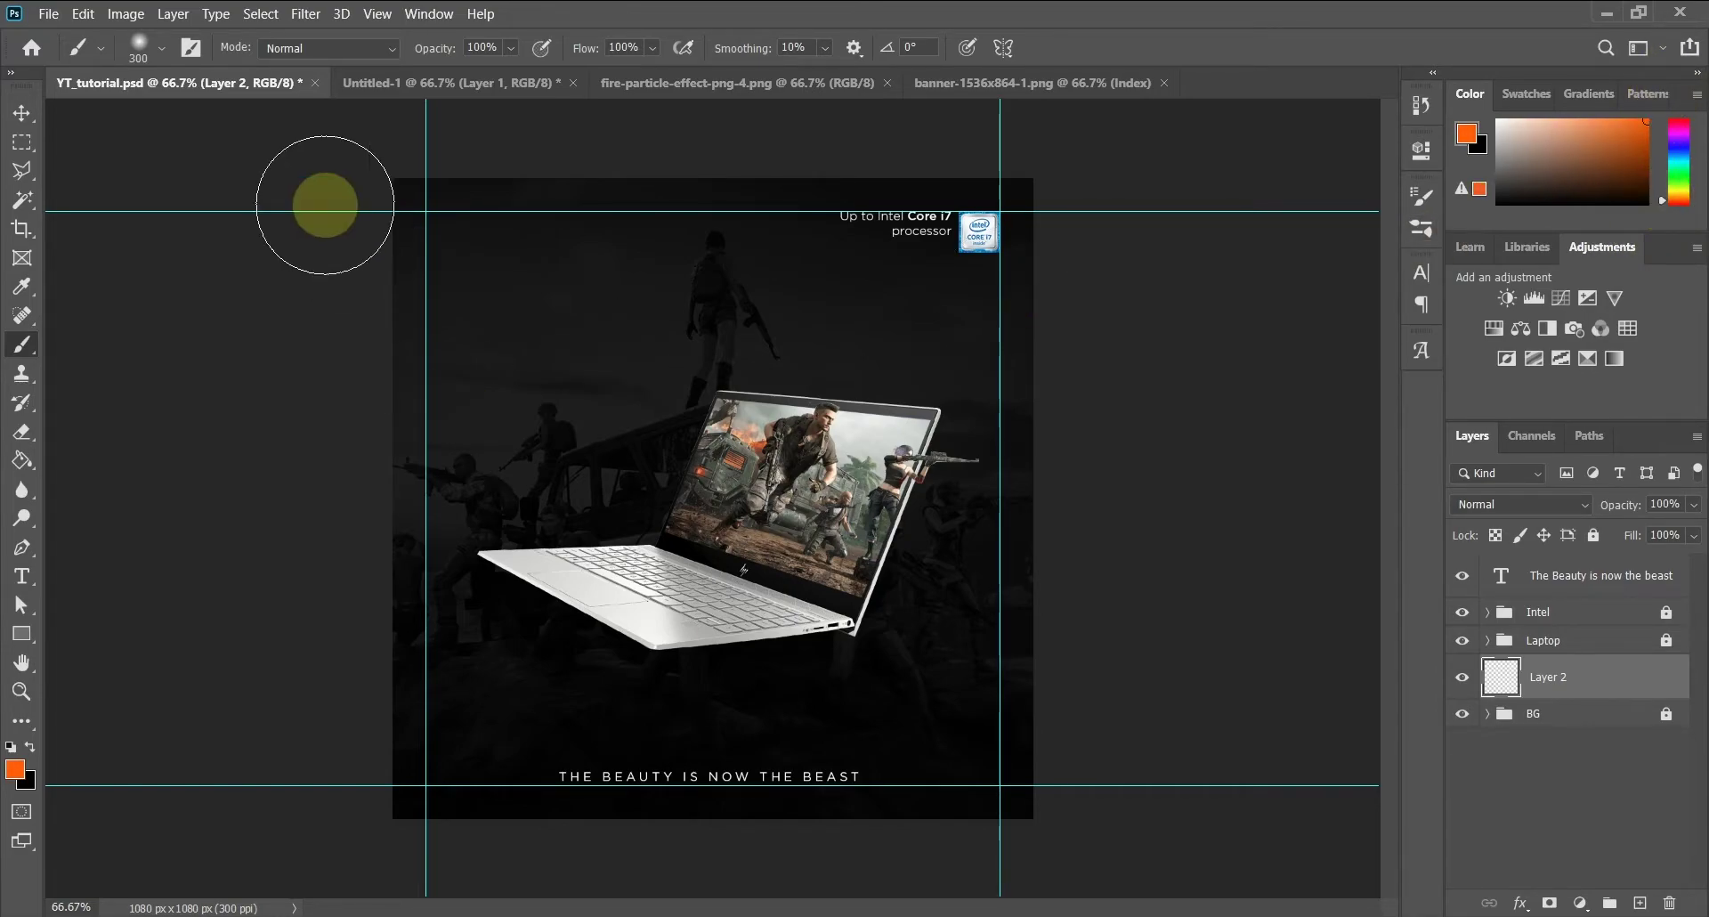
# Paint an orange glow behind the laptop with a single dab of a 600 px Soft Round brush
pyautogui.click(155, 55)
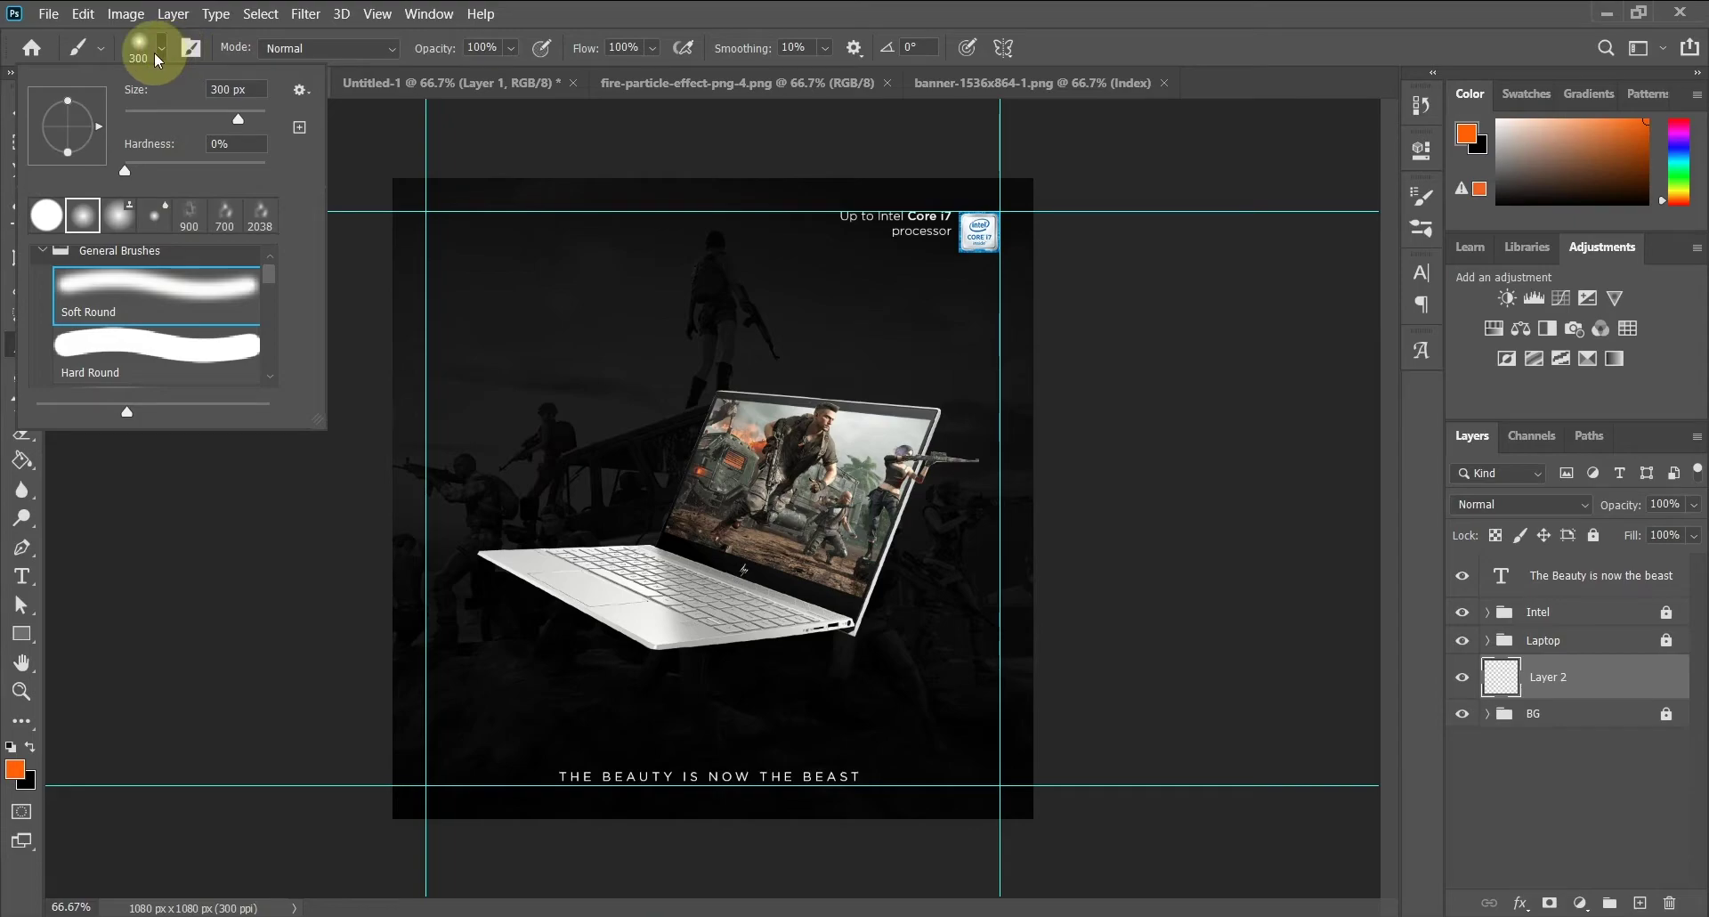
pyautogui.click(153, 49)
pyautogui.press(']')
pyautogui.press(']')
pyautogui.press(']')
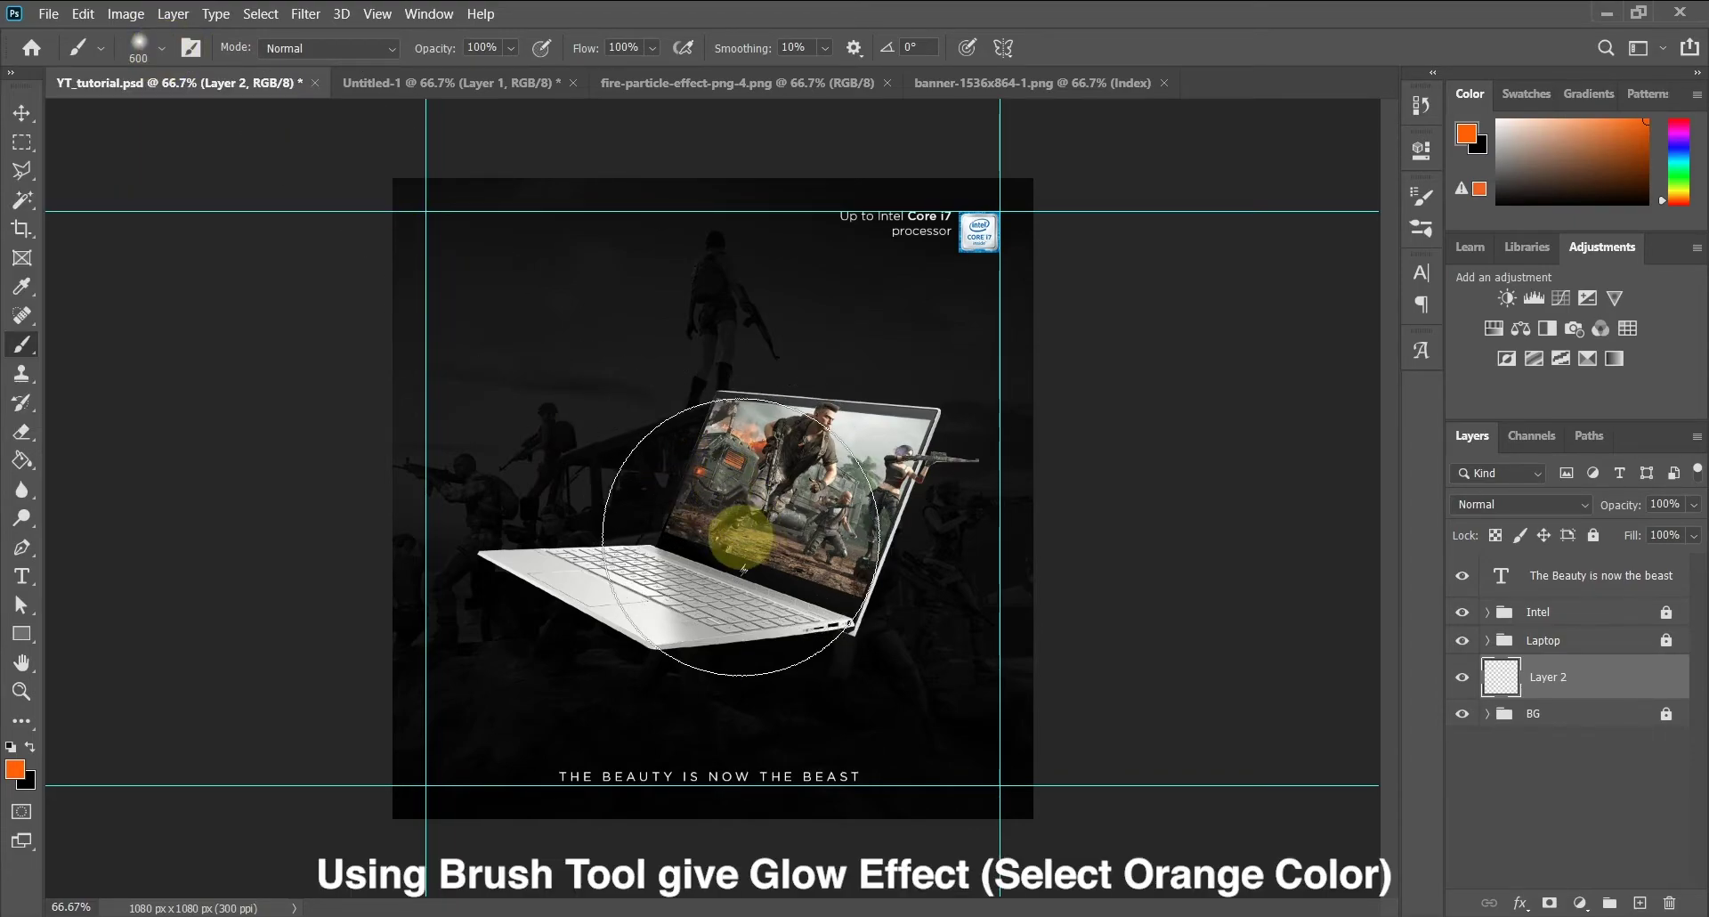
pyautogui.click(737, 549)
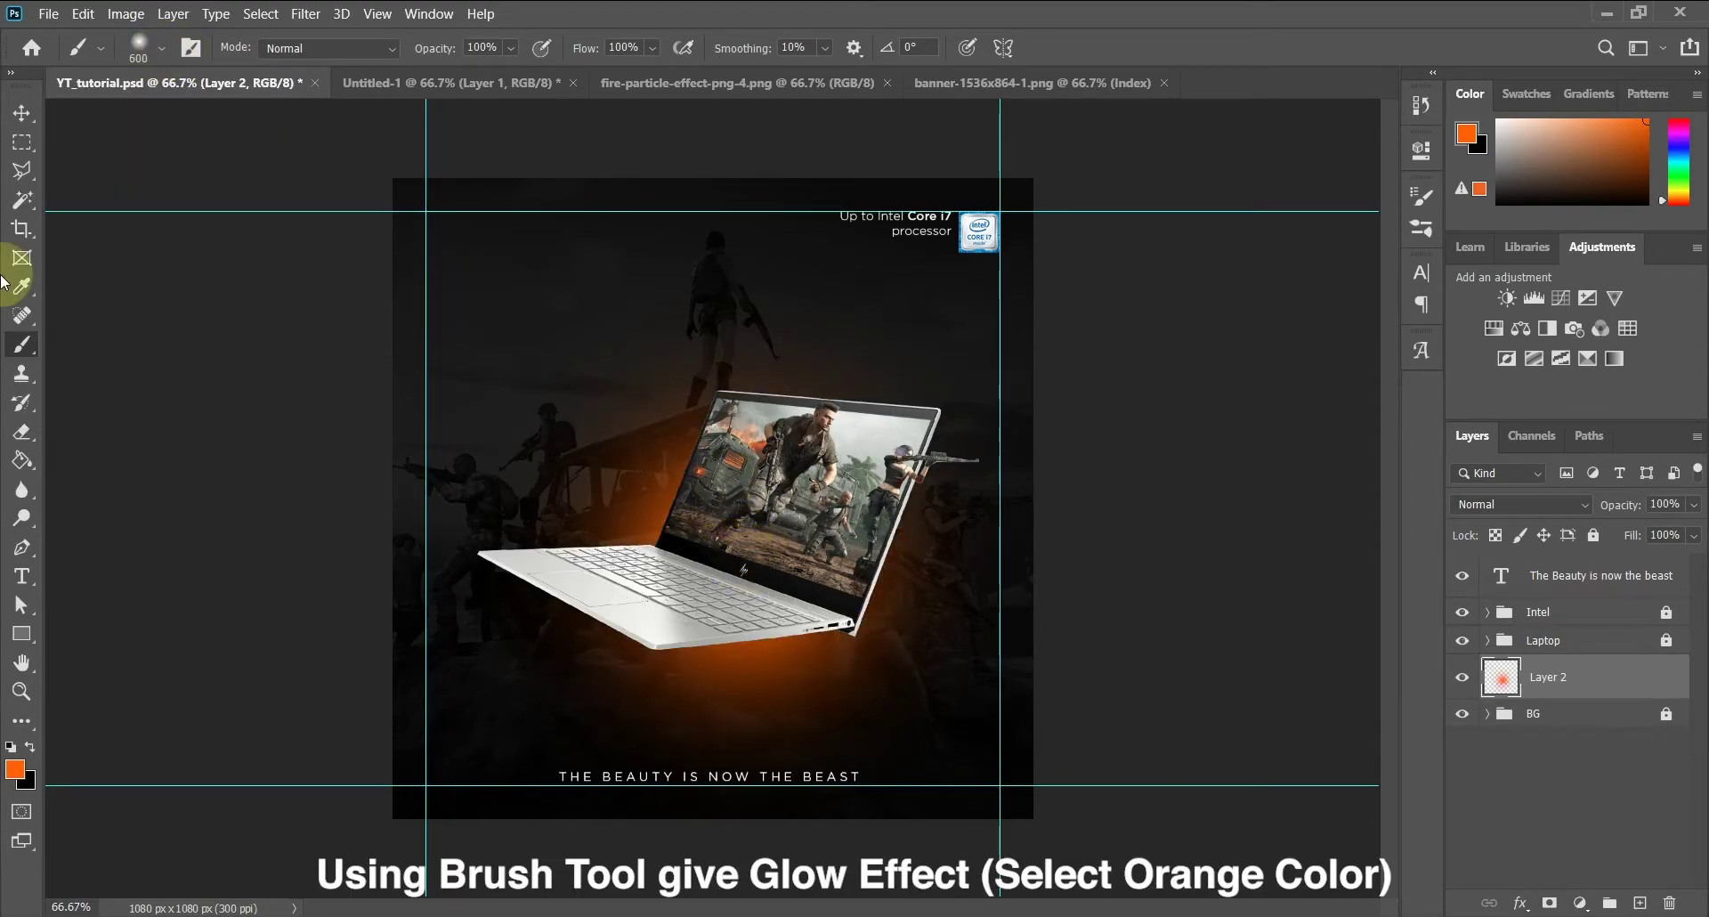
# Transform the orange glow to about 110.32% width, spanning the canvas, and 79.38% height, ending above the tagline
pyautogui.click(24, 116)
pyautogui.moveTo(444, 544); pyautogui.dragTo(386, 540)
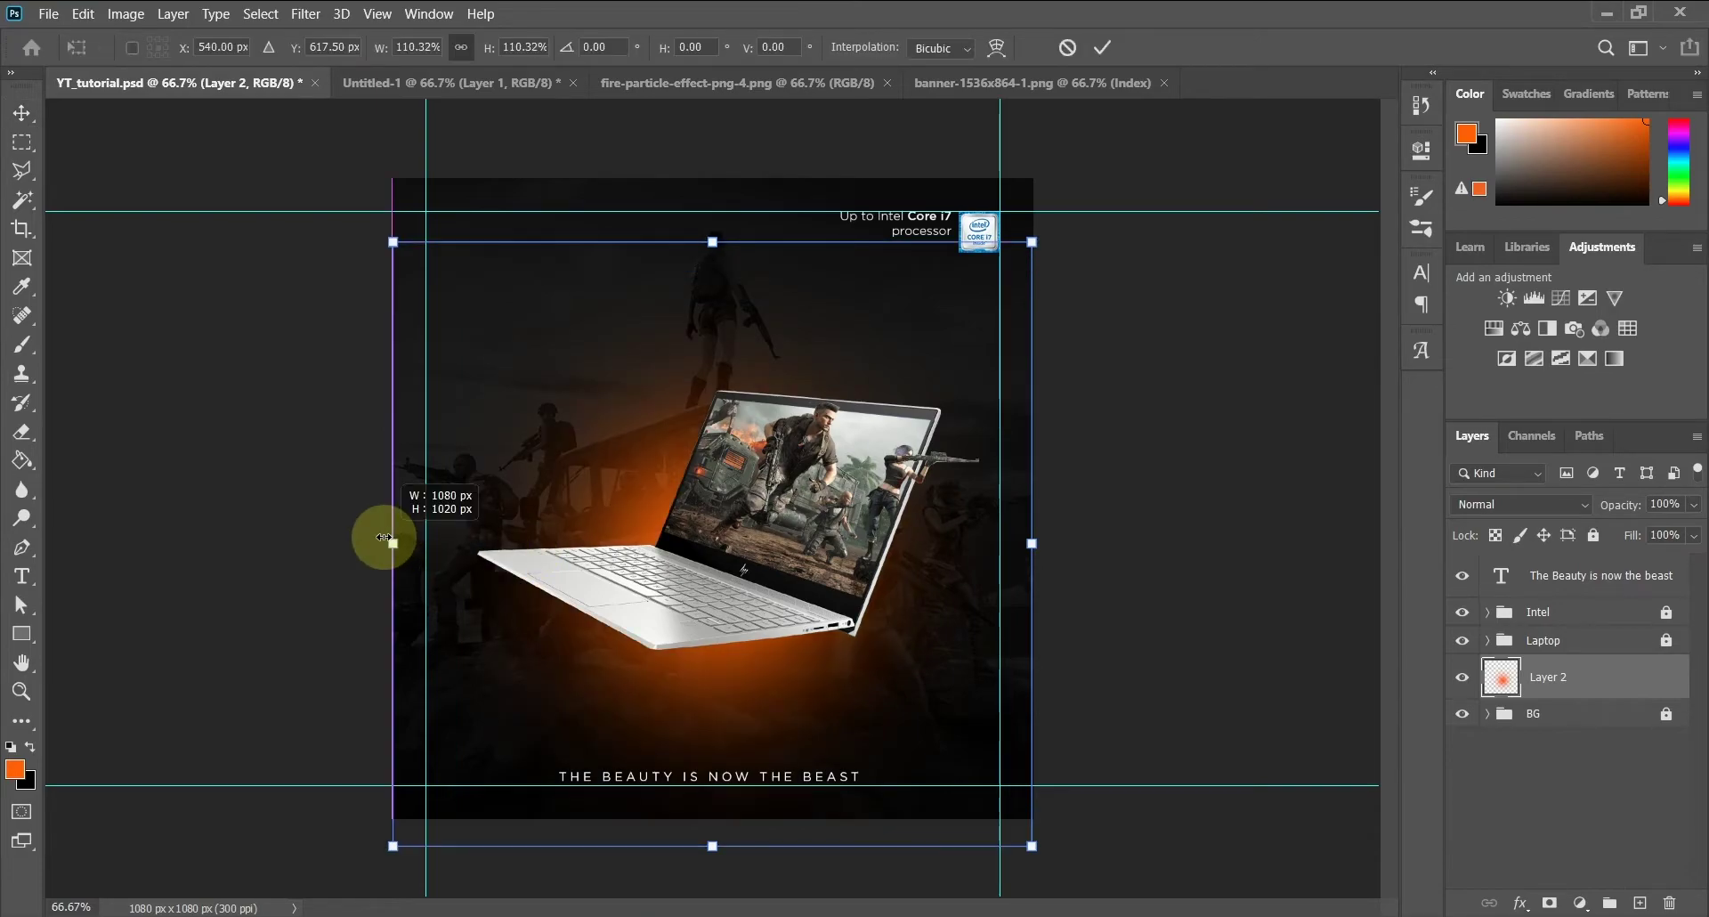
pyautogui.moveTo(716, 246); pyautogui.dragTo(717, 320)
pyautogui.moveTo(708, 849); pyautogui.dragTo(899, 773)
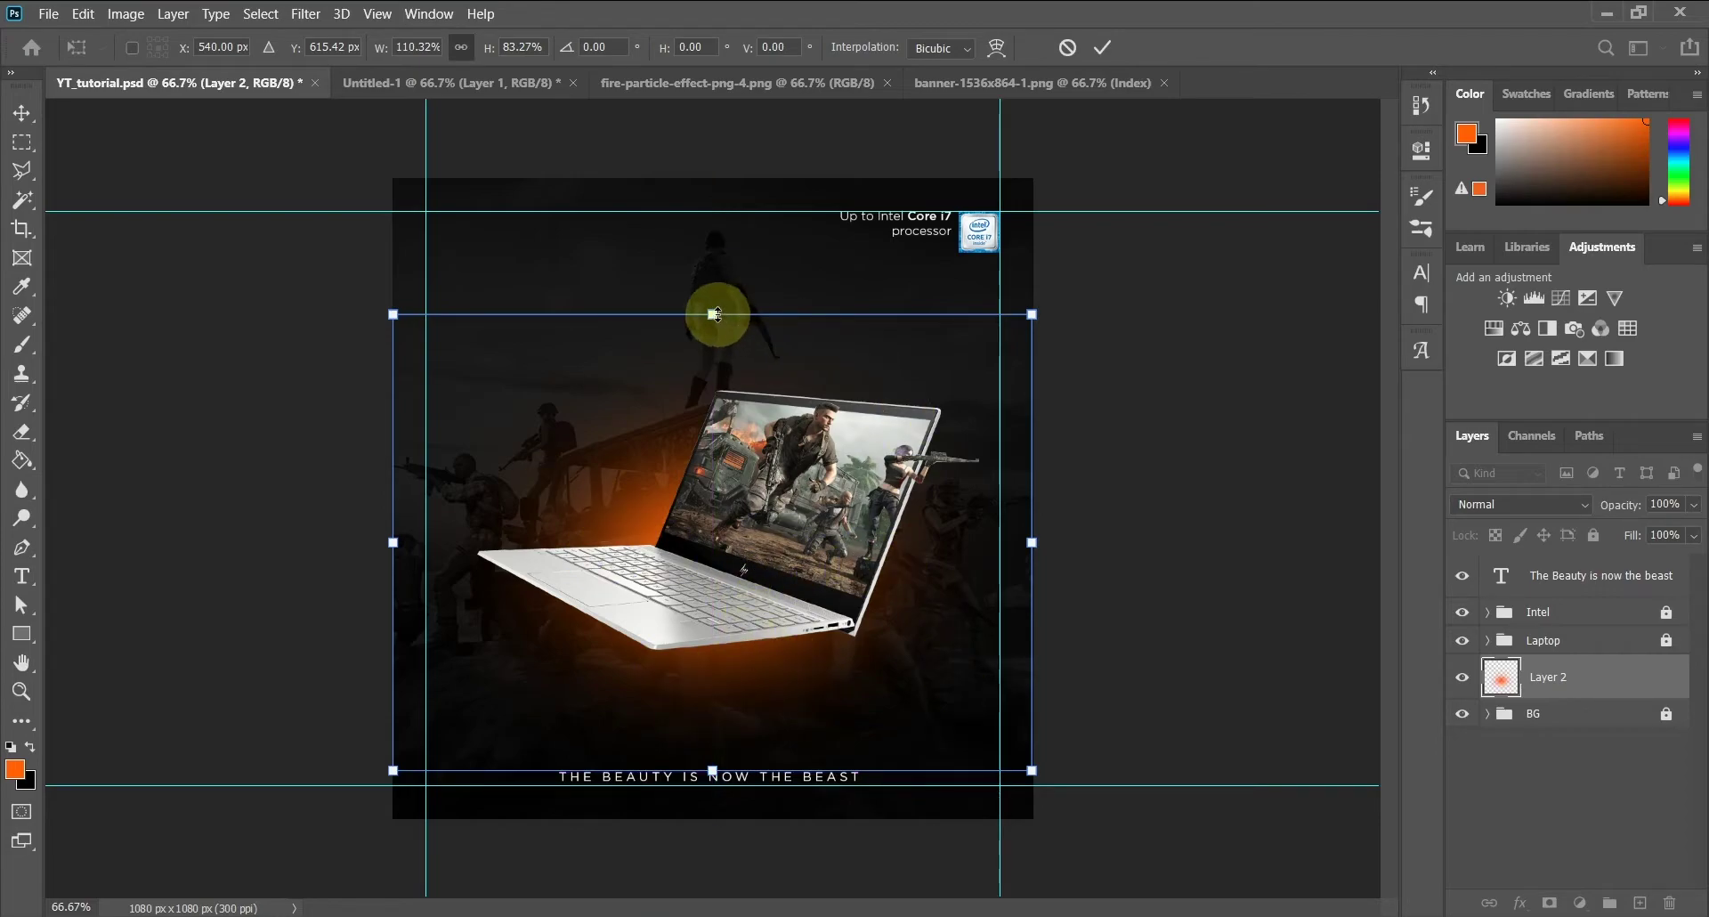
pyautogui.moveTo(712, 769); pyautogui.dragTo(767, 750)
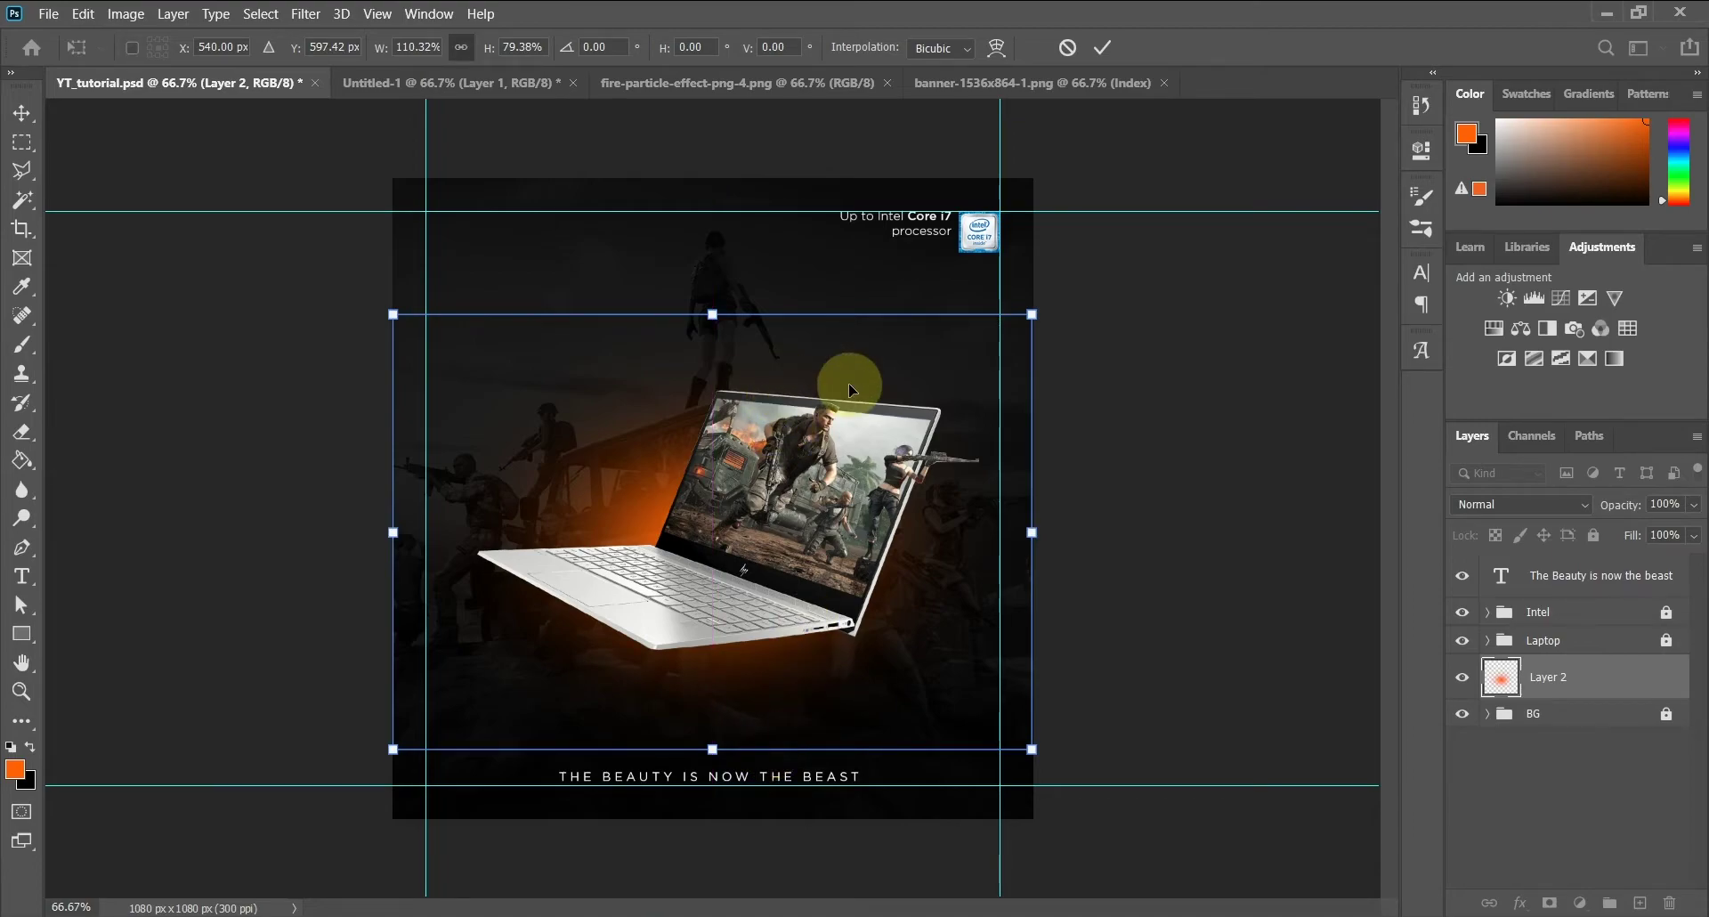
pyautogui.doubleClick(846, 374)
# Rename the orange layer Glow and set its opacity to 80%
pyautogui.click(1543, 681)
pyautogui.write('Glow')
pyautogui.press('Return')
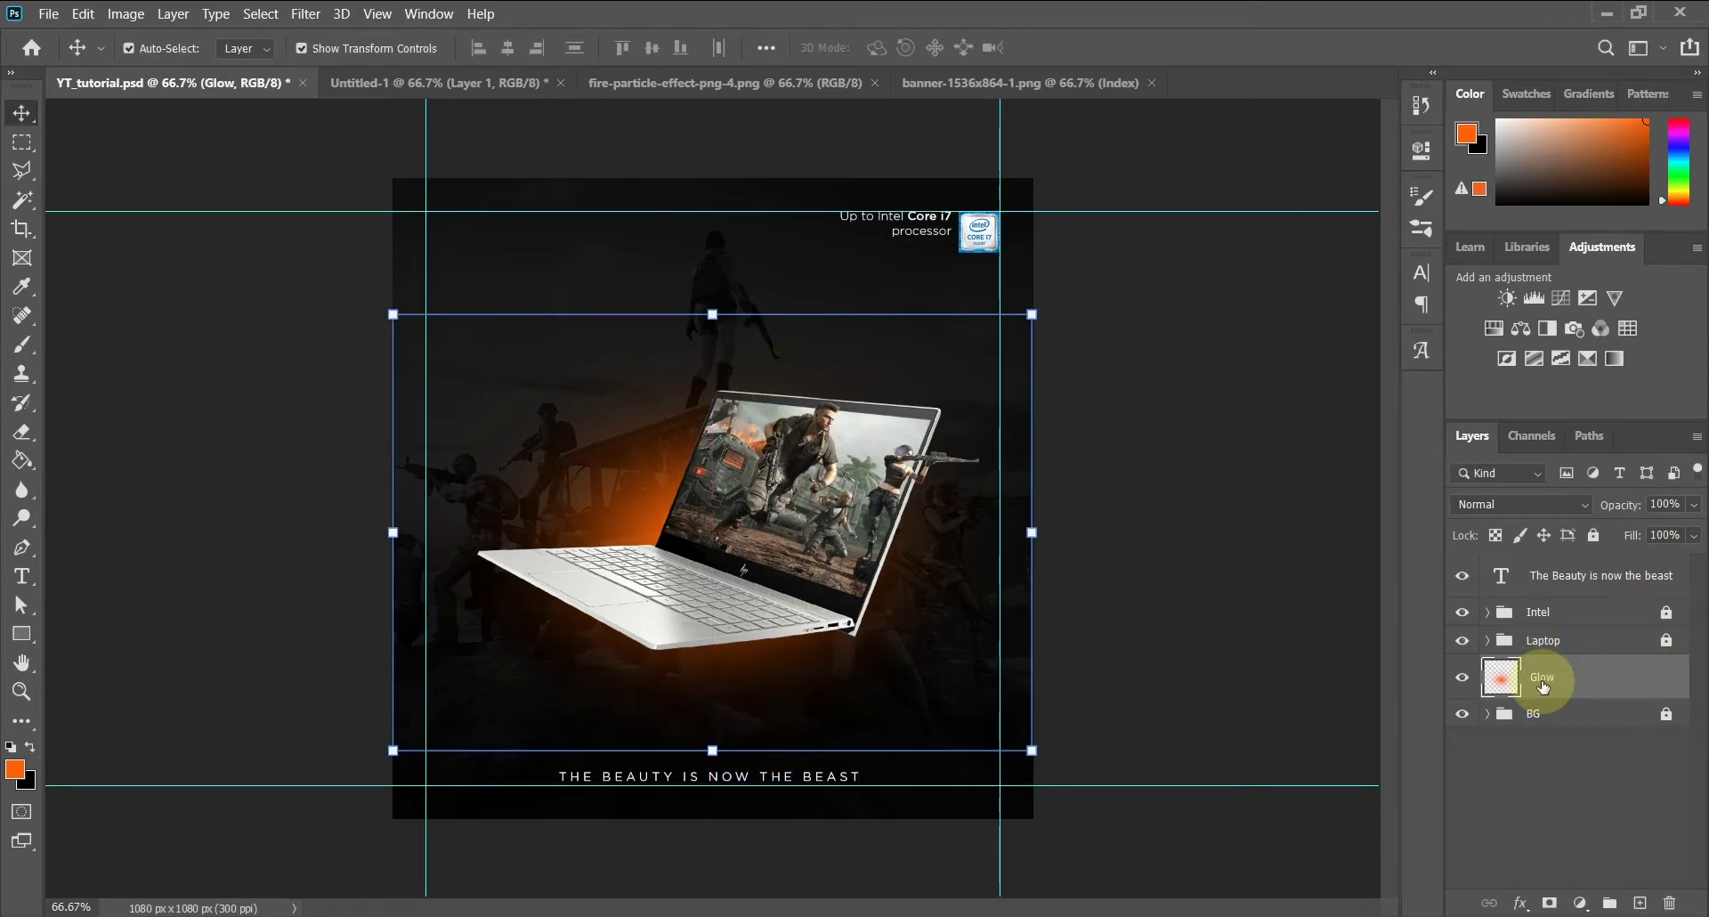
pyautogui.moveTo(1616, 505); pyautogui.dragTo(1610, 507)
pyautogui.click(1672, 505)
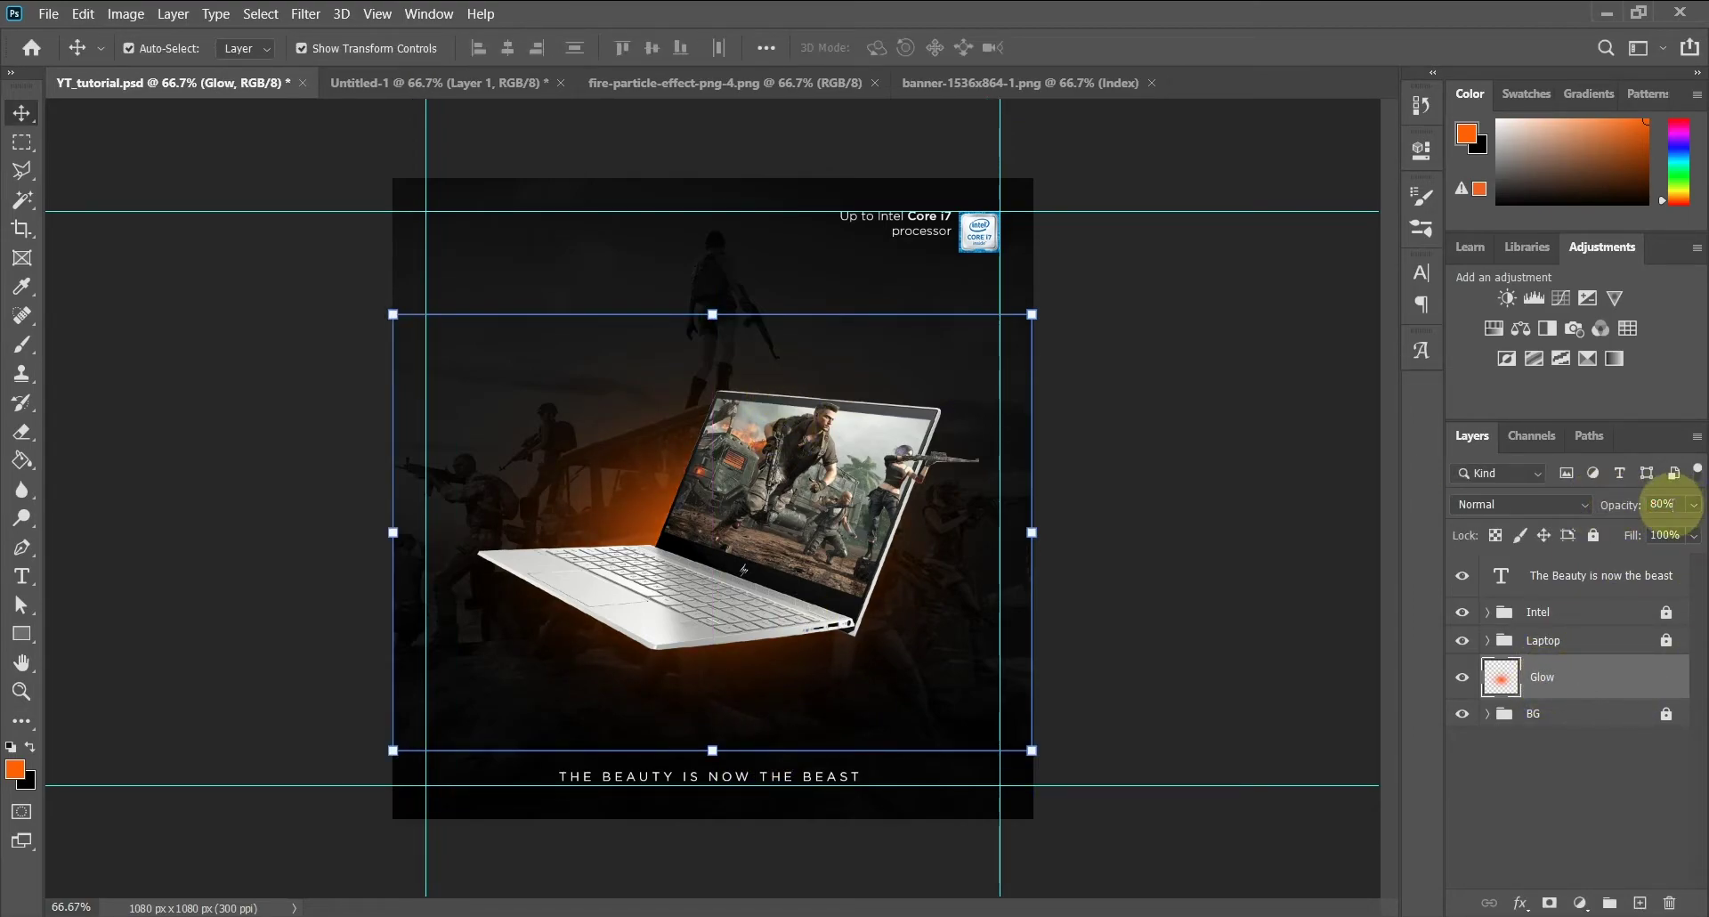
pyautogui.click(1255, 558)
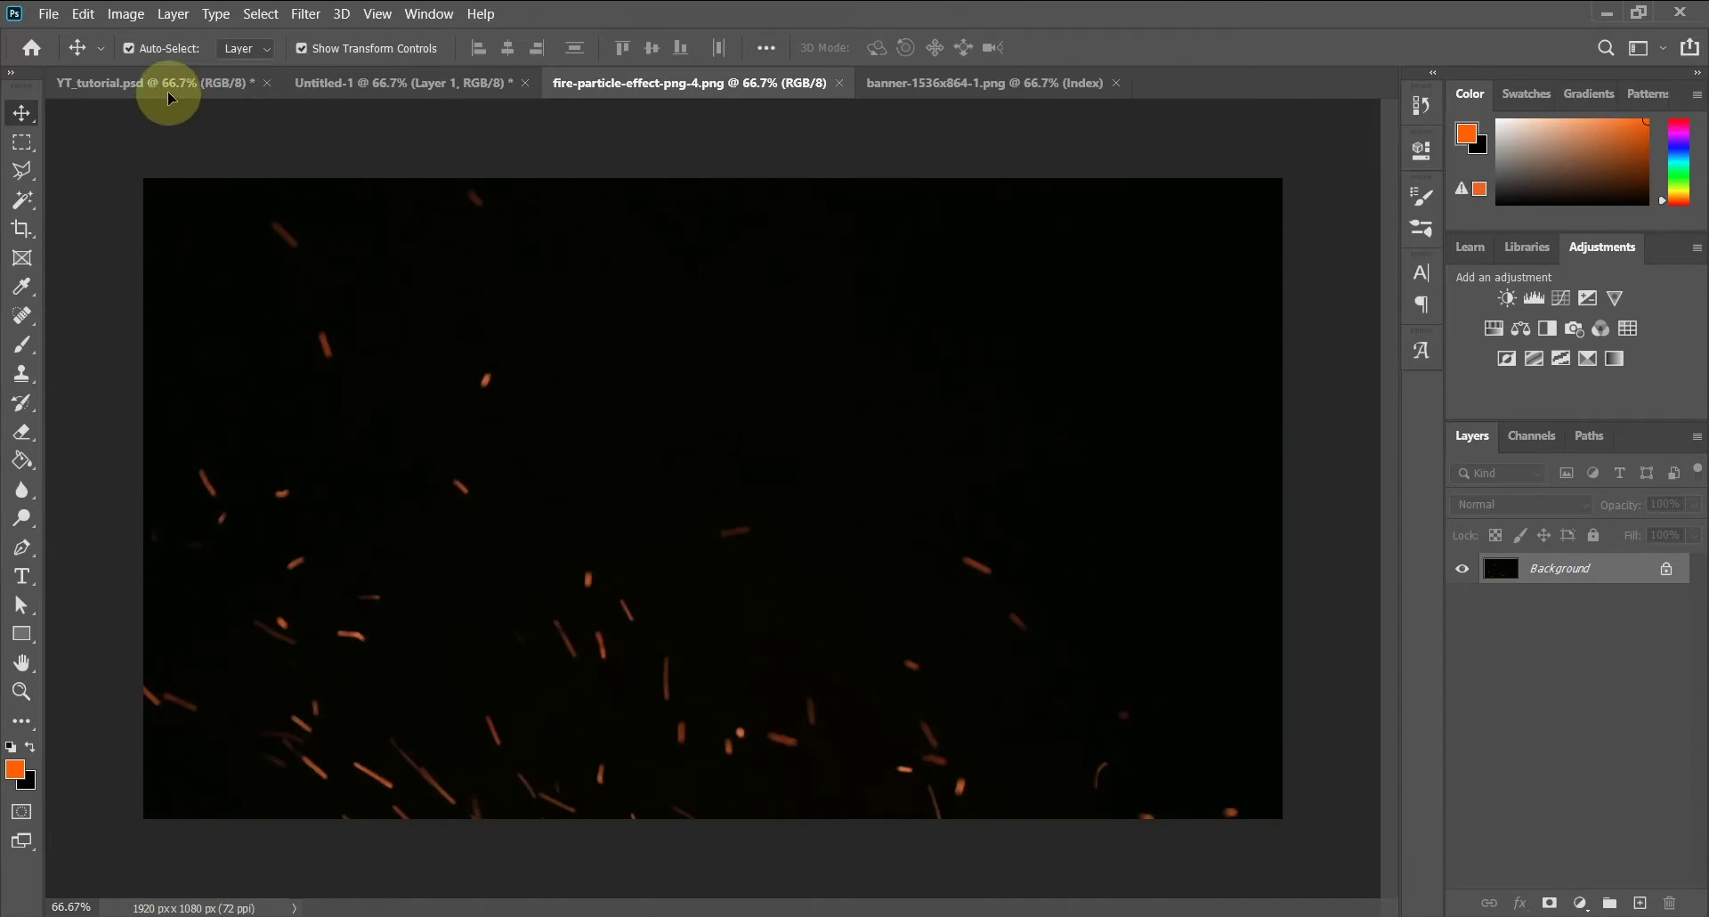
# Copy the fire particle image into YT_tutorial.psd, place its layer below the Laptop group, and convert it to a smart object
pyautogui.click(168, 91)
pyautogui.moveTo(168, 91); pyautogui.dragTo(639, 429)
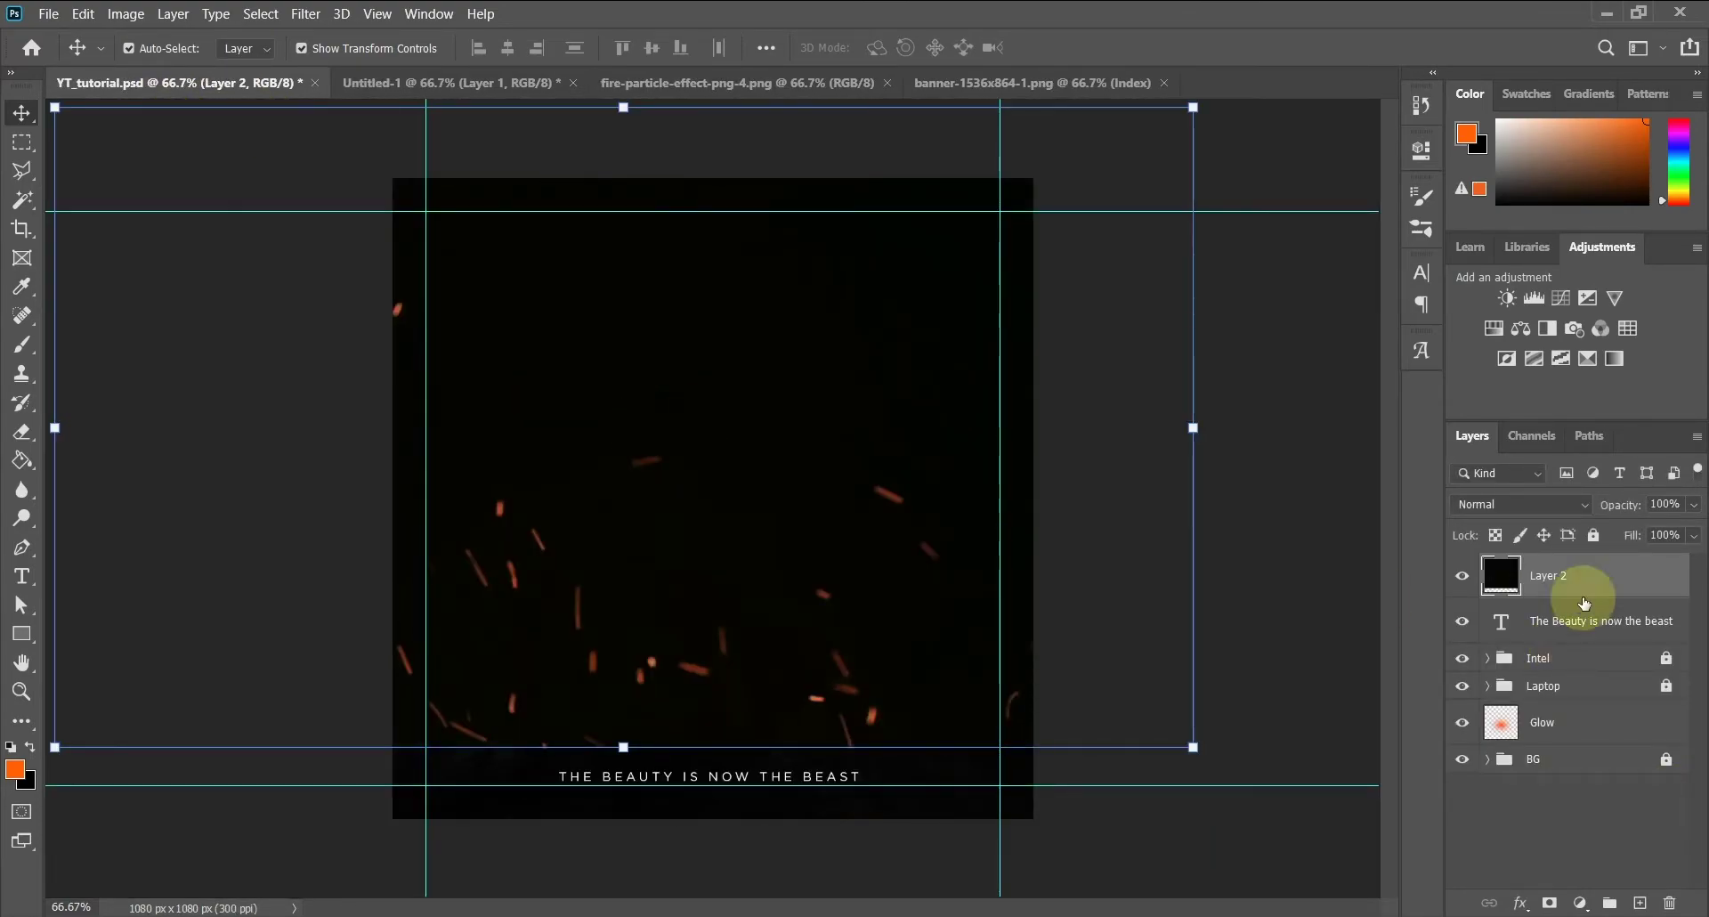
pyautogui.moveTo(1574, 579); pyautogui.dragTo(1552, 679)
pyautogui.rightClick(1552, 679)
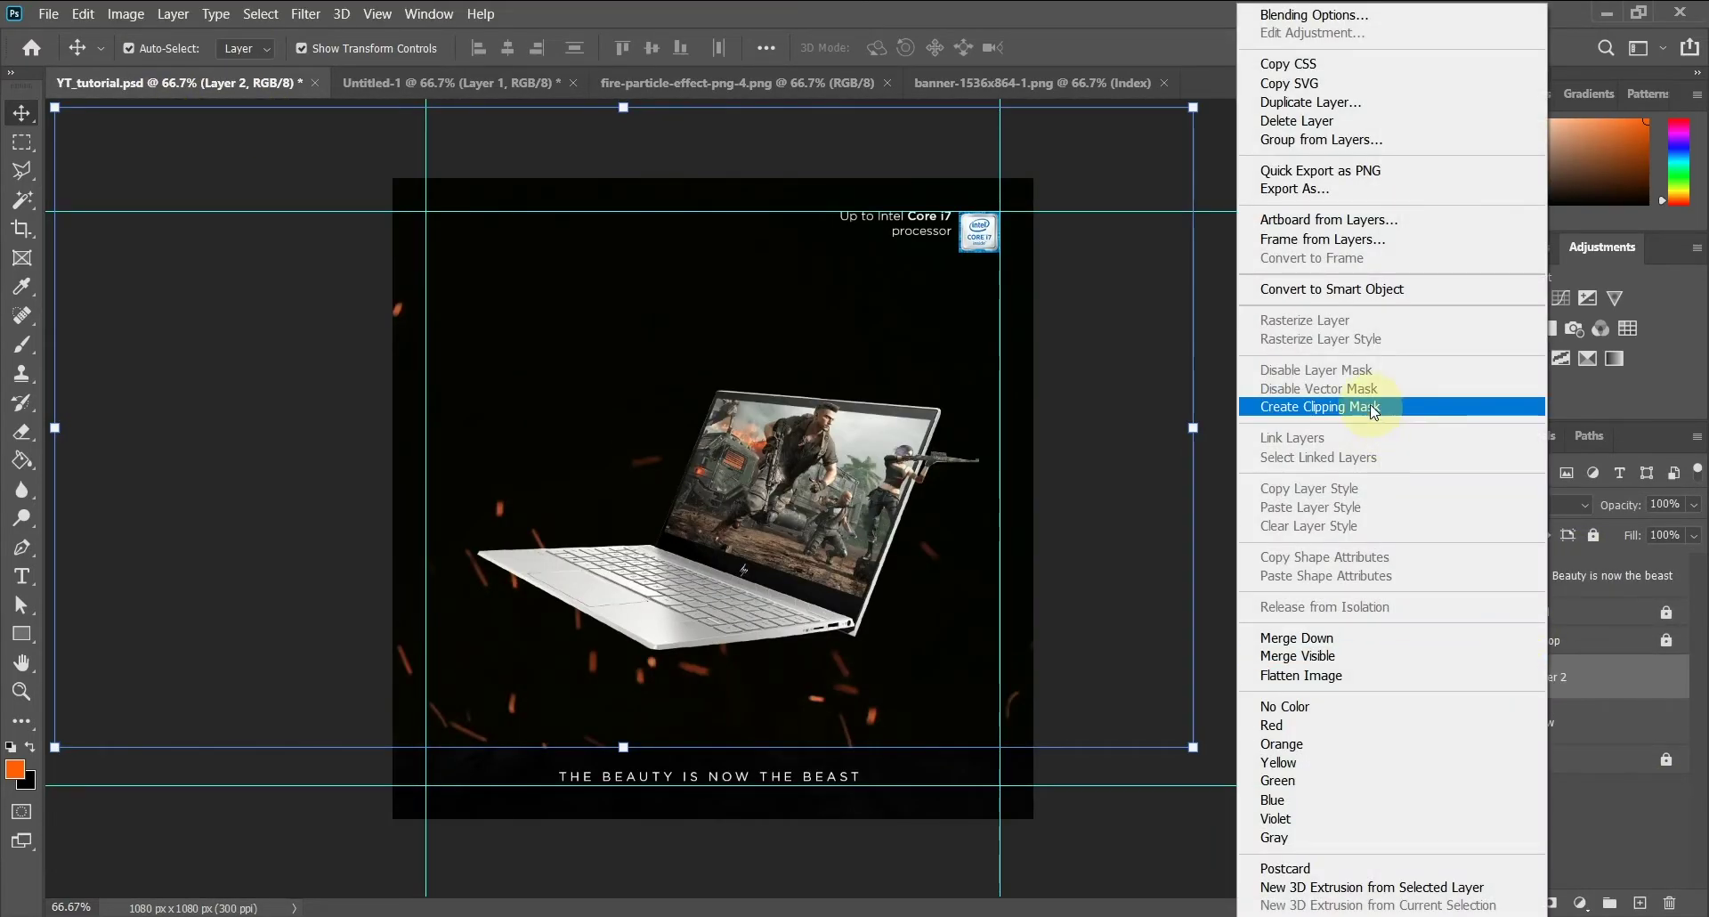
pyautogui.click(1349, 289)
# Scale the fire particle layer to about 58.63% and set its blend mode to Lighten
pyautogui.moveTo(54, 107); pyautogui.dragTo(504, 426)
pyautogui.click(1531, 504)
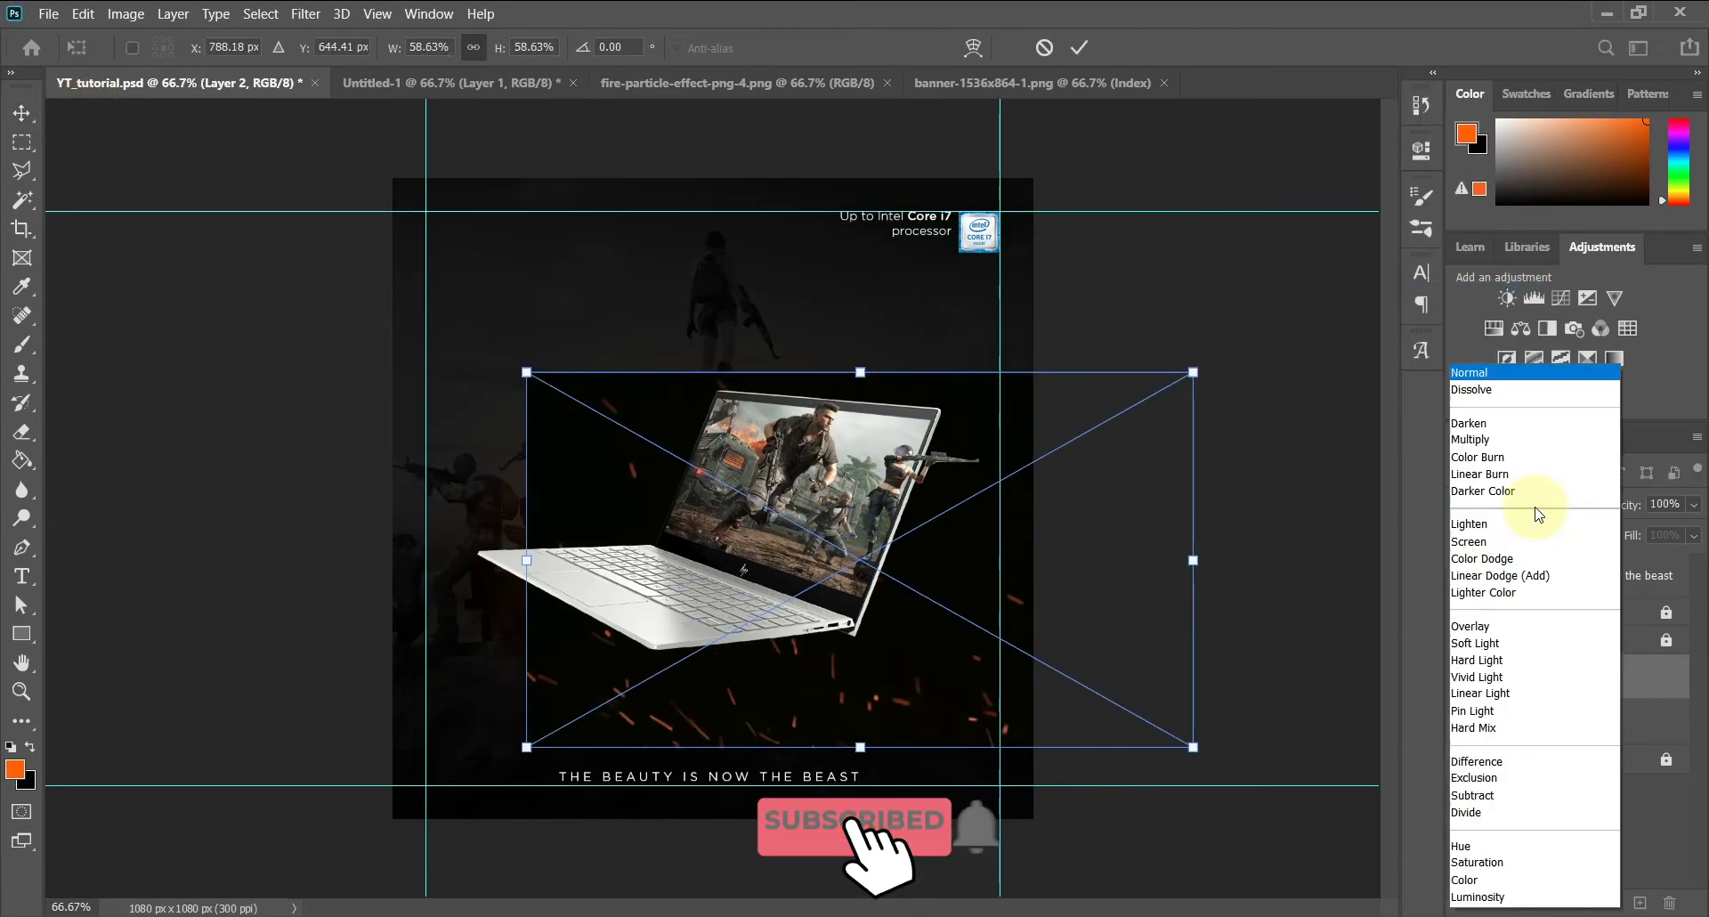
pyautogui.click(1470, 523)
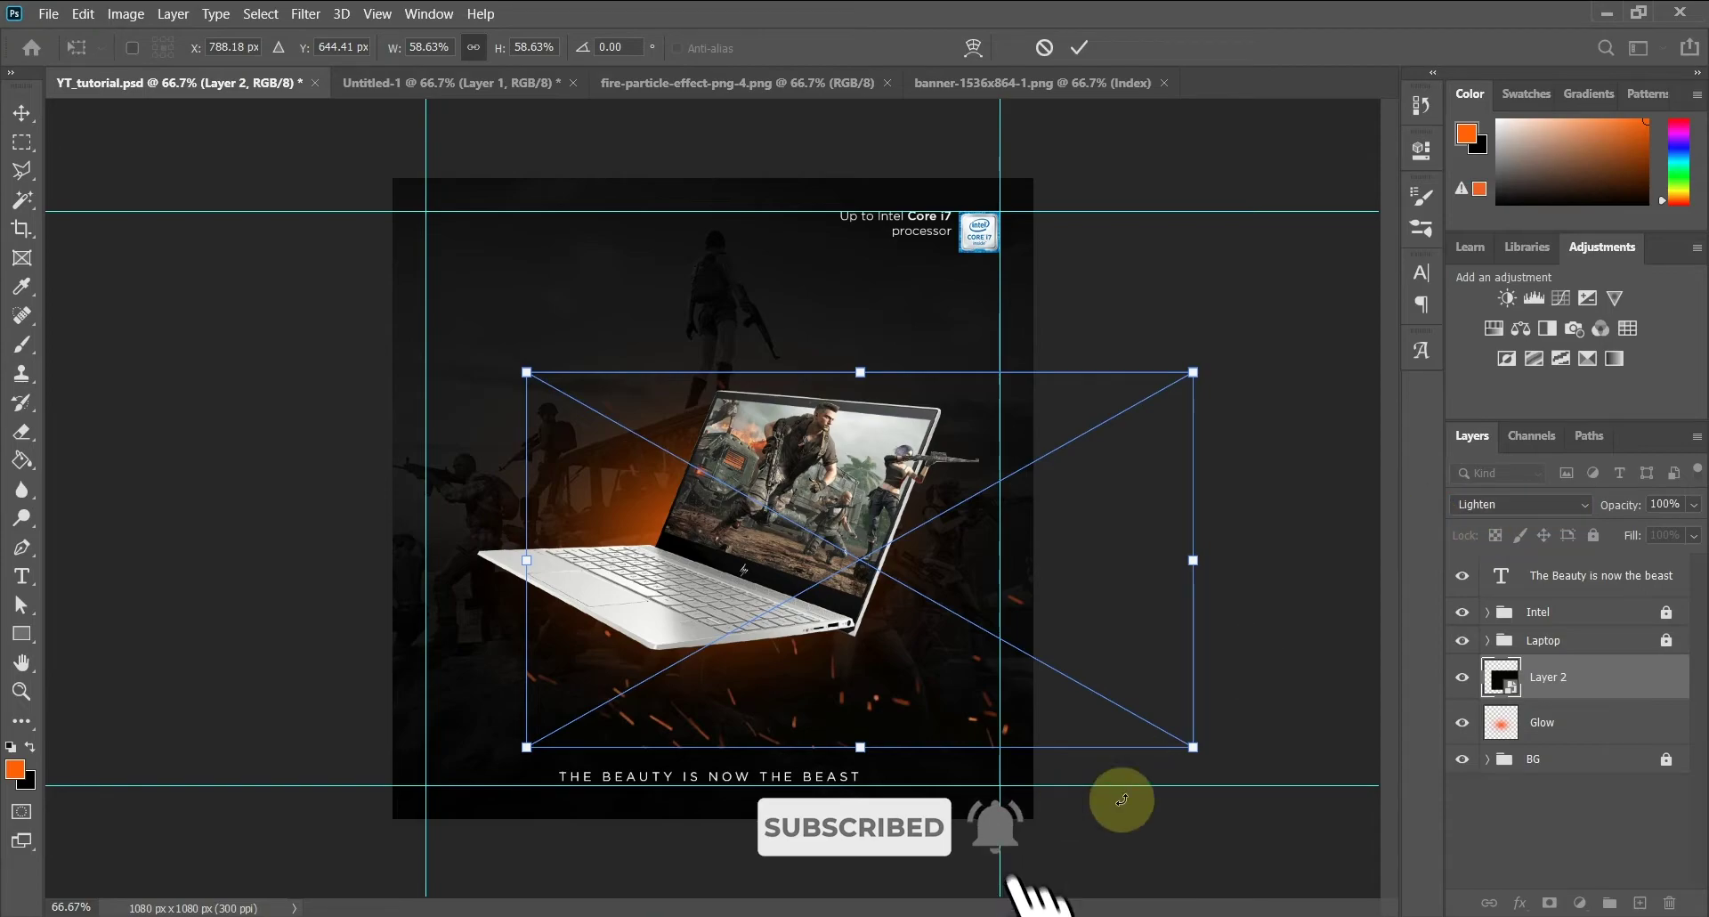
# Shrink and slightly rotate the sparks over the area behind the laptop's left side, and name the layer Particle 01
pyautogui.moveTo(1193, 750); pyautogui.dragTo(888, 654)
pyautogui.moveTo(829, 557); pyautogui.dragTo(767, 499)
pyautogui.moveTo(892, 542); pyautogui.dragTo(893, 593)
pyautogui.moveTo(756, 515); pyautogui.dragTo(785, 532)
pyautogui.moveTo(883, 600); pyautogui.dragTo(904, 580)
pyautogui.press('Return')
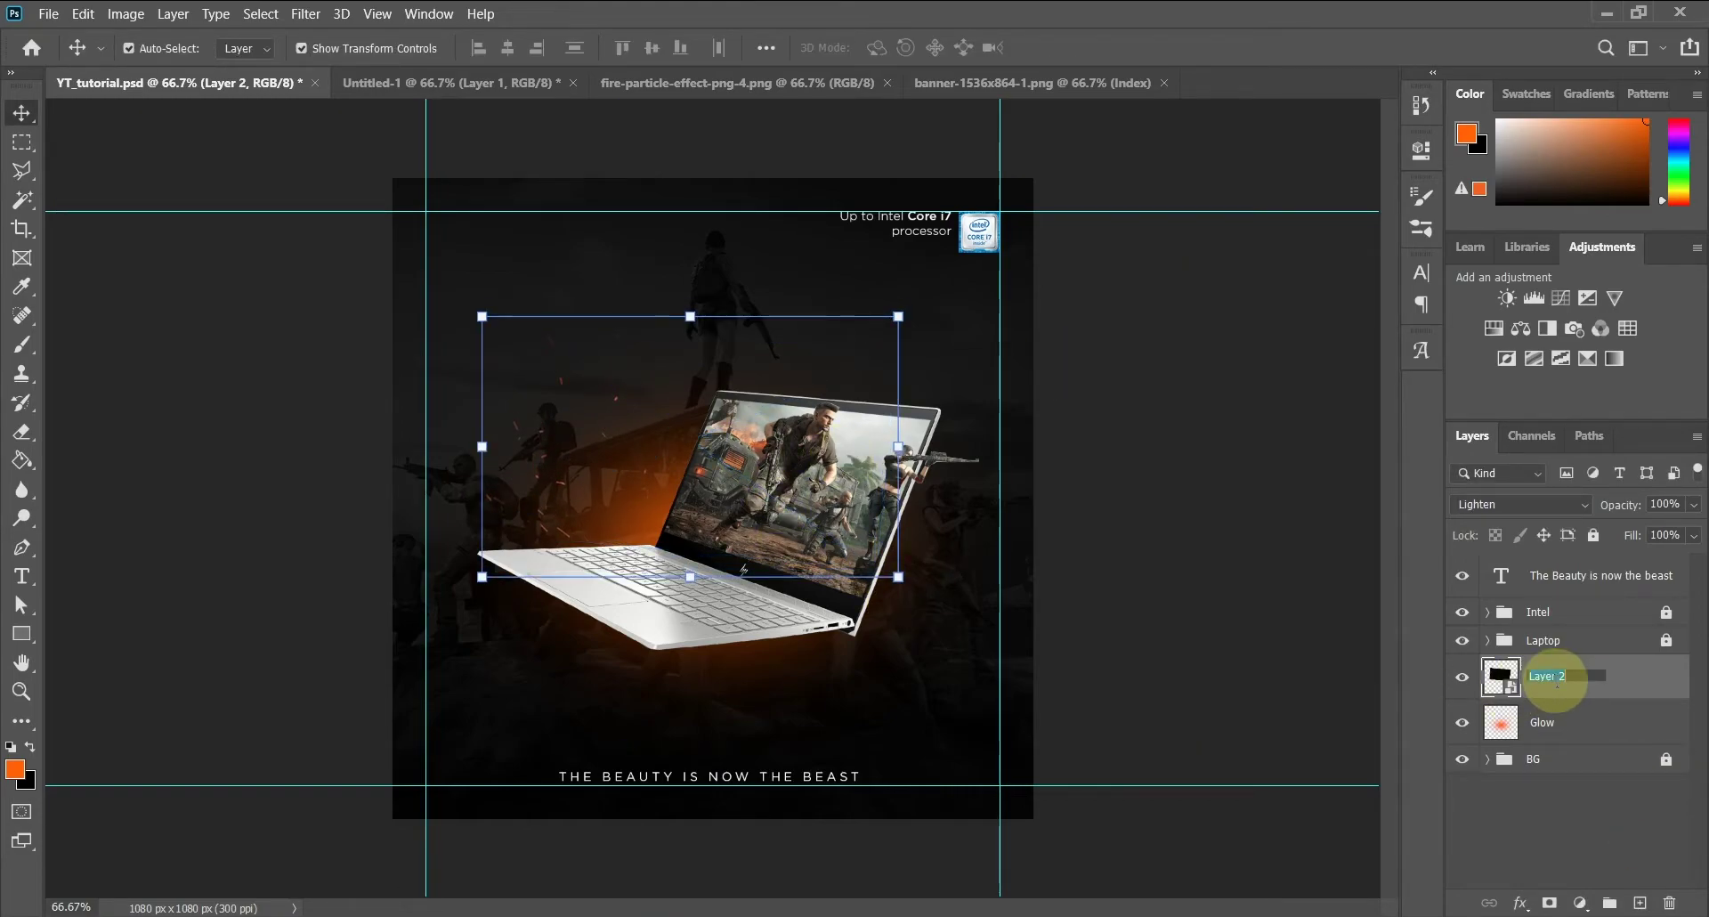
pyautogui.write('1')
pyautogui.press('Return')
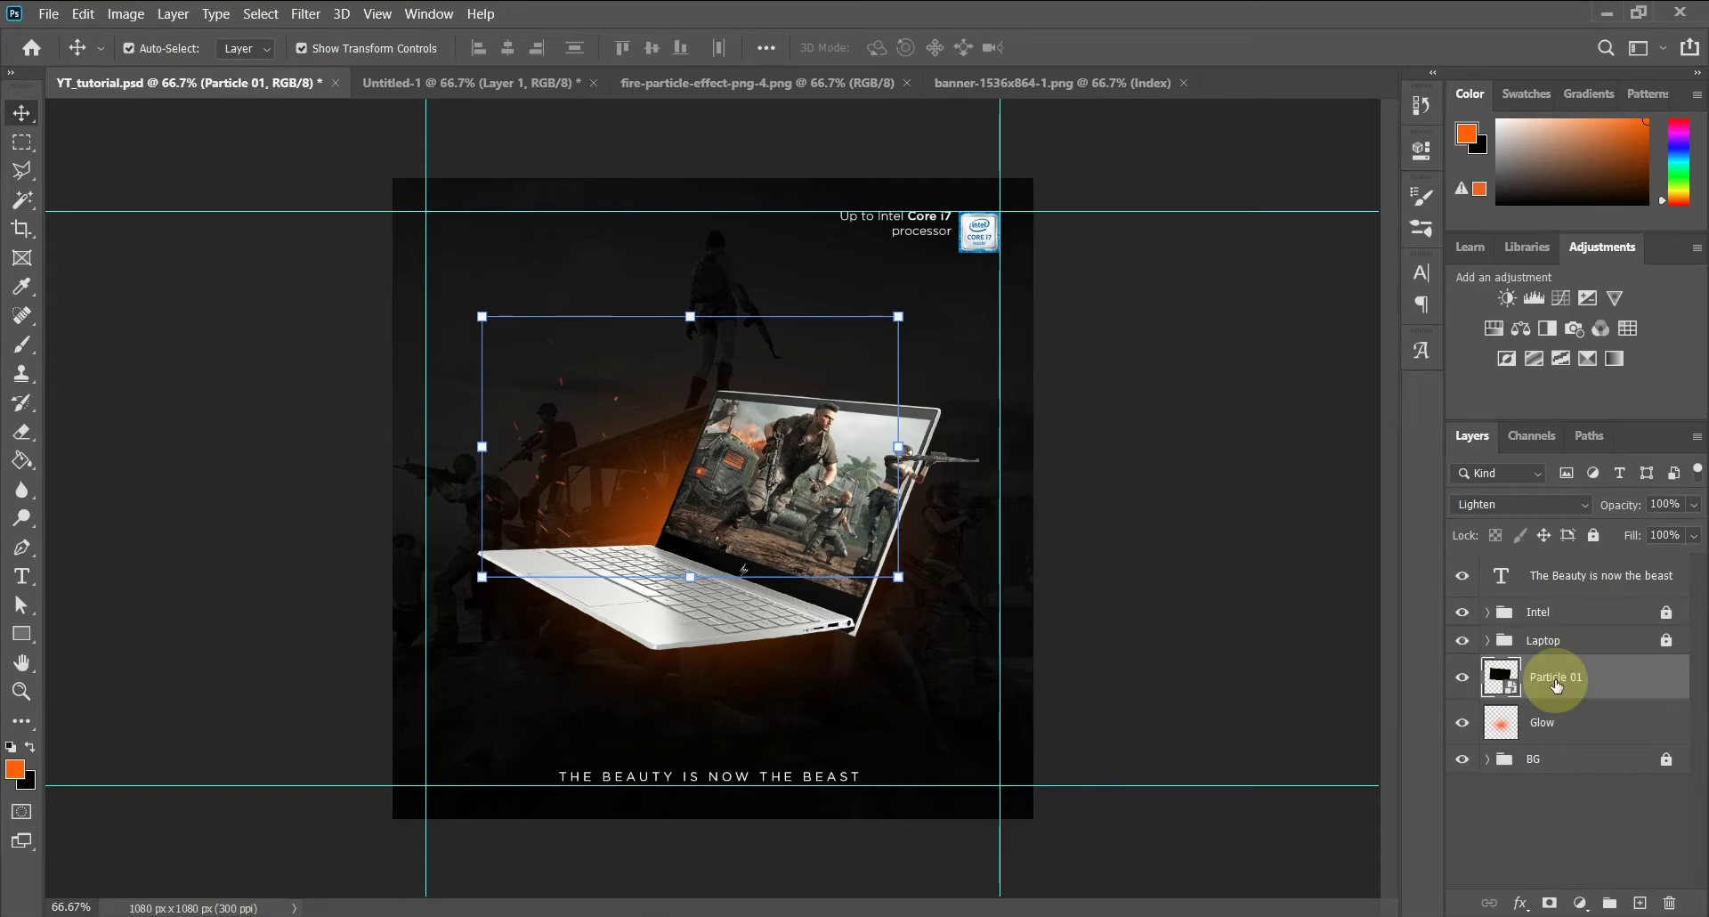
# Duplicate Particle 01 as Particle 02 and move the copy above the Laptop group
pyautogui.hotkey('ctrl', 'j')
pyautogui.doubleClick(1584, 676)
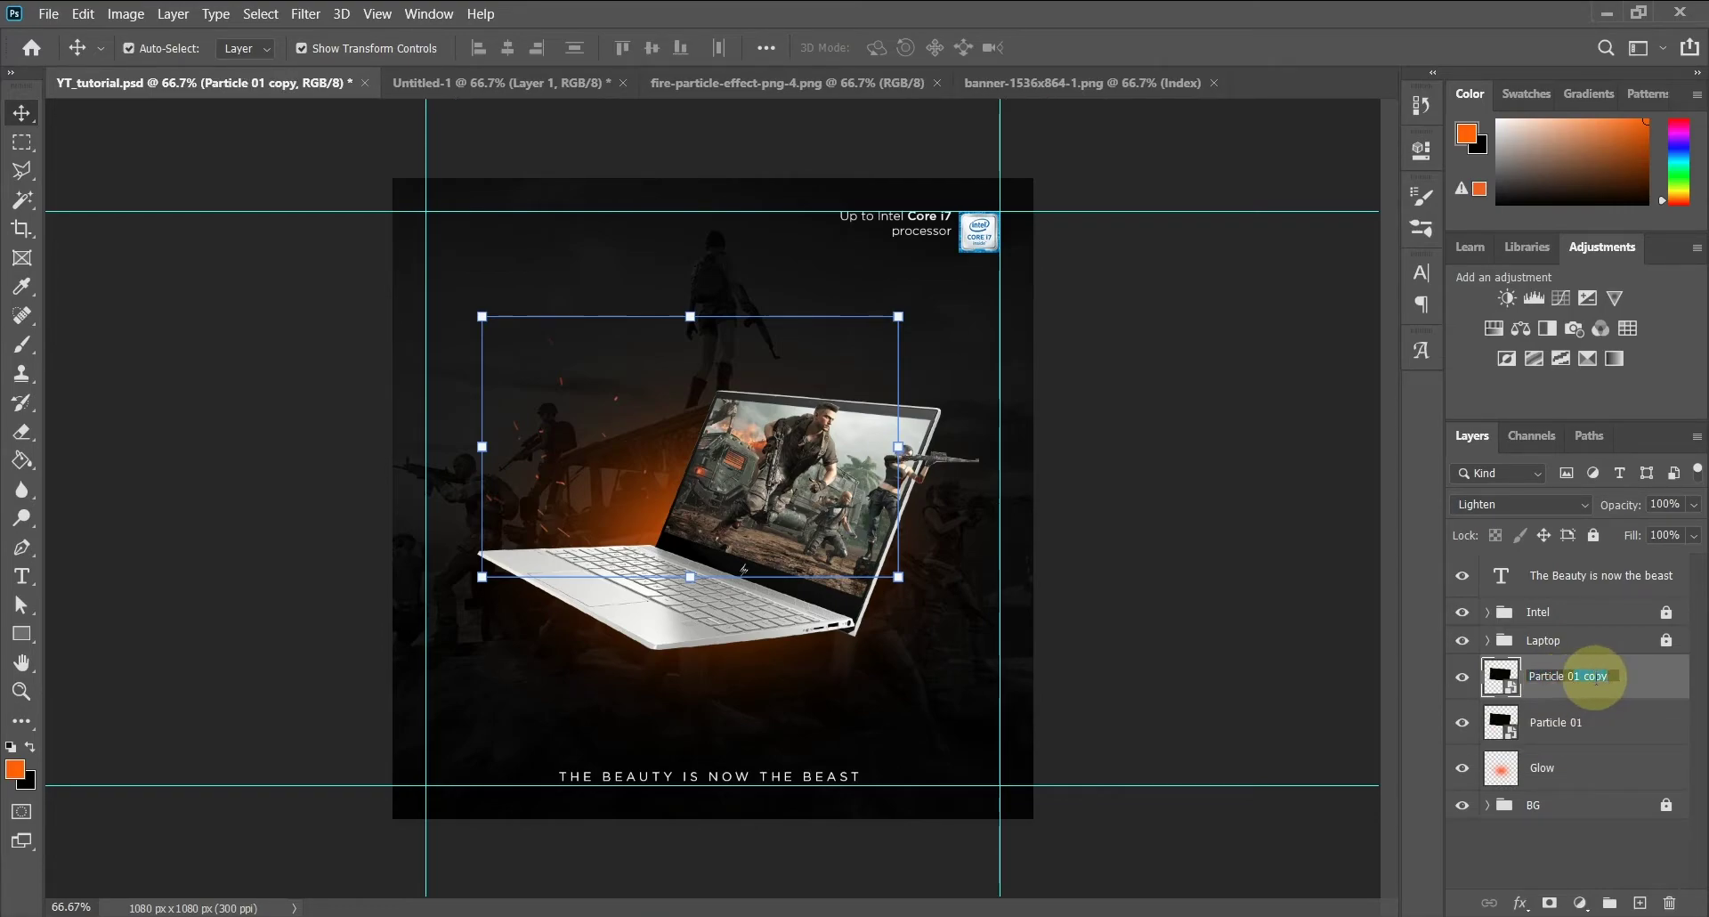
pyautogui.write('2')
pyautogui.press('Return')
pyautogui.moveTo(1621, 680); pyautogui.dragTo(1624, 625)
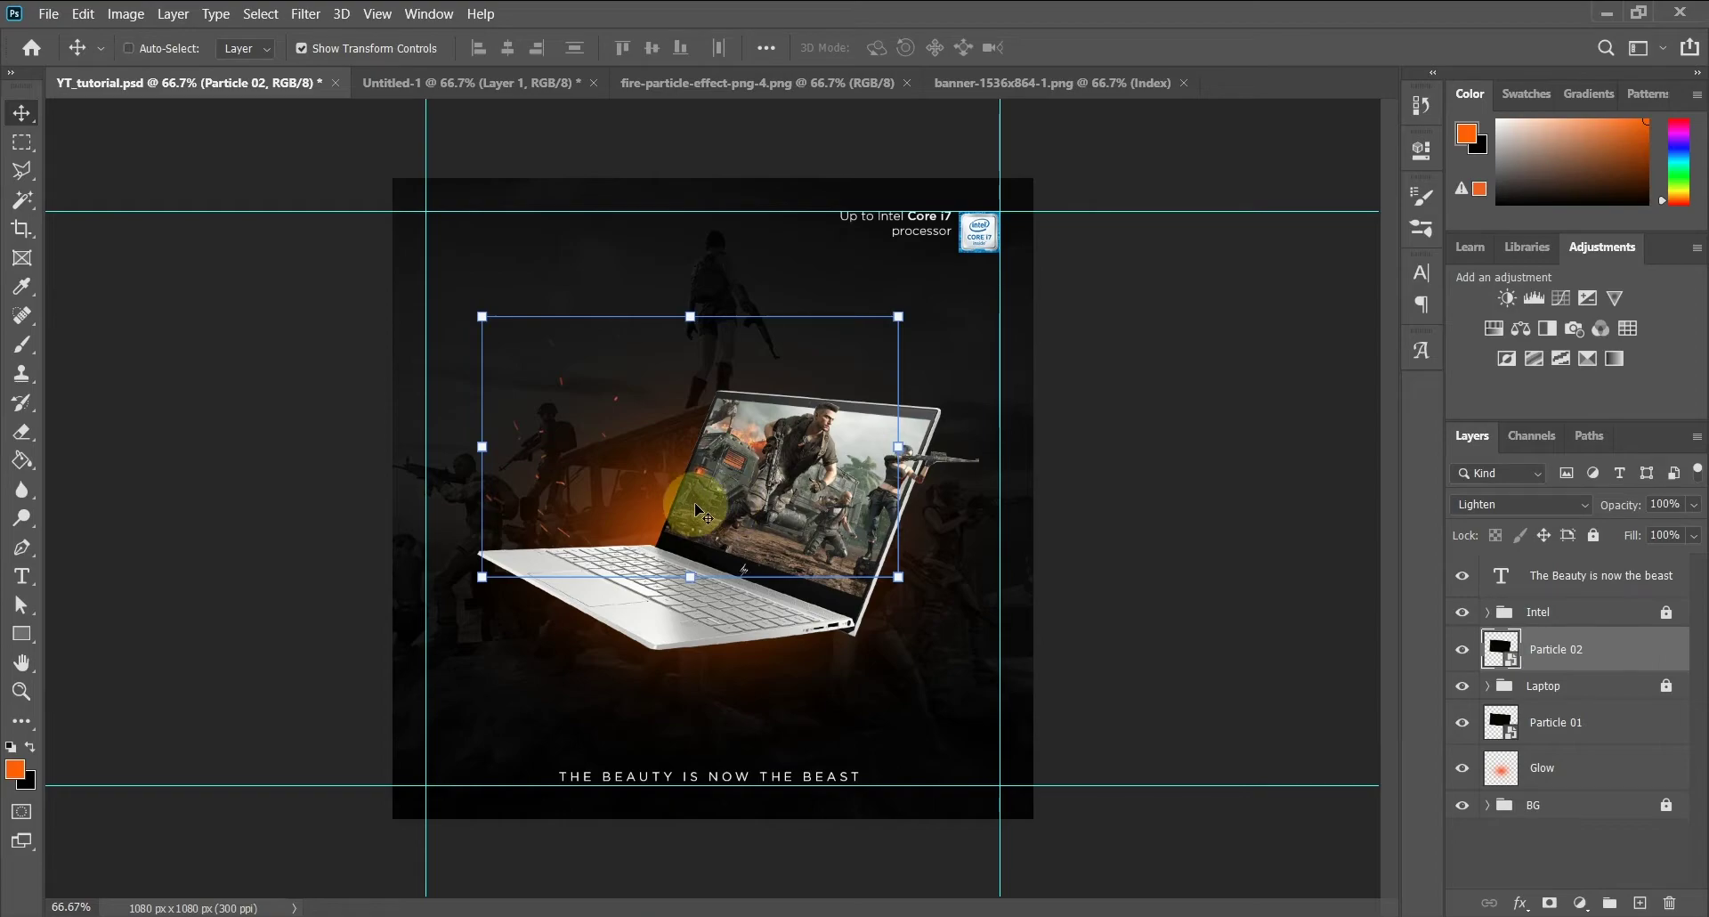
# Move the Particle 02 sparks over the laptop's lower right corner and rotate them clockwise
pyautogui.hotkey('ctrl', 't')
pyautogui.moveTo(673, 454); pyautogui.dragTo(796, 537)
pyautogui.moveTo(1026, 454); pyautogui.dragTo(1000, 591)
pyautogui.press('Return')
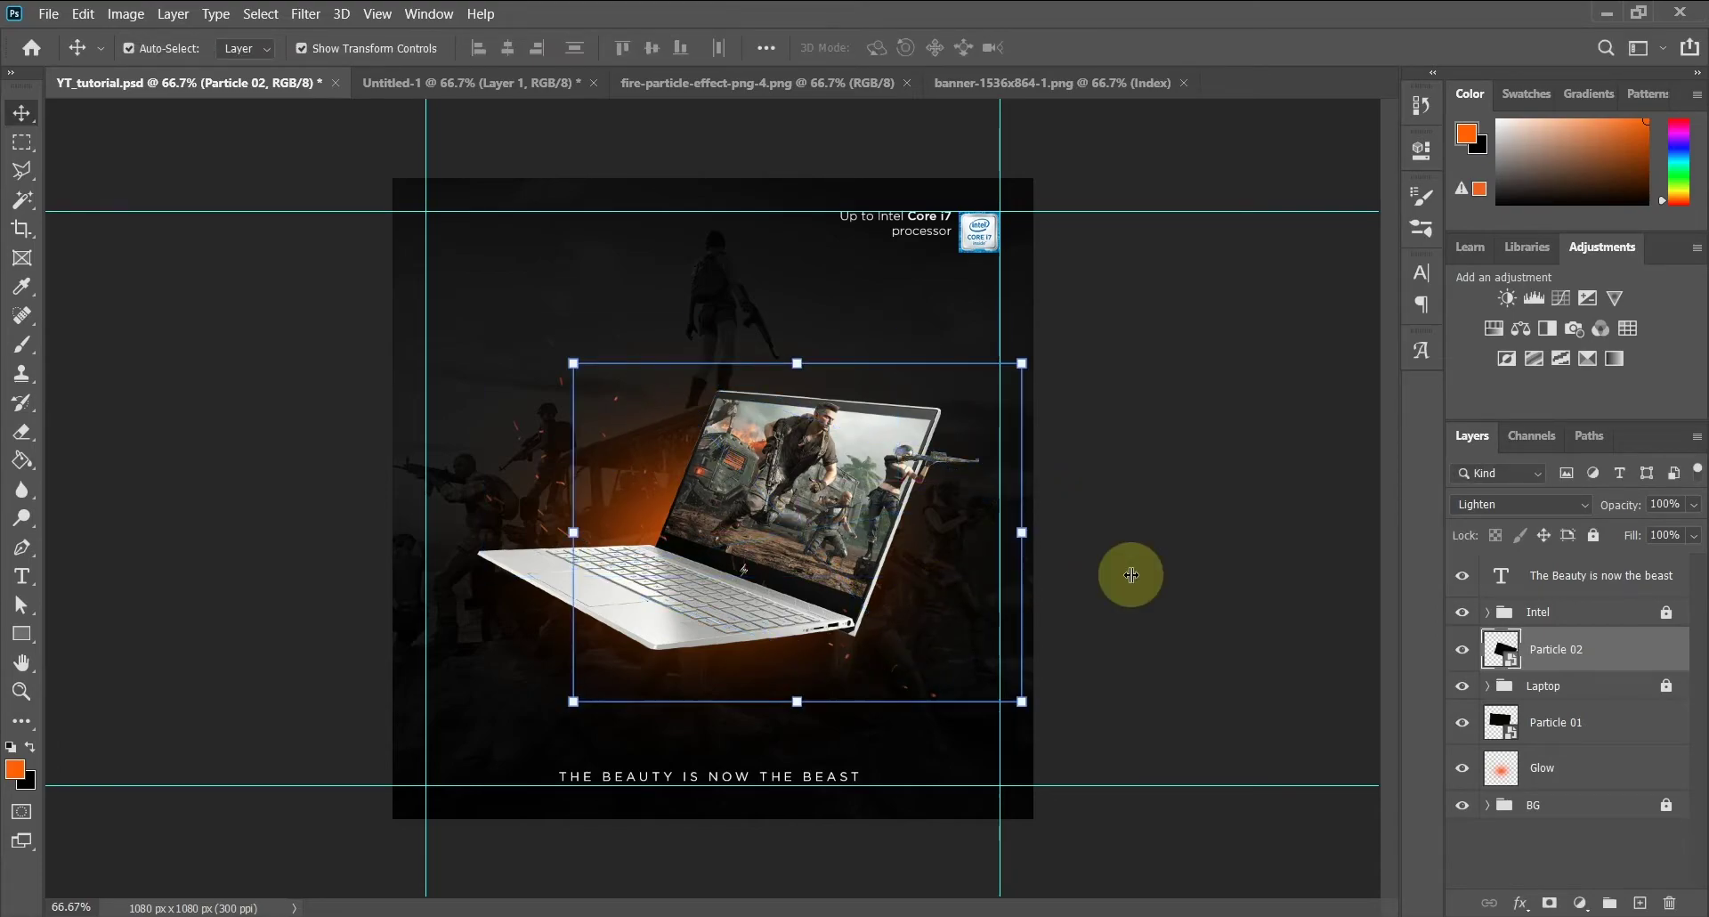
pyautogui.click(1221, 576)
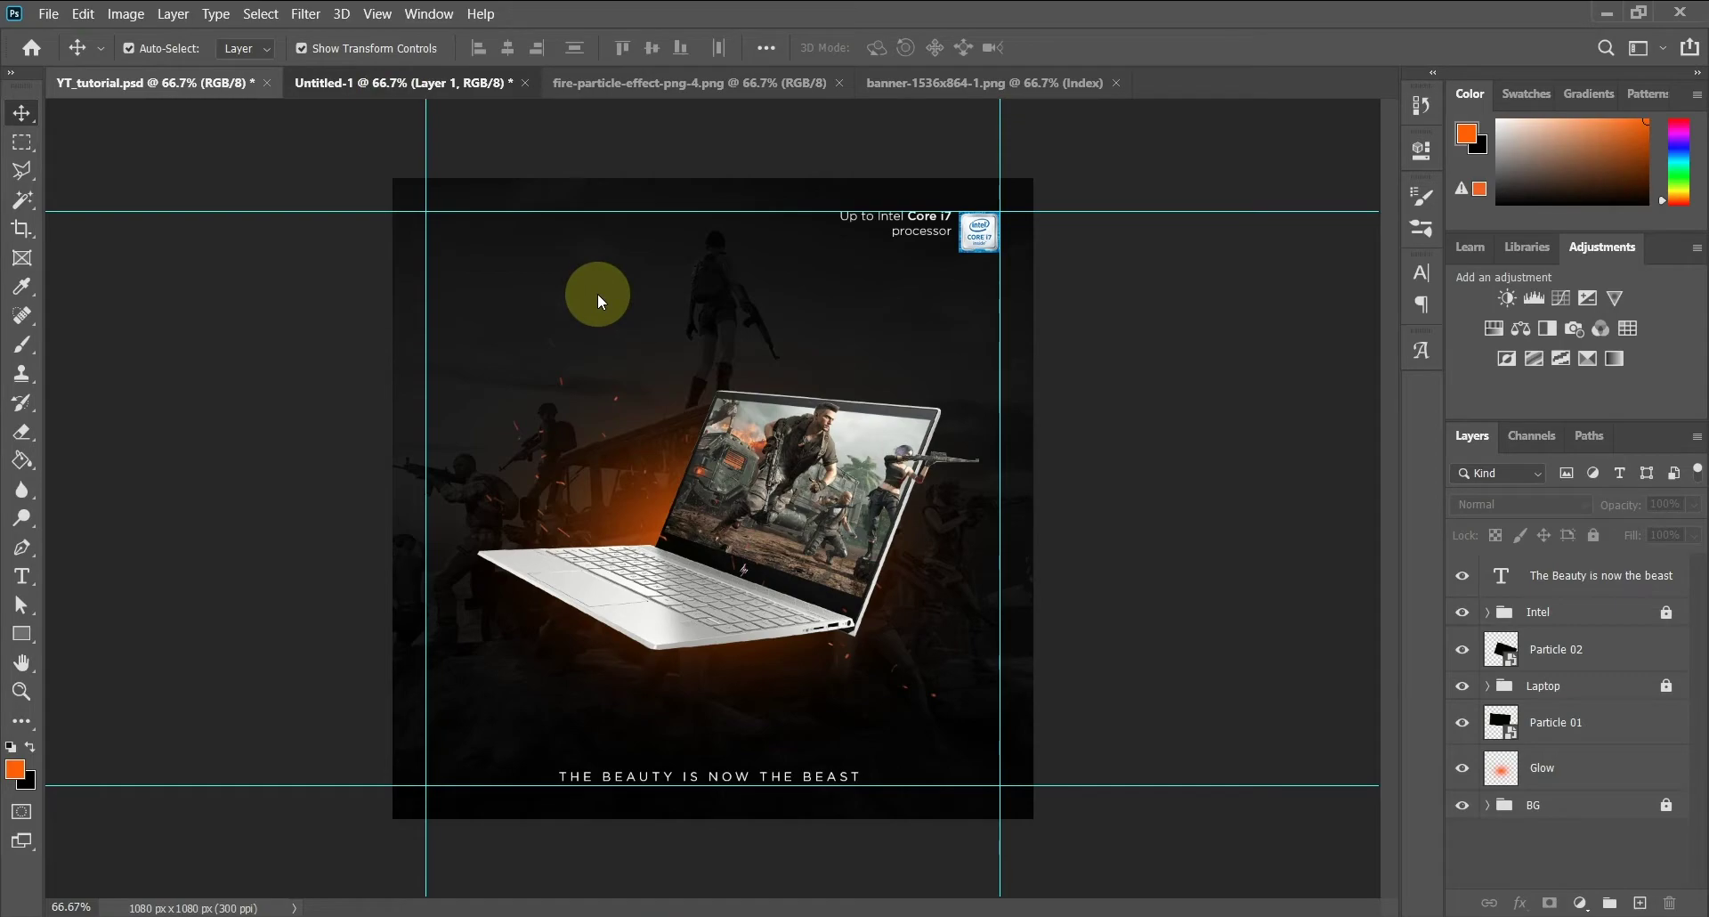
# Copy the white battery icon from Untitled-1 onto the poster, between the laptop and the tagline's left part, and name its layer Battery
pyautogui.hotkey('ctrl', 'Tab')
pyautogui.click(637, 302)
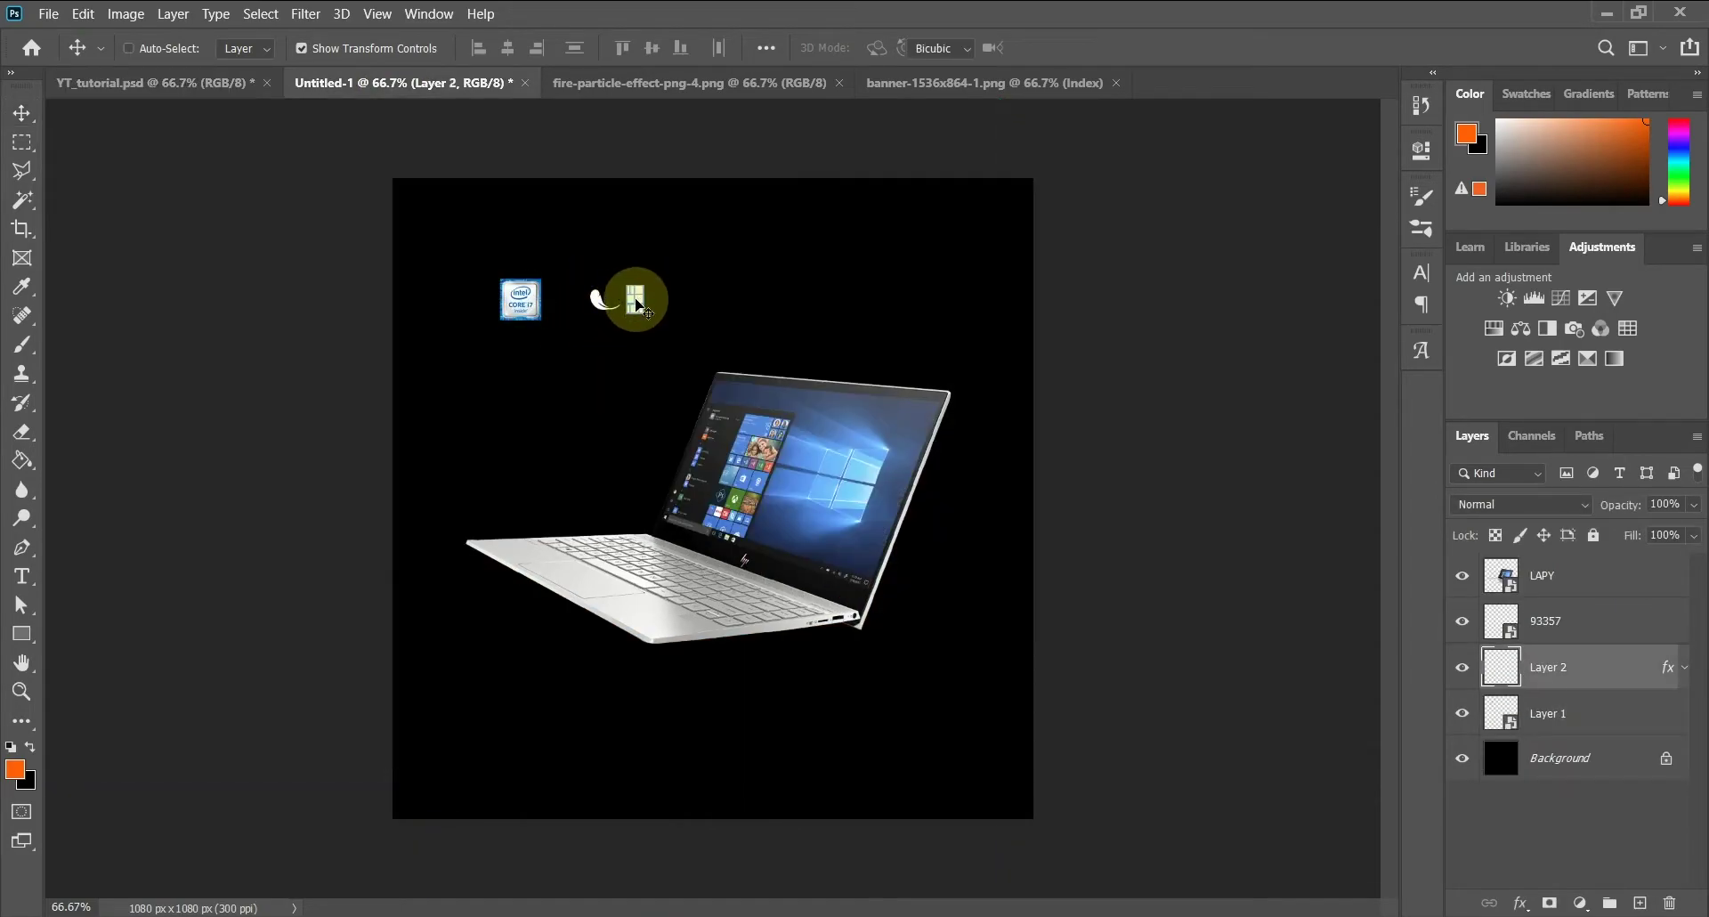
pyautogui.moveTo(636, 303); pyautogui.dragTo(591, 239)
pyautogui.hotkey('ctrl', 'z')
pyautogui.moveTo(637, 302); pyautogui.dragTo(613, 706)
pyautogui.hotkey('ctrl', '+')
pyautogui.moveTo(789, 657); pyautogui.dragTo(822, 433)
pyautogui.doubleClick(1549, 575)
pyautogui.write('Battery')
pyautogui.press('Return')
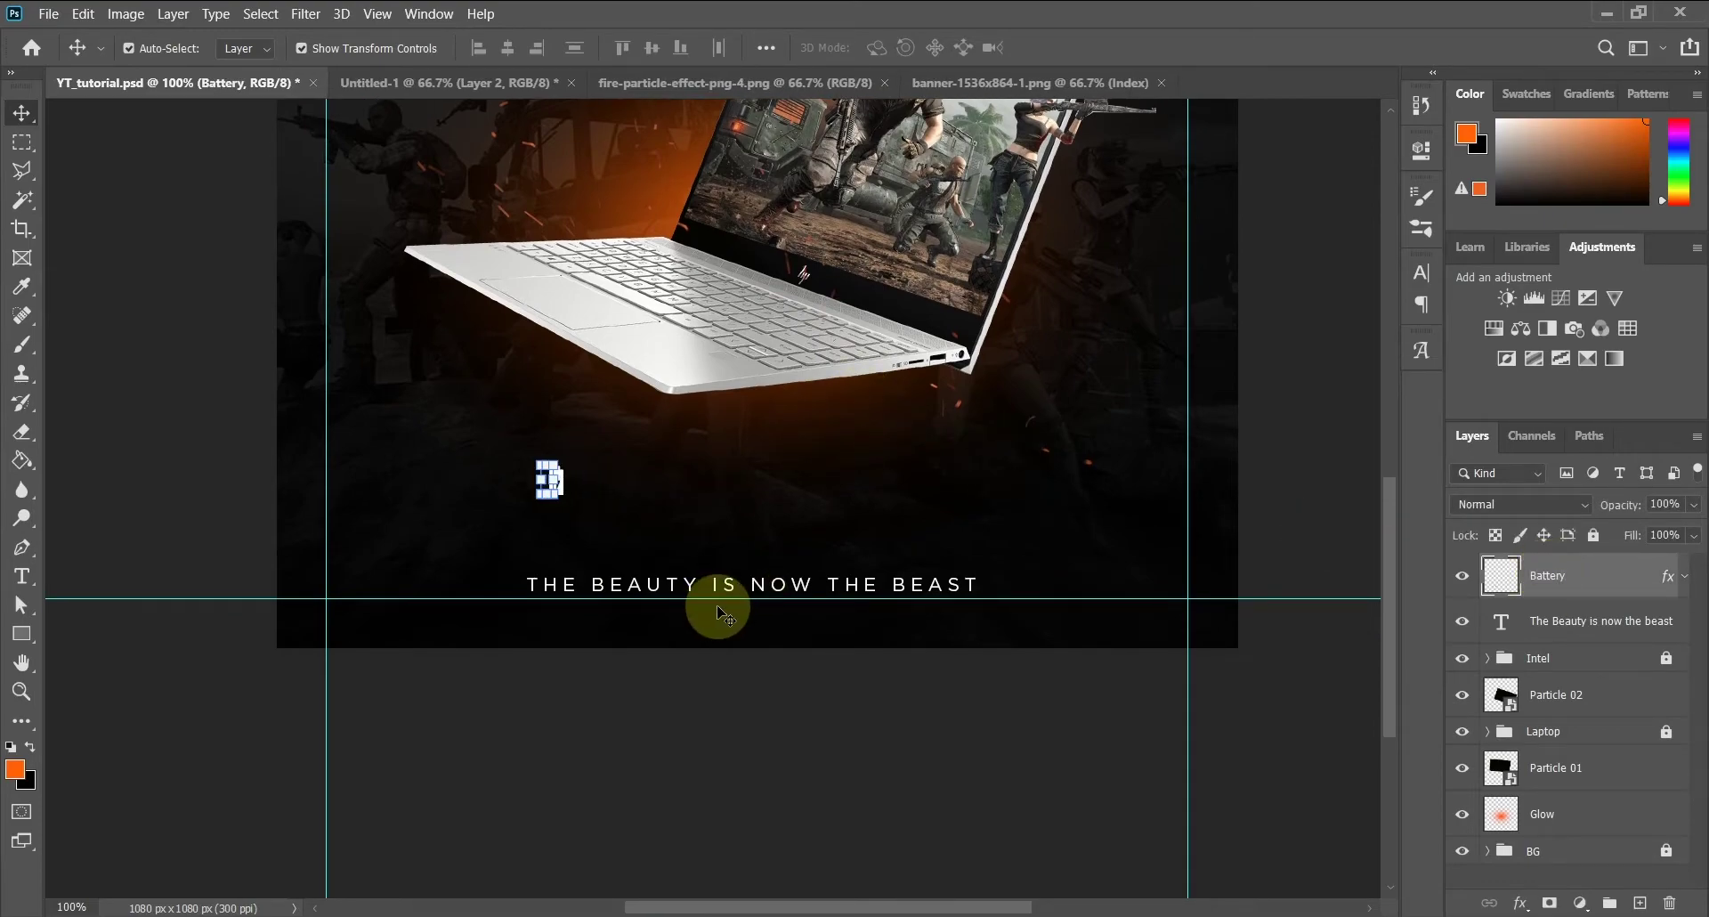
pyautogui.click(137, 484)
# Start a left-aligned text line beside the battery icon, formatted in white Gotham Book at 5 pt
pyautogui.click(22, 576)
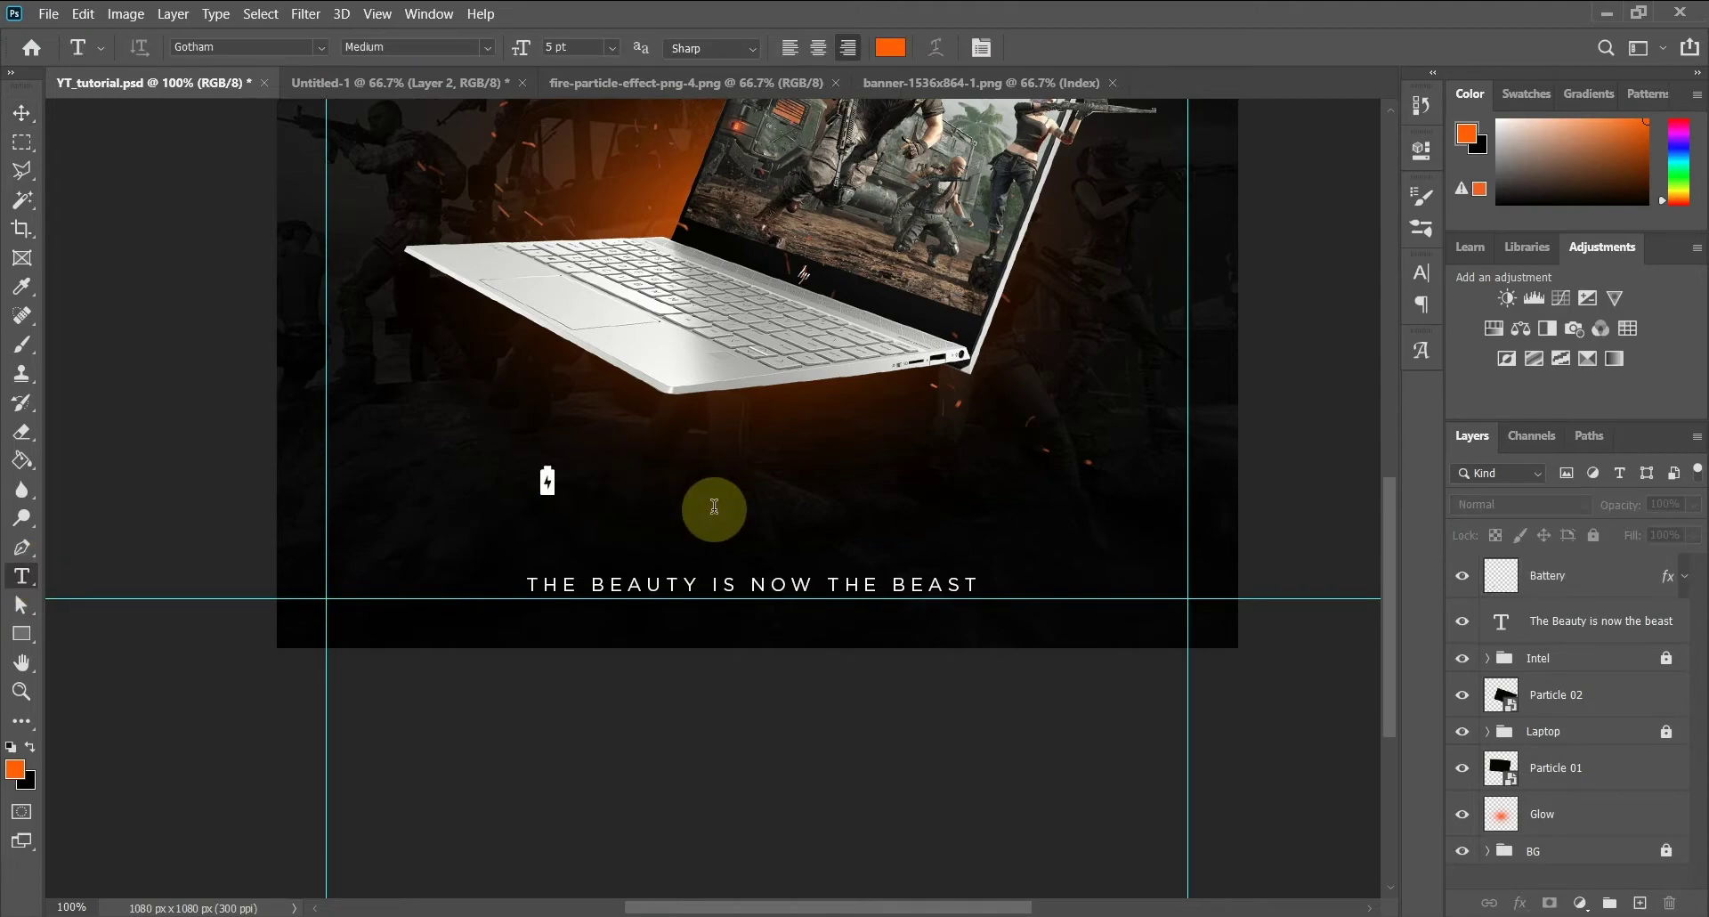
pyautogui.click(570, 477)
pyautogui.click(1421, 305)
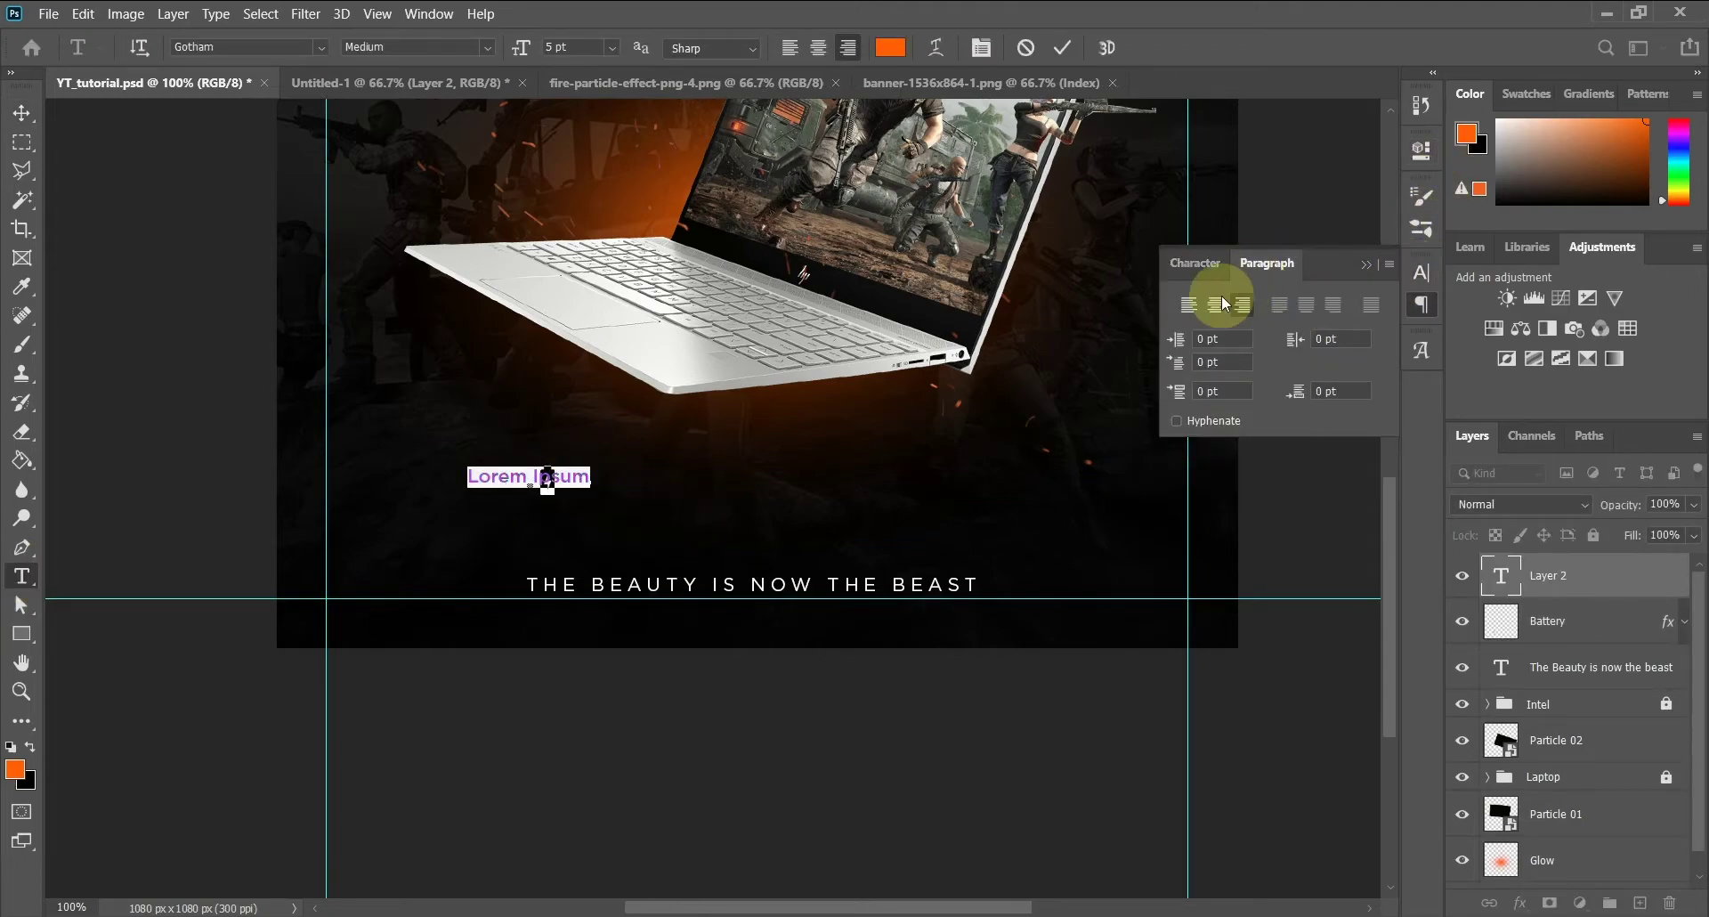
pyautogui.click(1191, 310)
pyautogui.click(1194, 263)
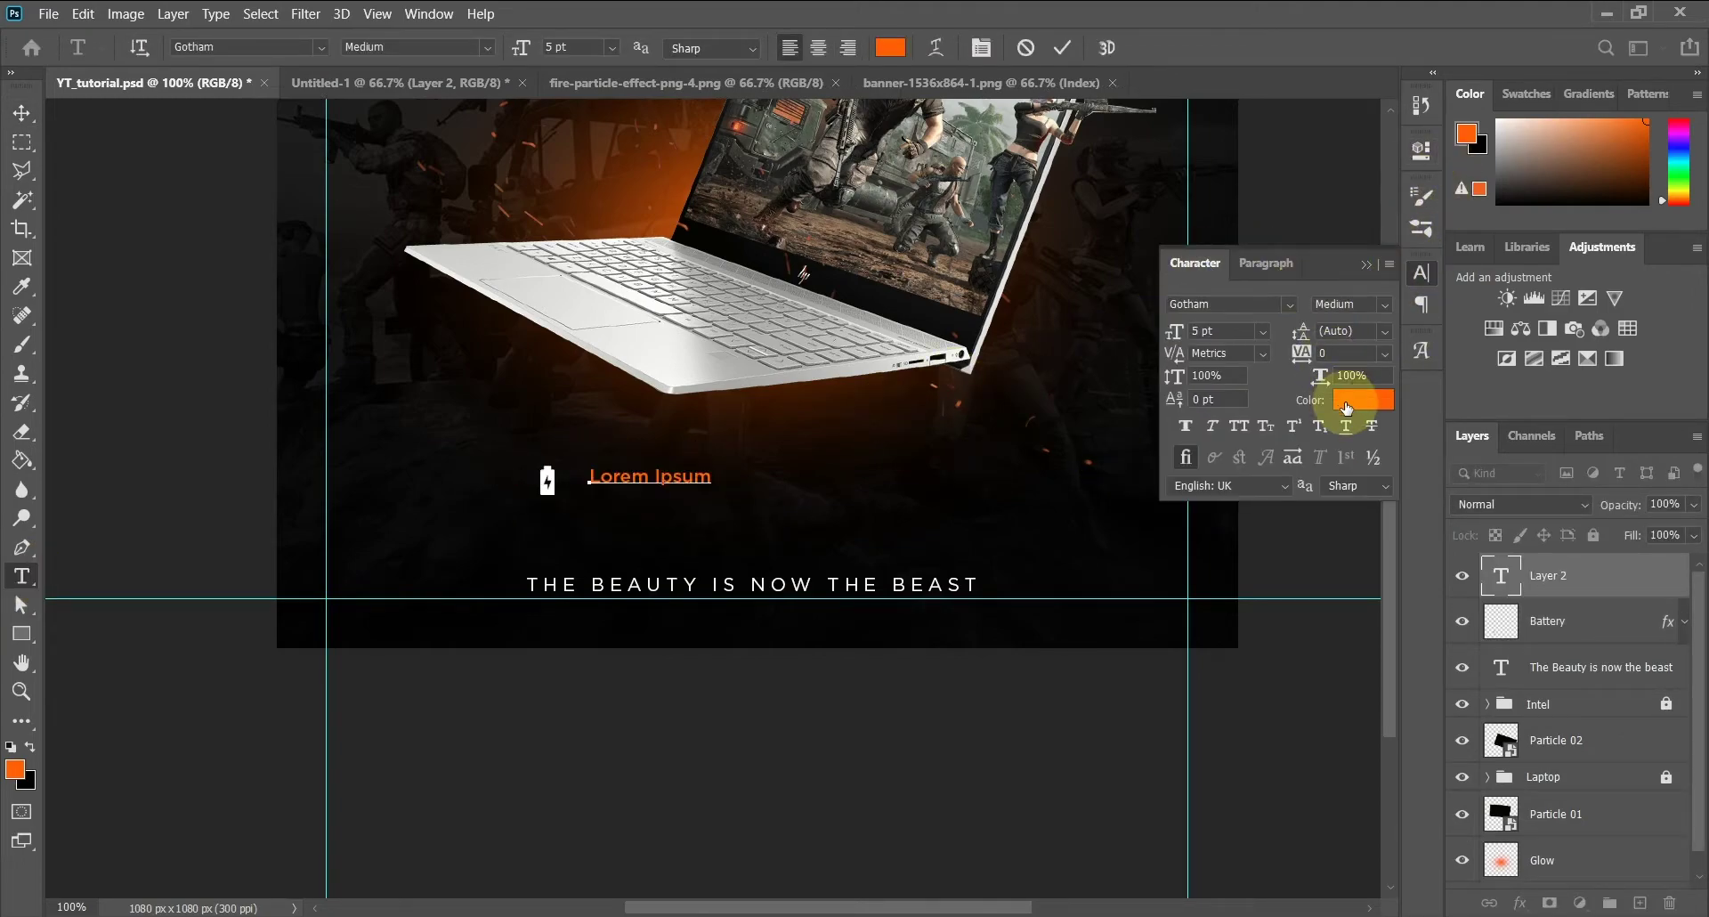
pyautogui.click(1340, 392)
pyautogui.click(1646, 267)
pyautogui.click(1351, 303)
pyautogui.click(1362, 356)
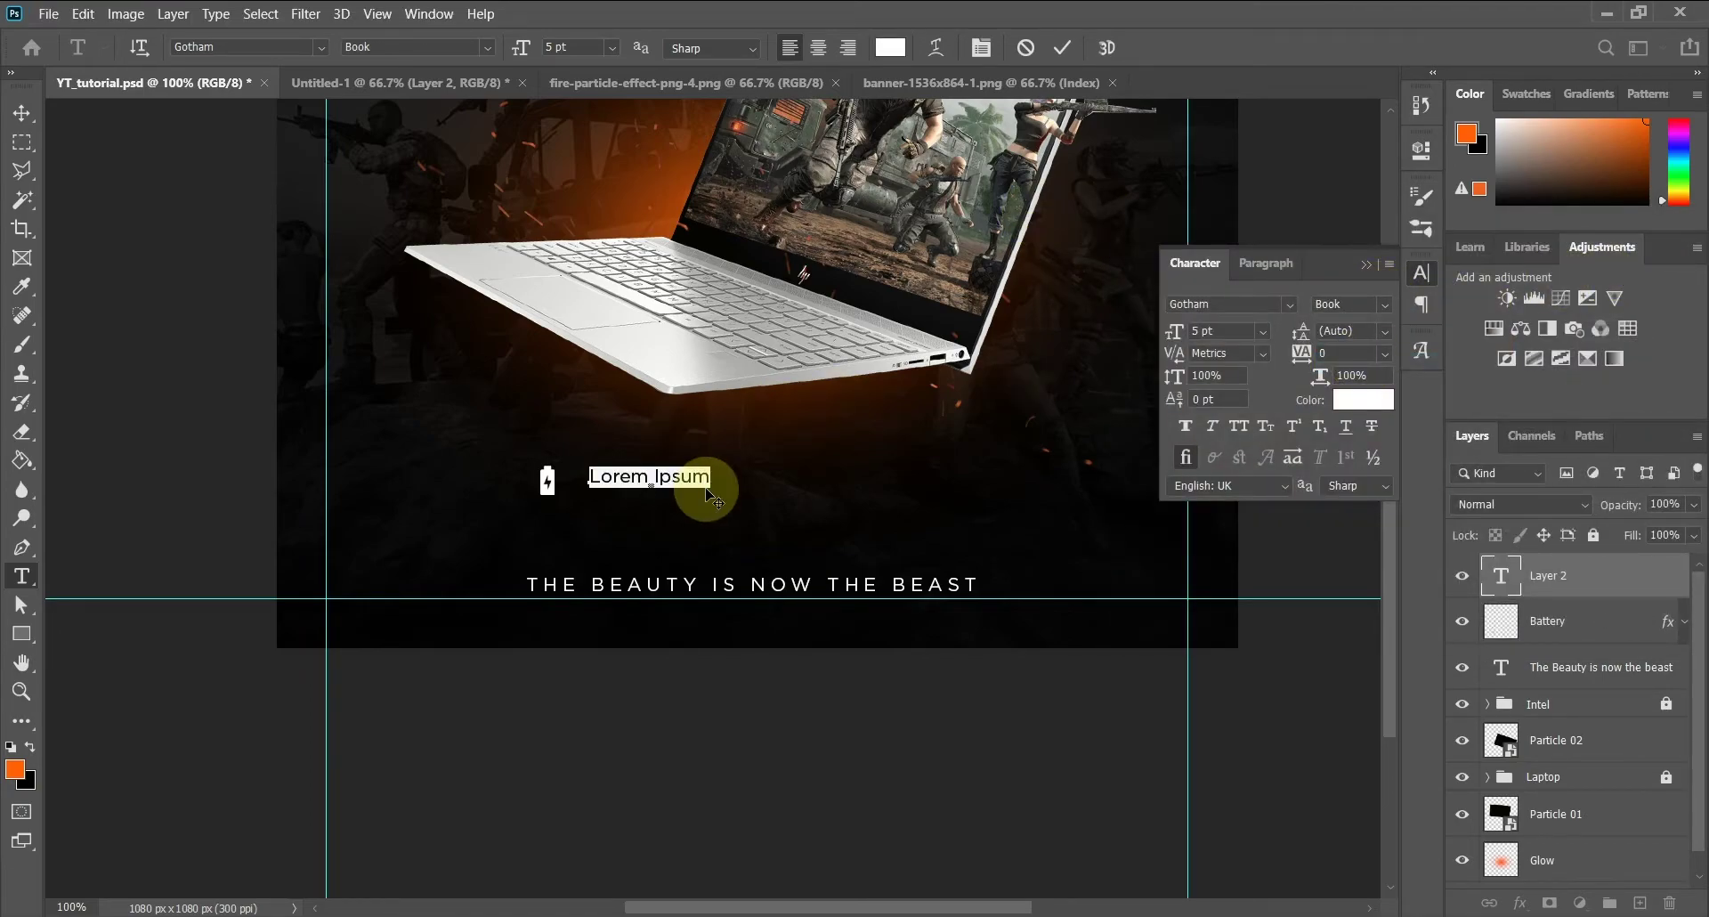
# Enter the text "Long" beside the battery icon and format it in all caps
pyautogui.write('g')
pyautogui.hotkey('ctrl', 'a')
pyautogui.click(1238, 426)
# Enlarge the LONG text to about 5.88 pt and duplicate its layer
pyautogui.click(22, 113)
pyautogui.moveTo(647, 465); pyautogui.dragTo(659, 464)
pyautogui.click(1125, 47)
pyautogui.hotkey('ctrl', 'j')
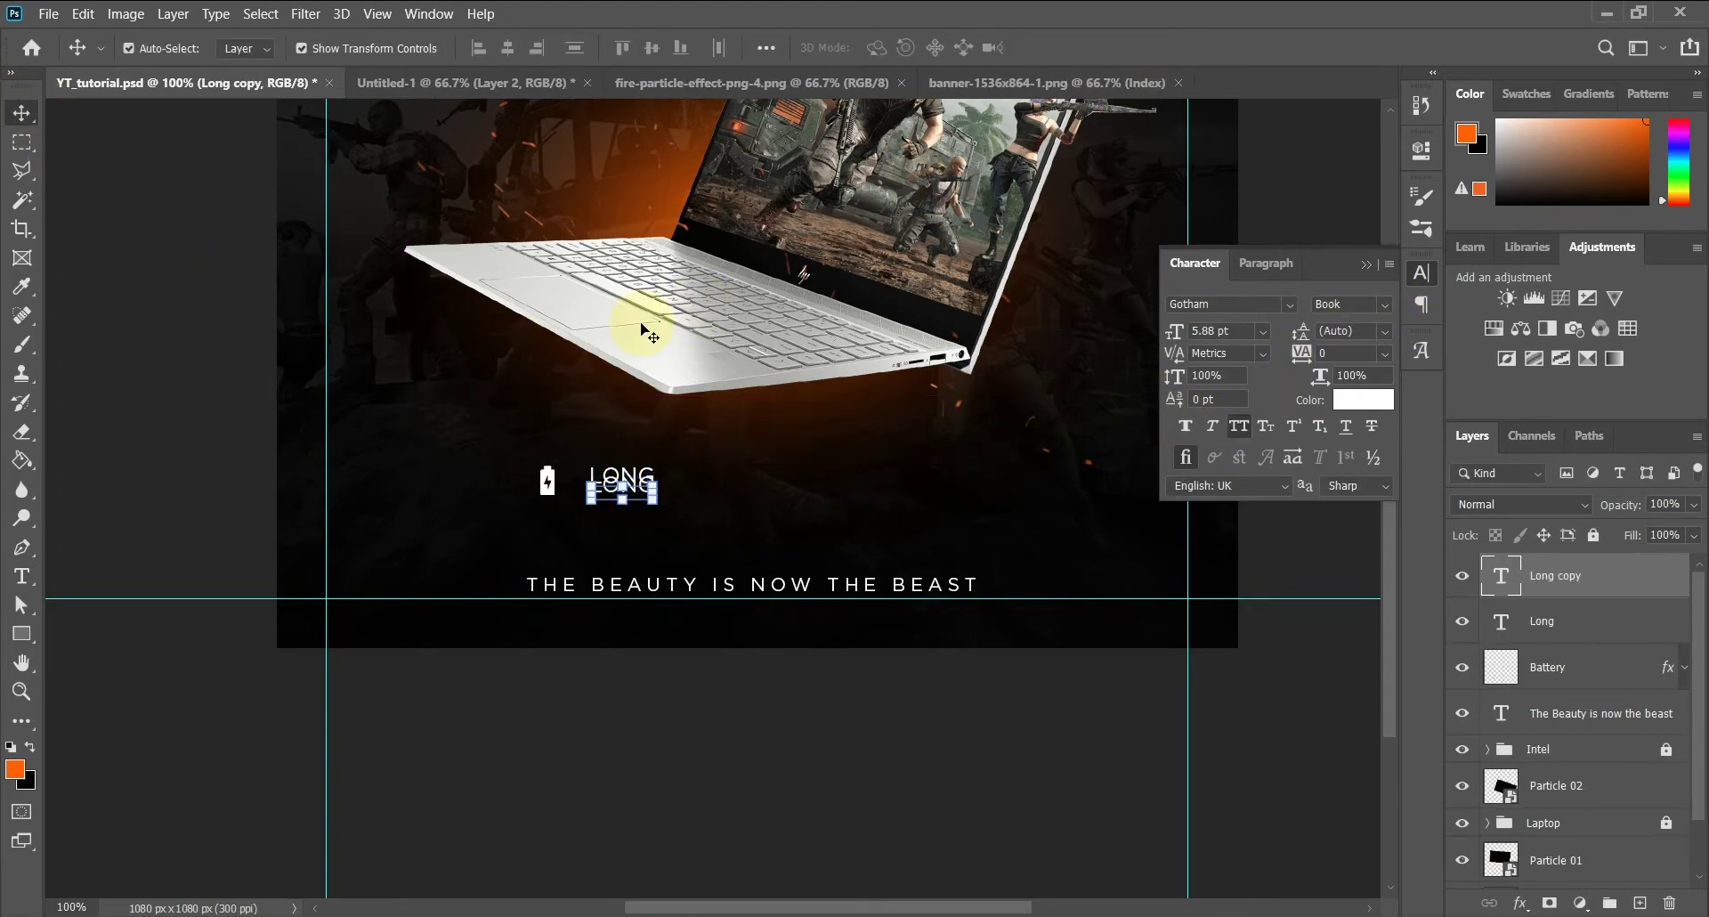
# Replace the text of the duplicated LONG line with "Battery Life"
pyautogui.press('t')
pyautogui.click(629, 501)
pyautogui.hotkey('ctrl', 'a')
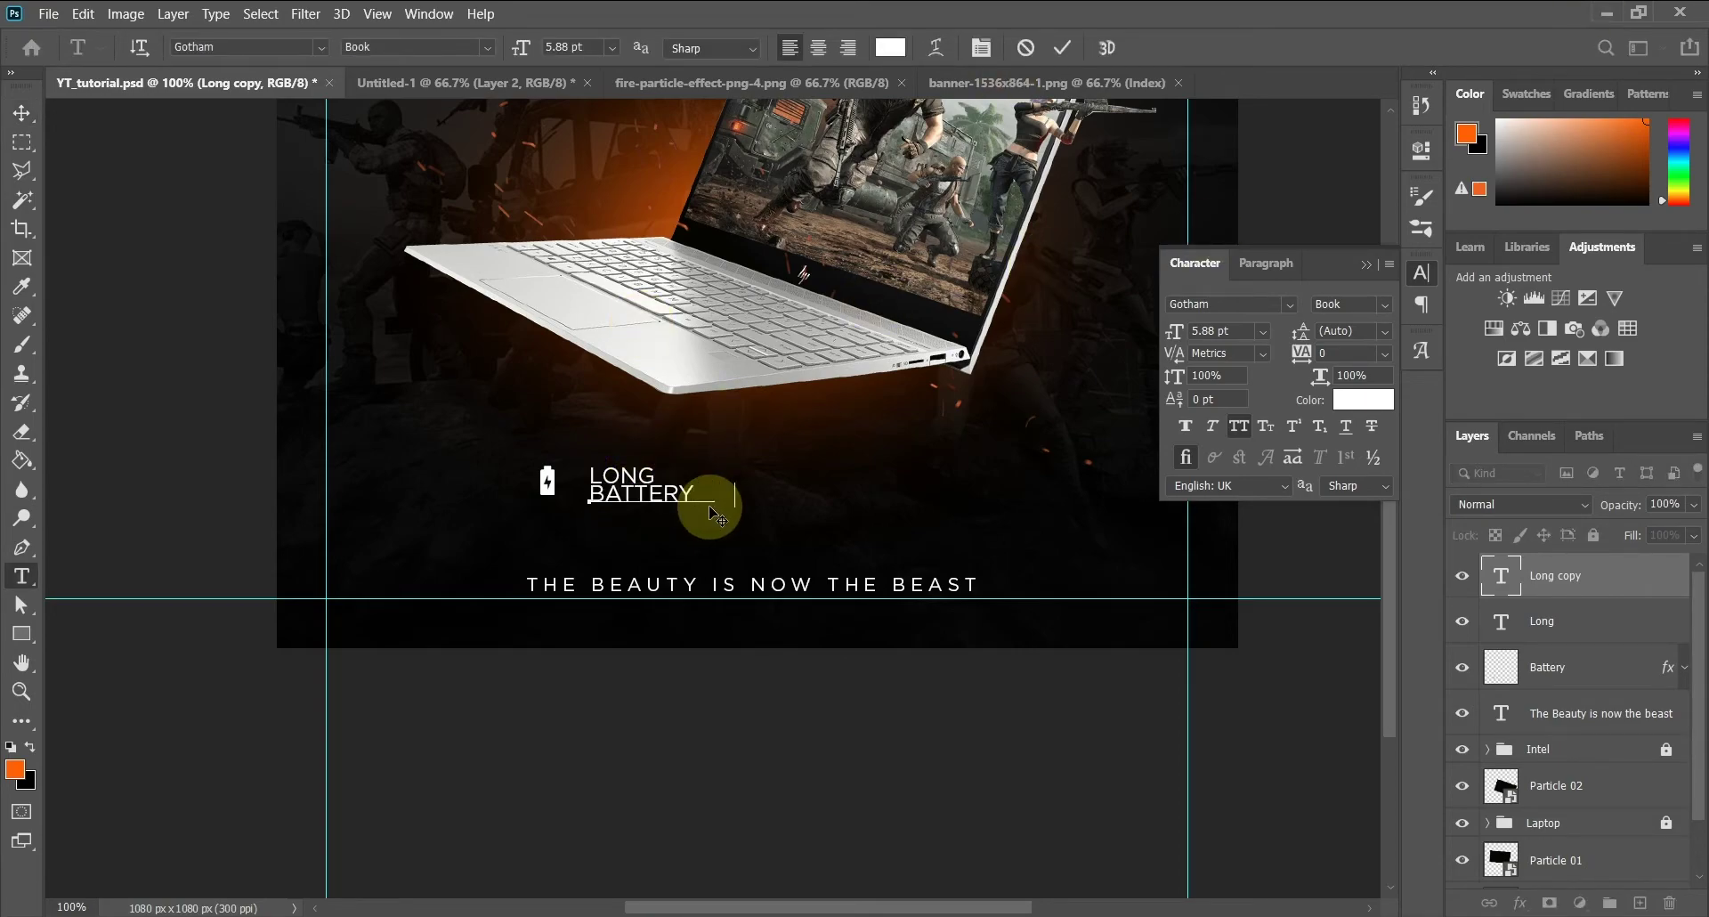
# Shrink the BATTERY LIFE line to about 2.41 pt to match LONG's width and place it directly beneath LONG
pyautogui.click(22, 113)
pyautogui.moveTo(747, 496); pyautogui.dragTo(656, 493)
pyautogui.press('Return')
pyautogui.click(613, 691)
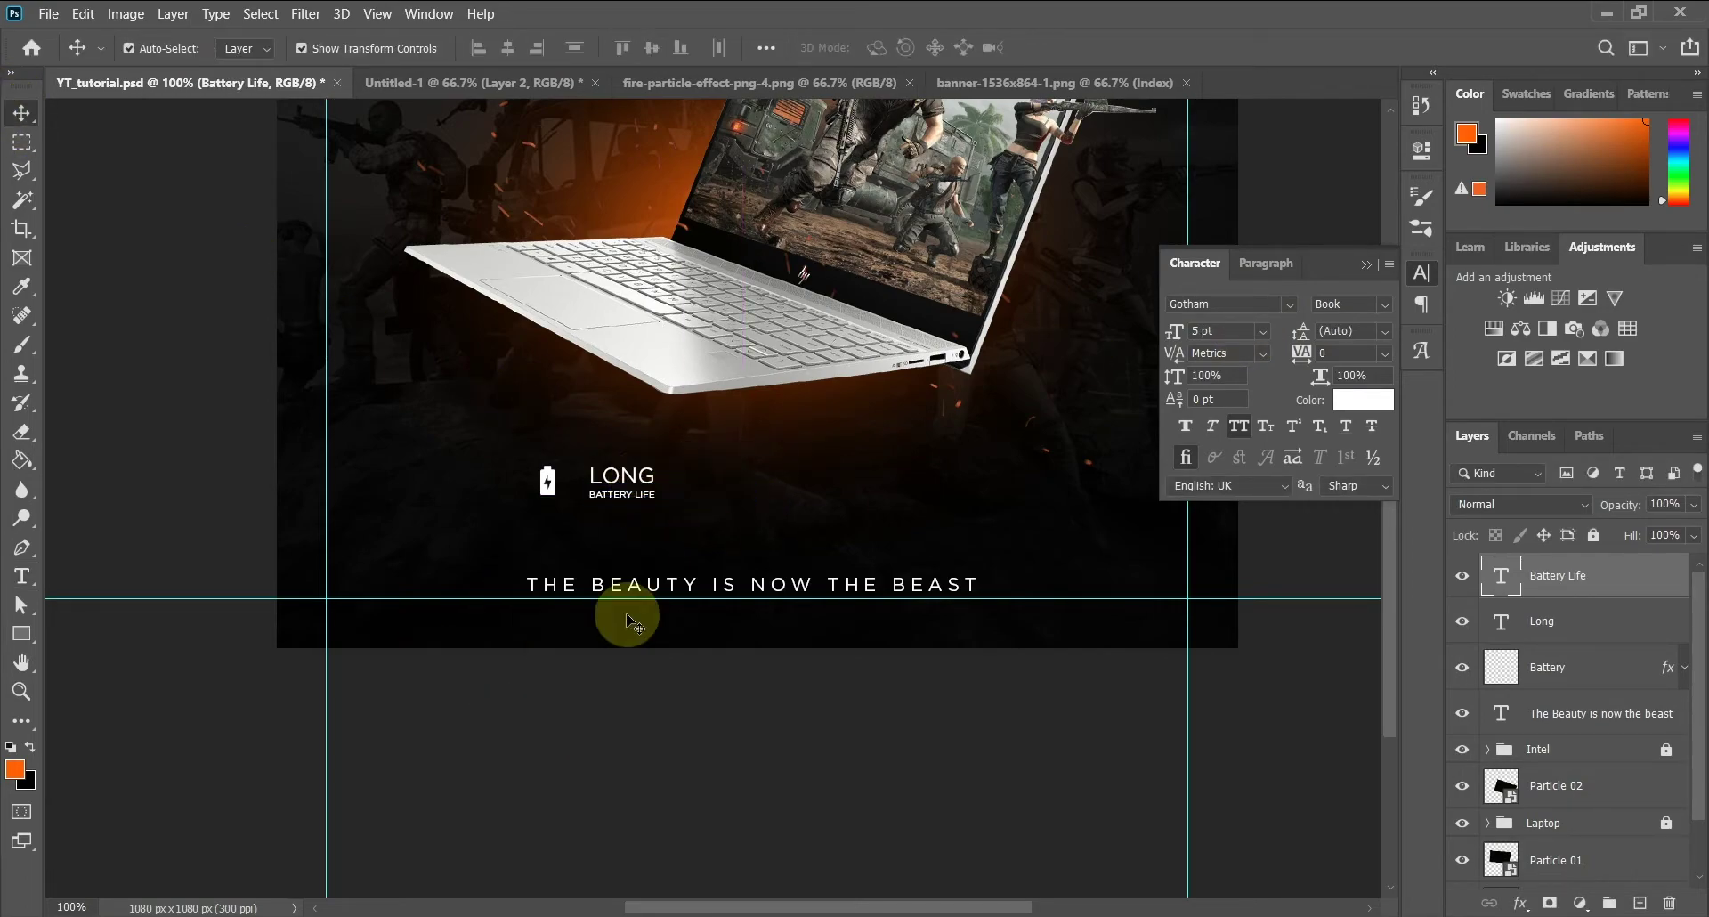
pyautogui.click(622, 495)
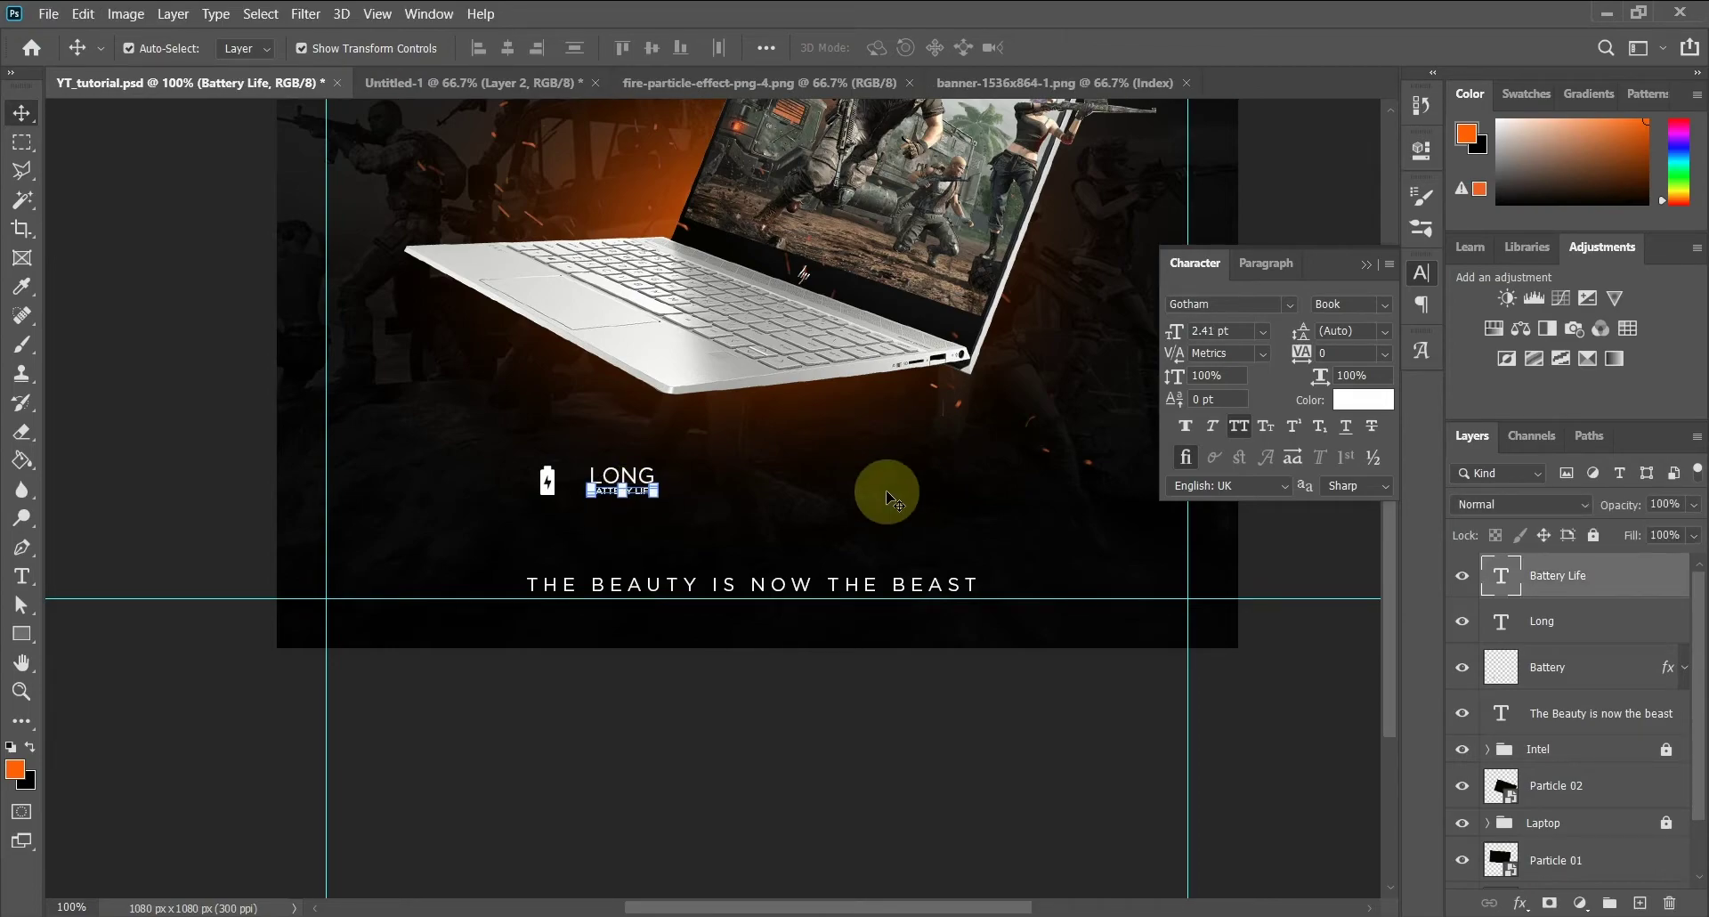
pyautogui.click(731, 787)
# Scale the two text lines together to about 6.37 pt for LONG and 2.61 pt for BATTERY LIFE, placing them beside the battery icon
pyautogui.click(1546, 621)
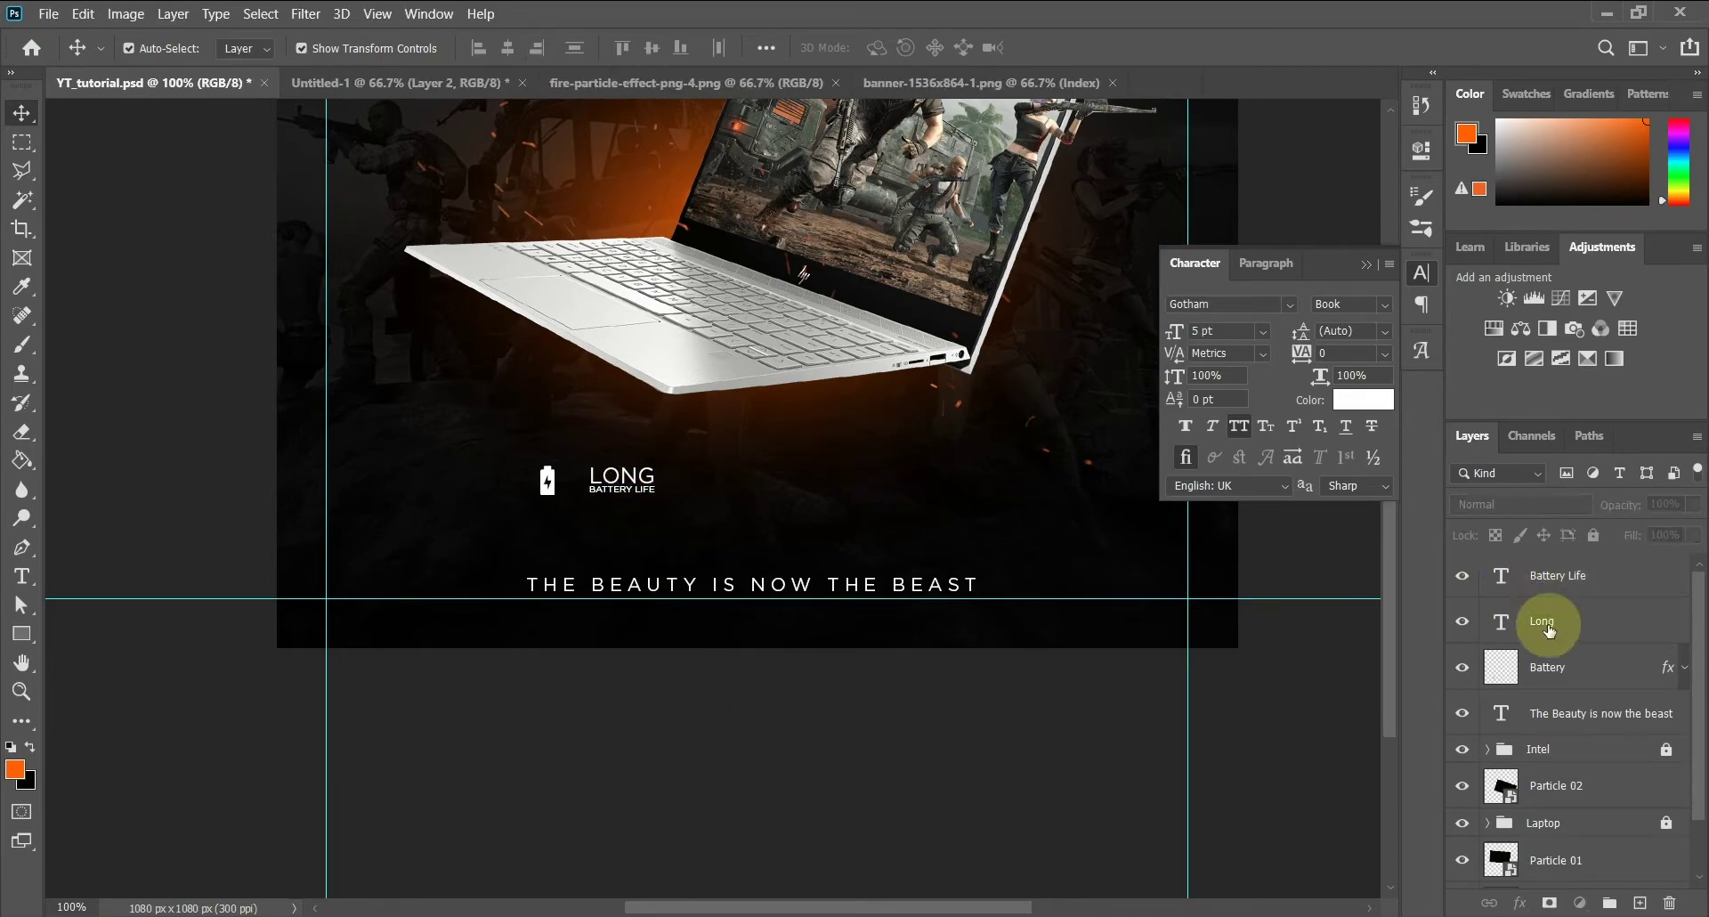
pyautogui.click(1673, 576)
pyautogui.keyDown('ctrl'); pyautogui.click(1665, 620); pyautogui.keyUp('ctrl')
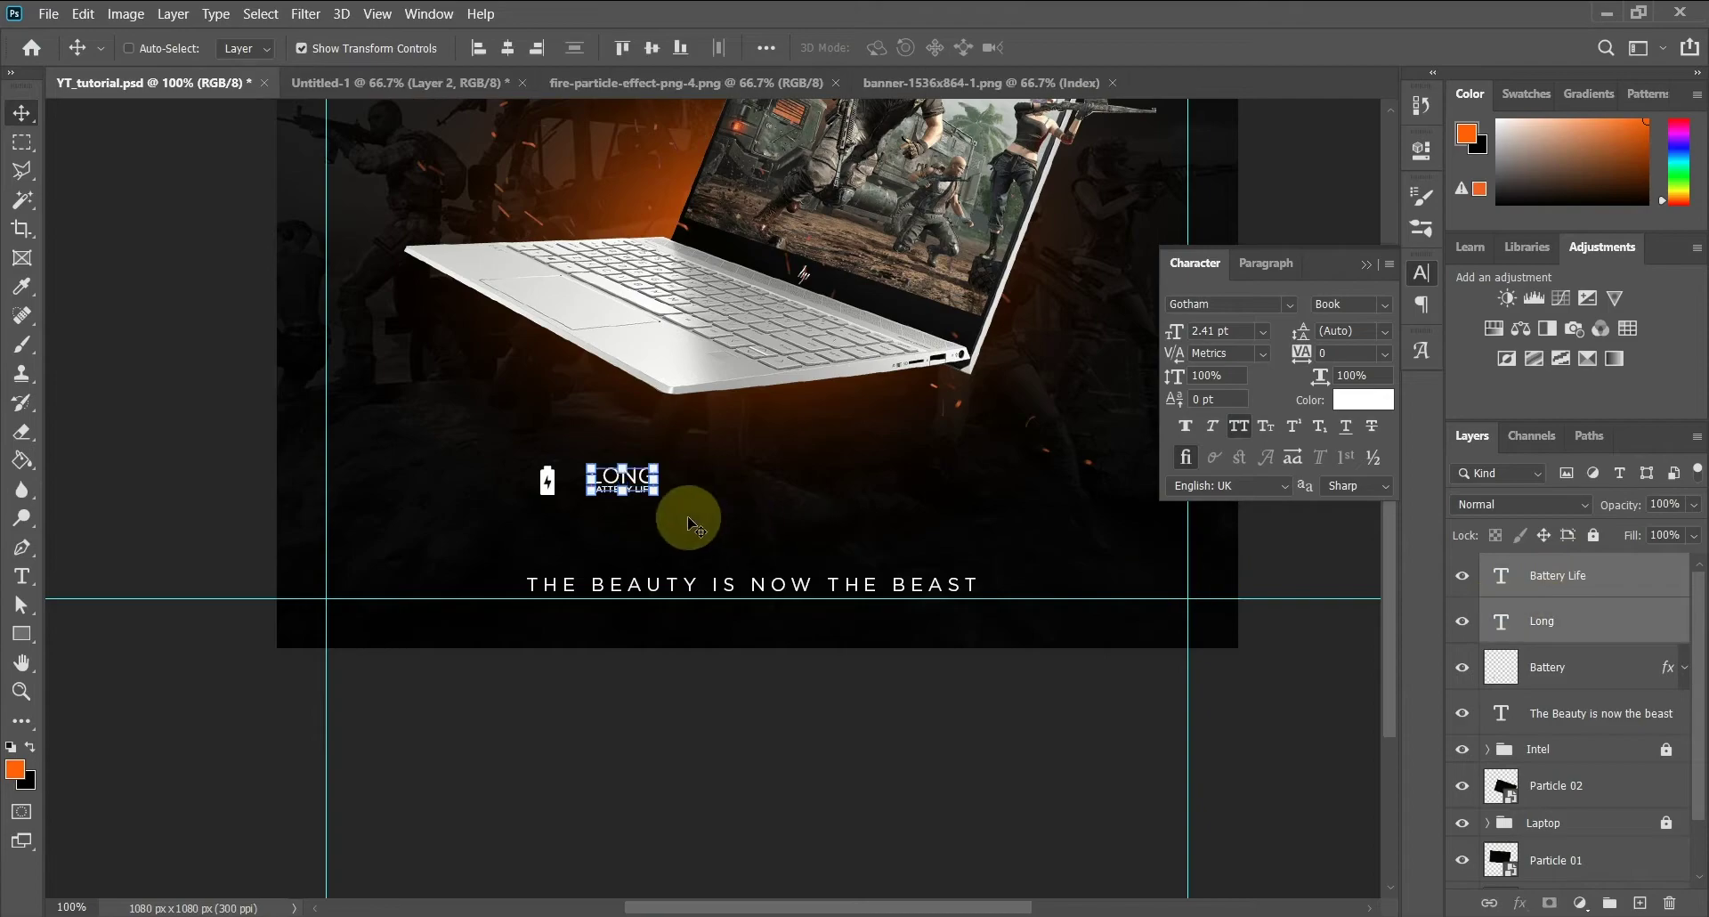
pyautogui.hotkey('ctrl', 't')
pyautogui.hotkey('ctrl', '+')
pyautogui.moveTo(538, 446); pyautogui.dragTo(470, 449)
pyautogui.press('Return')
pyautogui.press('Return')
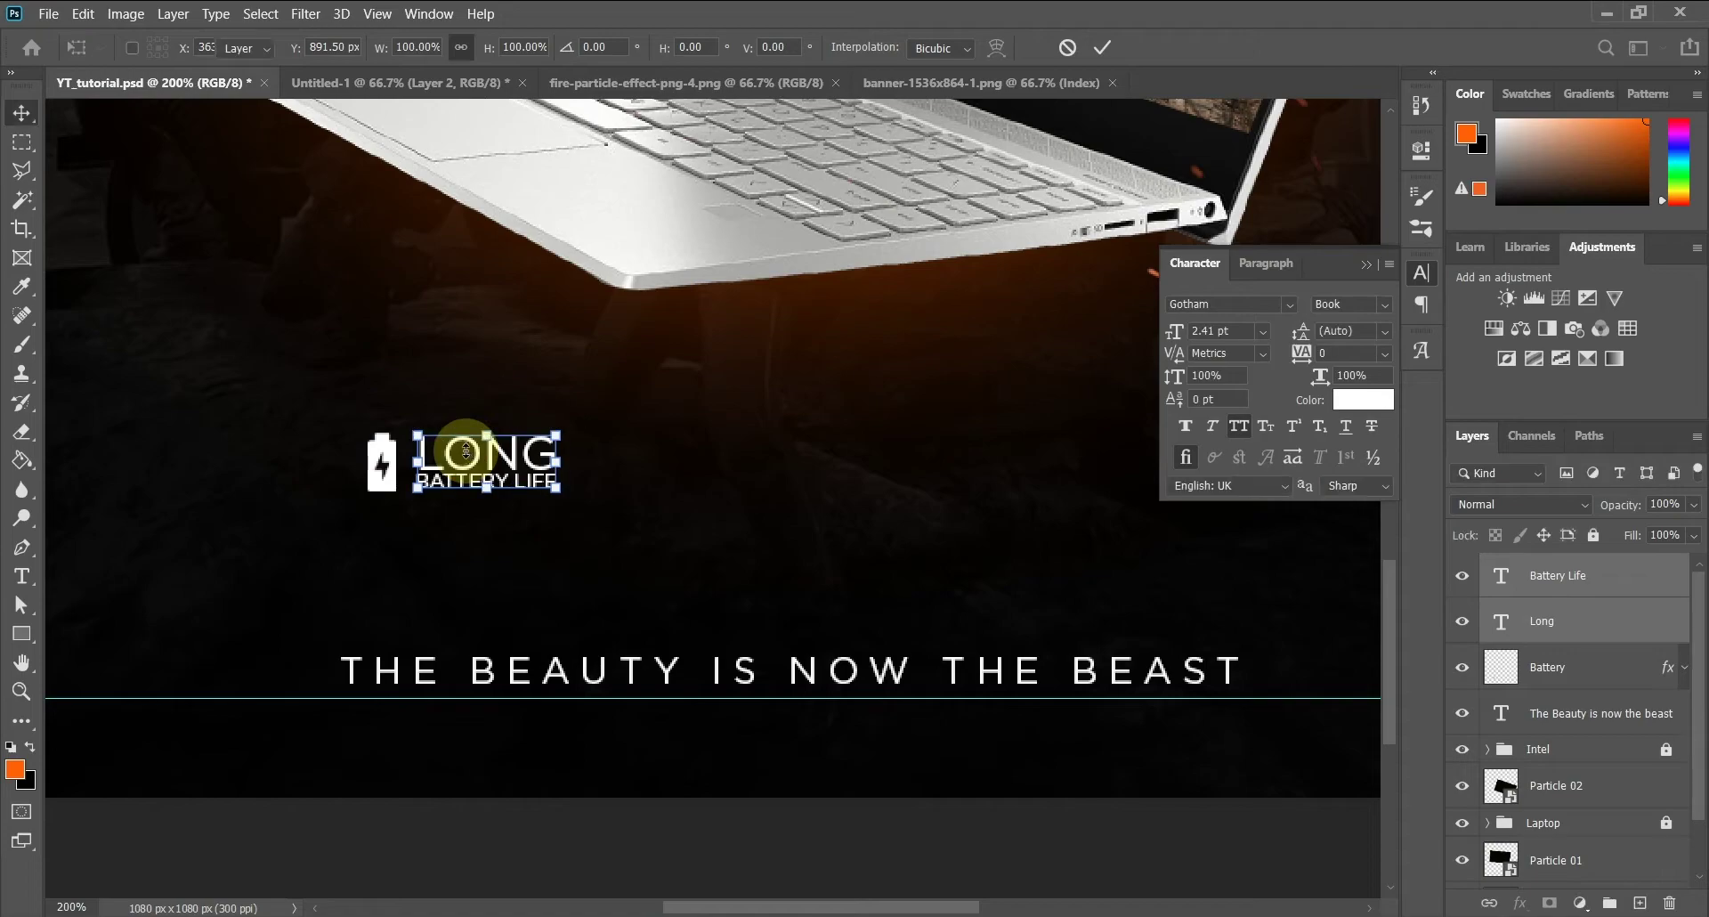
# Nudge the LONG and BATTERY LIFE lines a few pixels left, closer to the battery icon
pyautogui.press('Left')
pyautogui.press('Left')
pyautogui.press('Left')
pyautogui.press('Left')
pyautogui.press('Left')
pyautogui.click(492, 846)
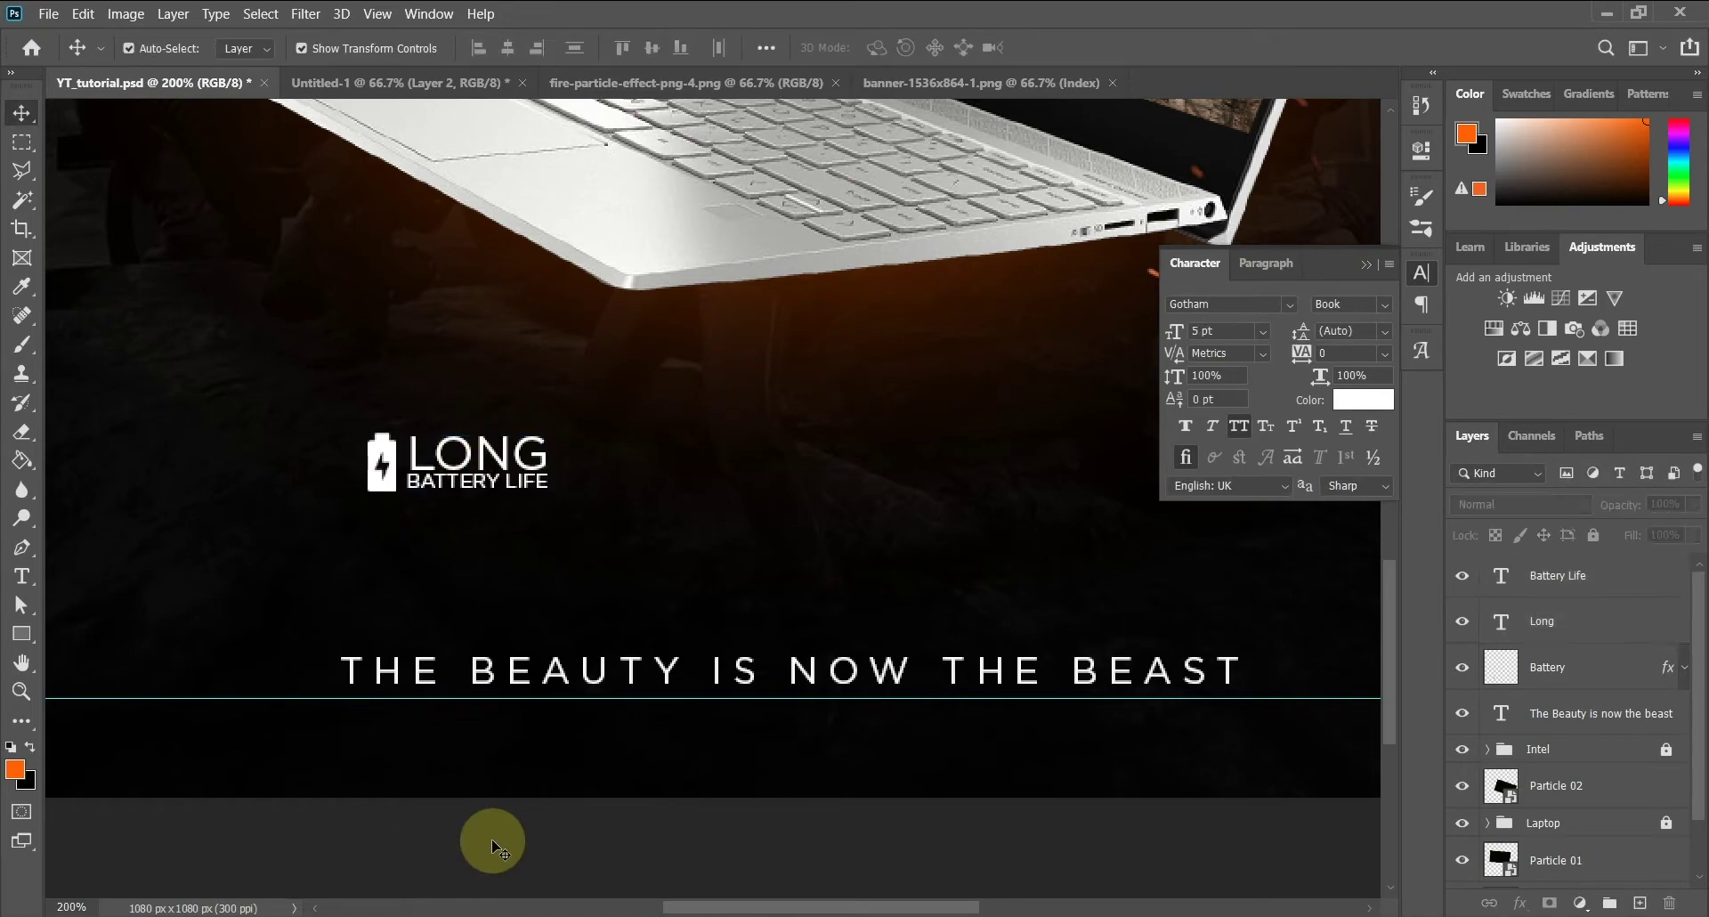
pyautogui.keyDown('ctrl'); pyautogui.click(545, 483); pyautogui.keyUp('ctrl')
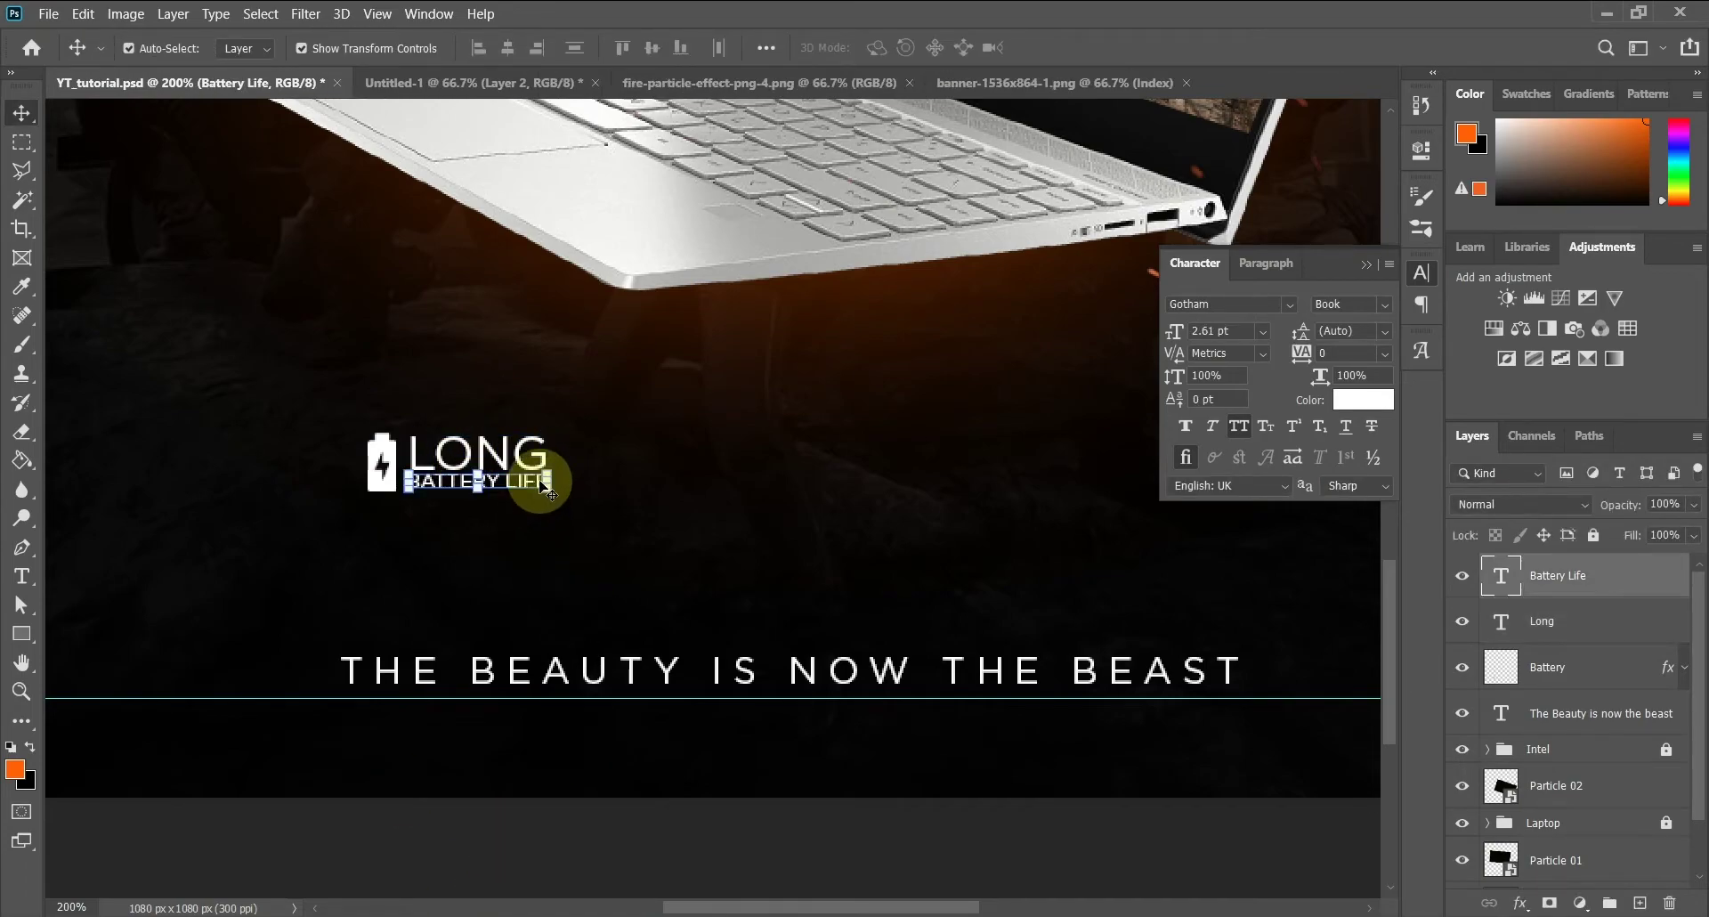
pyautogui.click(495, 436)
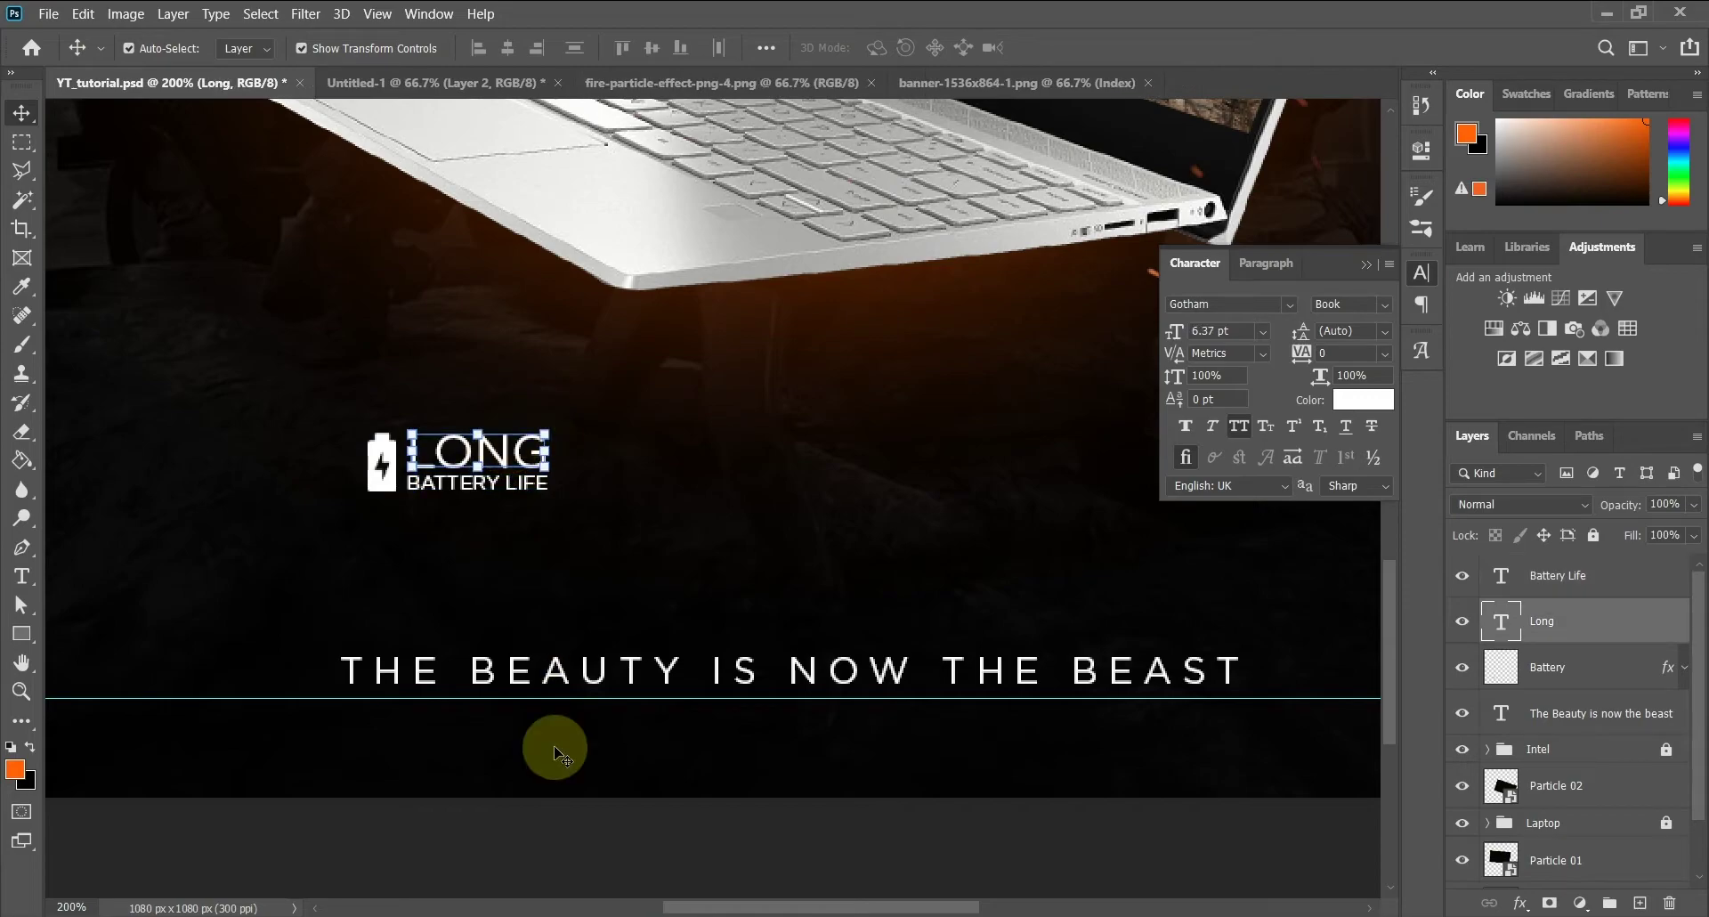
pyautogui.click(524, 835)
# Group the battery icon with its two text layers and name the group Battery Life
pyautogui.hotkey('ctrl', '-')
pyautogui.click(1553, 666)
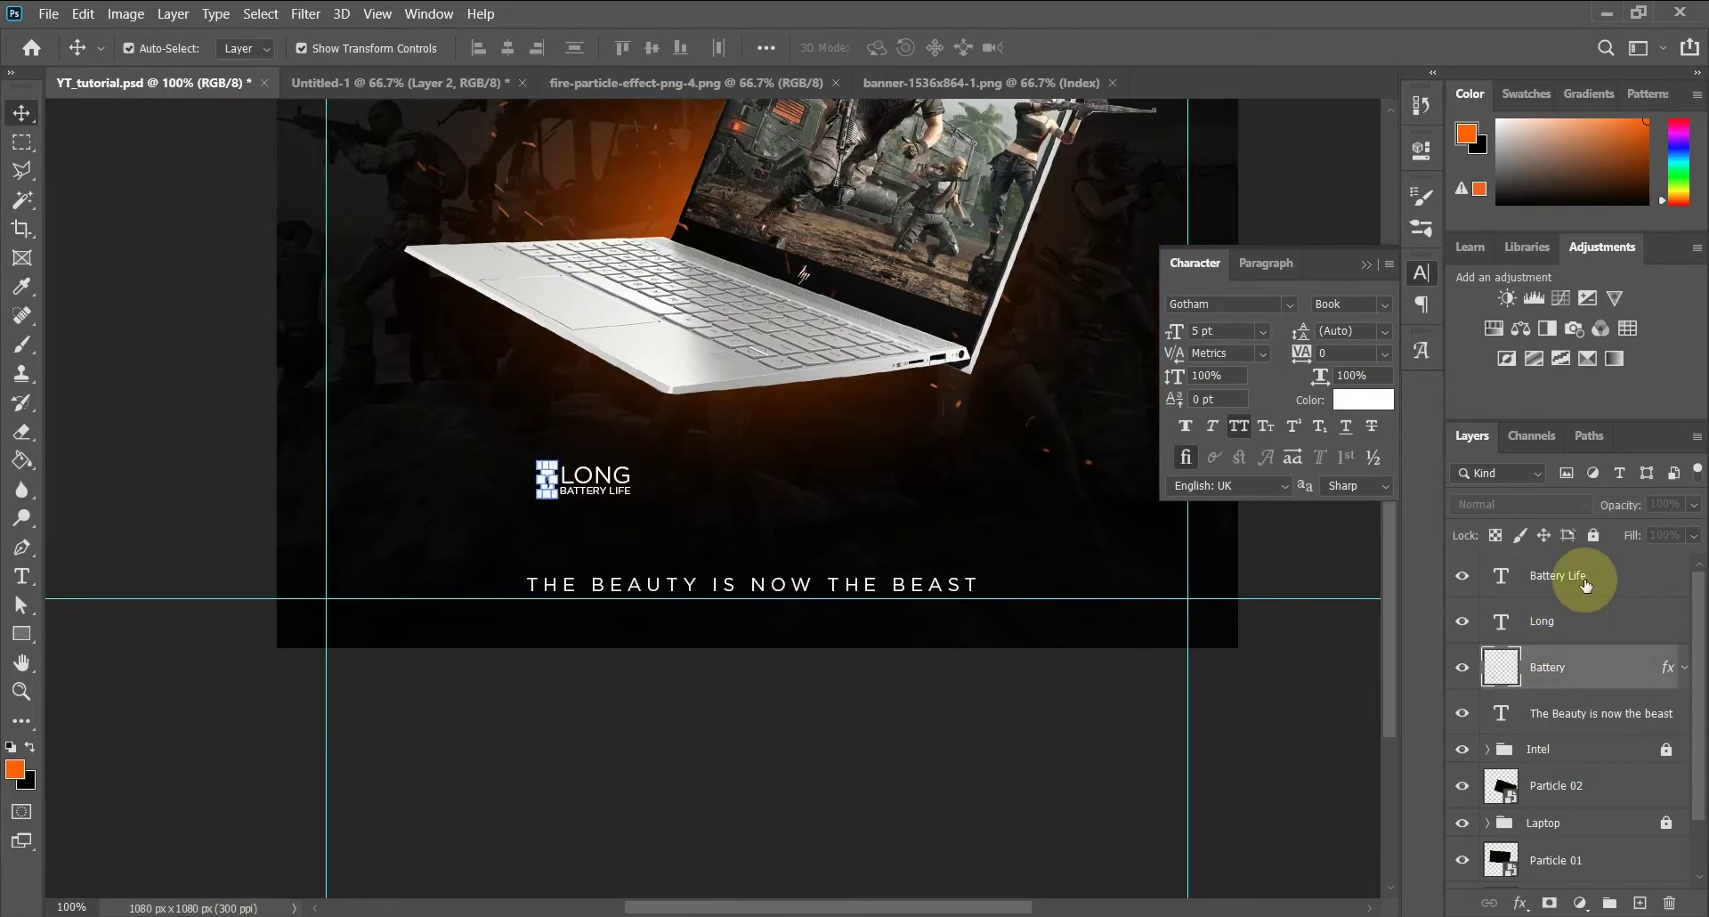
pyautogui.keyDown('shift'); pyautogui.click(1588, 580); pyautogui.keyUp('shift')
pyautogui.hotkey('ctrl', 'g')
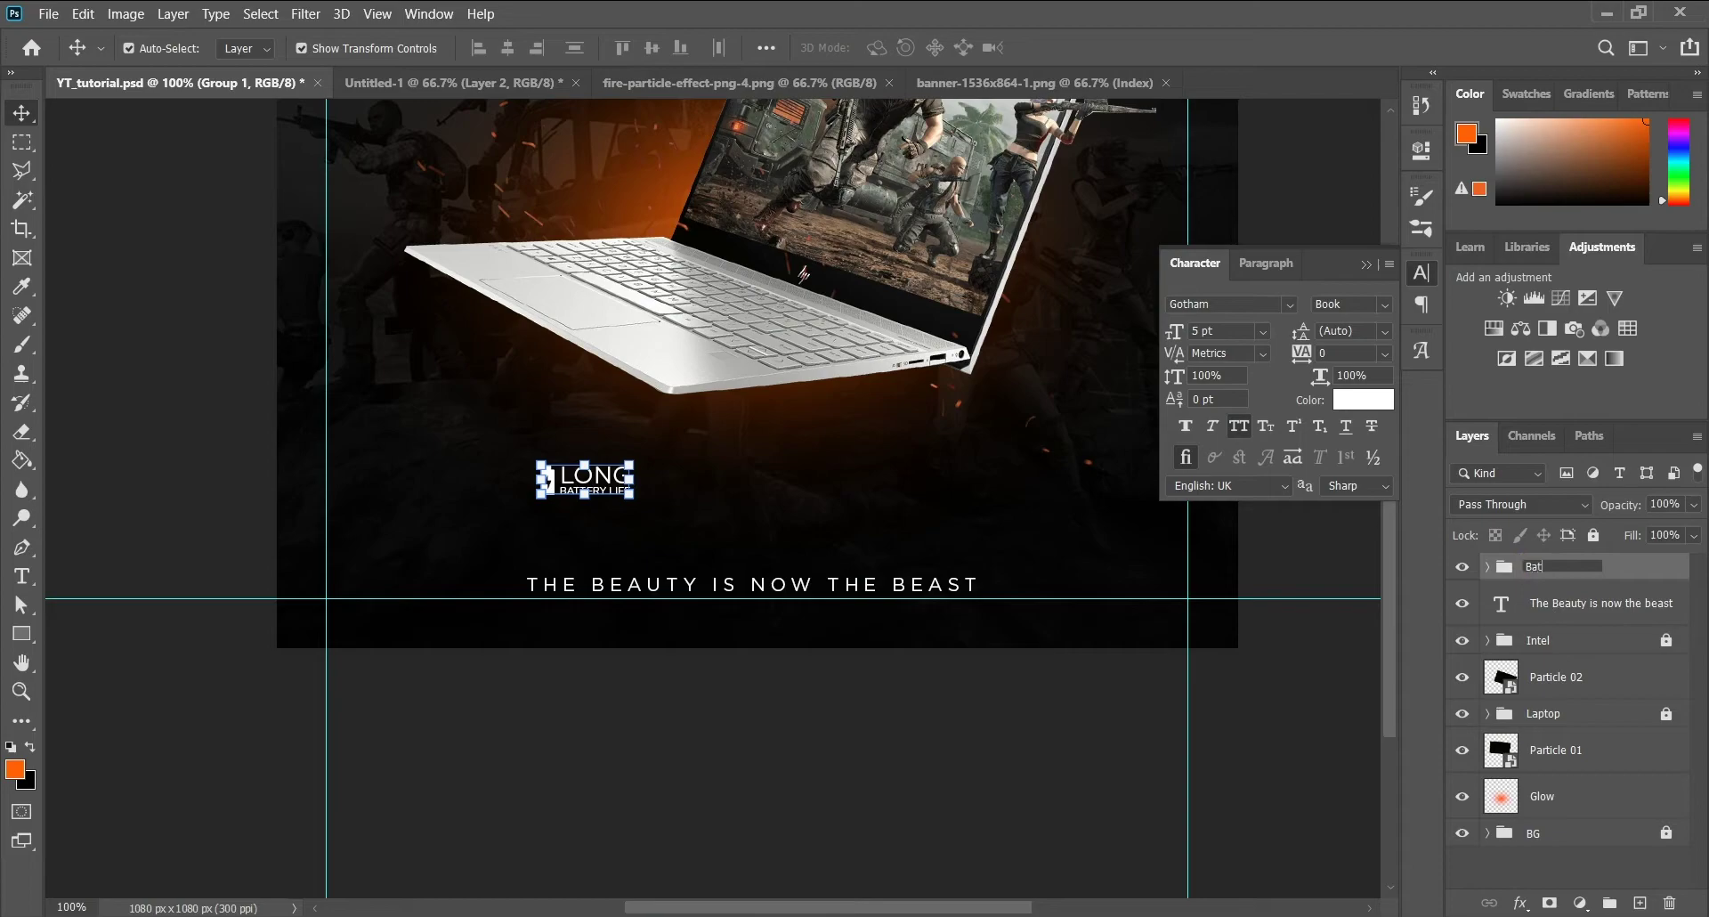
pyautogui.press('Return')
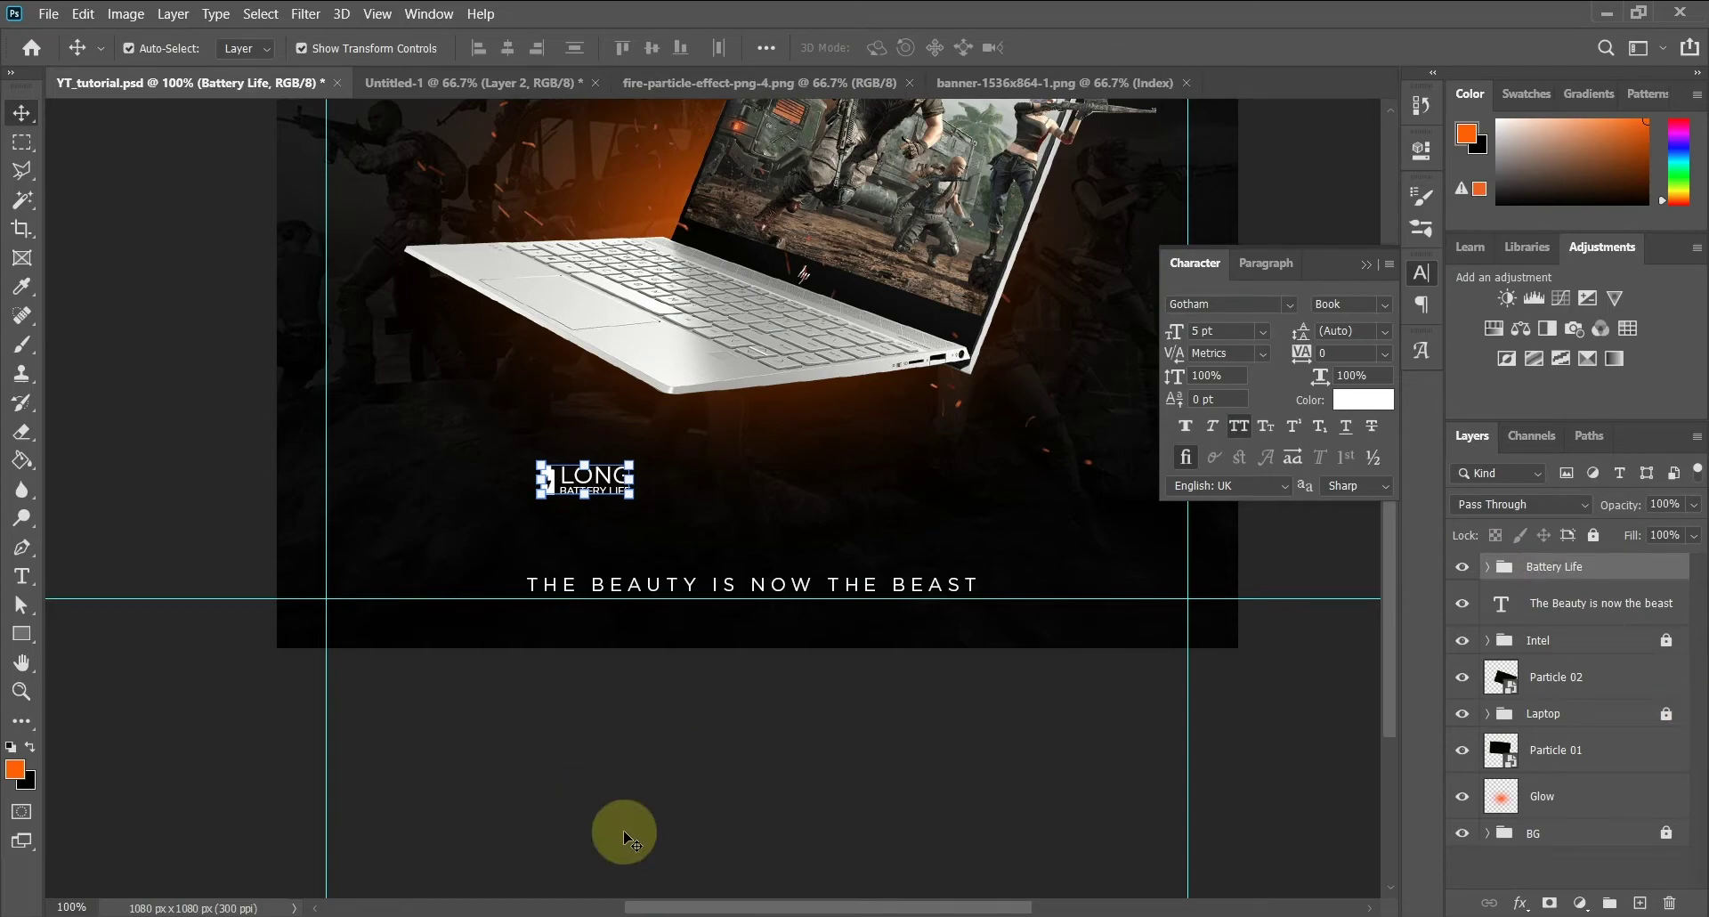
pyautogui.click(734, 689)
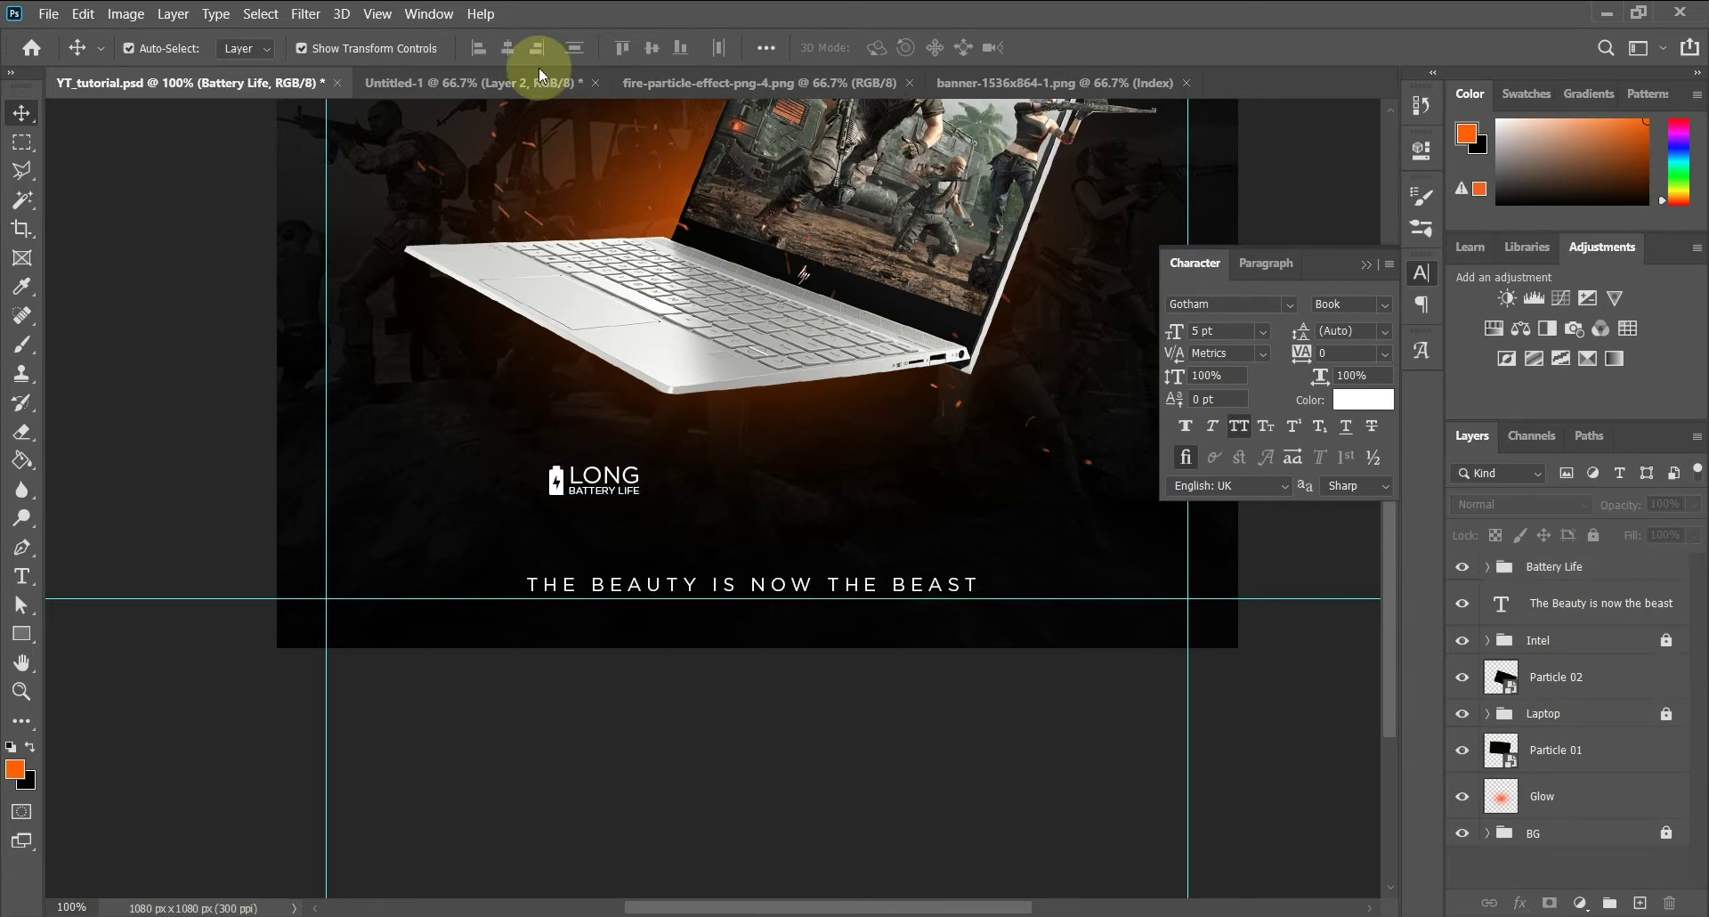
# Copy the white feather icon, layer 93357, from Untitled-1 onto the poster, level with and to the right of the battery label
pyautogui.click(450, 81)
pyautogui.click(602, 298)
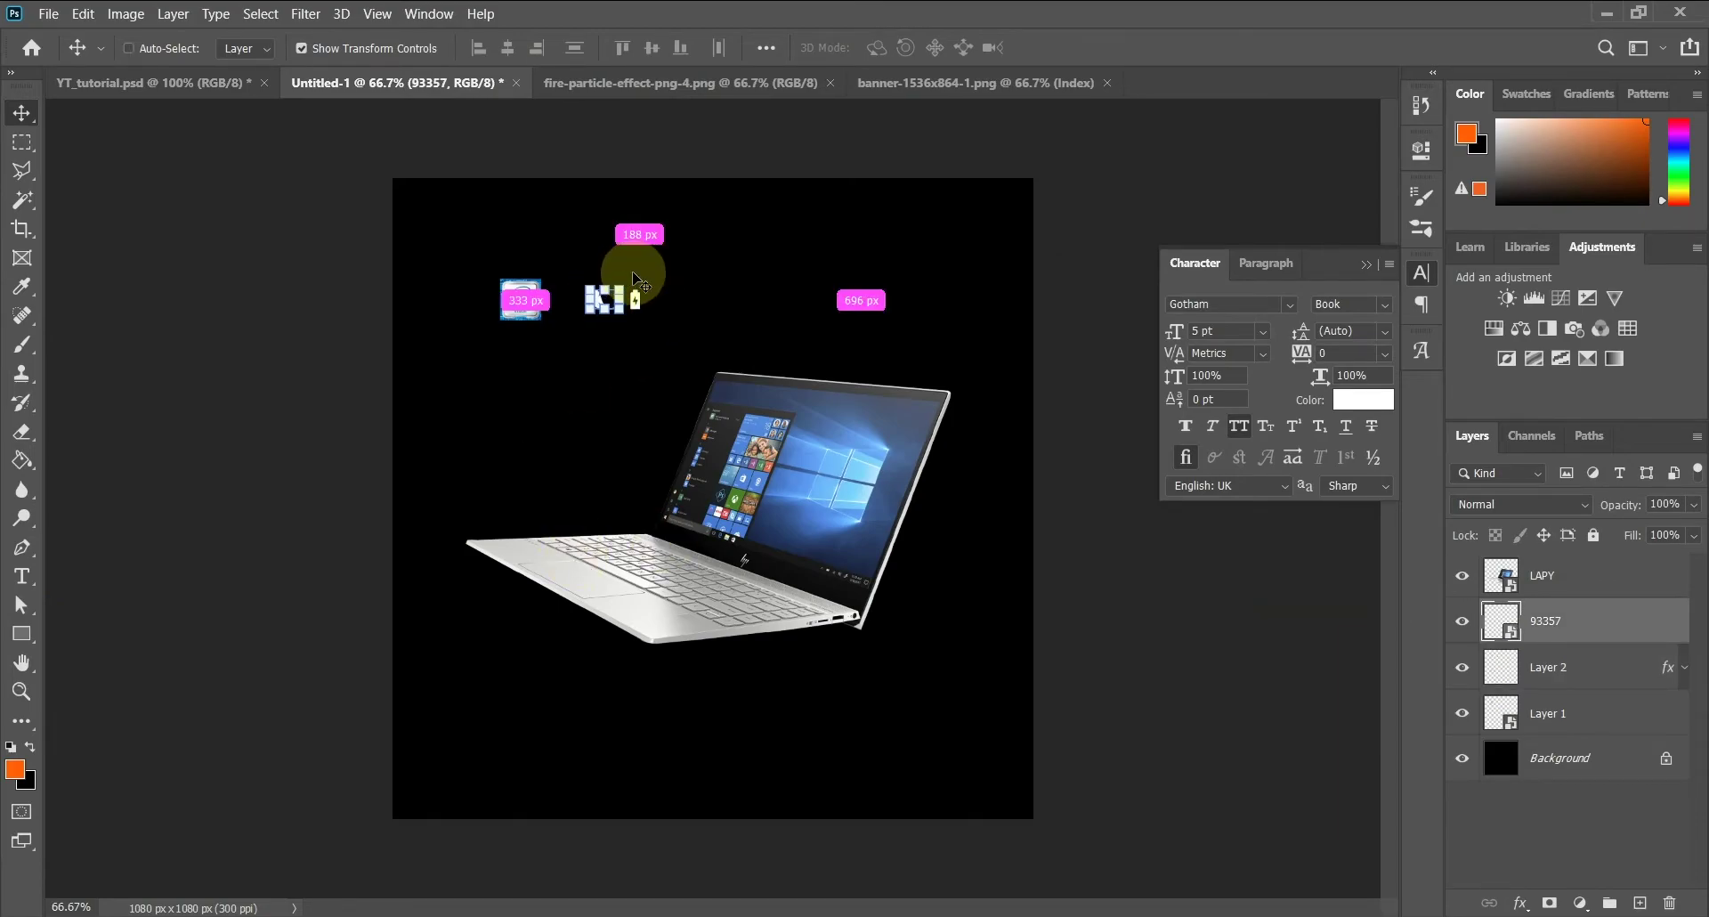
pyautogui.hotkey('ctrl', '+')
pyautogui.moveTo(543, 201); pyautogui.dragTo(750, 728)
pyautogui.hotkey('ctrl', '+')
pyautogui.moveTo(646, 699); pyautogui.dragTo(686, 290)
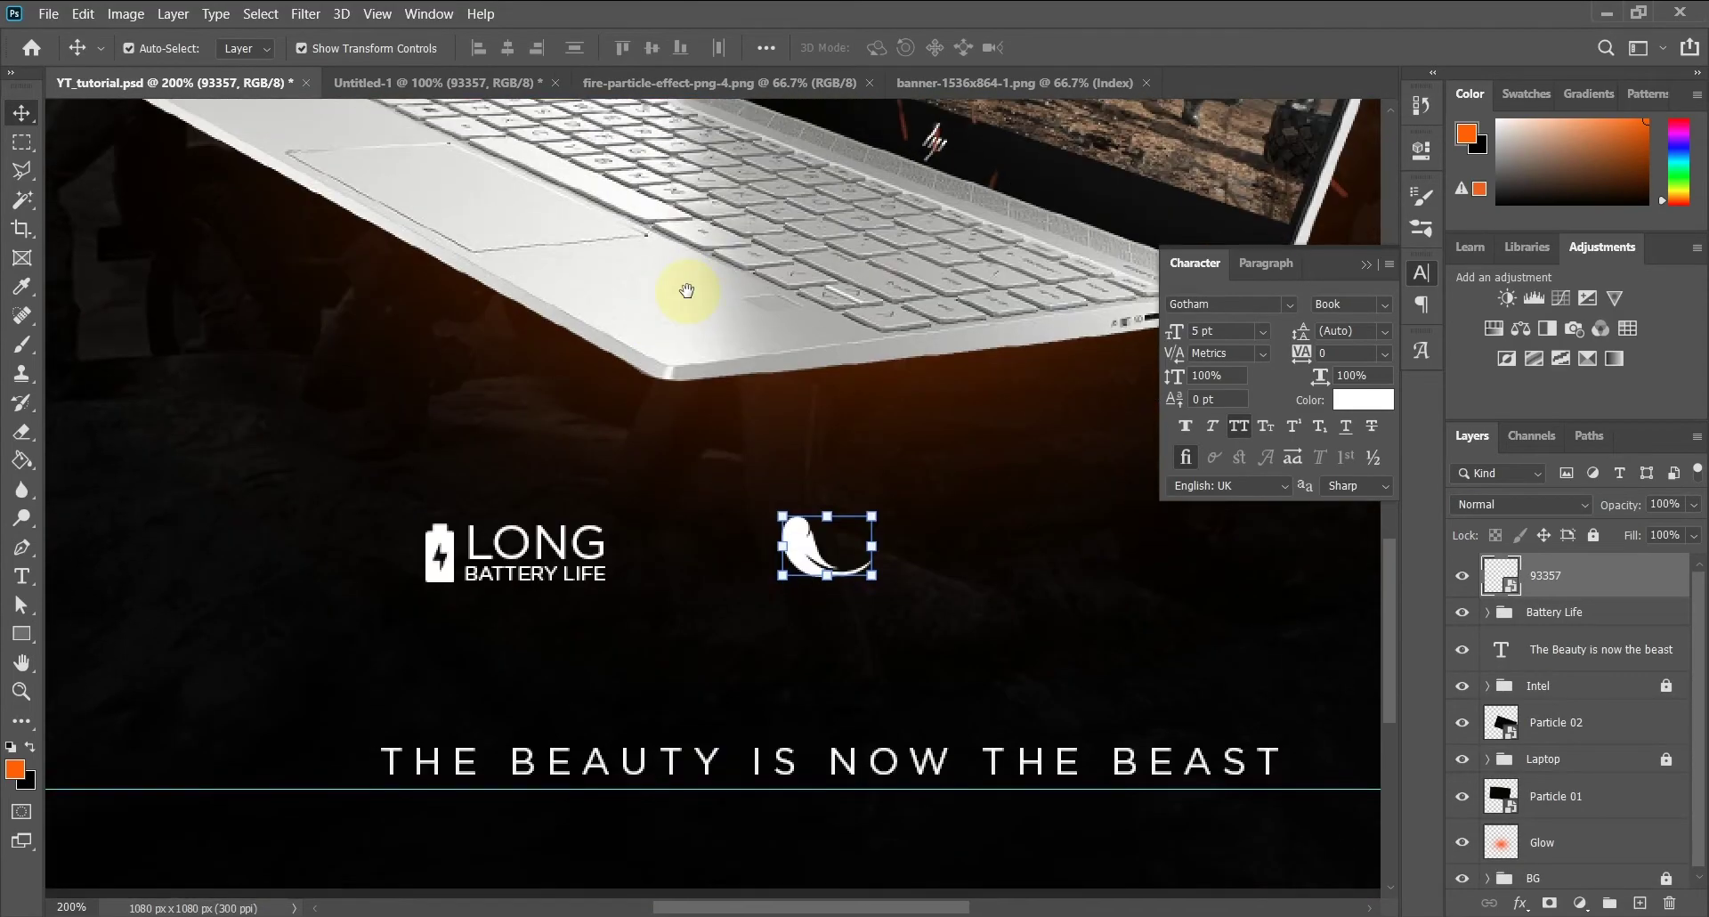
pyautogui.moveTo(799, 545); pyautogui.dragTo(800, 552)
pyautogui.click(813, 653)
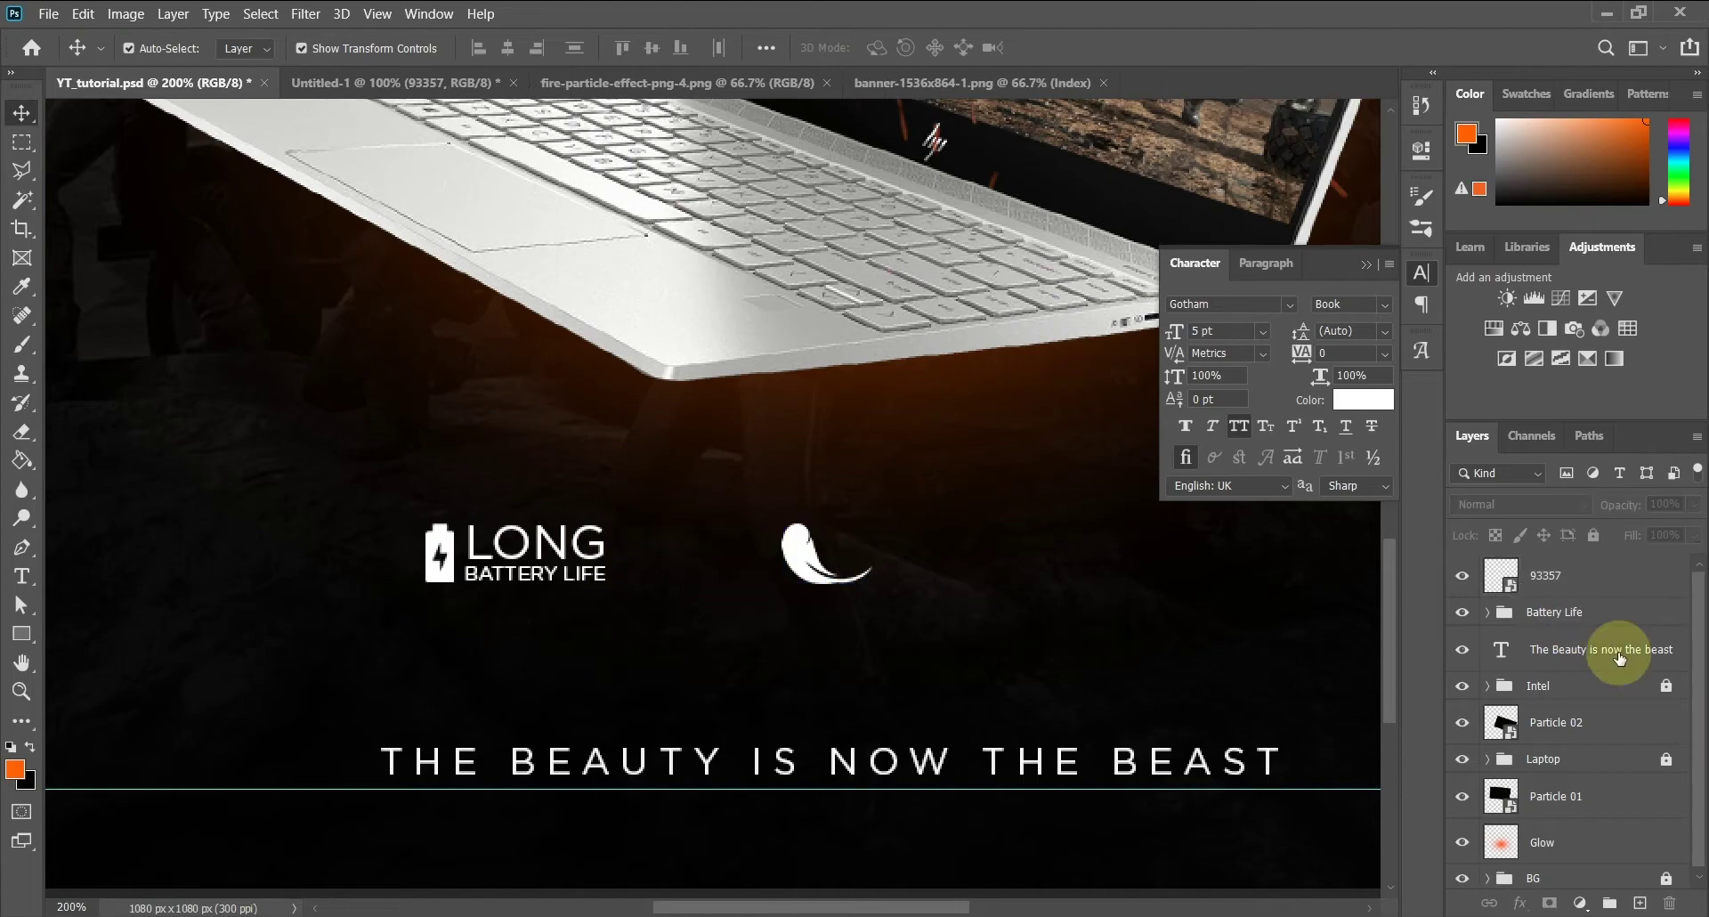
# Add the text "Sleek" in white Gotham Book at 5 pt, to the right of the feather icon
pyautogui.click(22, 575)
pyautogui.click(1021, 569)
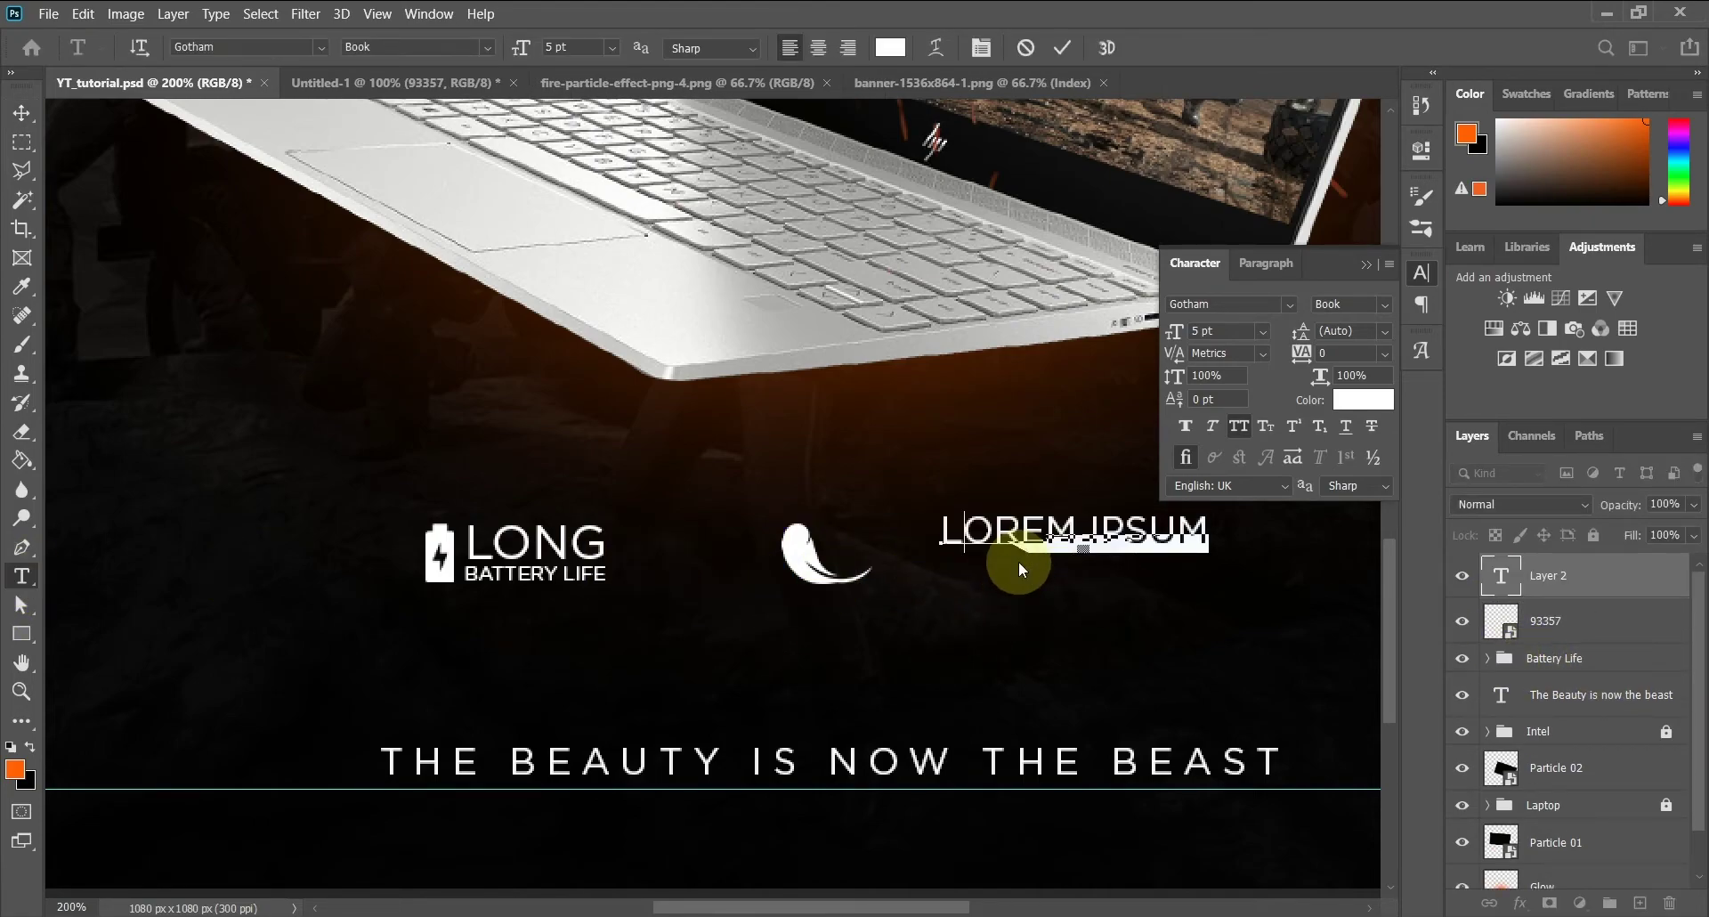
pyautogui.click(22, 113)
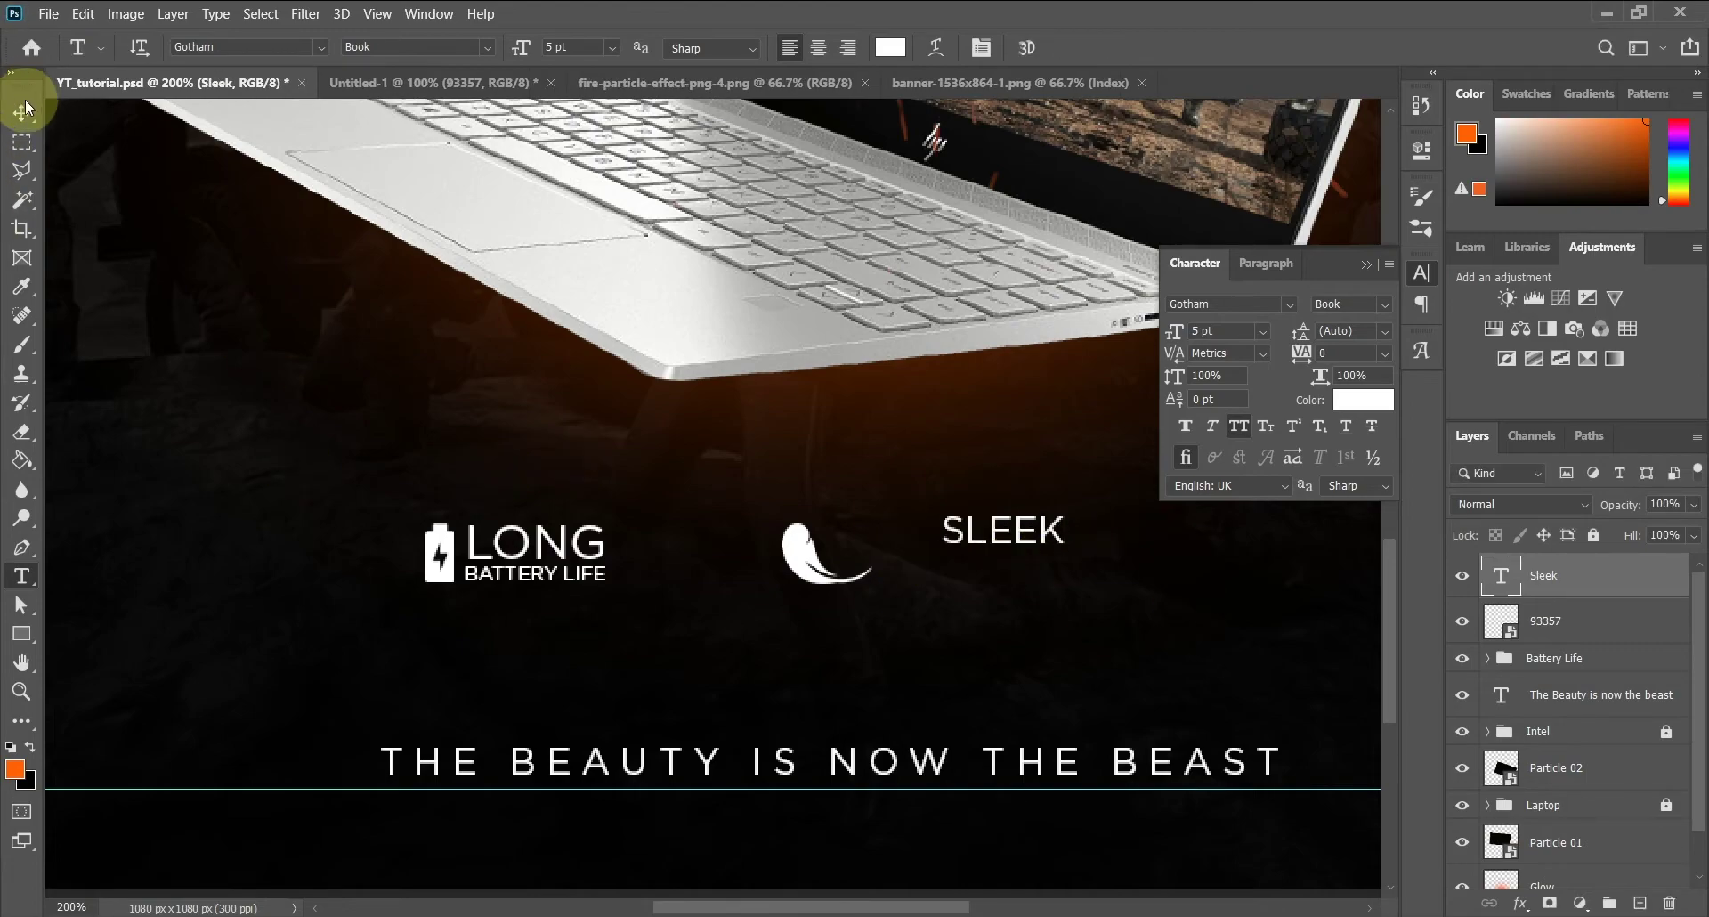
# Duplicate the SLEEK line below itself, change the copy's text to "Design" and set it to 3 pt
pyautogui.hotkey('ctrl', 'j')
pyautogui.press('t')
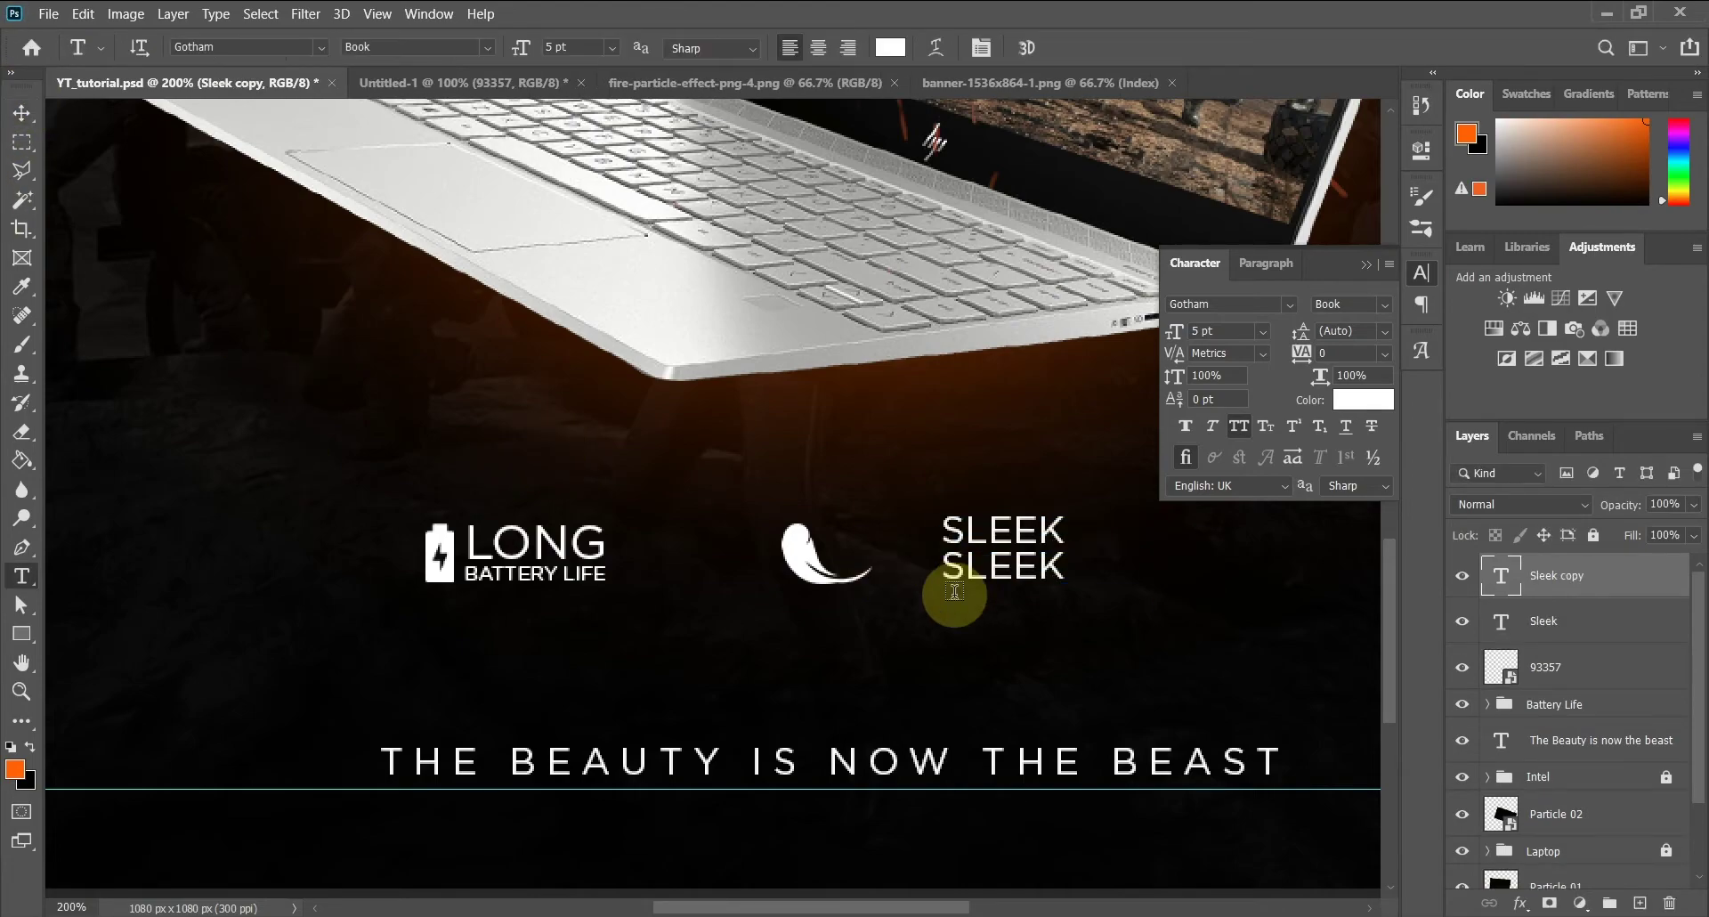
pyautogui.doubleClick(1022, 570)
pyautogui.doubleClick(1020, 570)
pyautogui.click(1263, 332)
pyautogui.moveTo(1175, 331); pyautogui.dragTo(1162, 331)
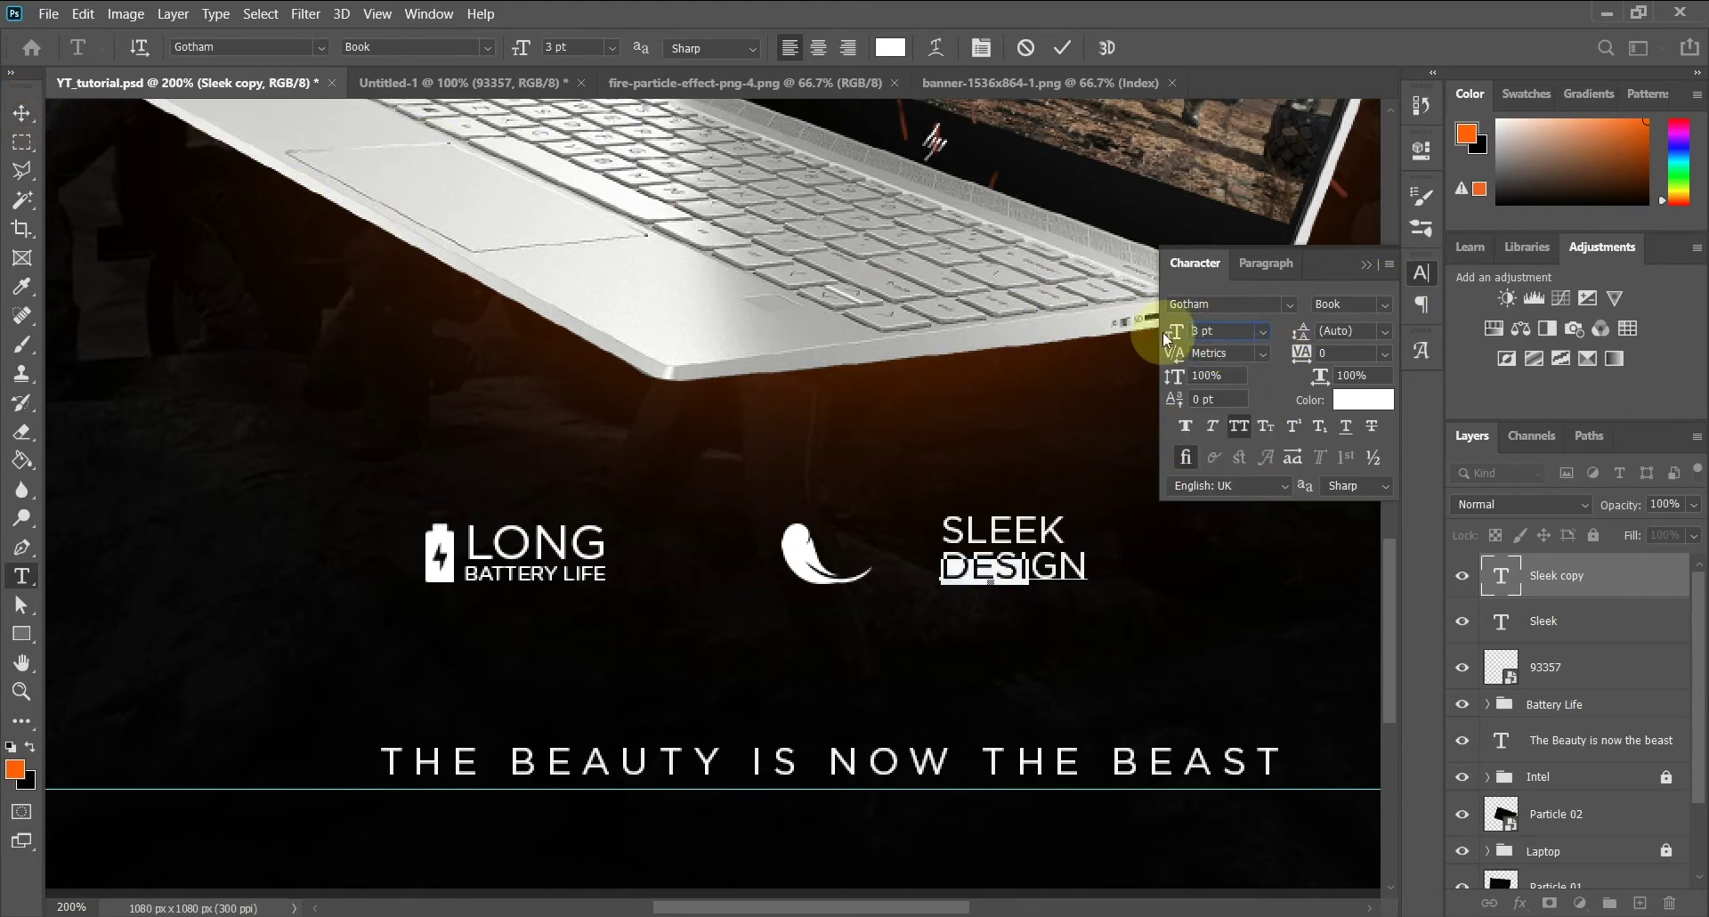
# Center the DESIGN line horizontally under SLEEK and move it up closer to it
pyautogui.click(23, 113)
pyautogui.keyDown('shift'); pyautogui.click(1593, 621); pyautogui.keyUp('shift')
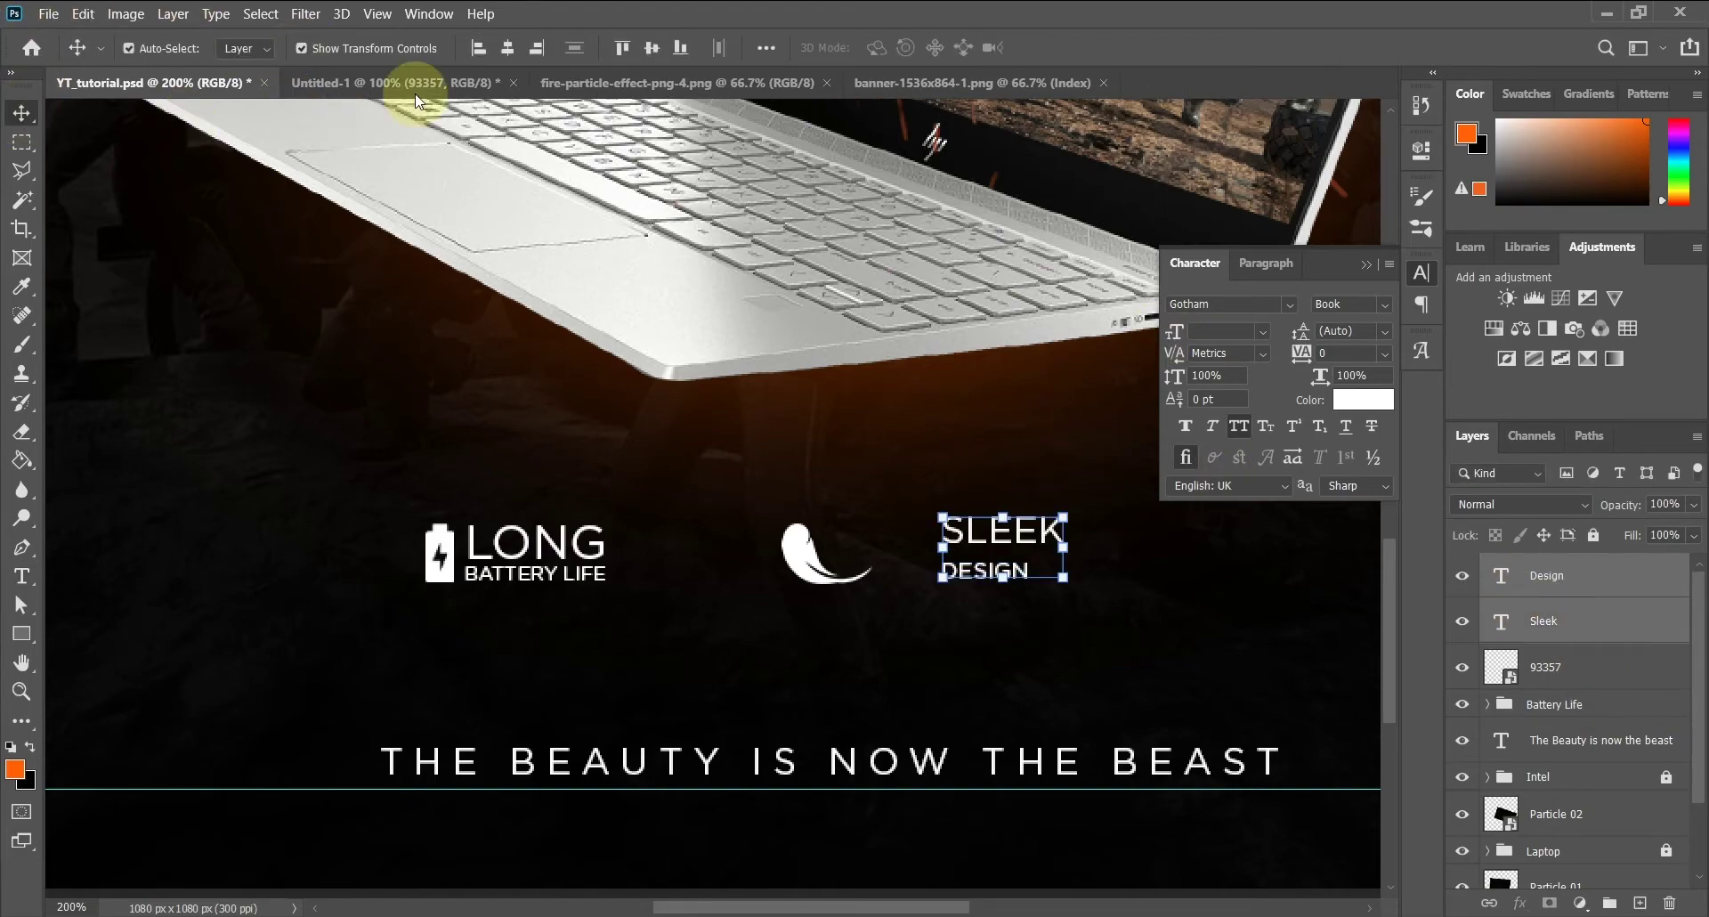
pyautogui.click(501, 49)
pyautogui.click(1019, 570)
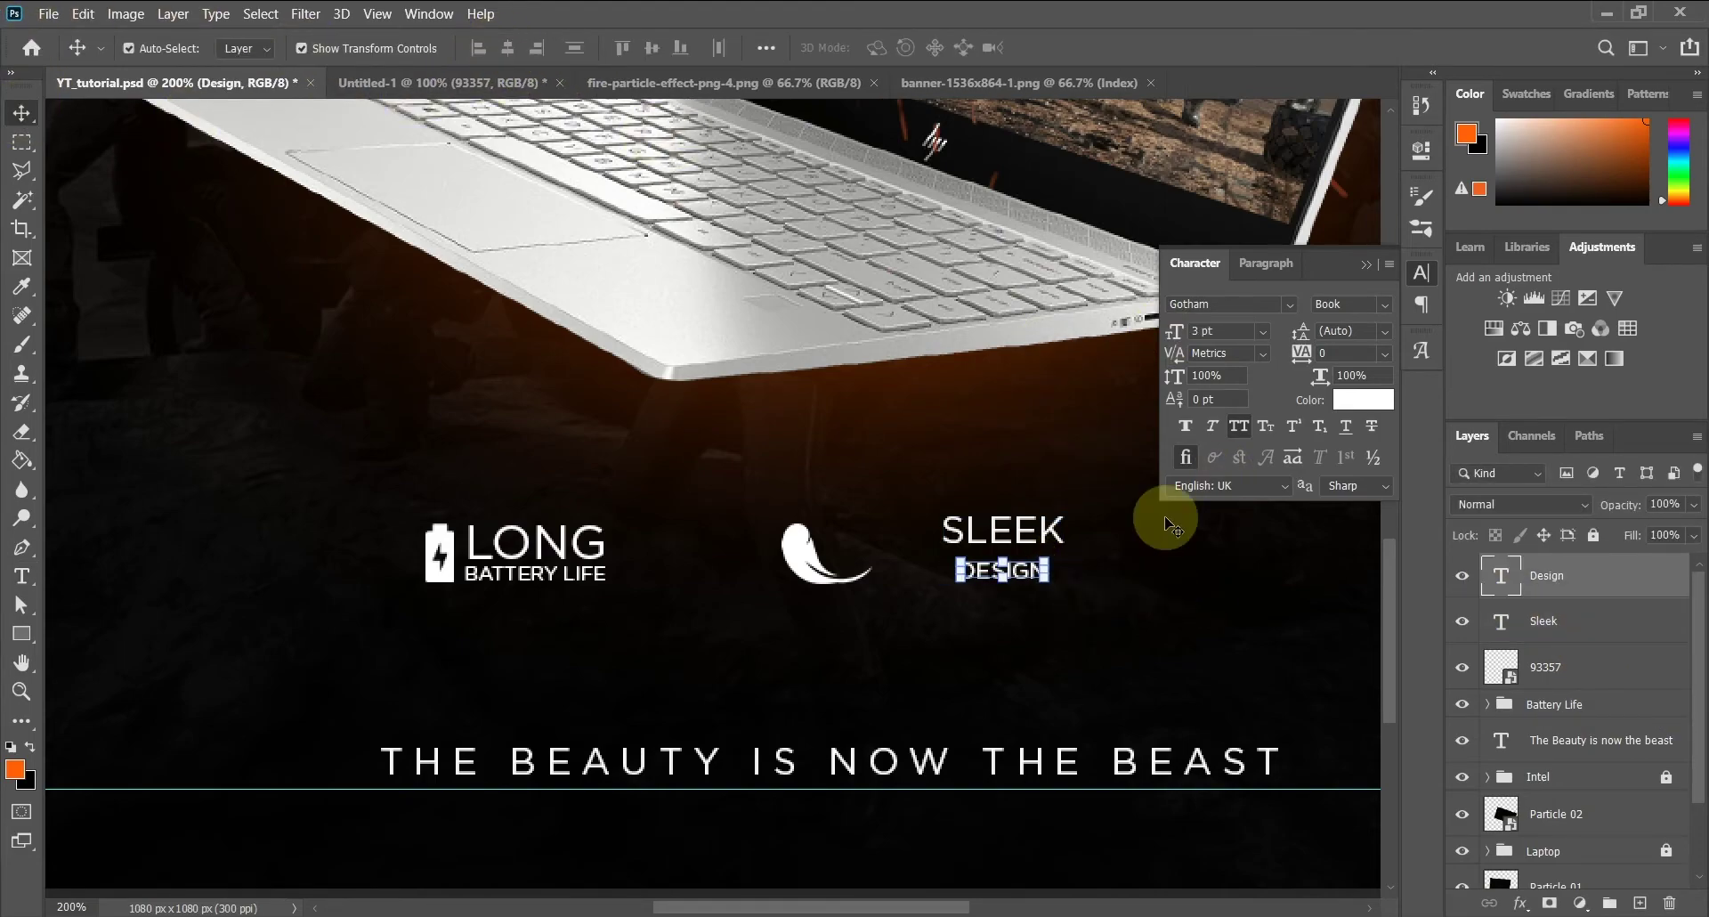
# Move the SLEEK and DESIGN lines together to the left so they sit right beside the feather icon
pyautogui.keyDown('shift'); pyautogui.click(1593, 621); pyautogui.keyUp('shift')
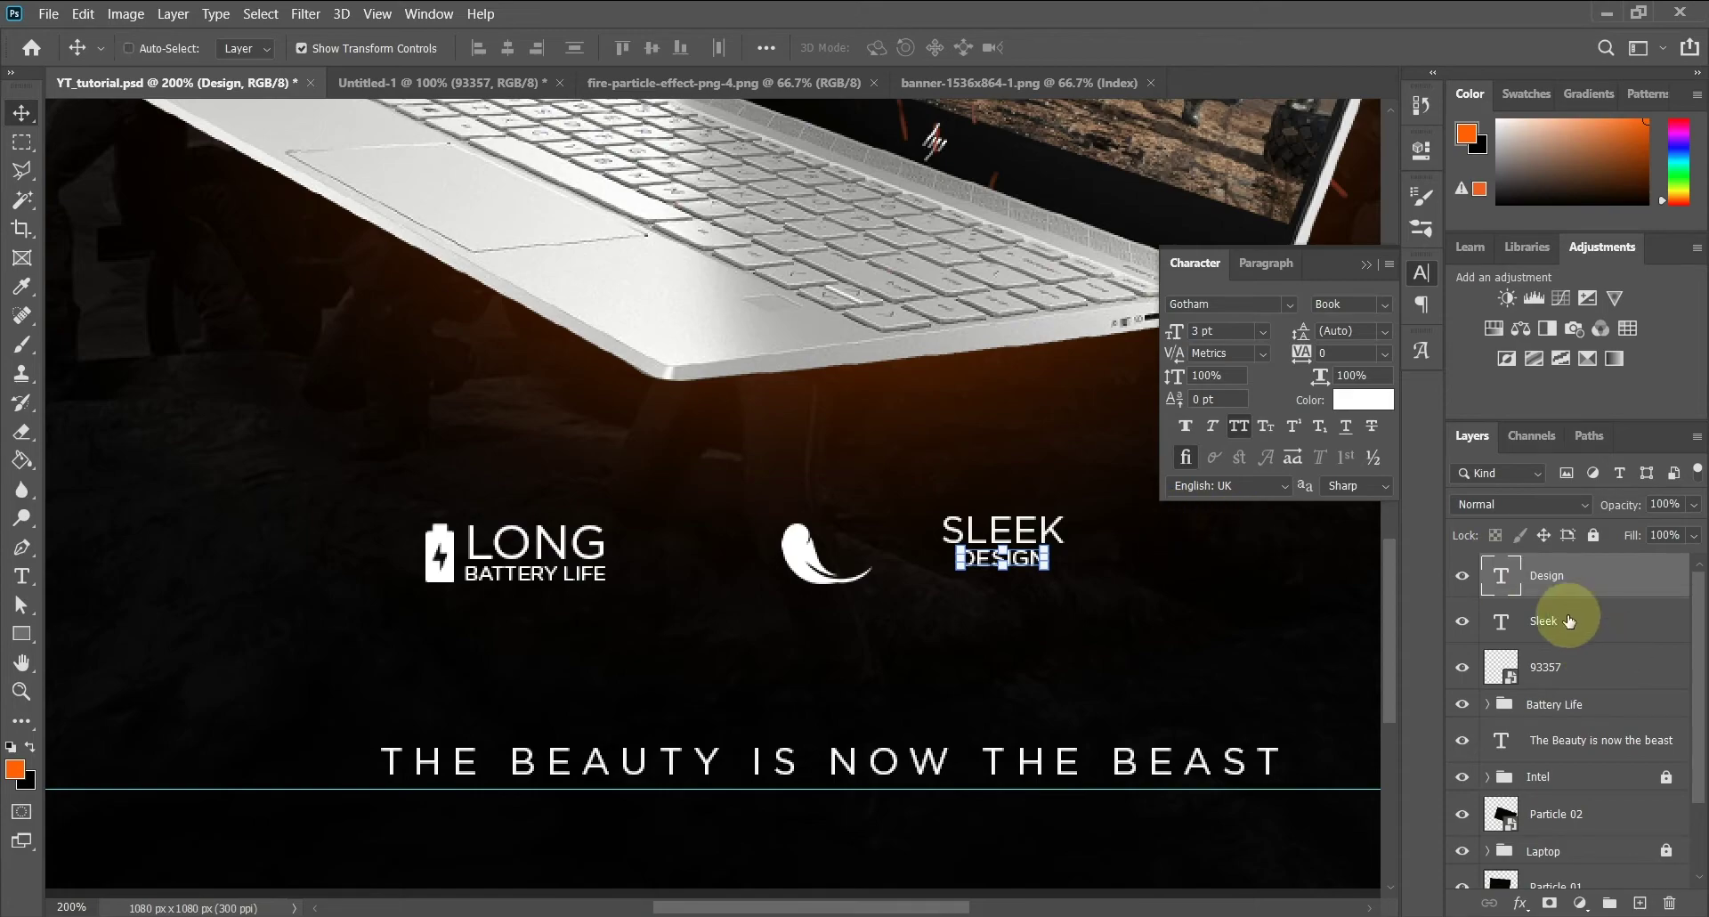
pyautogui.click(1006, 539)
pyautogui.moveTo(1006, 538)
pyautogui.mouseDown()
pyautogui.moveTo(980, 534)
pyautogui.moveTo(982, 552)
pyautogui.mouseUp()
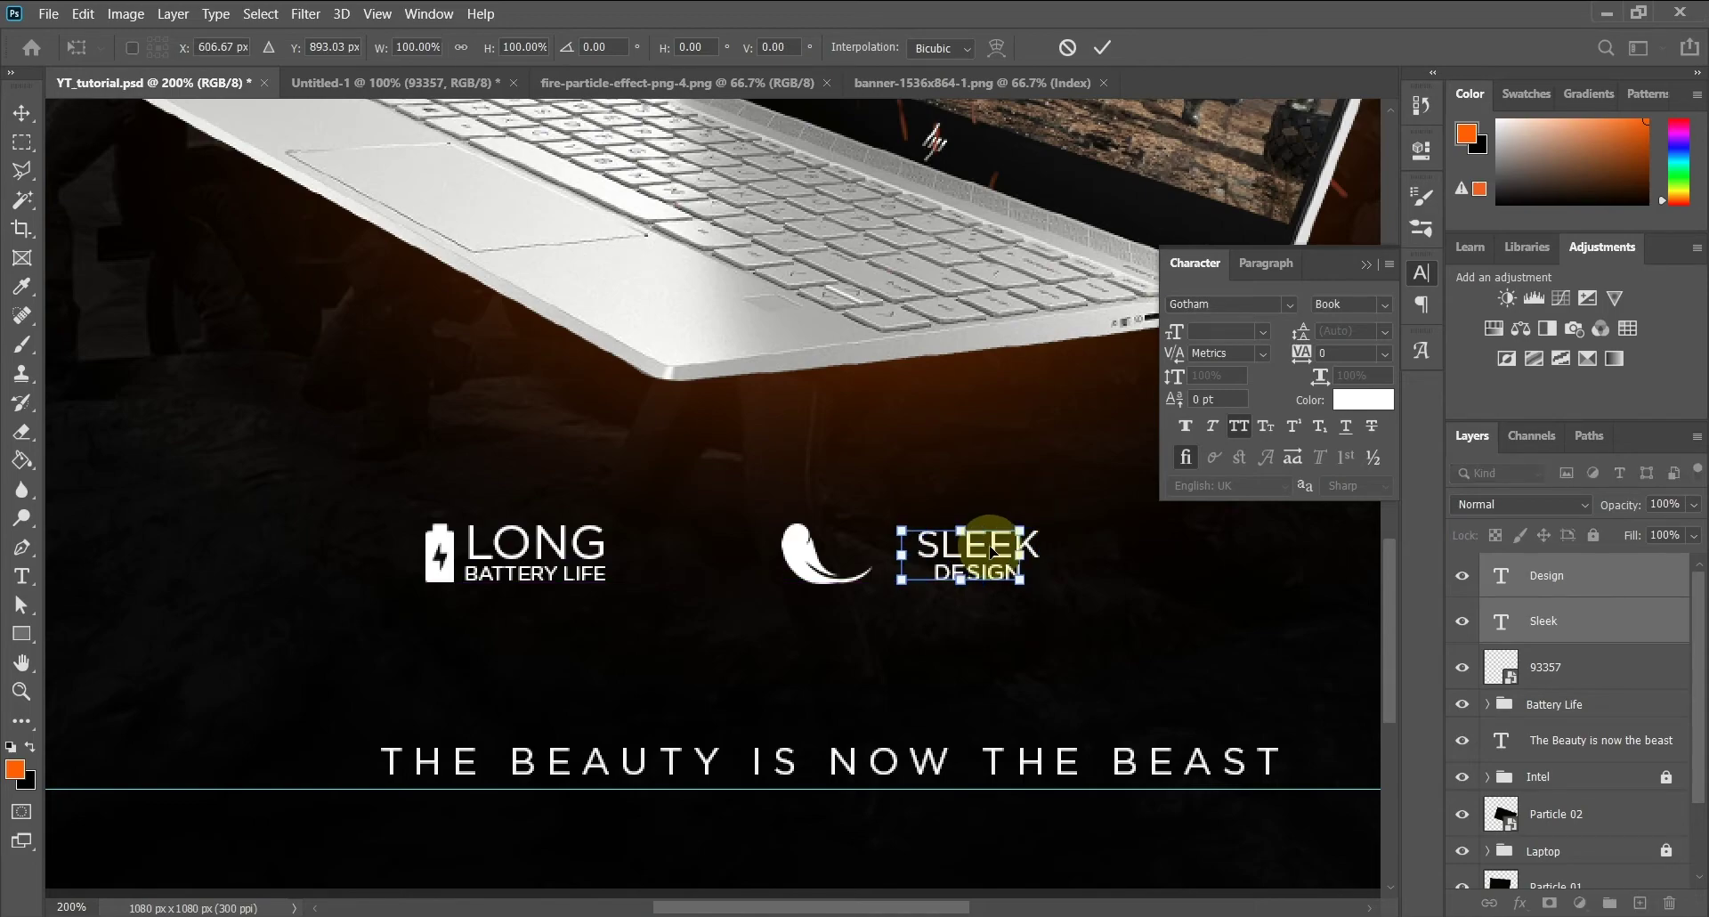
pyautogui.hotkey('shift', 'Left')
pyautogui.hotkey('shift', 'Left')
pyautogui.hotkey('shift', 'Left')
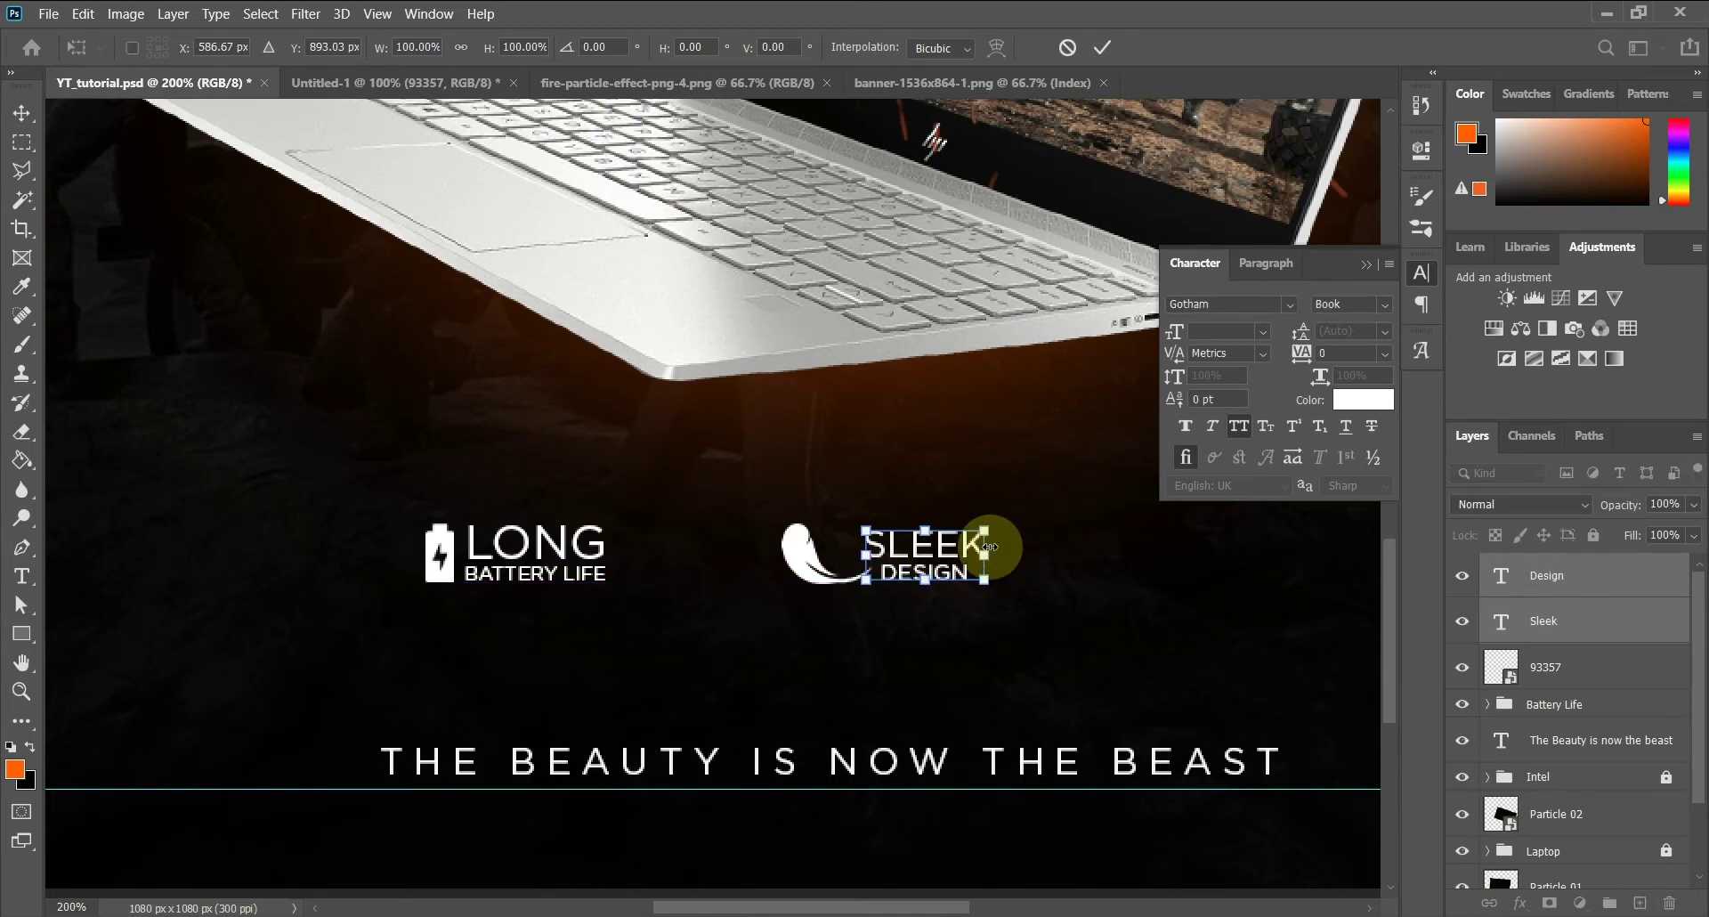
pyautogui.press('Left')
pyautogui.press('Left')
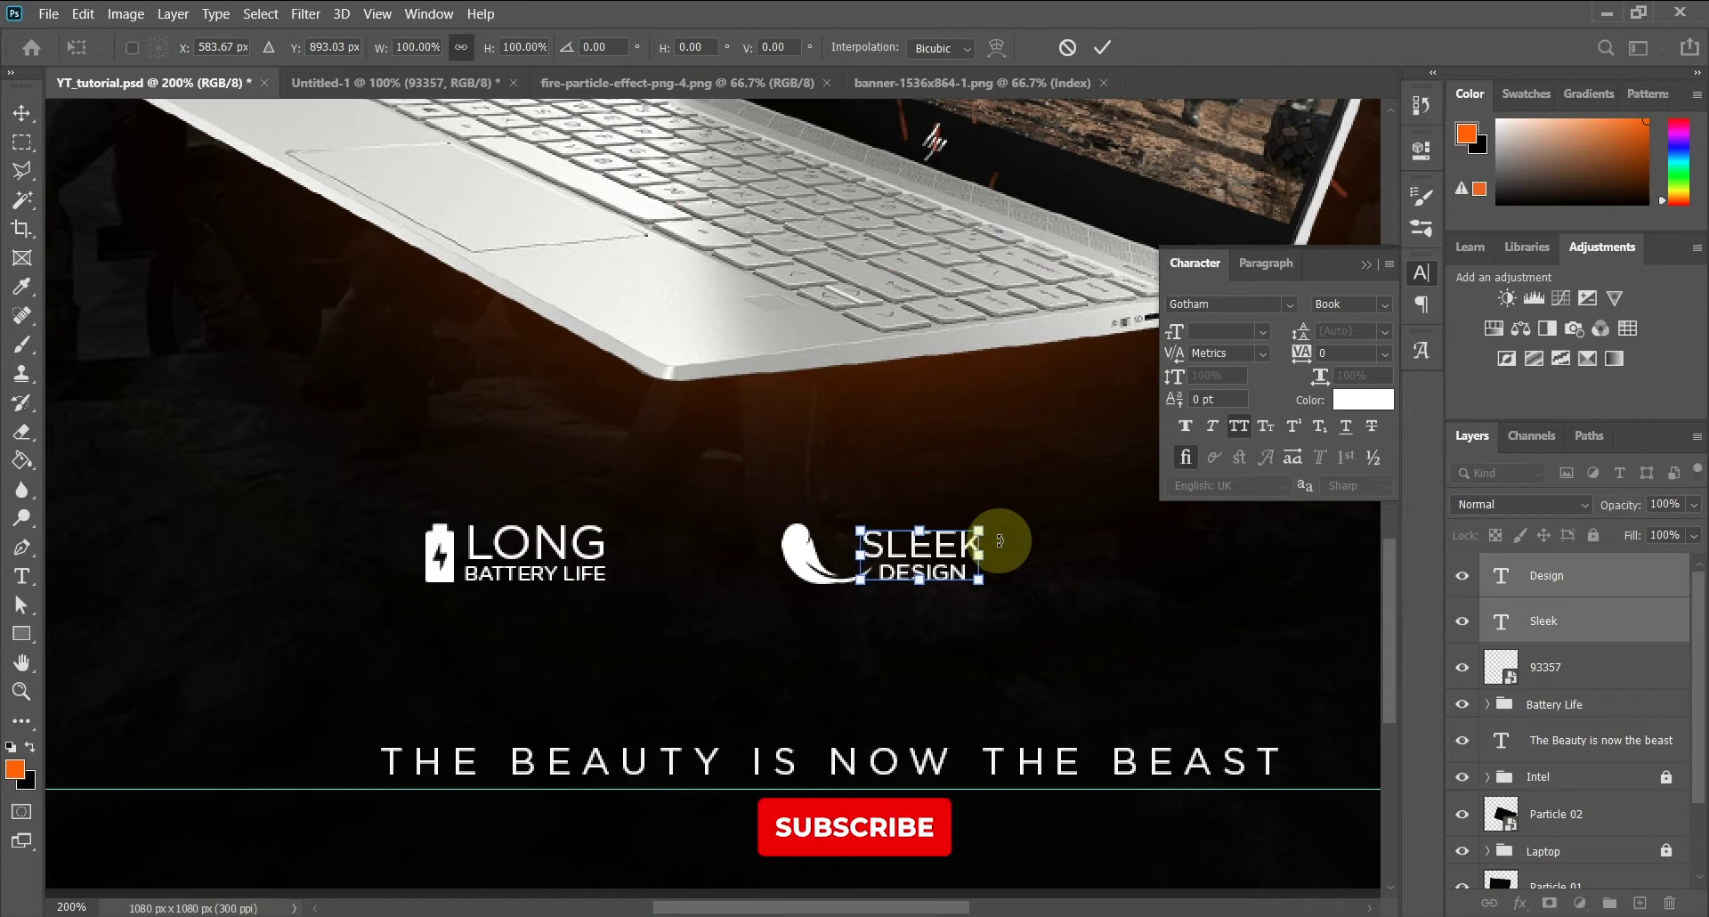
pyautogui.press('Return')
# Group the feather icon with its two text layers and name the group Sleek Design
pyautogui.keyDown('shift'); pyautogui.click(1553, 667); pyautogui.keyUp('shift')
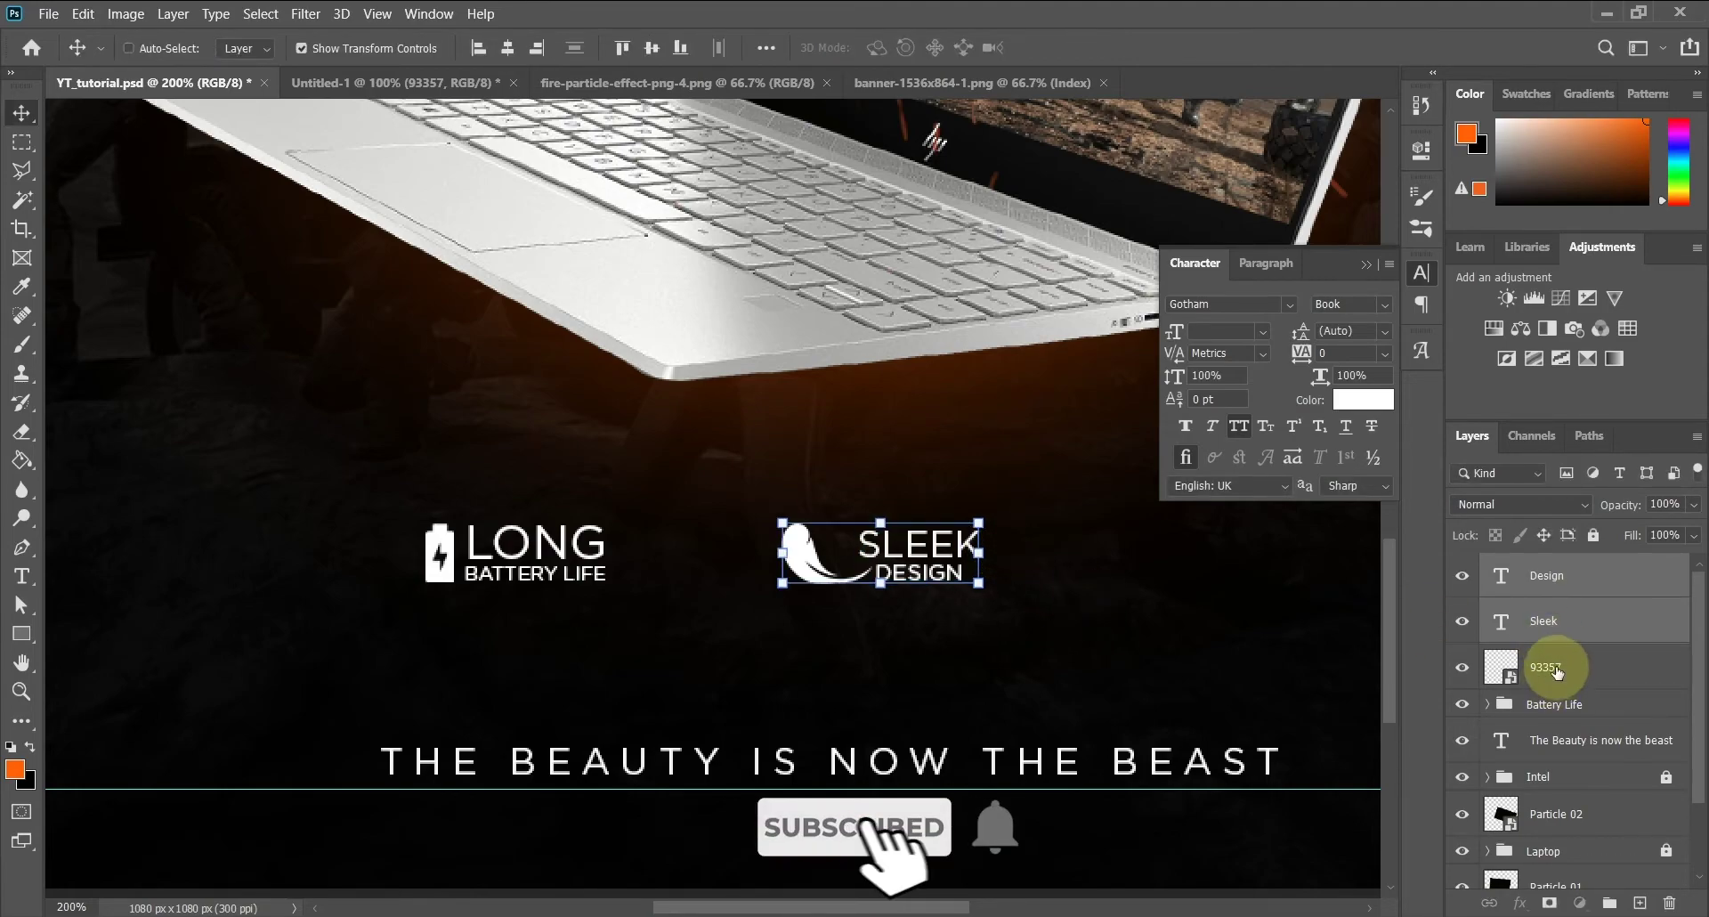
pyautogui.hotkey('ctrl', 'g')
pyautogui.doubleClick(1536, 566)
pyautogui.write('Sleek Design')
pyautogui.press('Return')
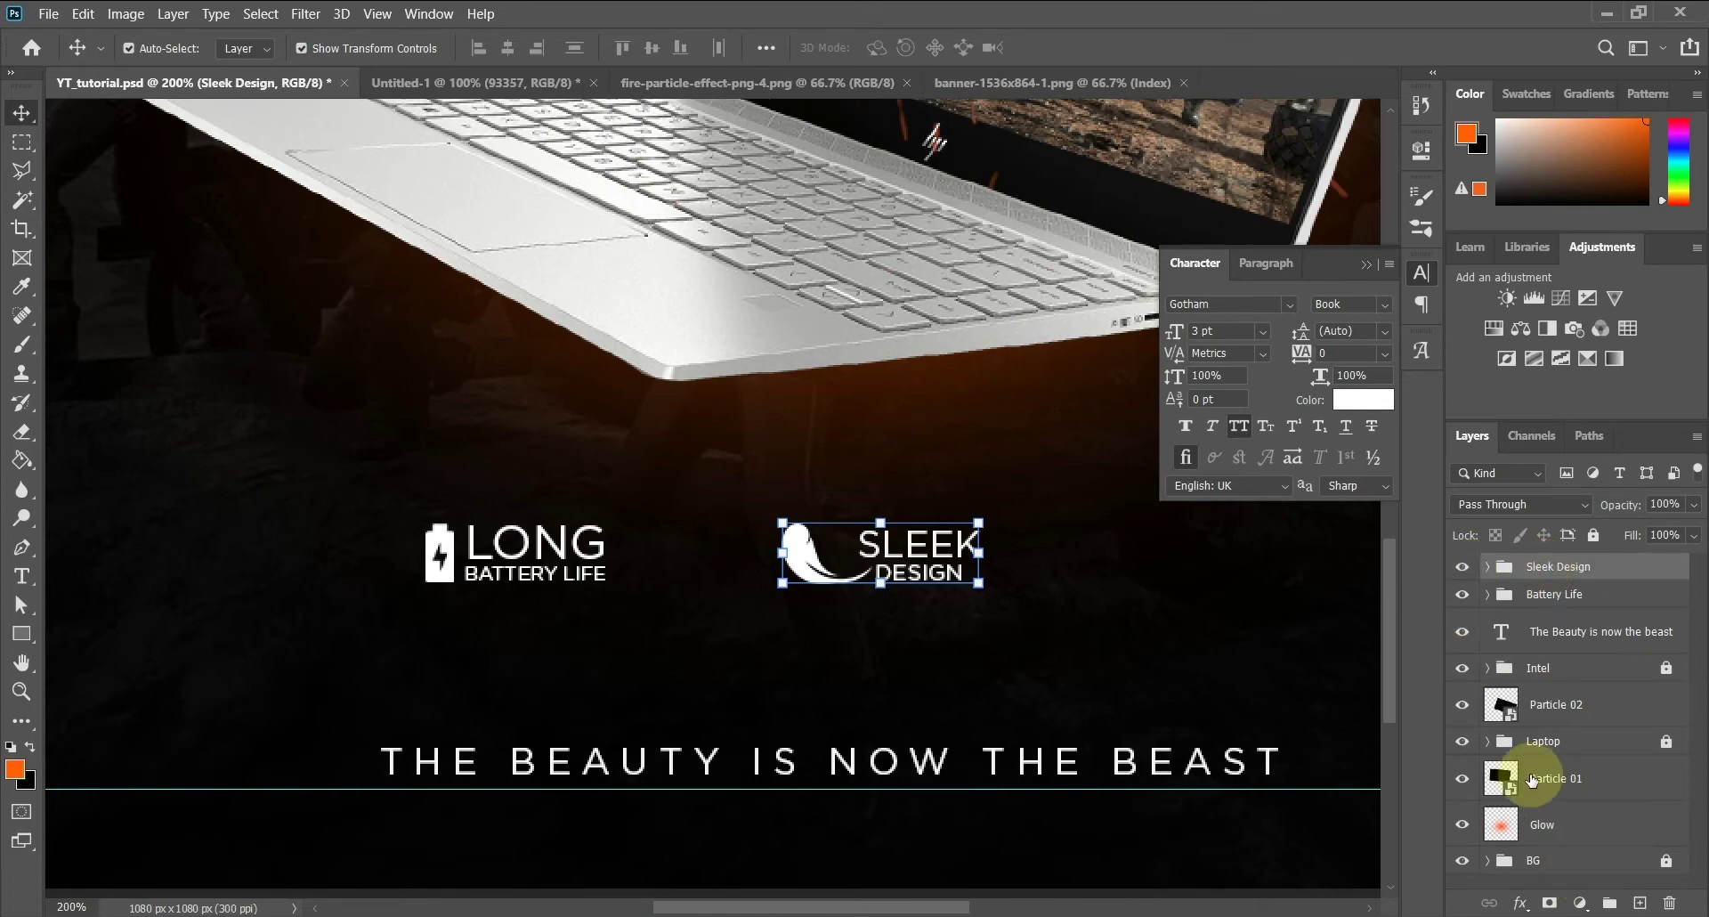
# Group the Sleek Design and Battery Life groups together and name the new group Features
pyautogui.keyDown('shift'); pyautogui.click(1629, 593); pyautogui.keyUp('shift')
pyautogui.hotkey('ctrl', '-')
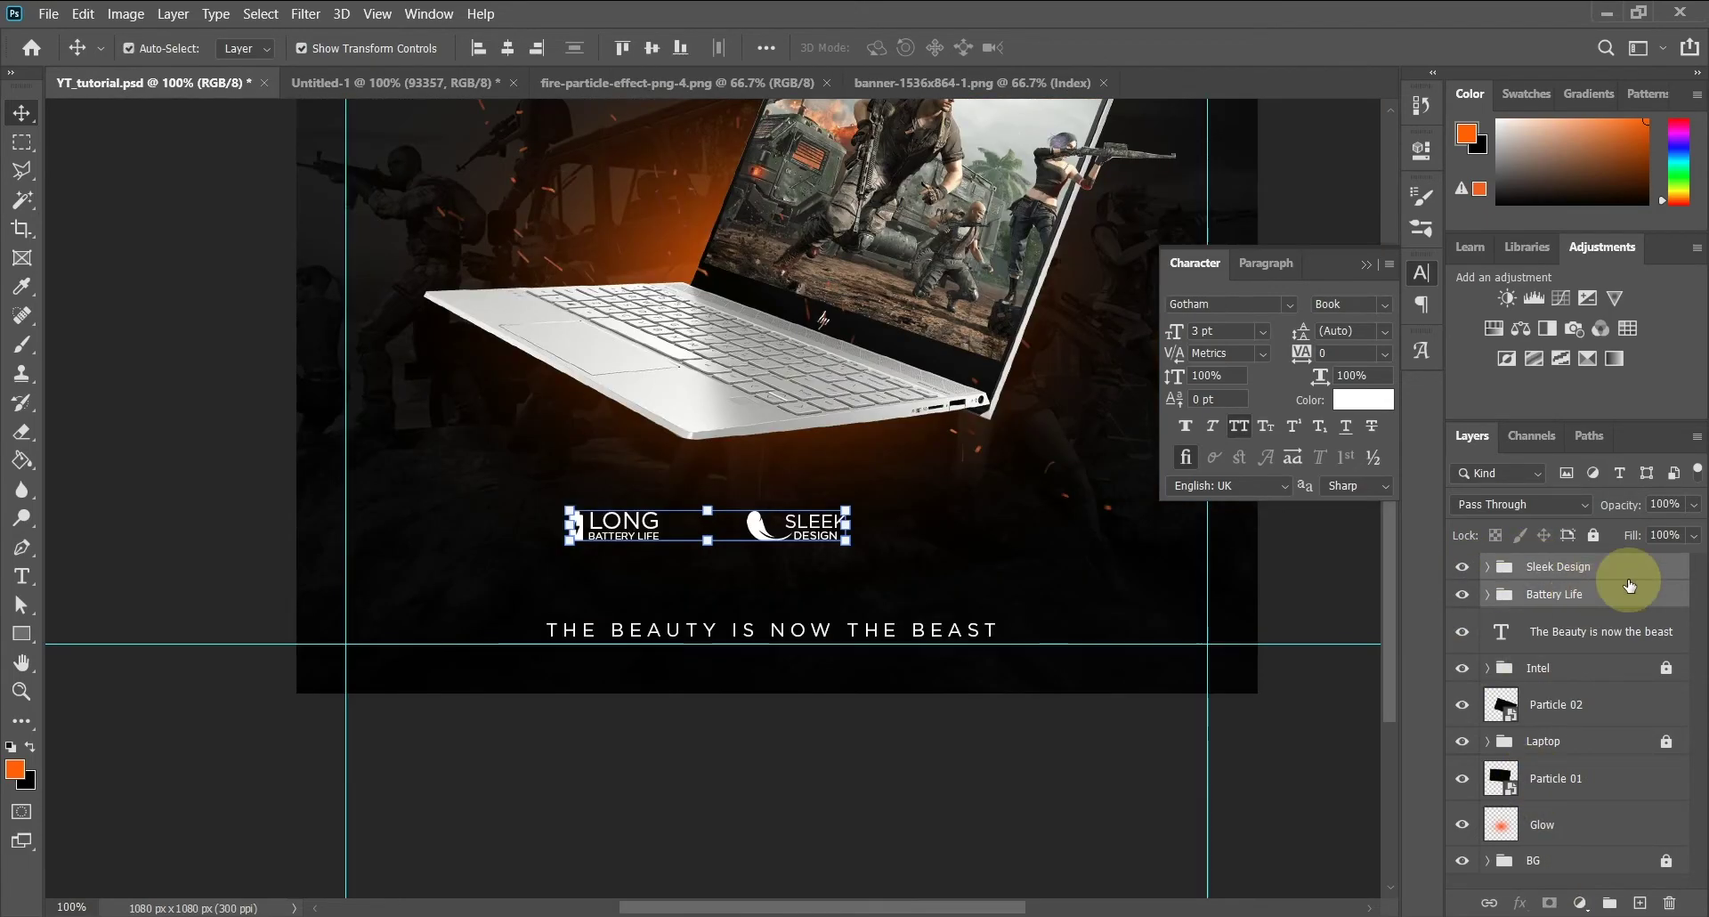
pyautogui.hotkey('ctrl', 'g')
pyautogui.doubleClick(1547, 566)
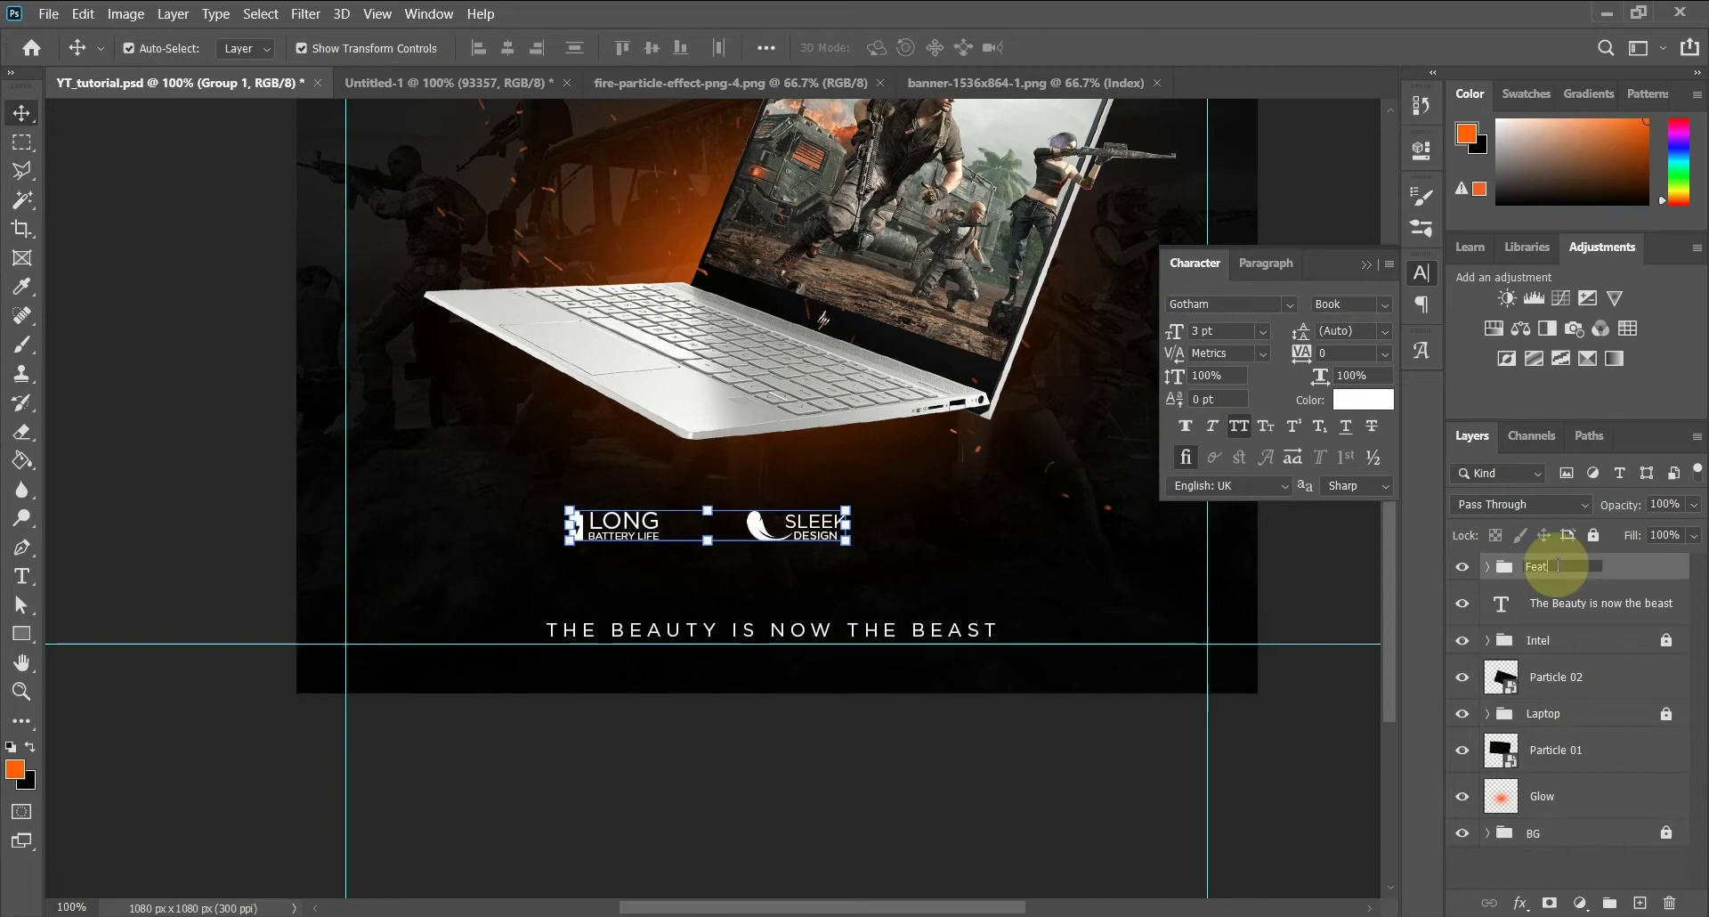
pyautogui.press('Return')
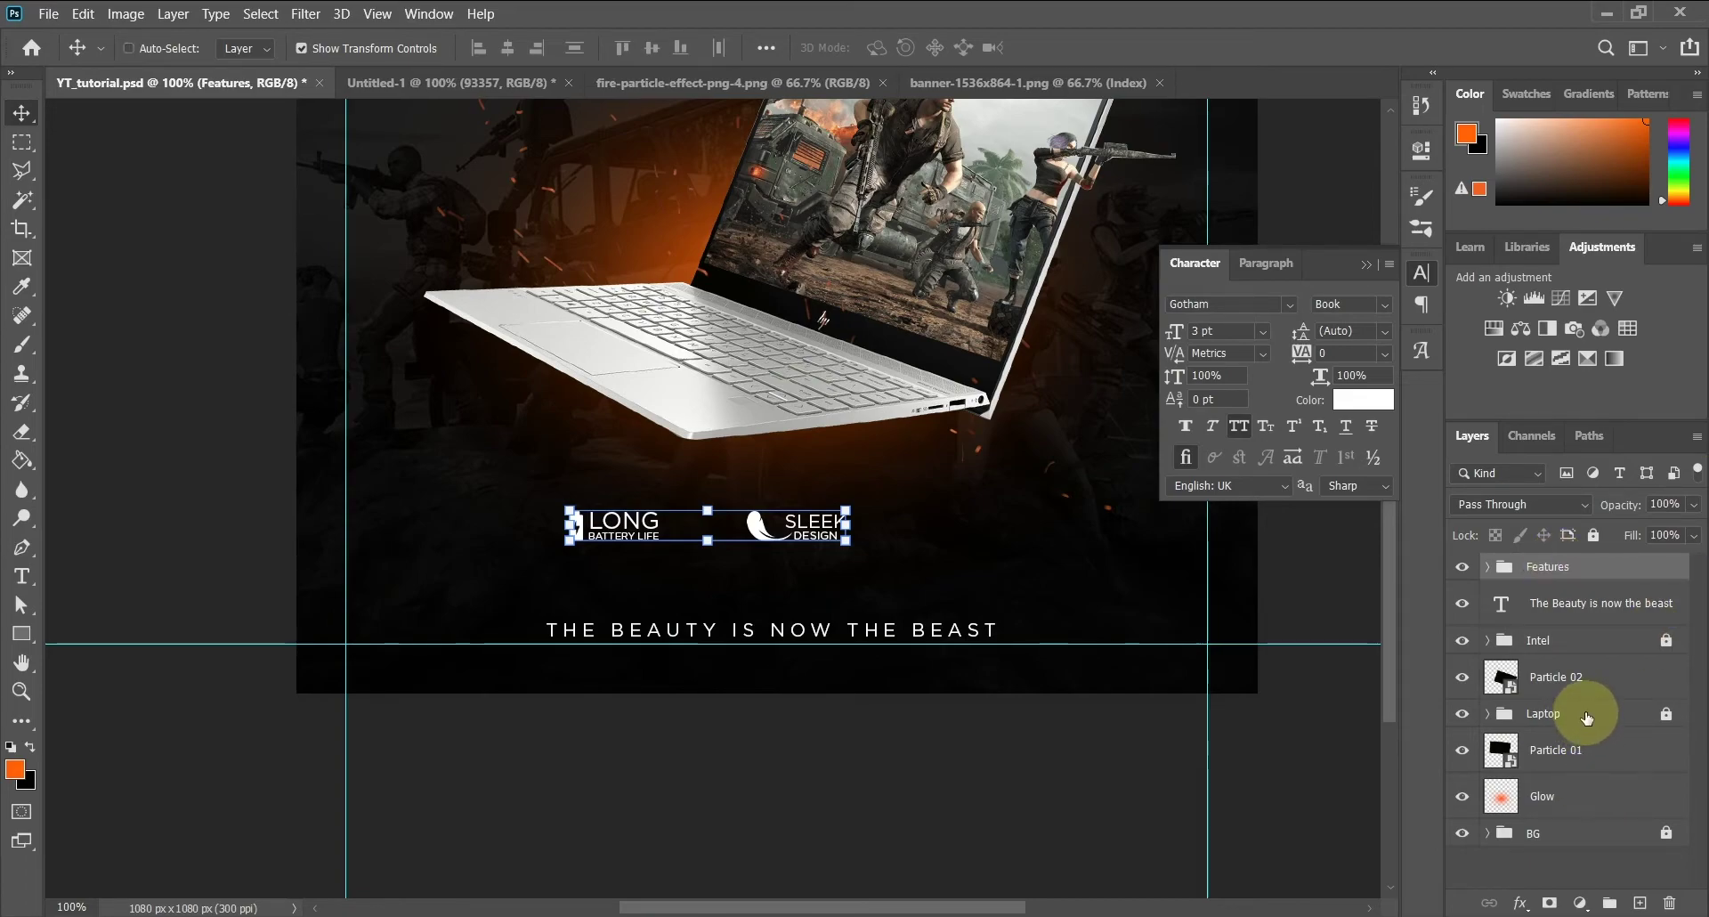
# Center the Features group horizontally over the tagline, leaving the group unlocked
pyautogui.keyDown('ctrl'); pyautogui.click(1588, 717); pyautogui.keyUp('ctrl')
pyautogui.click(1594, 535)
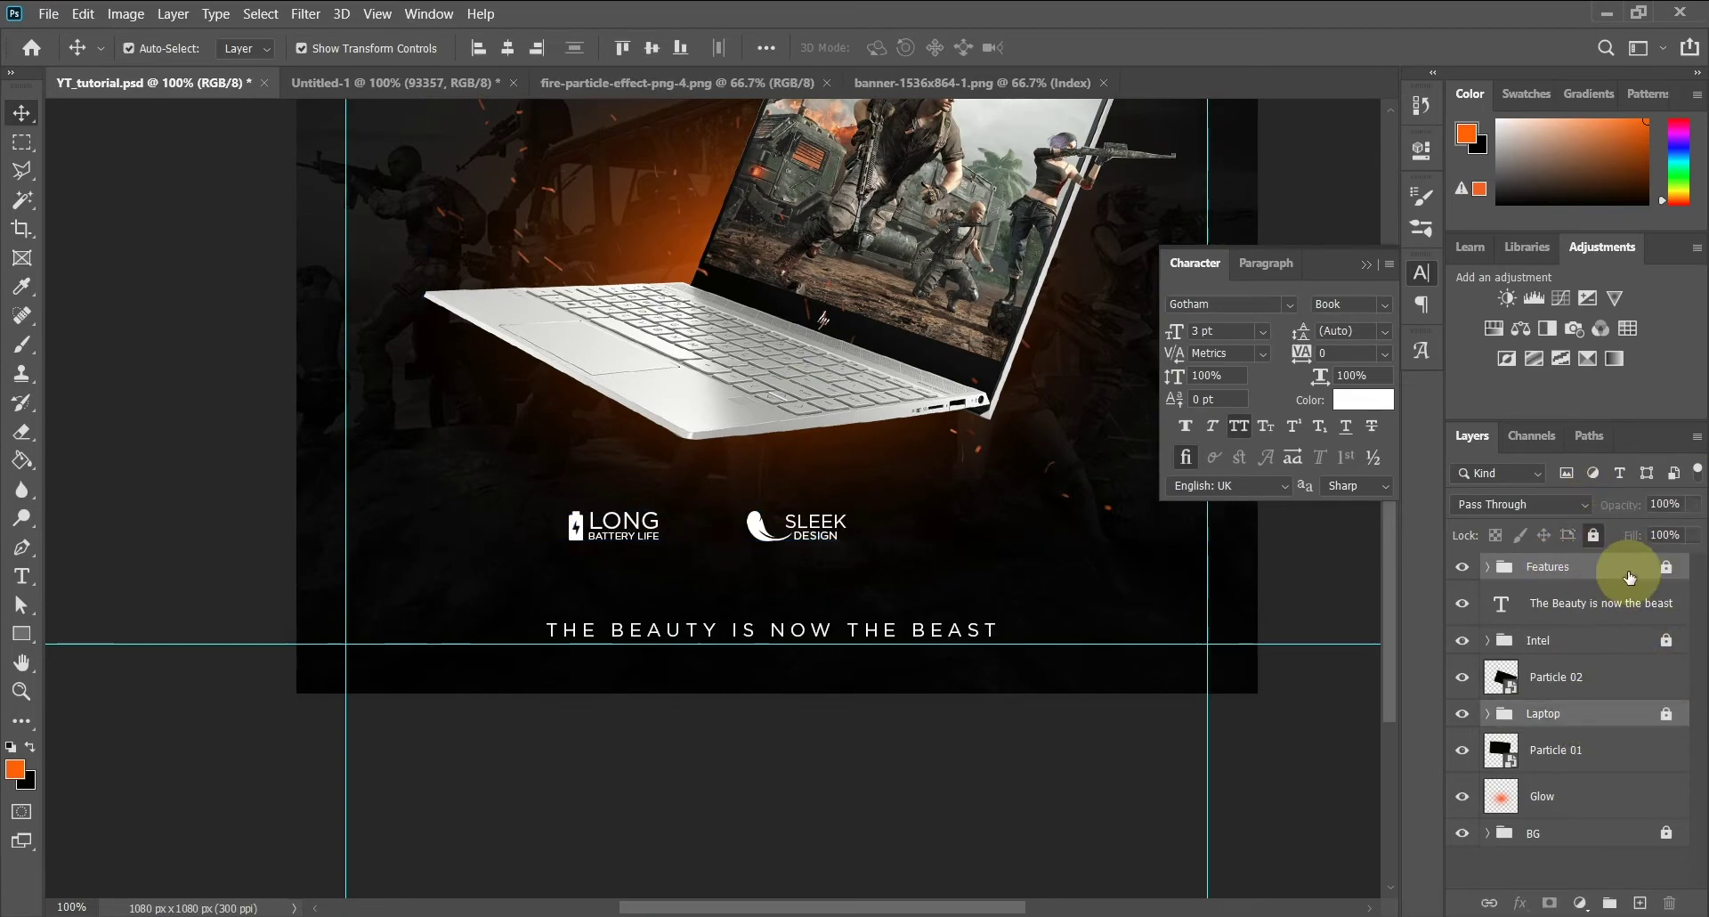
pyautogui.click(1593, 603)
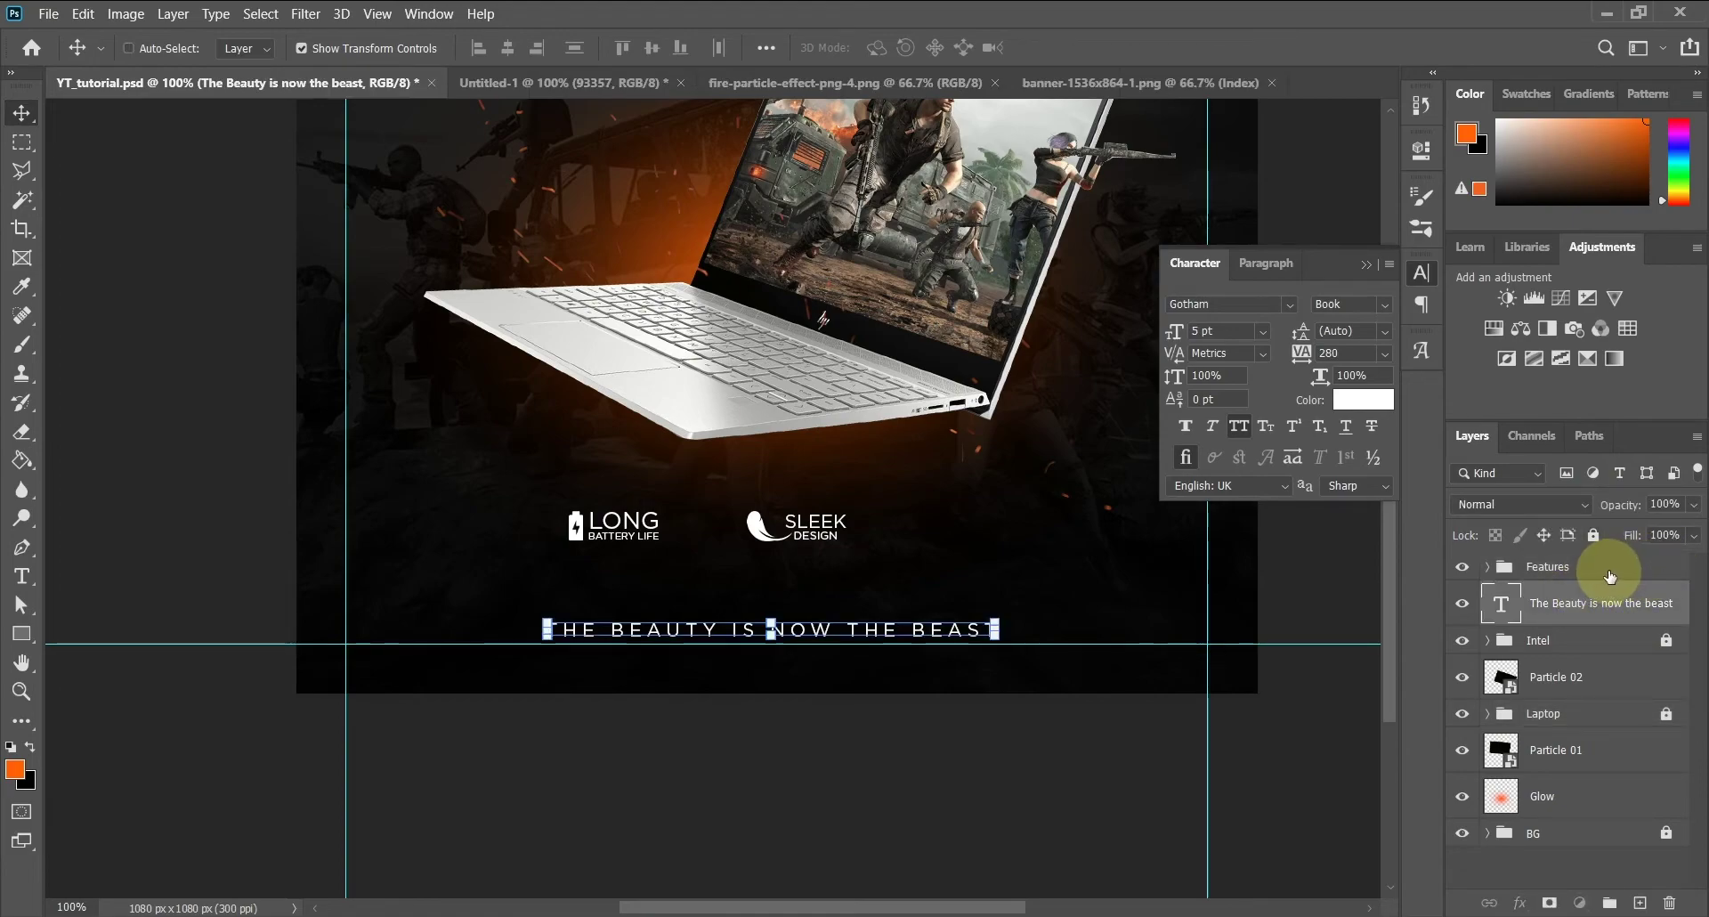
pyautogui.keyDown('ctrl'); pyautogui.click(1602, 566); pyautogui.keyUp('ctrl')
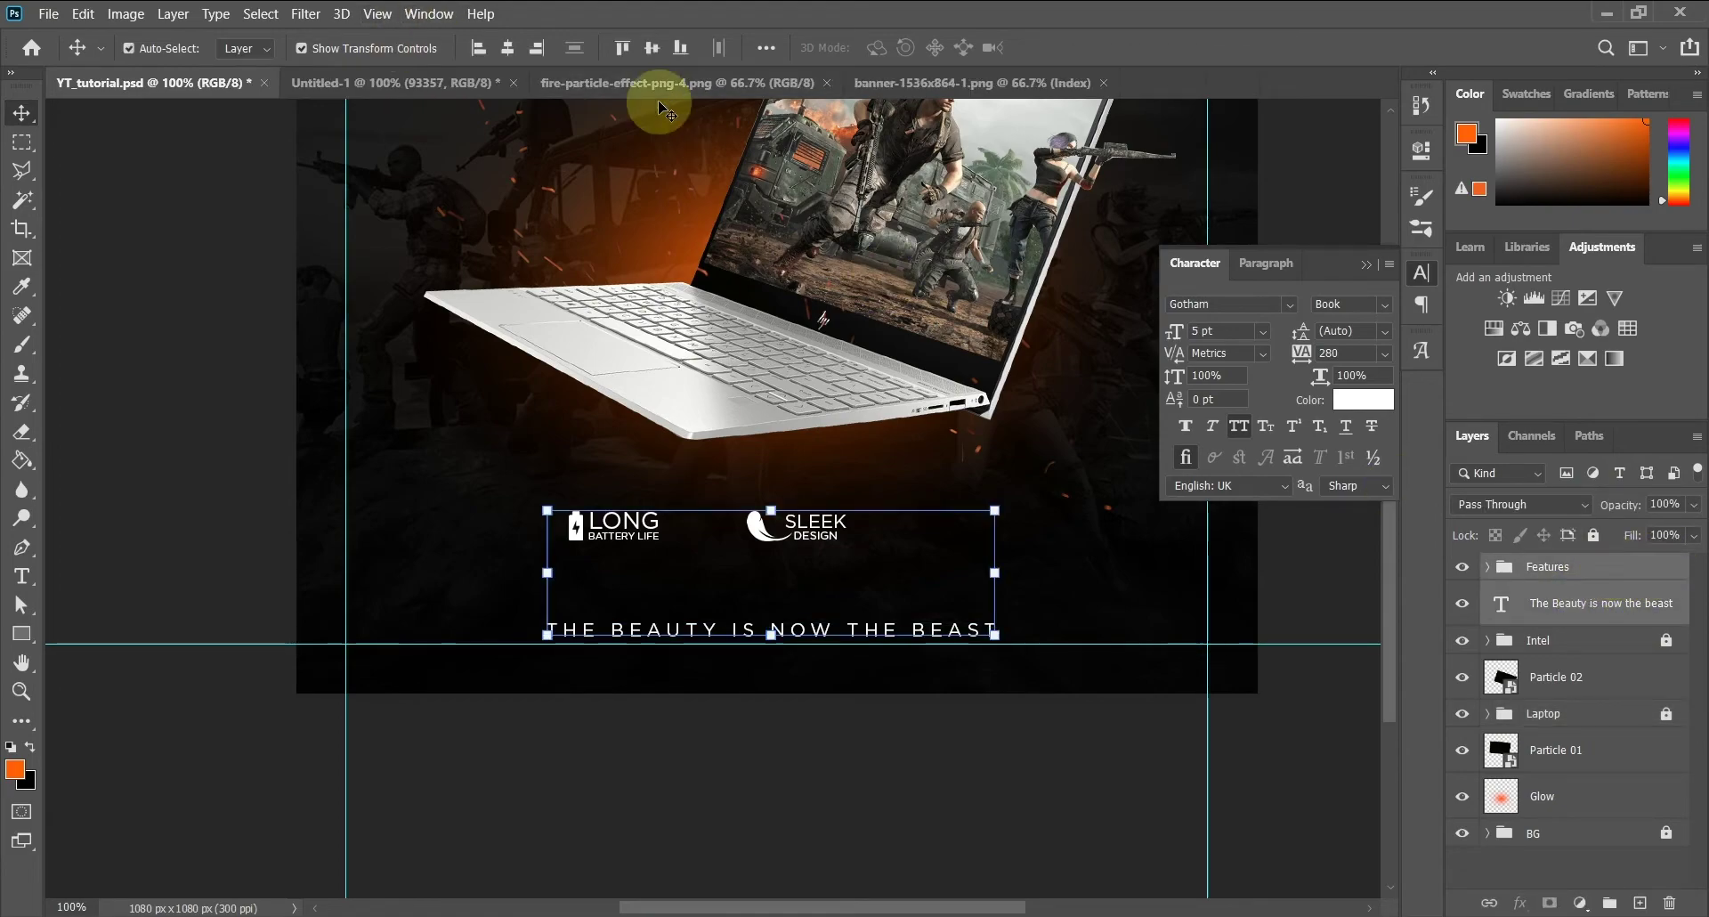
pyautogui.click(776, 806)
# Move the Features group down 20 px, closer to the tagline
pyautogui.click(1545, 569)
pyautogui.hotkey('shift', 'Down')
pyautogui.hotkey('shift', 'Down')
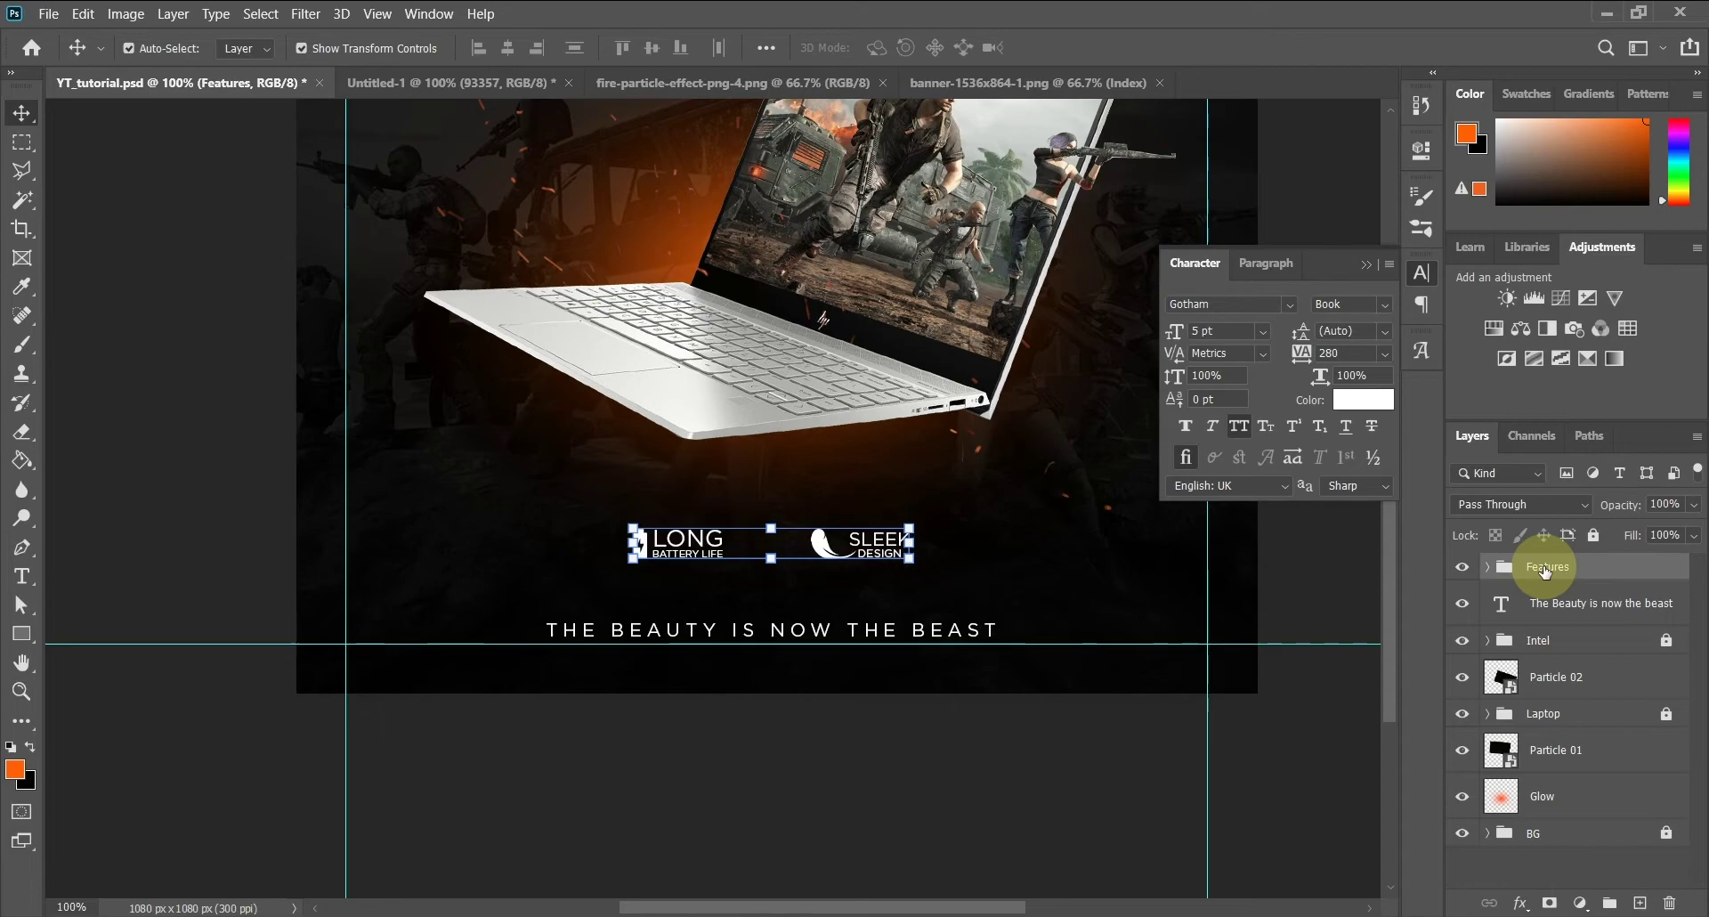
# Add a "Boundless Vision" text line above the laptop with tracking set to 0
pyautogui.click(909, 780)
pyautogui.hotkey('ctrl', '-')
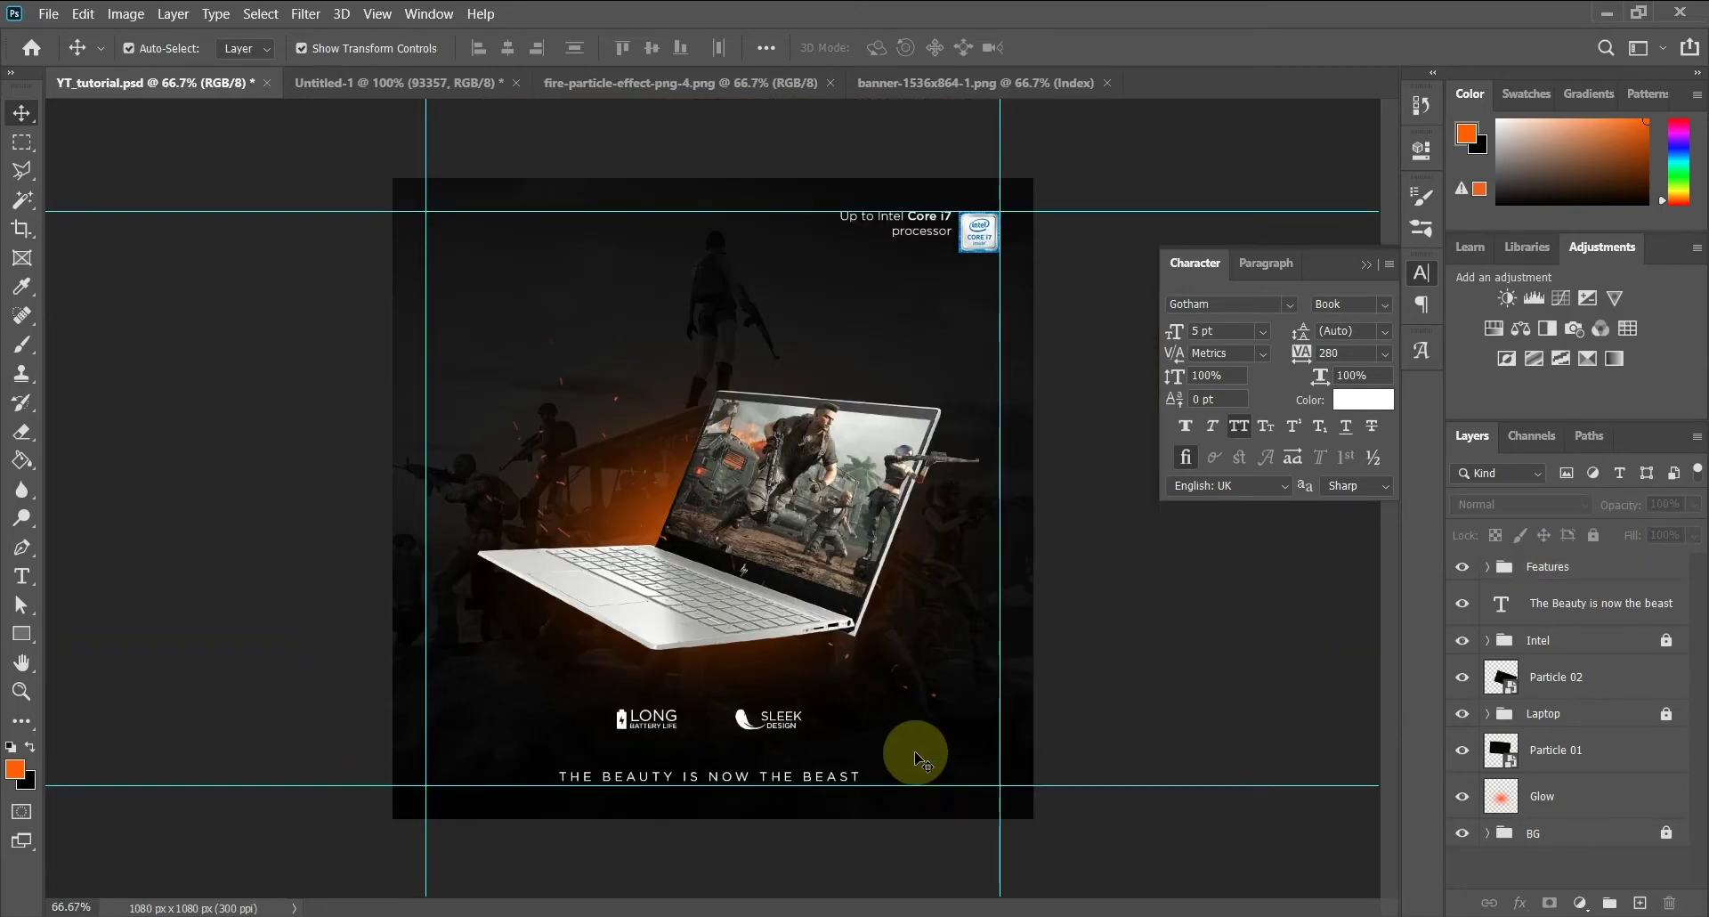
pyautogui.press('t')
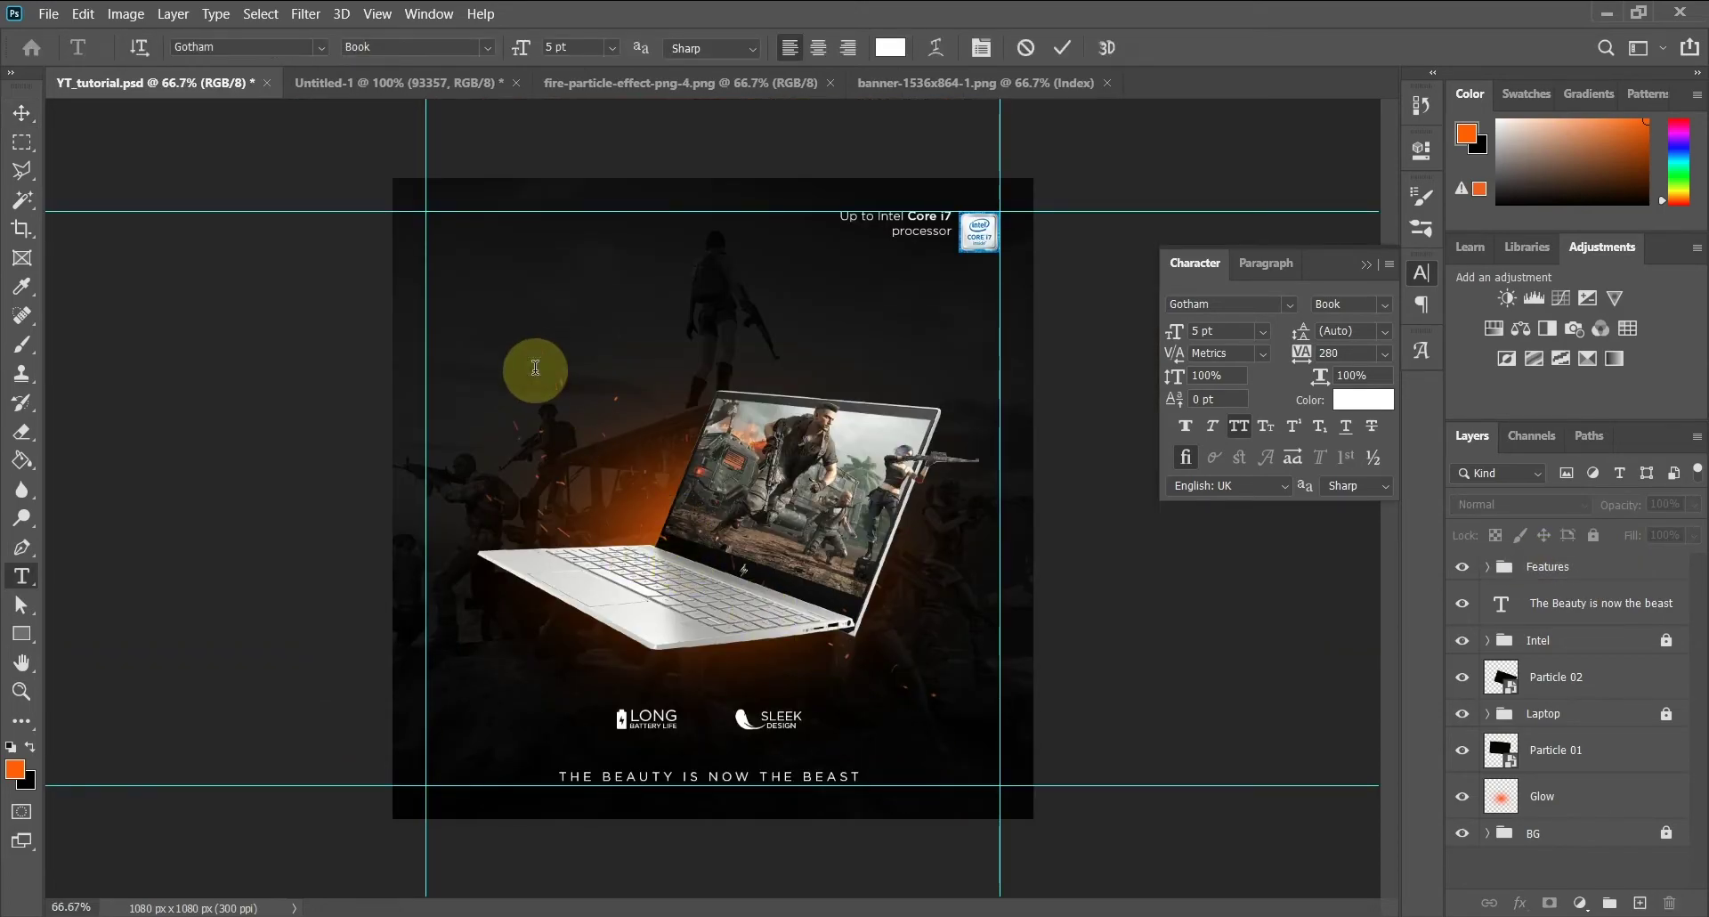
pyautogui.click(535, 367)
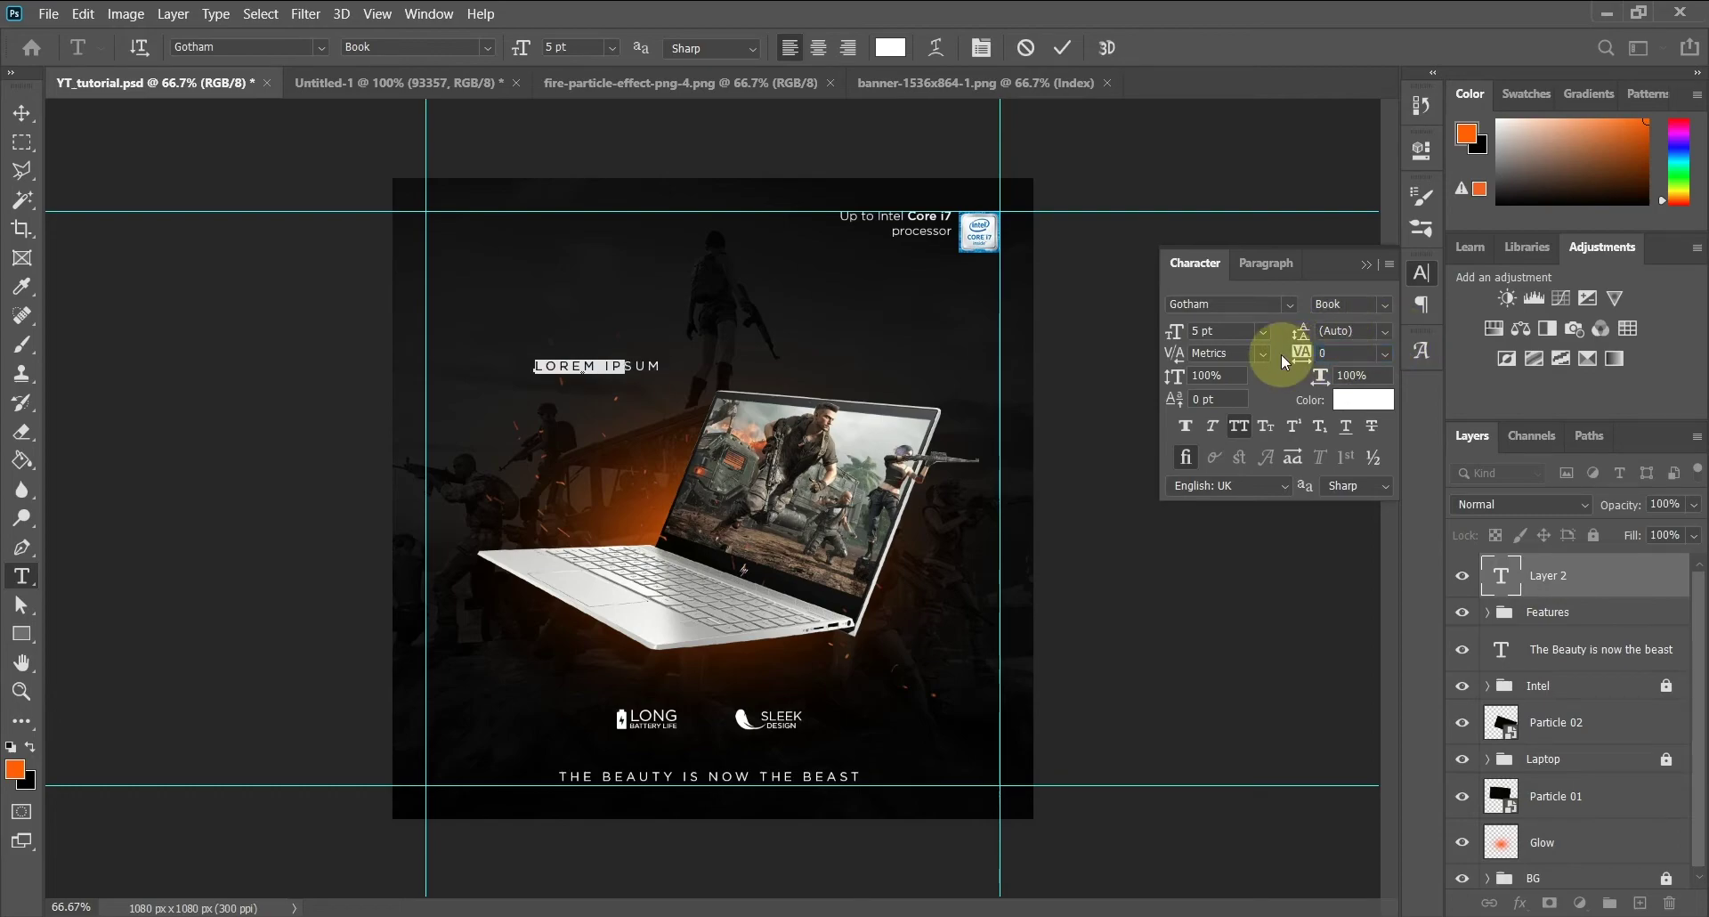
pyautogui.click(688, 324)
pyautogui.click(22, 111)
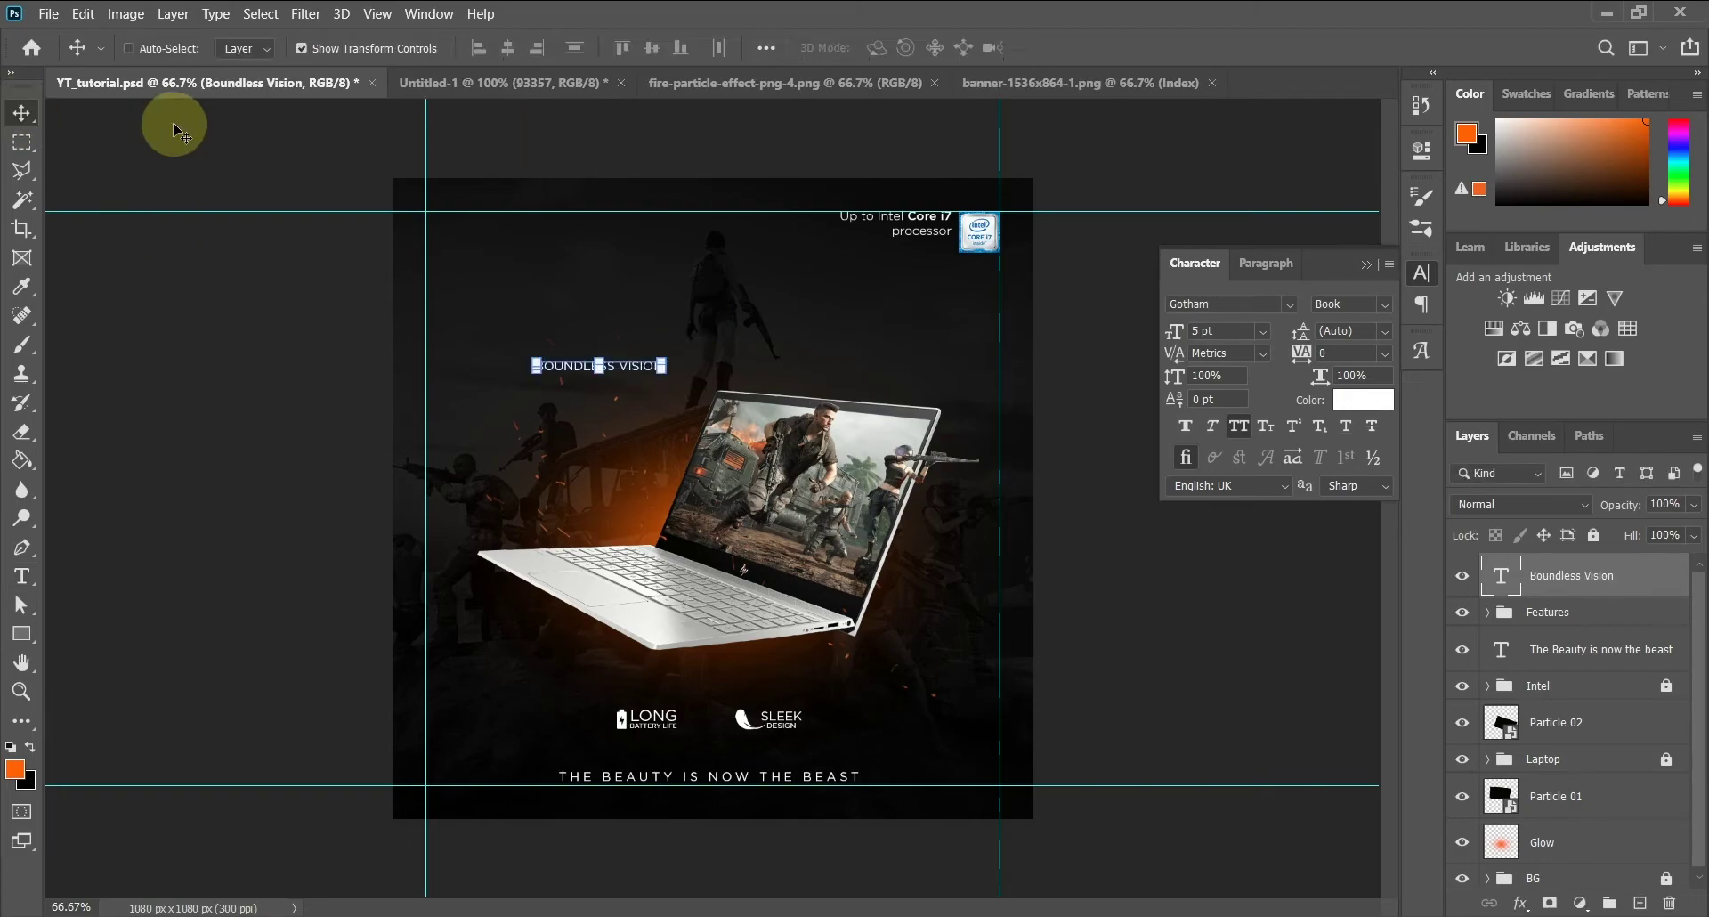
# Duplicate the Boundless Vision text, shift the copy down beneath it and change its wording to "Fearless Power"
pyautogui.hotkey('ctrl', 'j')
pyautogui.hotkey('shift', 'Down')
pyautogui.doubleClick(641, 387)
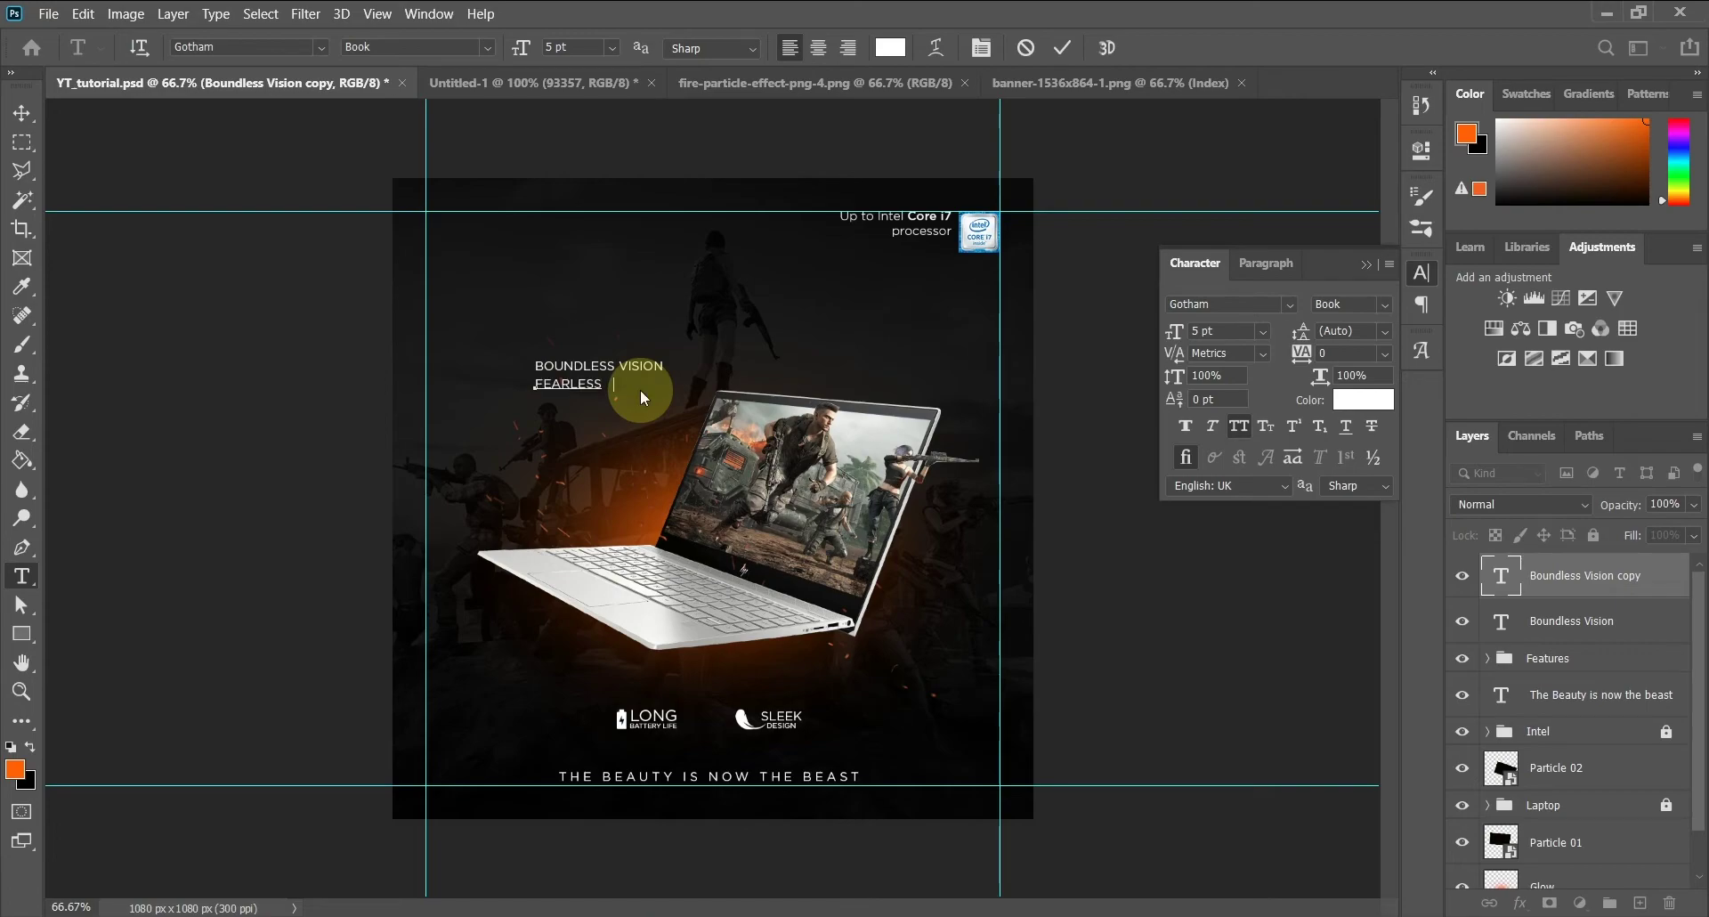
pyautogui.hotkey('ctrl', 'Return')
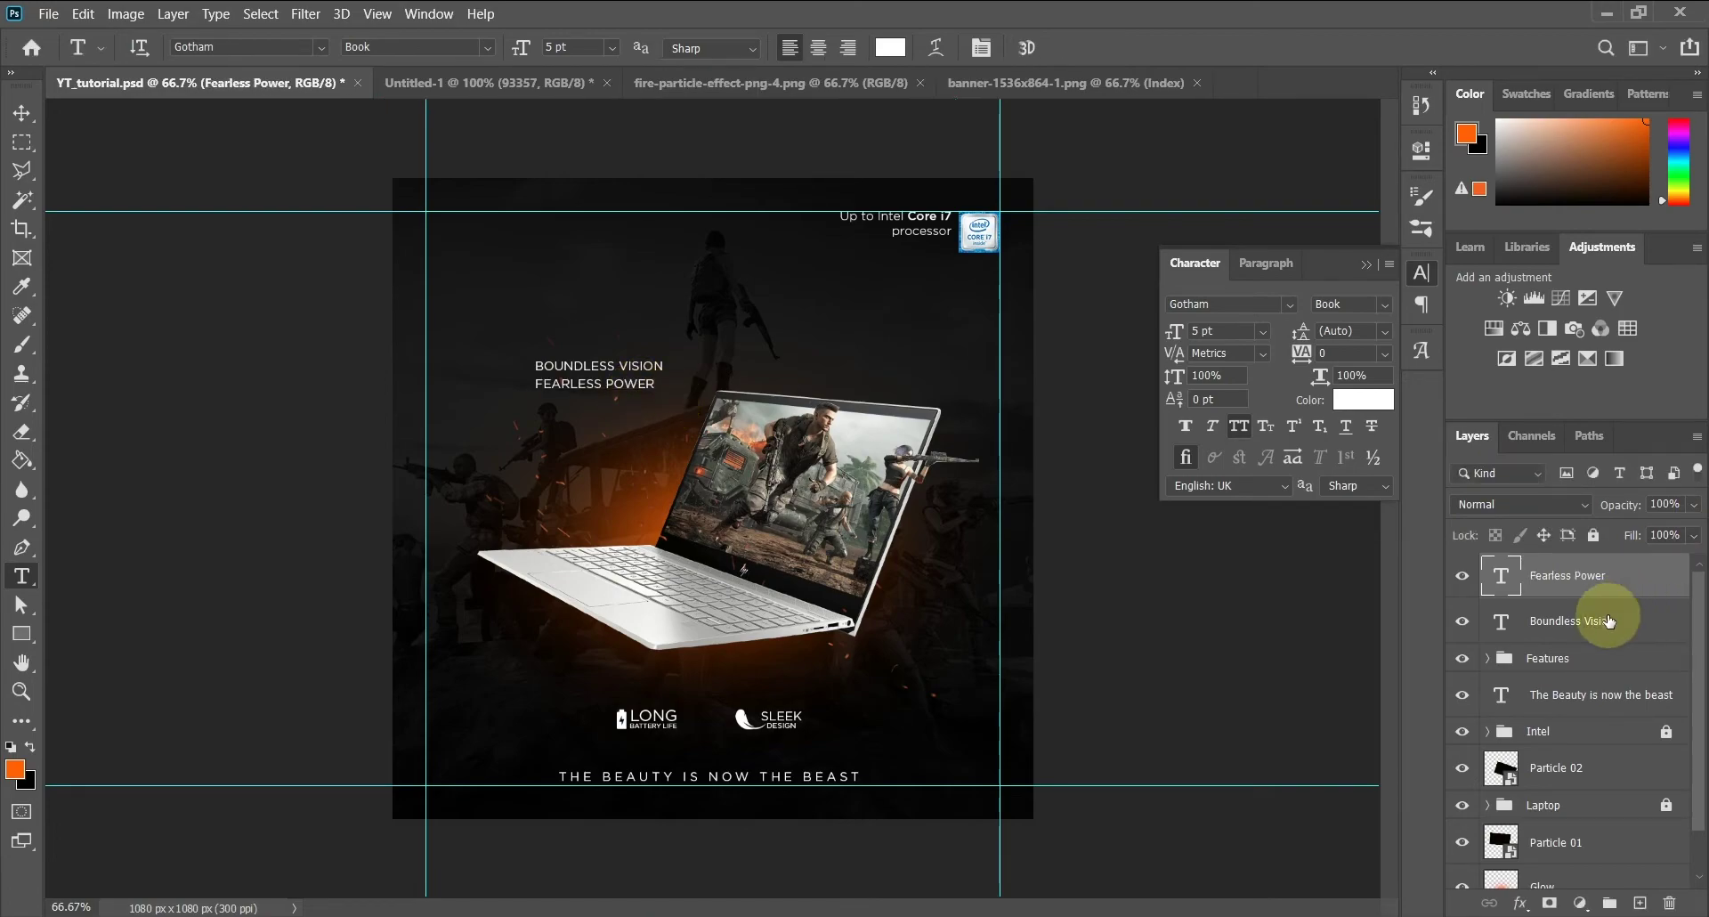
# Set the font of both the Fearless Power and Boundless Vision layers to D Day Stencil Regular
pyautogui.keyDown('shift'); pyautogui.click(1607, 616); pyautogui.keyUp('shift')
pyautogui.click(1289, 306)
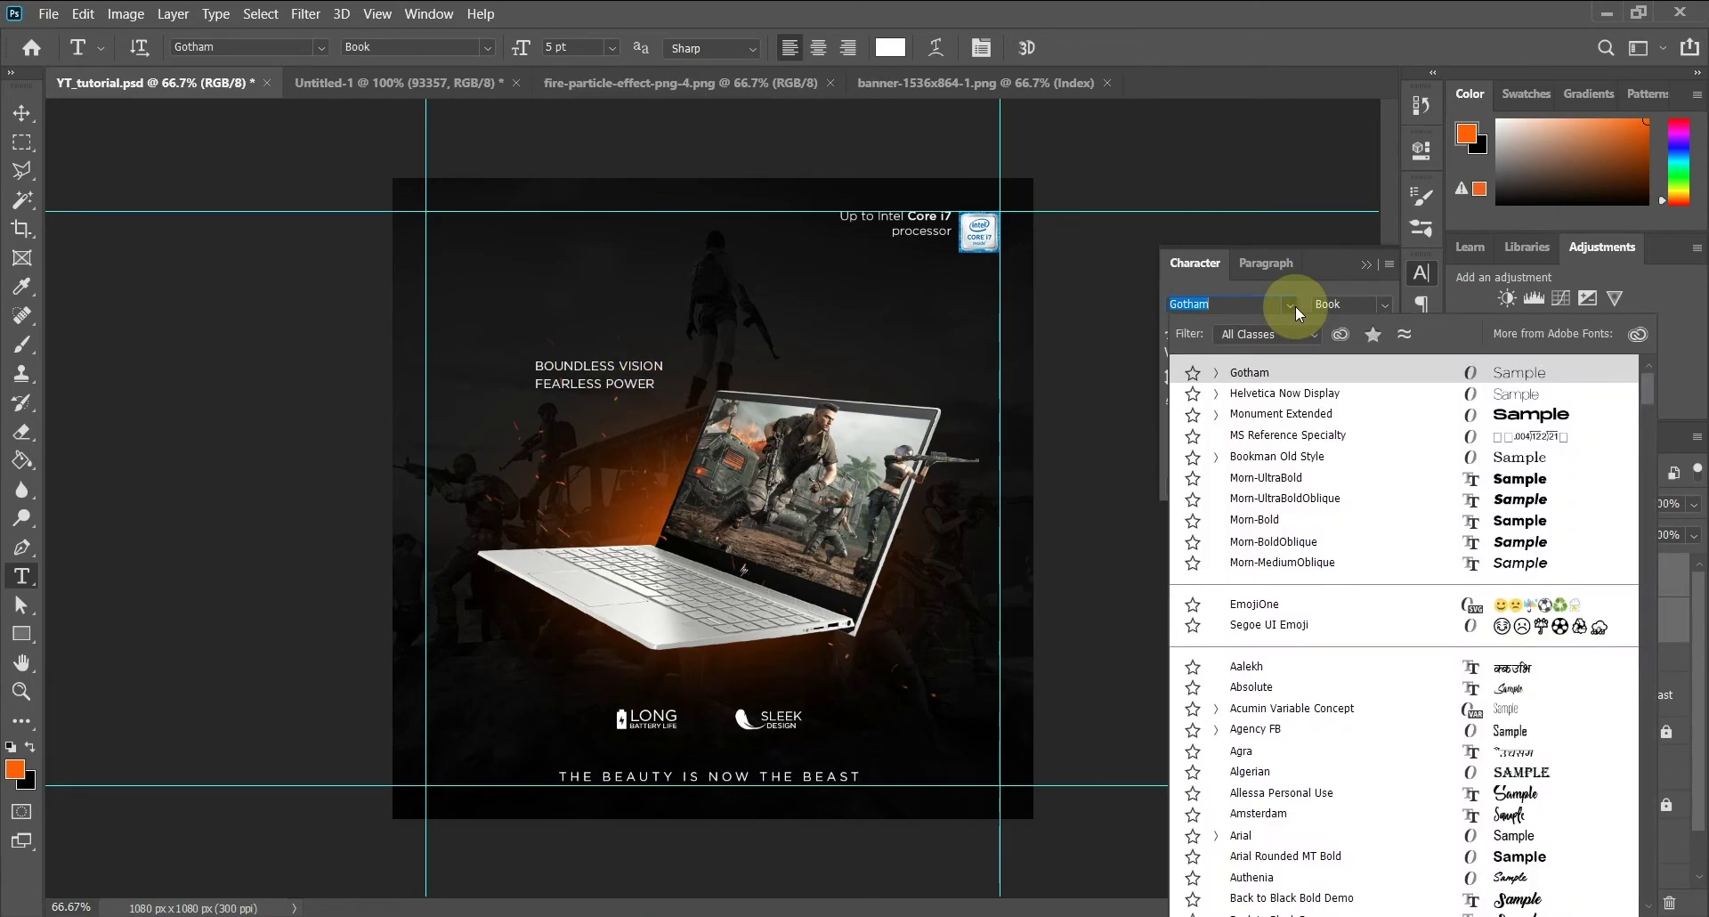
pyautogui.write('d da')
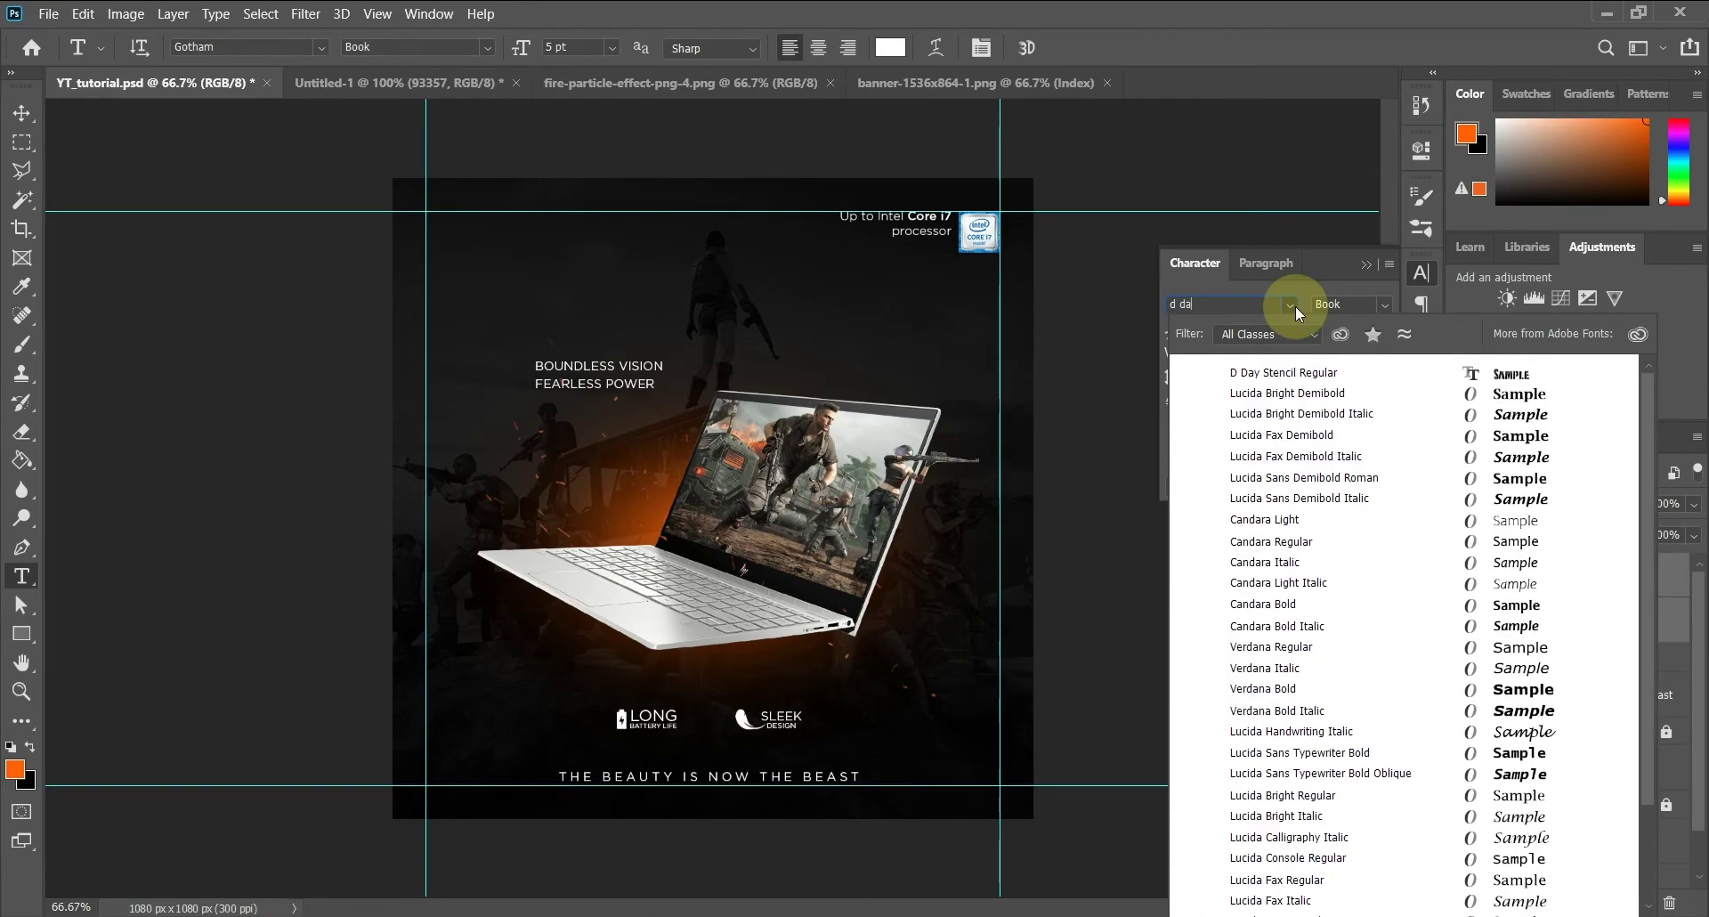
pyautogui.click(1268, 373)
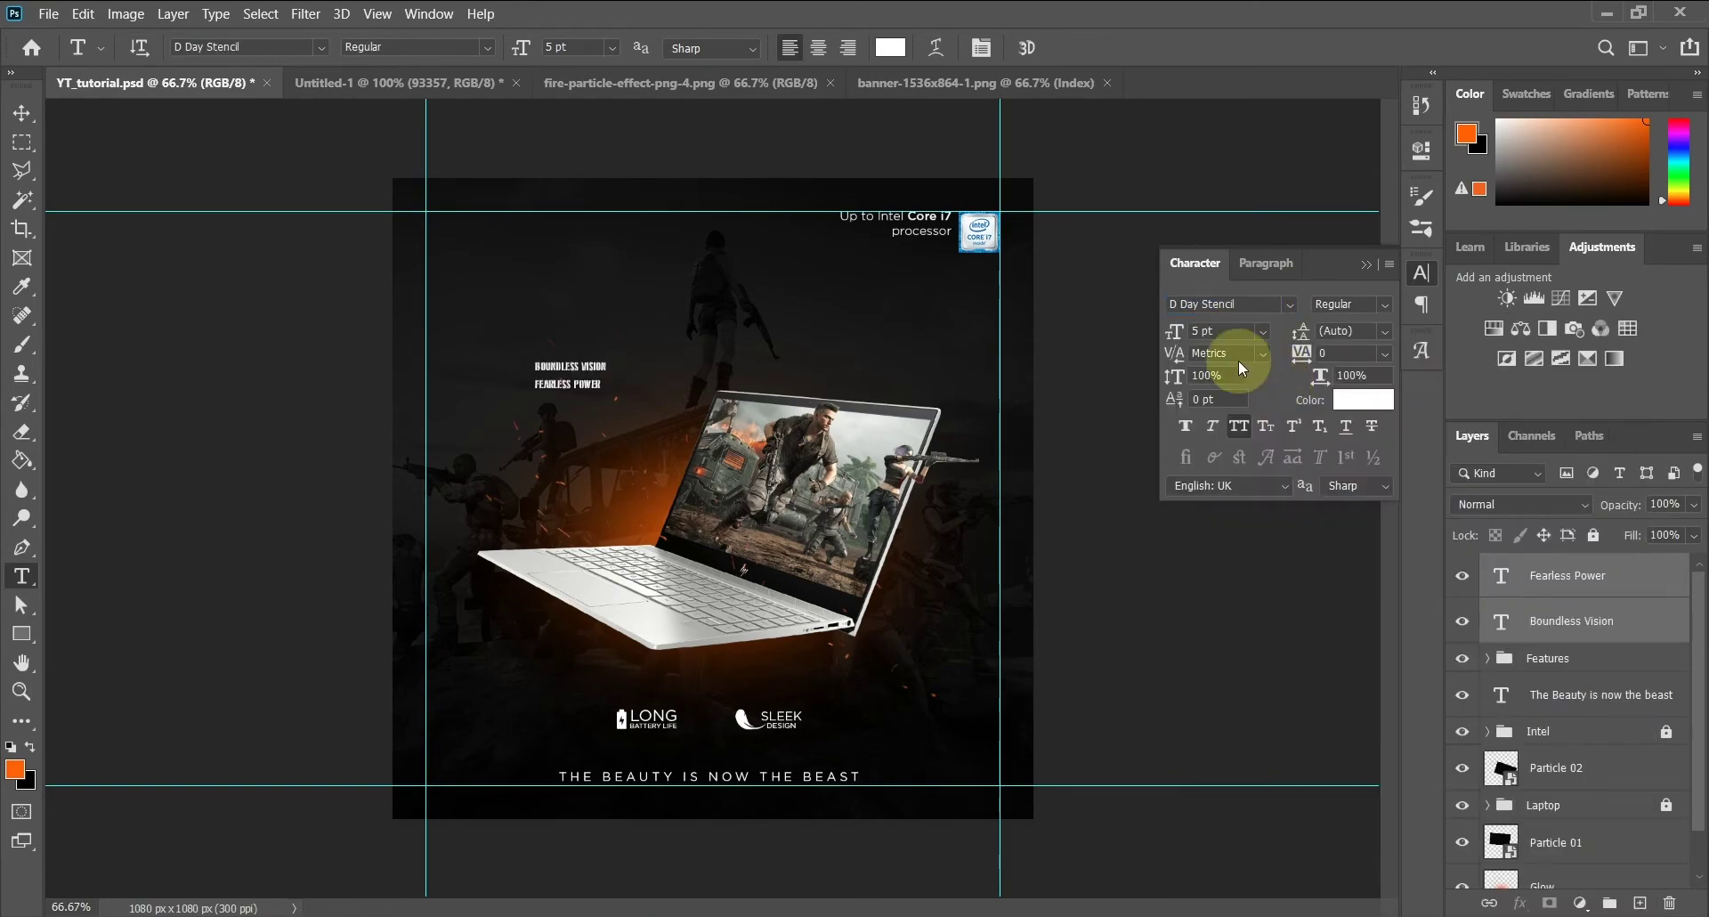
# Lock the Particle 01 and Particle 02 layers
pyautogui.click(23, 113)
pyautogui.hotkey('ctrl', '+')
pyautogui.click(561, 337)
pyautogui.click(508, 331)
pyautogui.click(1560, 759)
pyautogui.keyDown('ctrl'); pyautogui.click(1556, 843); pyautogui.keyUp('ctrl')
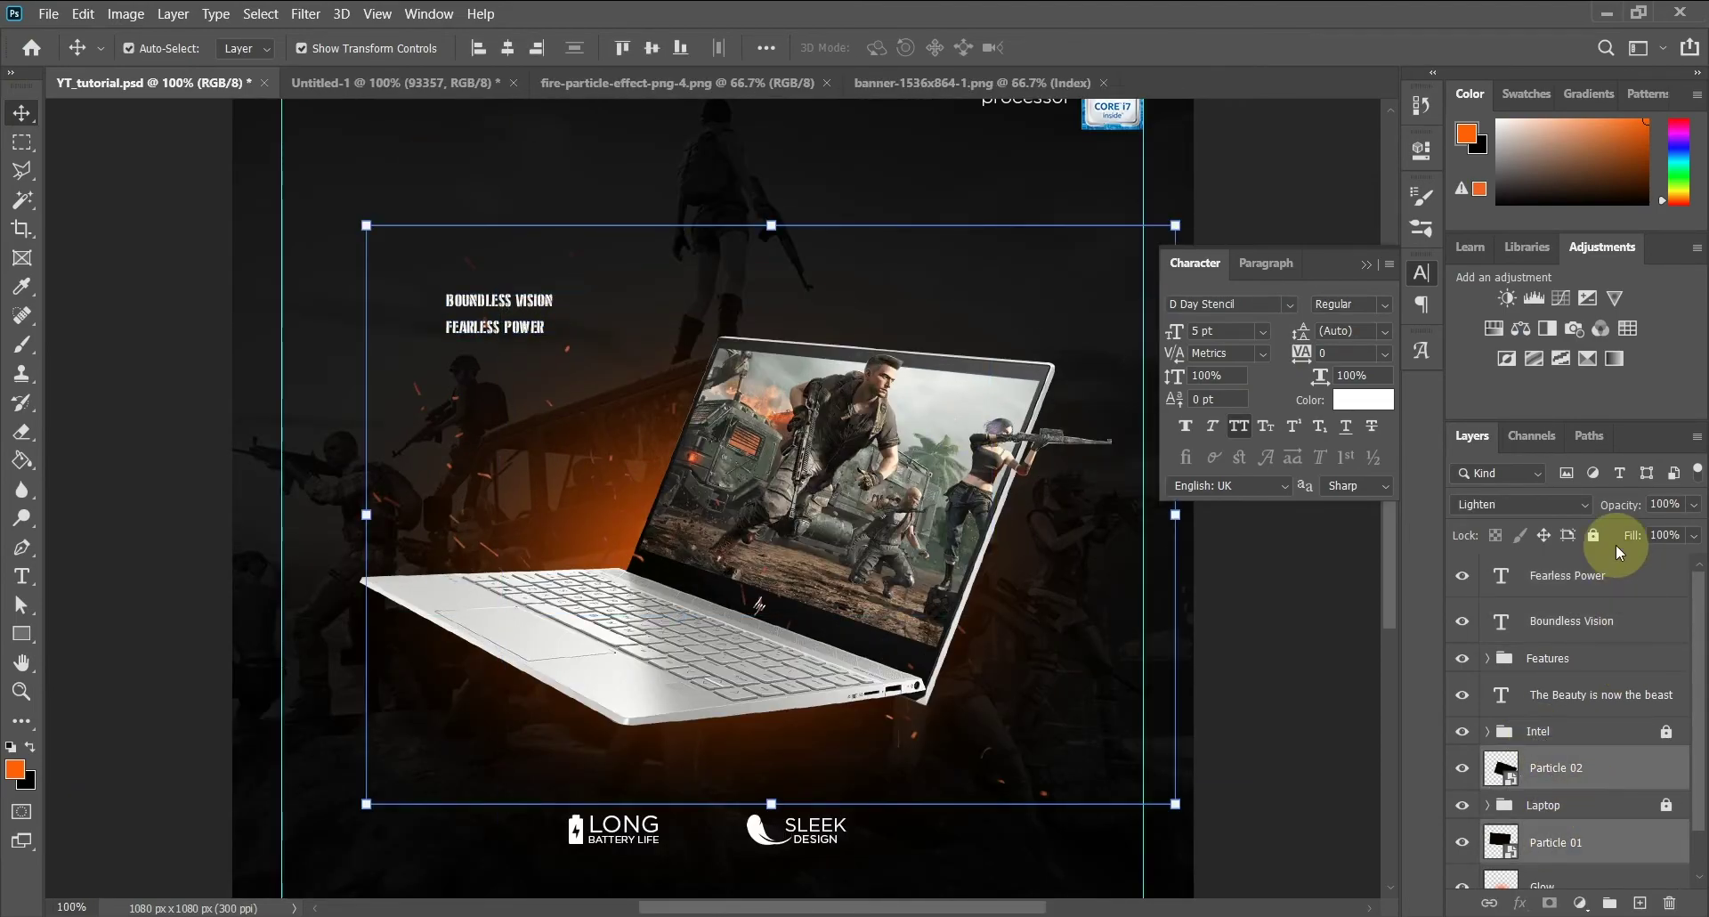
# Move the Fearless Power text up directly beneath Boundless Vision and offset it to the right
pyautogui.click(483, 333)
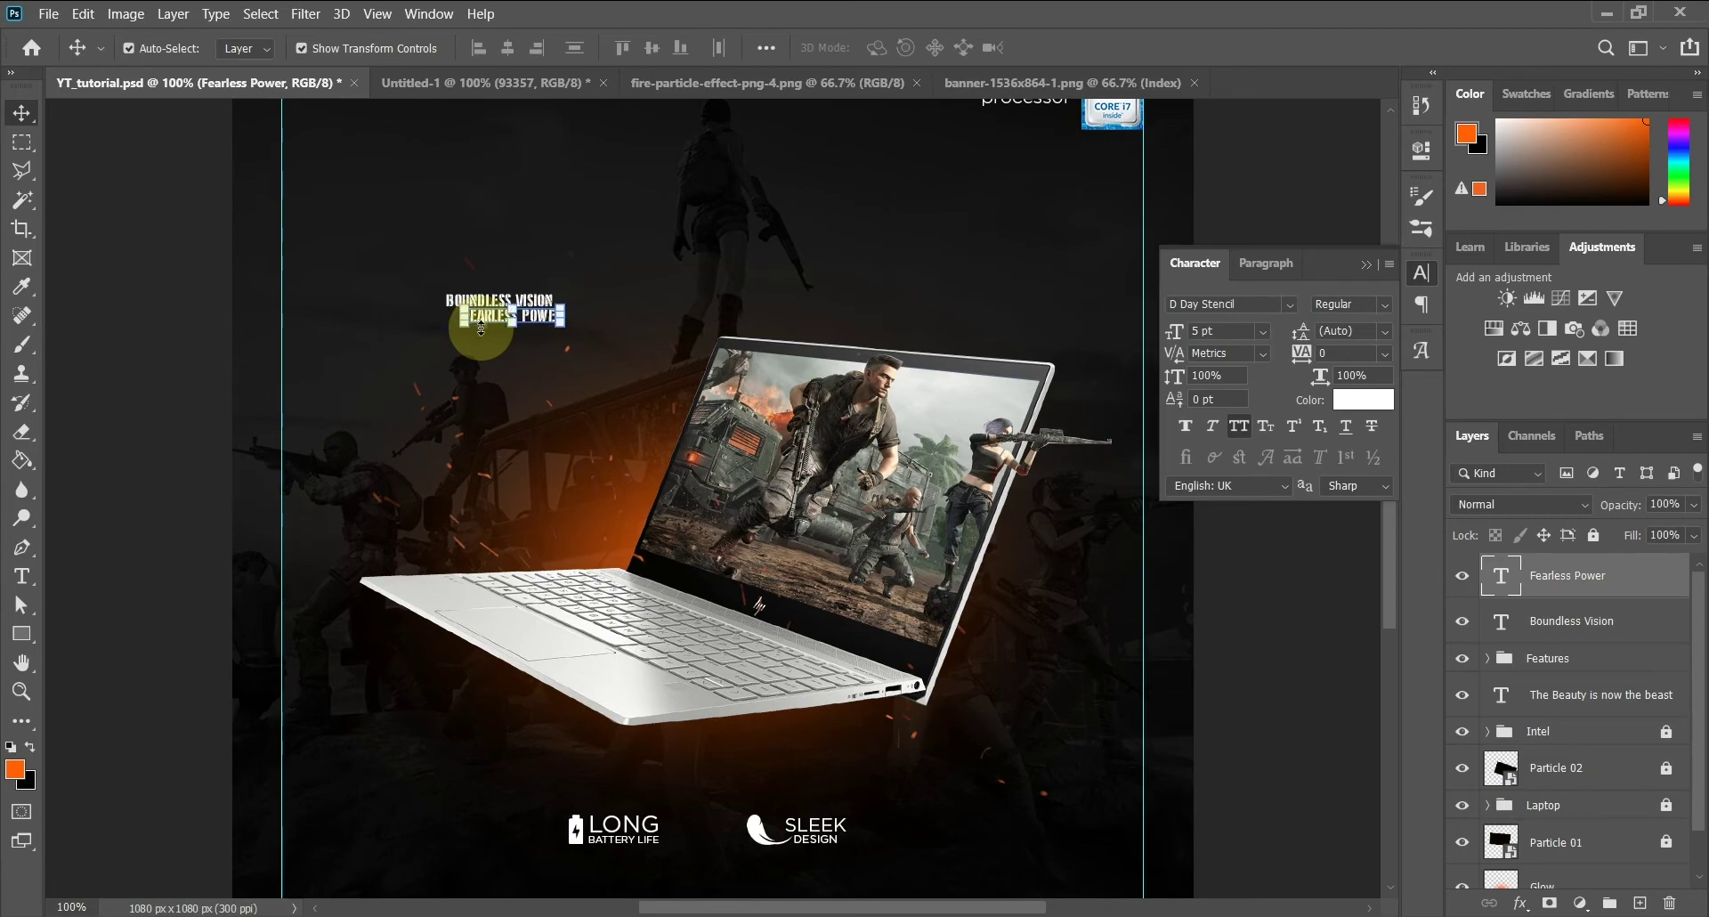
pyautogui.click(609, 279)
pyautogui.click(554, 318)
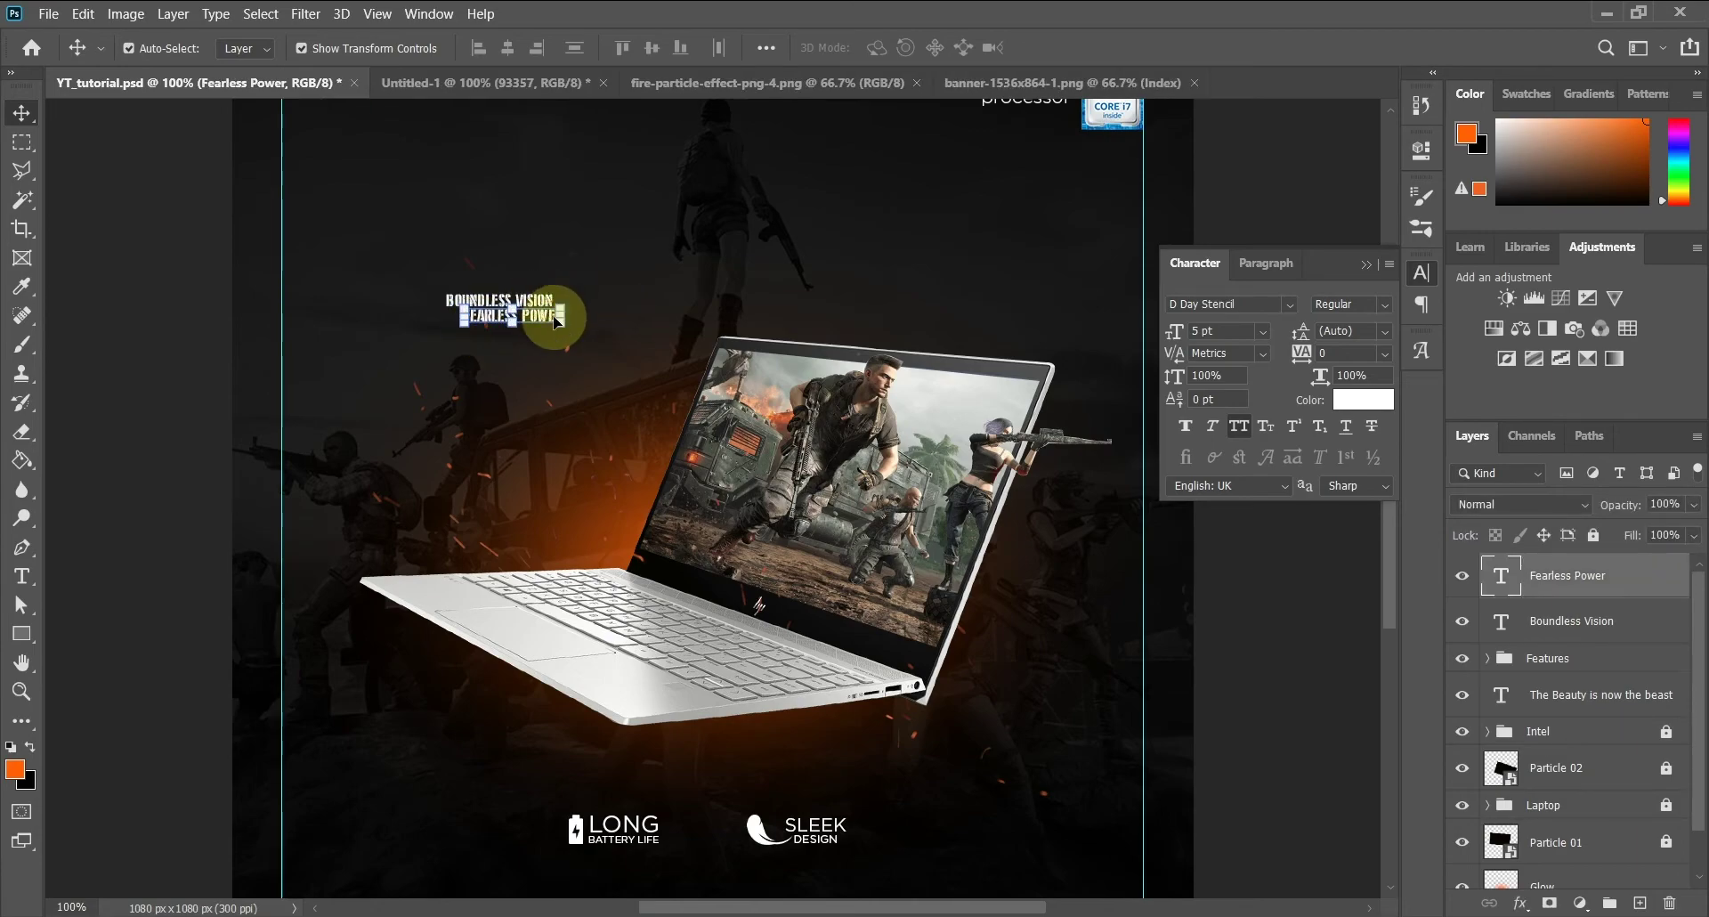
pyautogui.hotkey('shift', 'Right')
# Scale both headline text layers up together to about 27.7 pt so they span the area above the laptop
pyautogui.keyDown('ctrl'); pyautogui.click(1604, 620); pyautogui.keyUp('ctrl')
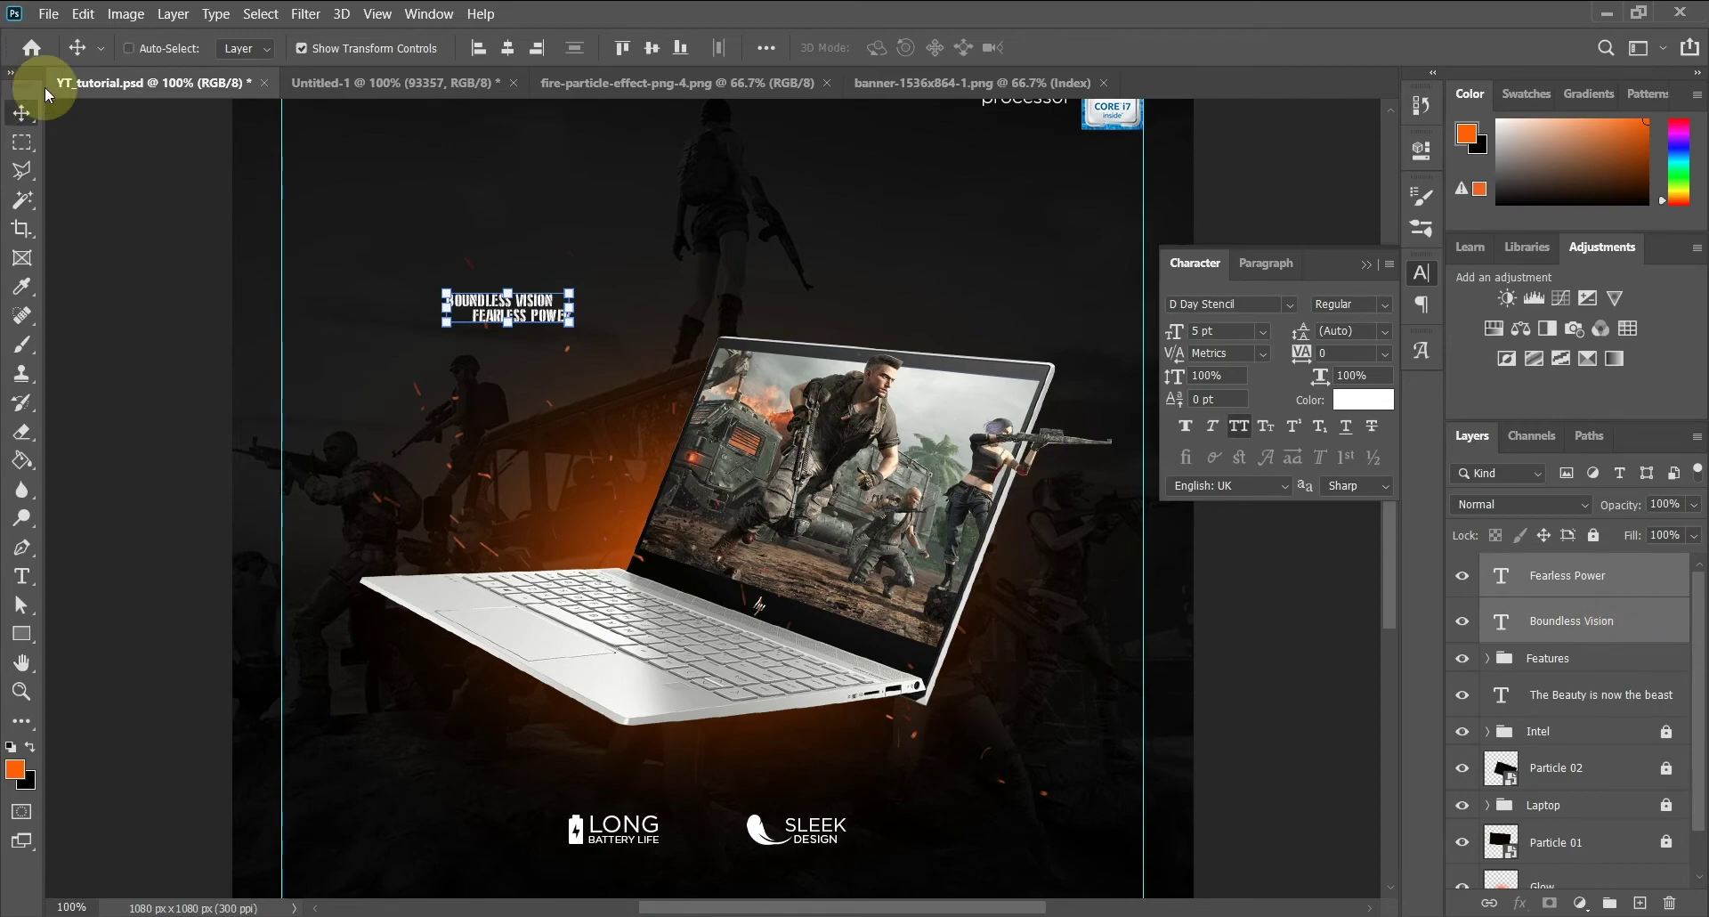
pyautogui.hotkey('ctrl', '-')
pyautogui.moveTo(606, 355); pyautogui.dragTo(895, 296)
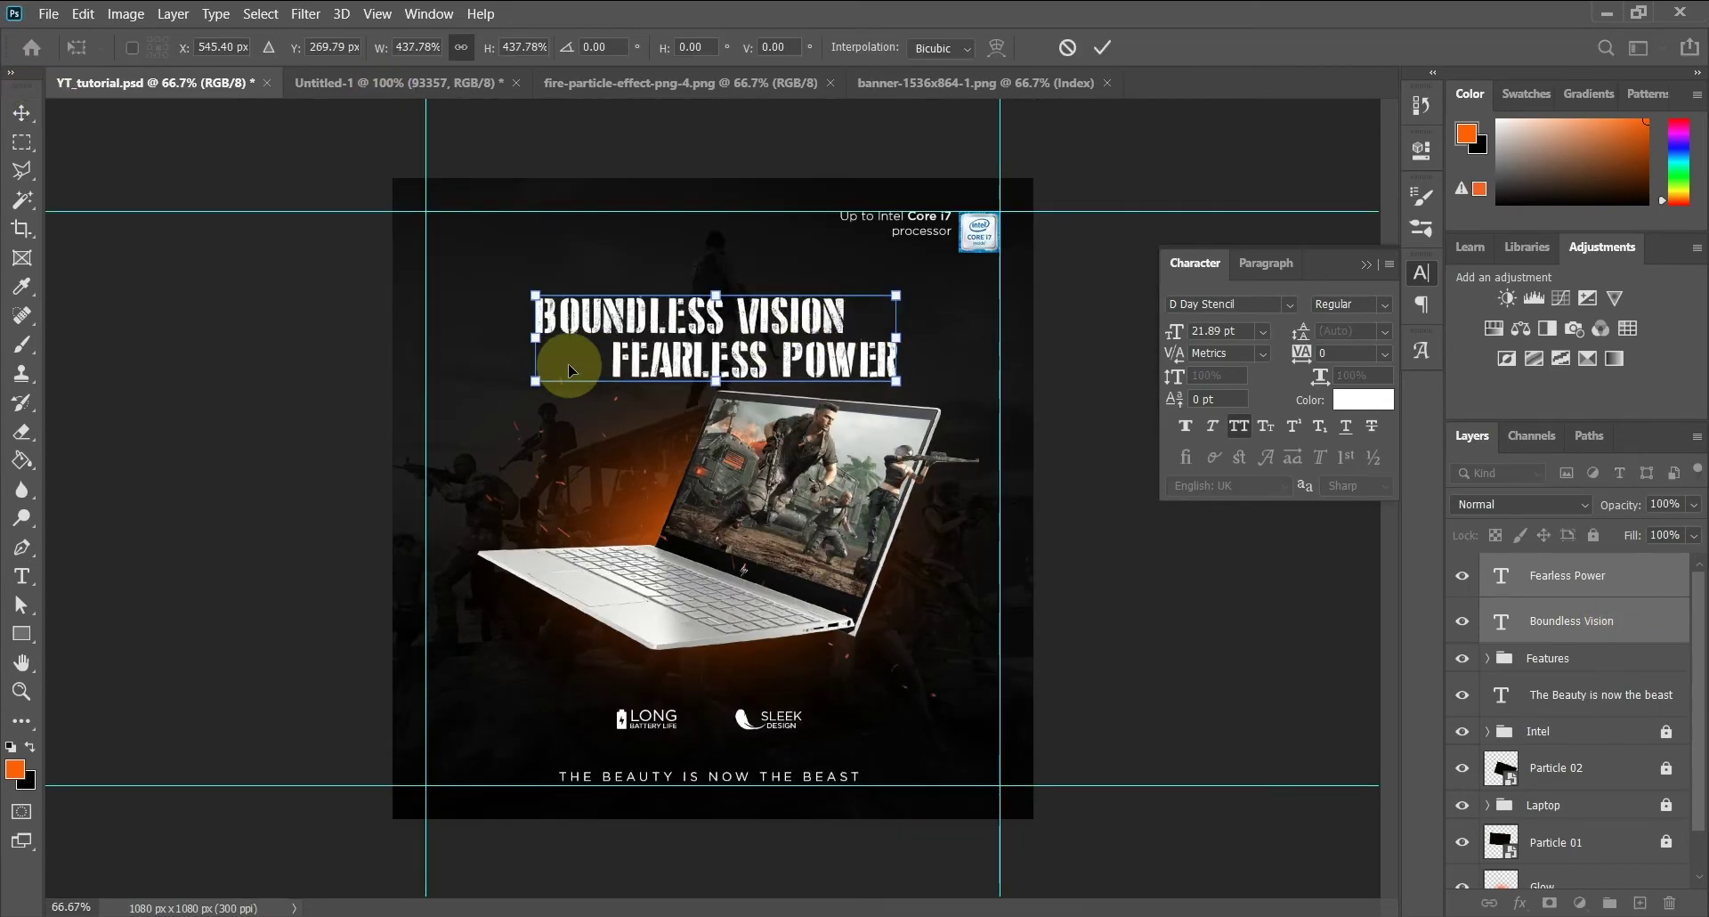
pyautogui.moveTo(534, 381); pyautogui.dragTo(470, 395)
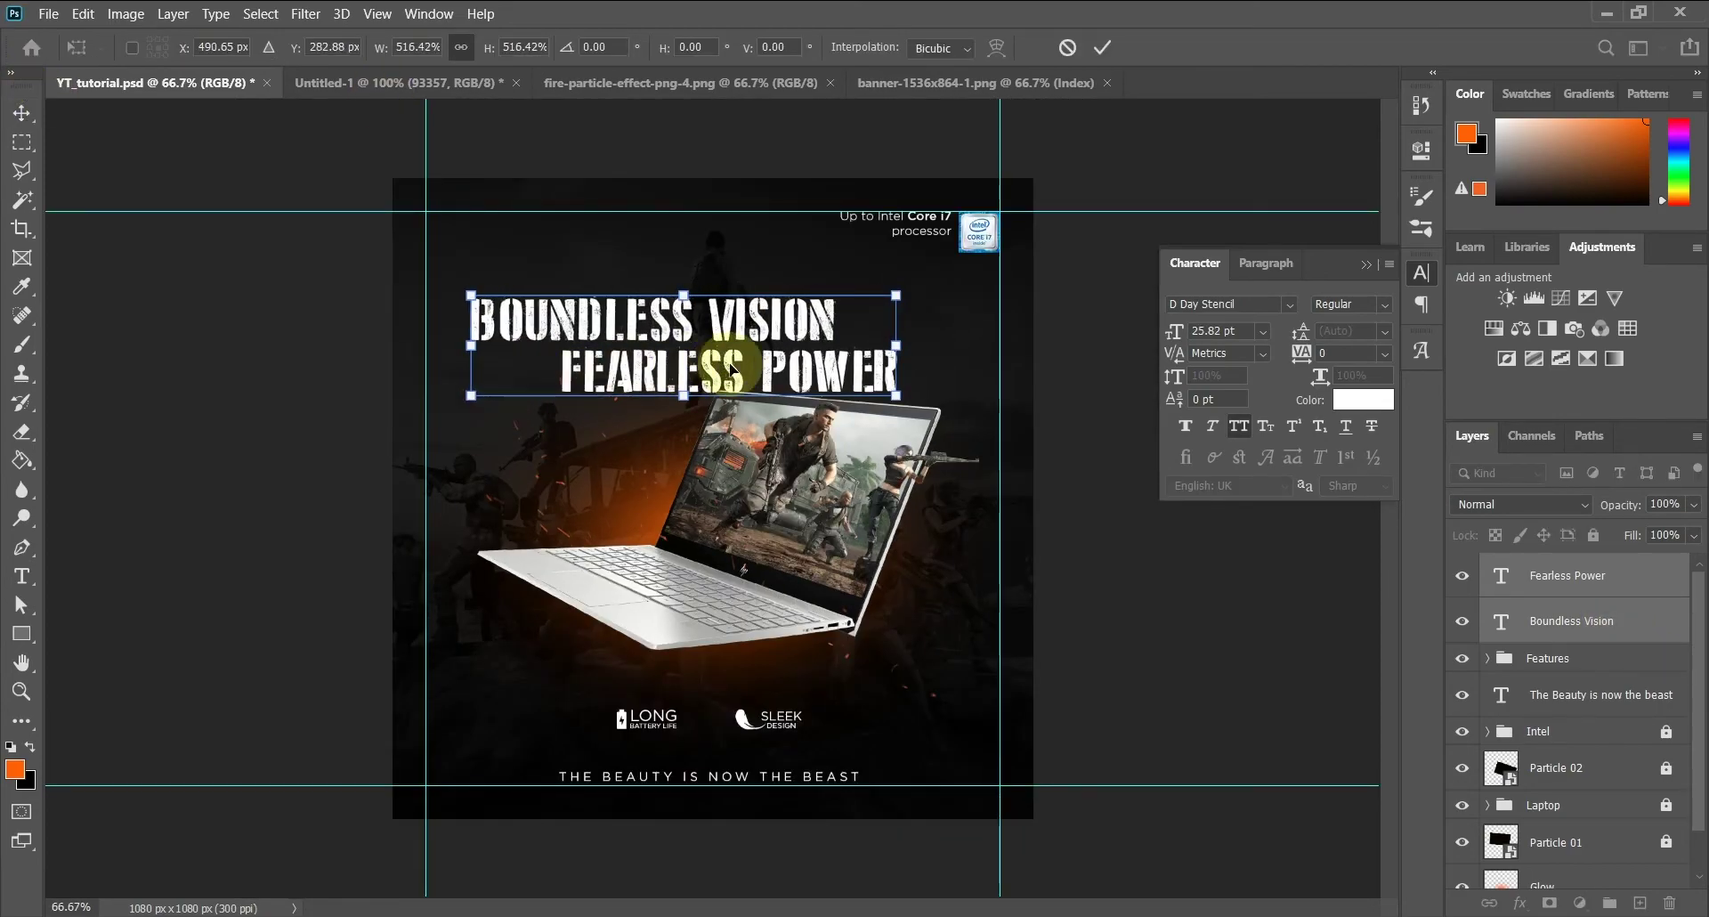
pyautogui.moveTo(897, 294); pyautogui.dragTo(926, 282)
pyautogui.press('Return')
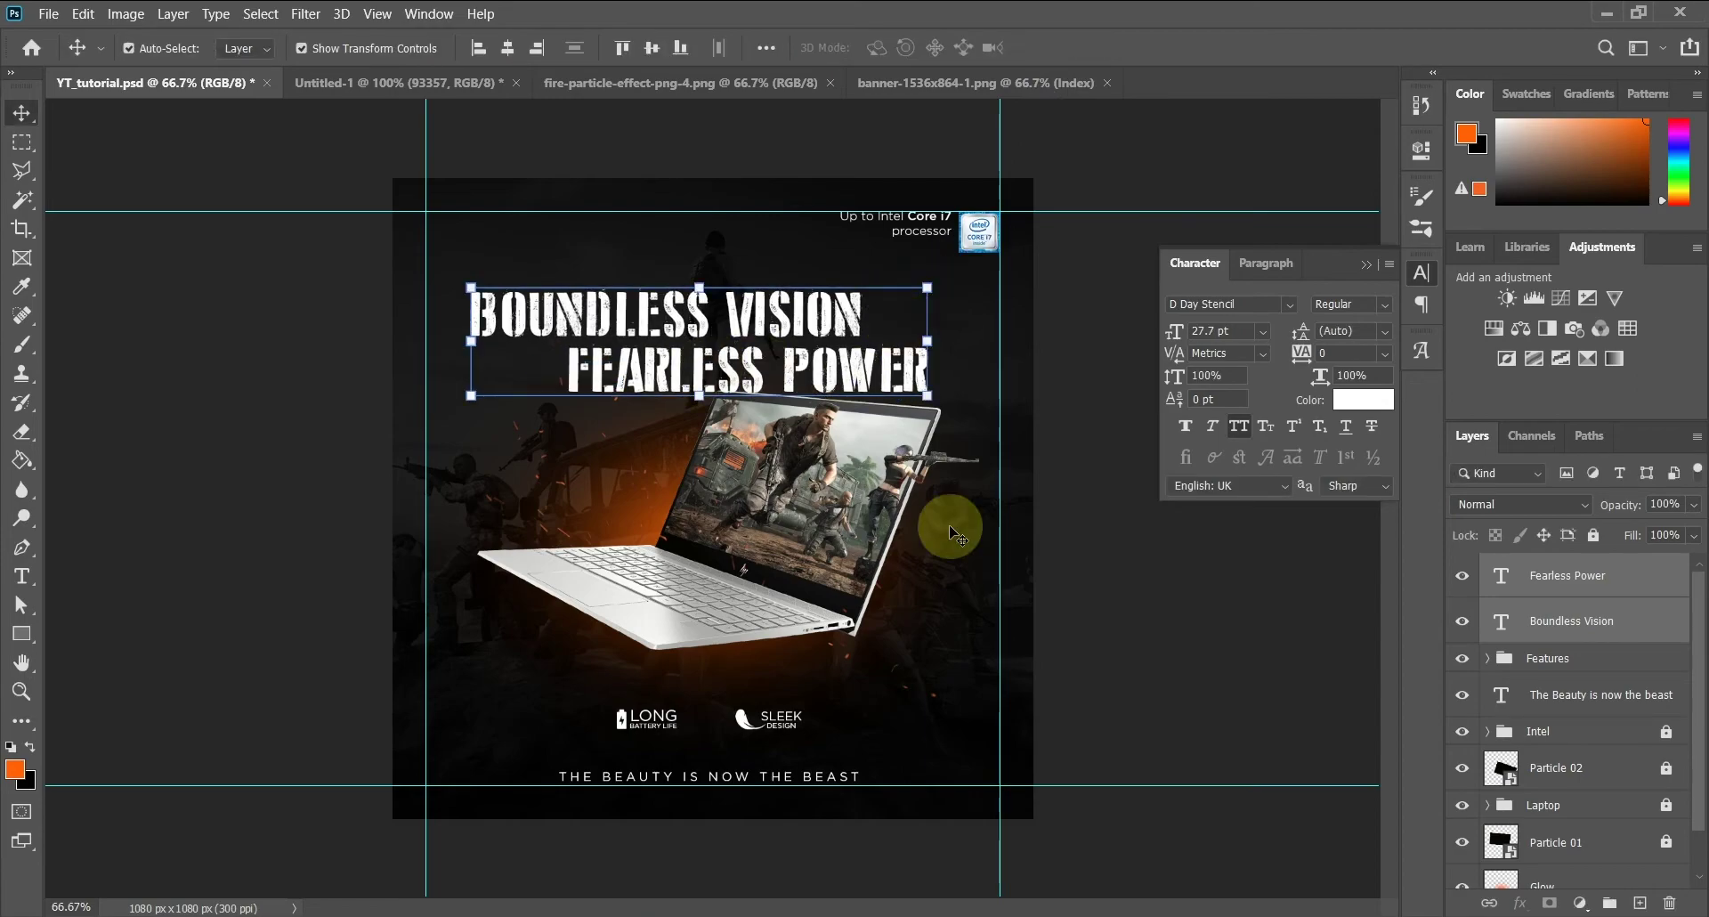
# Nudge the Fearless Power line up to tighten the gap below Boundless Vision
pyautogui.click(1112, 582)
pyautogui.click(657, 373)
pyautogui.press('Up')
pyautogui.press('Up')
pyautogui.press('Up')
pyautogui.press('Up')
pyautogui.press('Up')
pyautogui.press('Up')
pyautogui.press('Up')
pyautogui.press('Up')
pyautogui.press('Up')
pyautogui.press('Up')
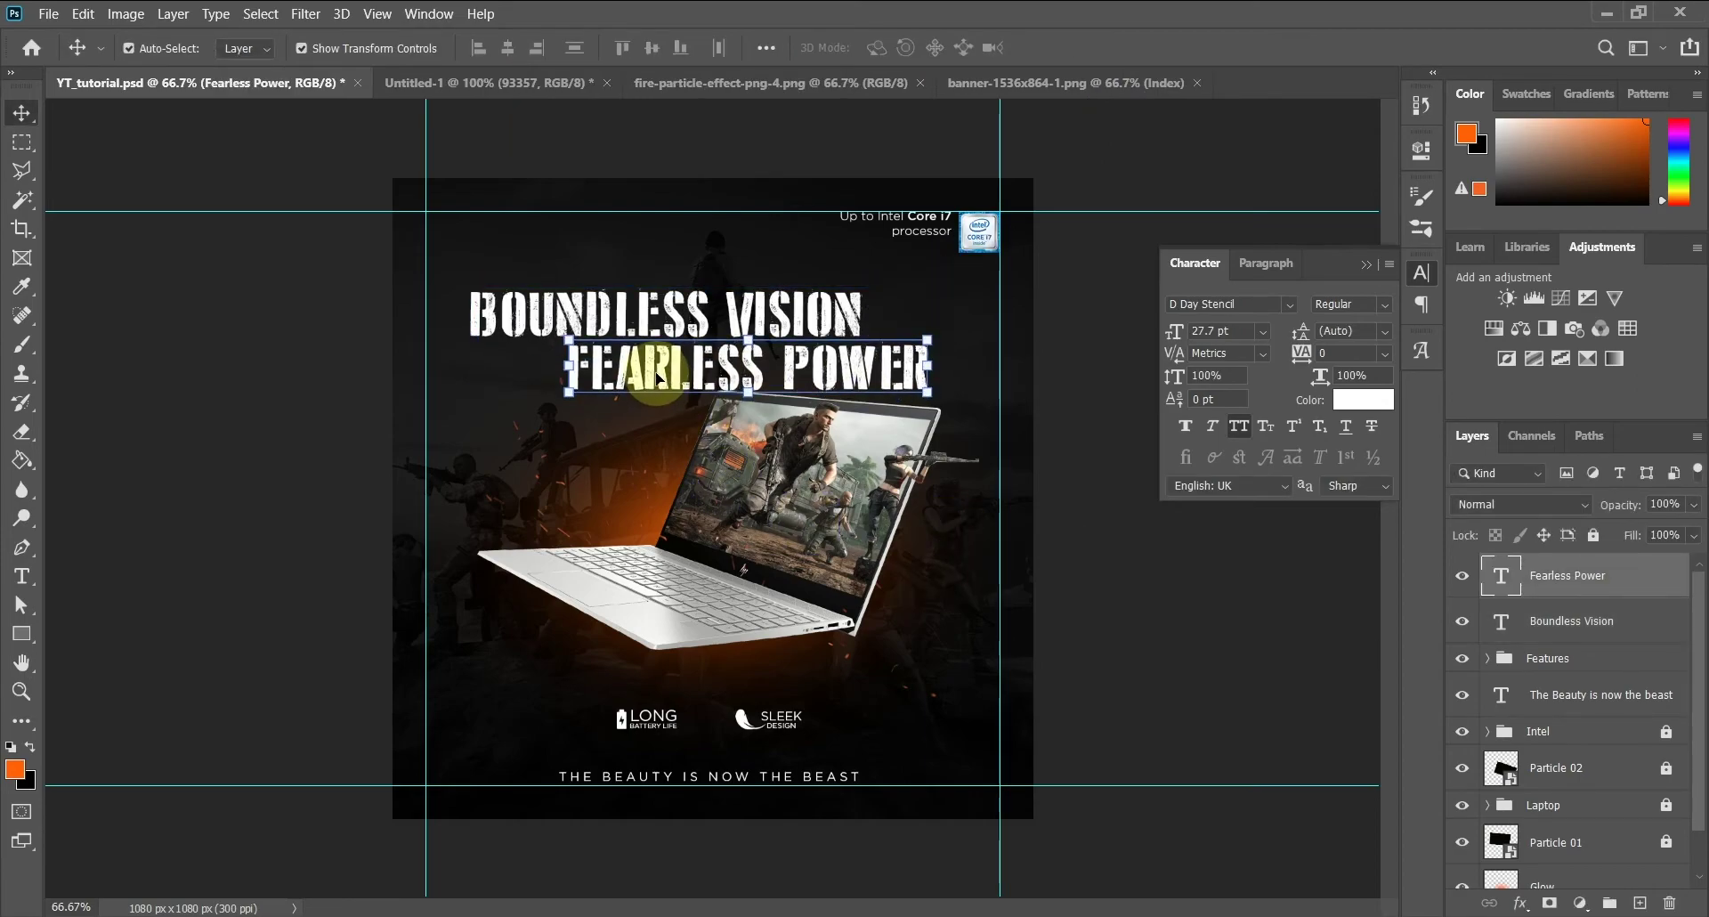
# Skew both headline text layers together so their right side slants upward
pyautogui.click(1551, 620)
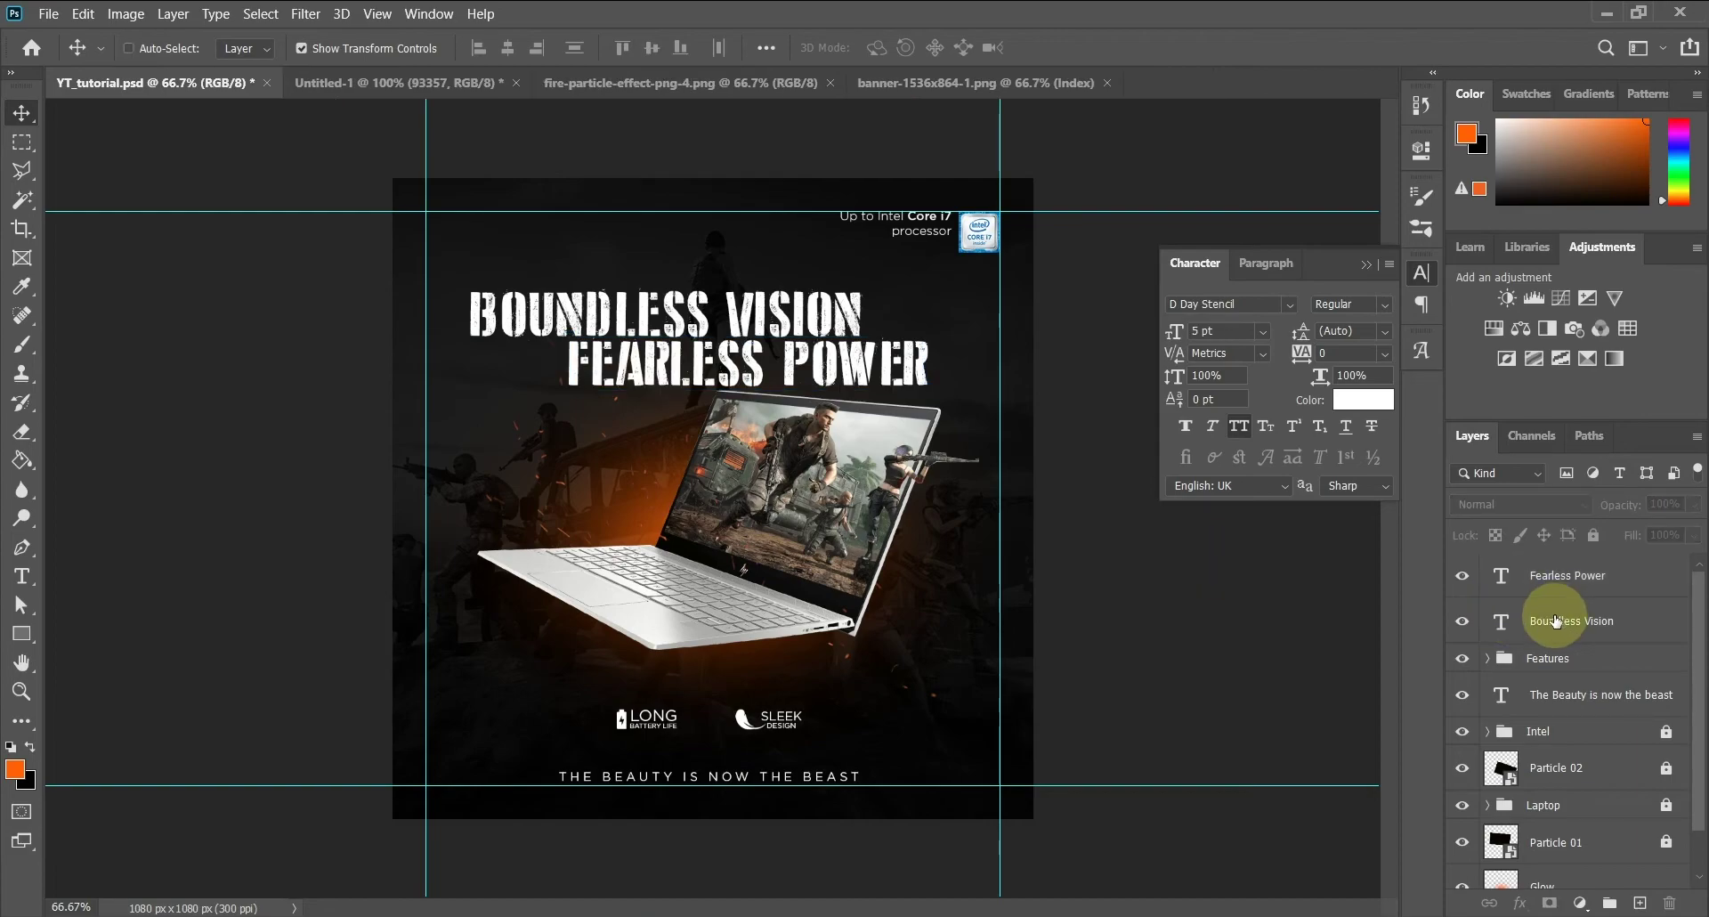
pyautogui.keyDown('shift'); pyautogui.click(1573, 578); pyautogui.keyUp('shift')
pyautogui.hotkey('ctrl', 't')
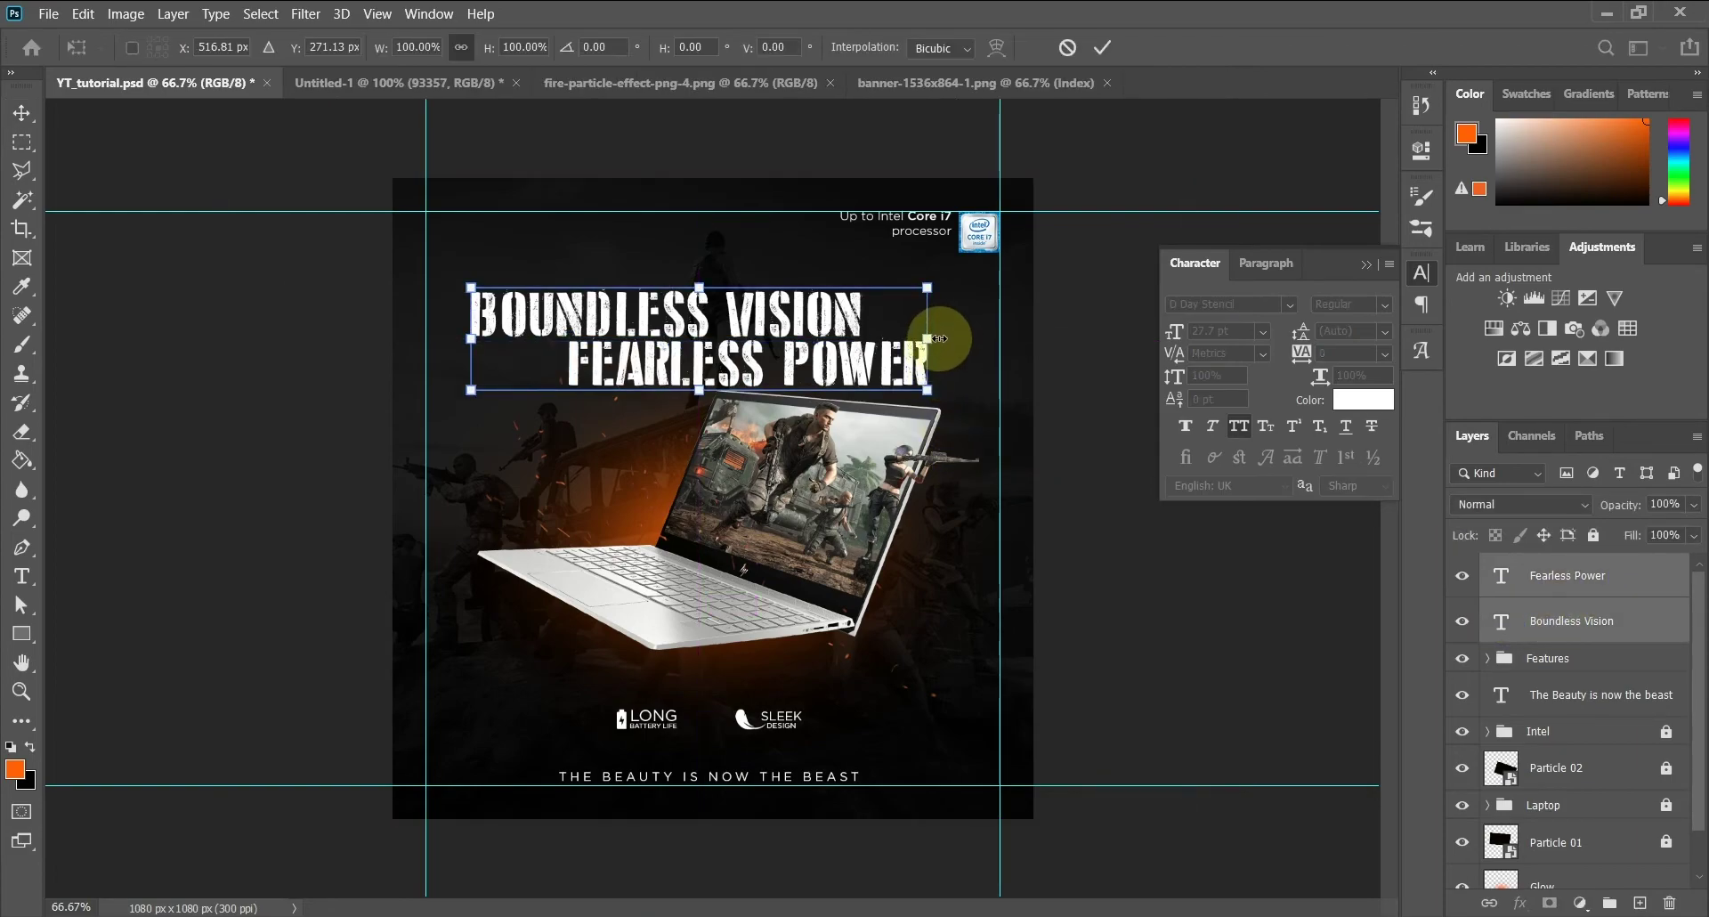
pyautogui.moveTo(949, 335); pyautogui.dragTo(944, 314)
pyautogui.press('Return')
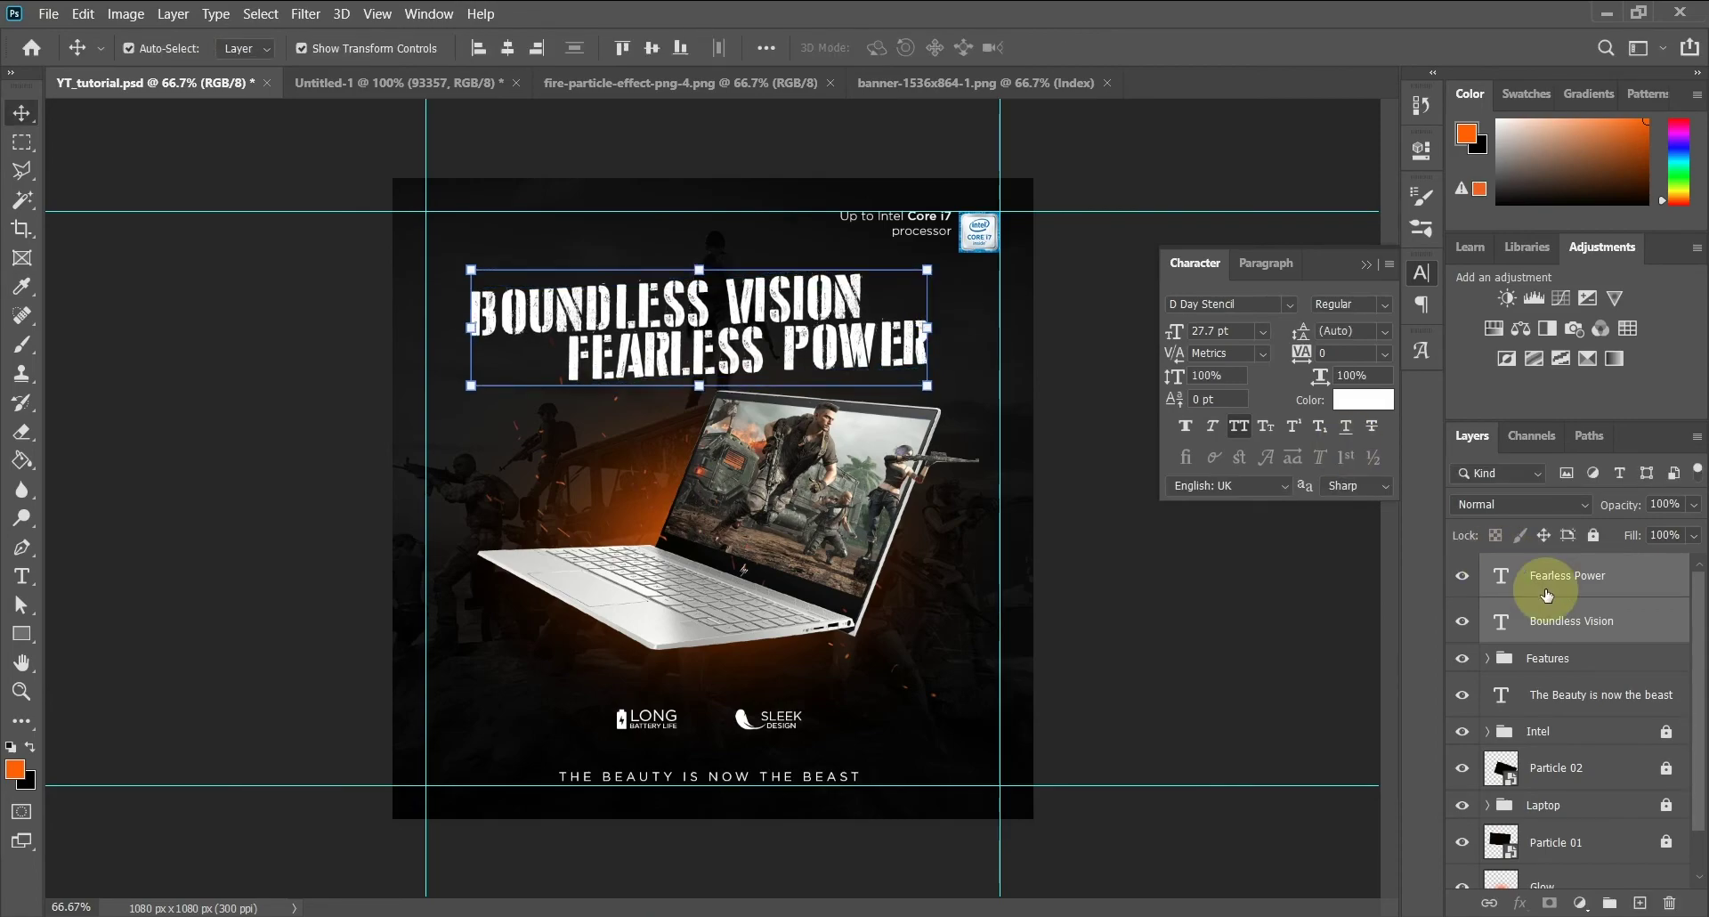
# Group the two headline text layers, name the group Min tag Line and place it directly below the Laptop group
pyautogui.hotkey('ctrl', 'g')
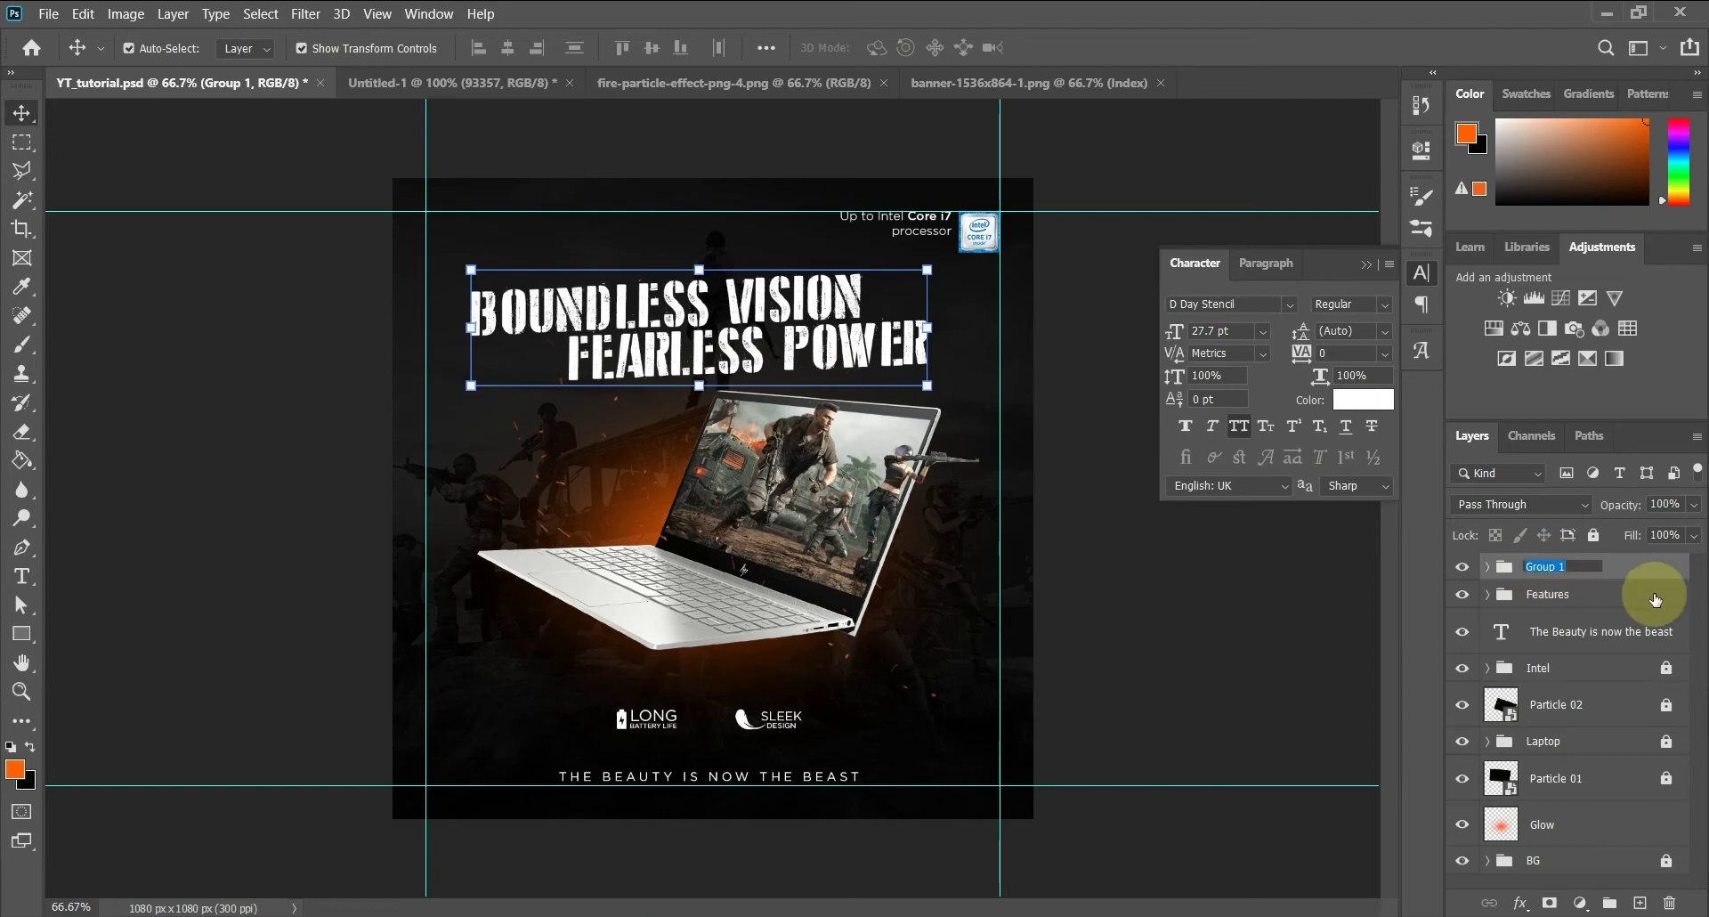
pyautogui.press('Return')
pyautogui.moveTo(1589, 570); pyautogui.dragTo(1532, 761)
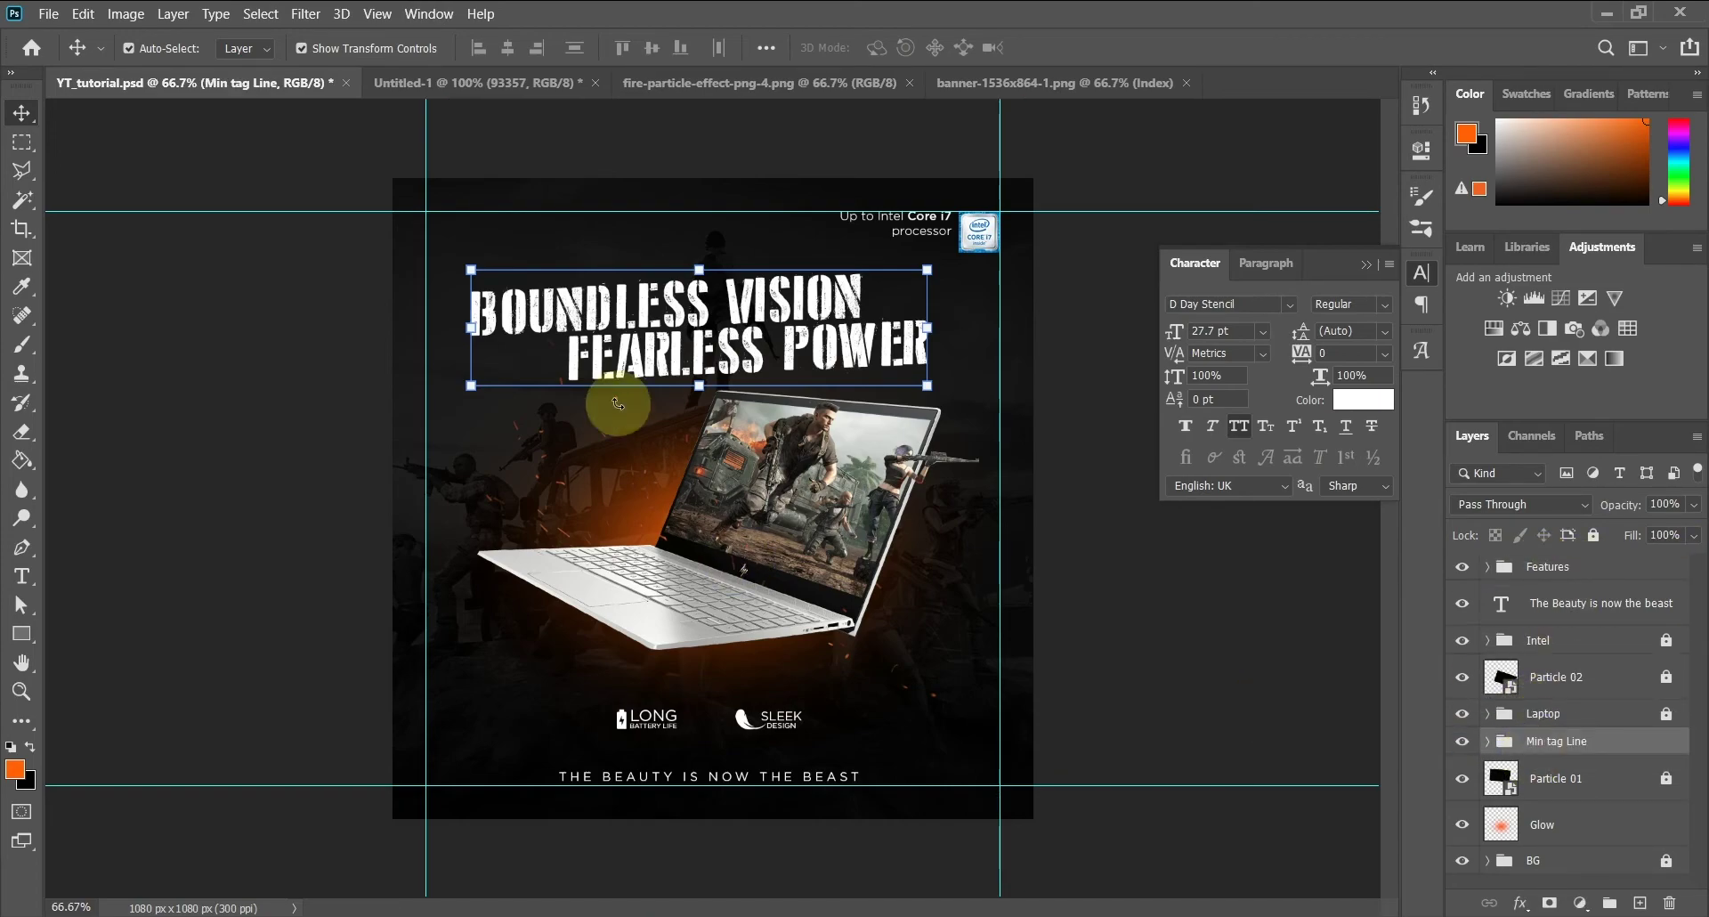
# Move the Min tag Line group down so it tucks behind the laptop's top edge, and 10 px to the right
pyautogui.moveTo(745, 333); pyautogui.dragTo(746, 358)
pyautogui.press('Down')
pyautogui.press('Down')
pyautogui.press('Down')
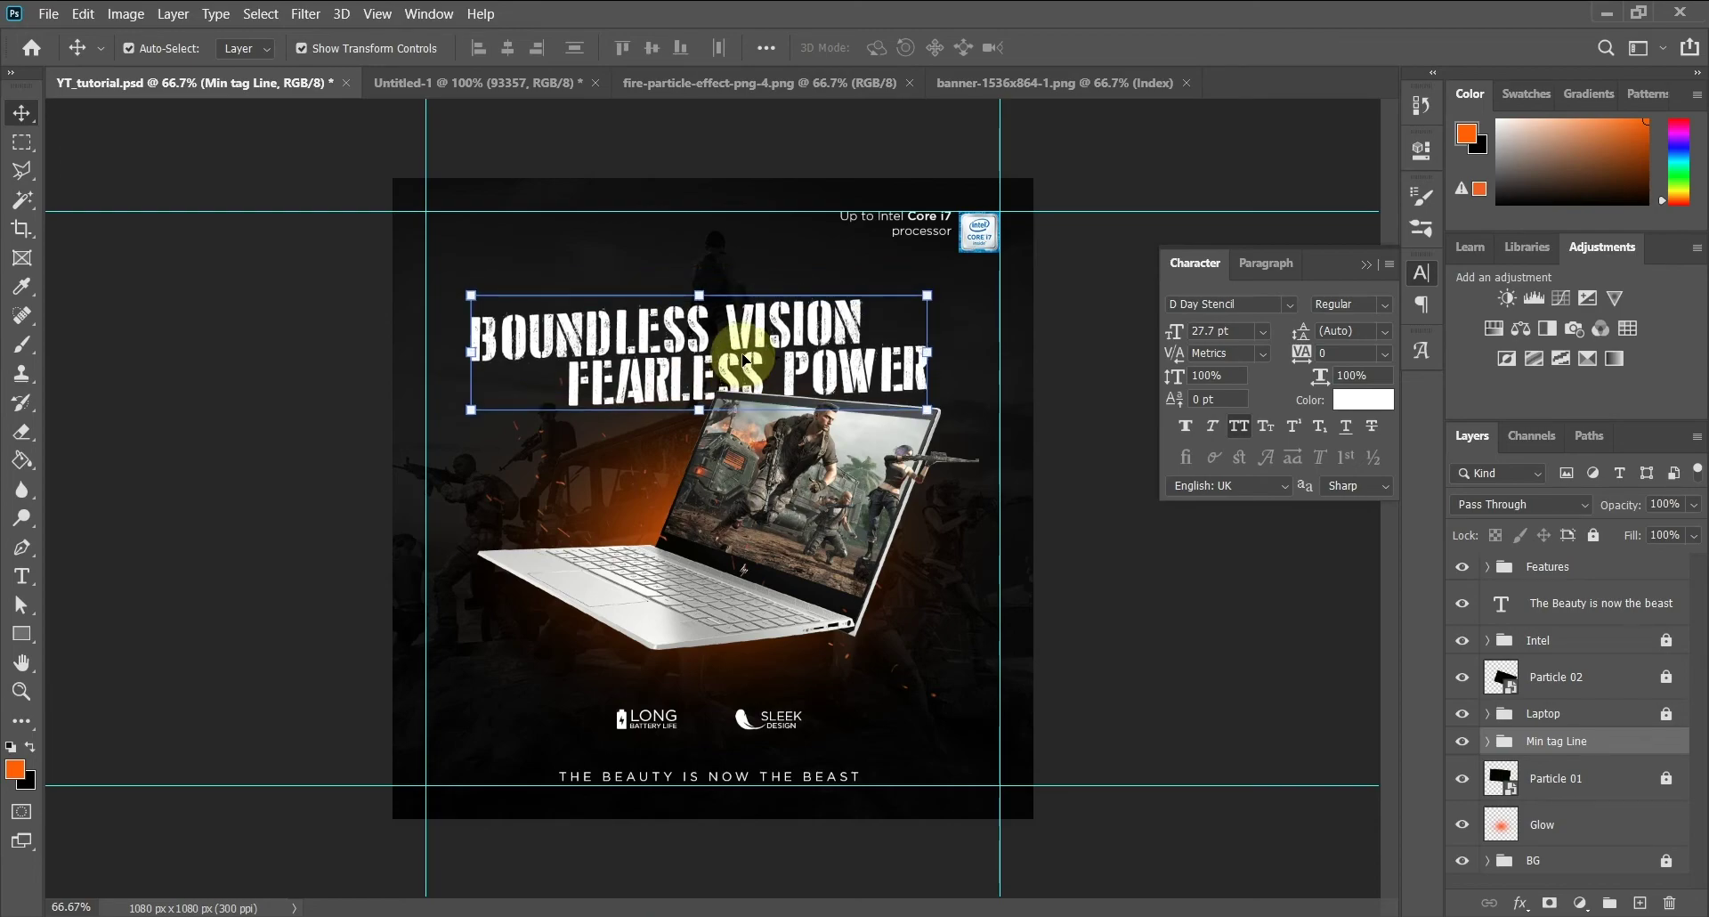
pyautogui.hotkey('shift', 'Right')
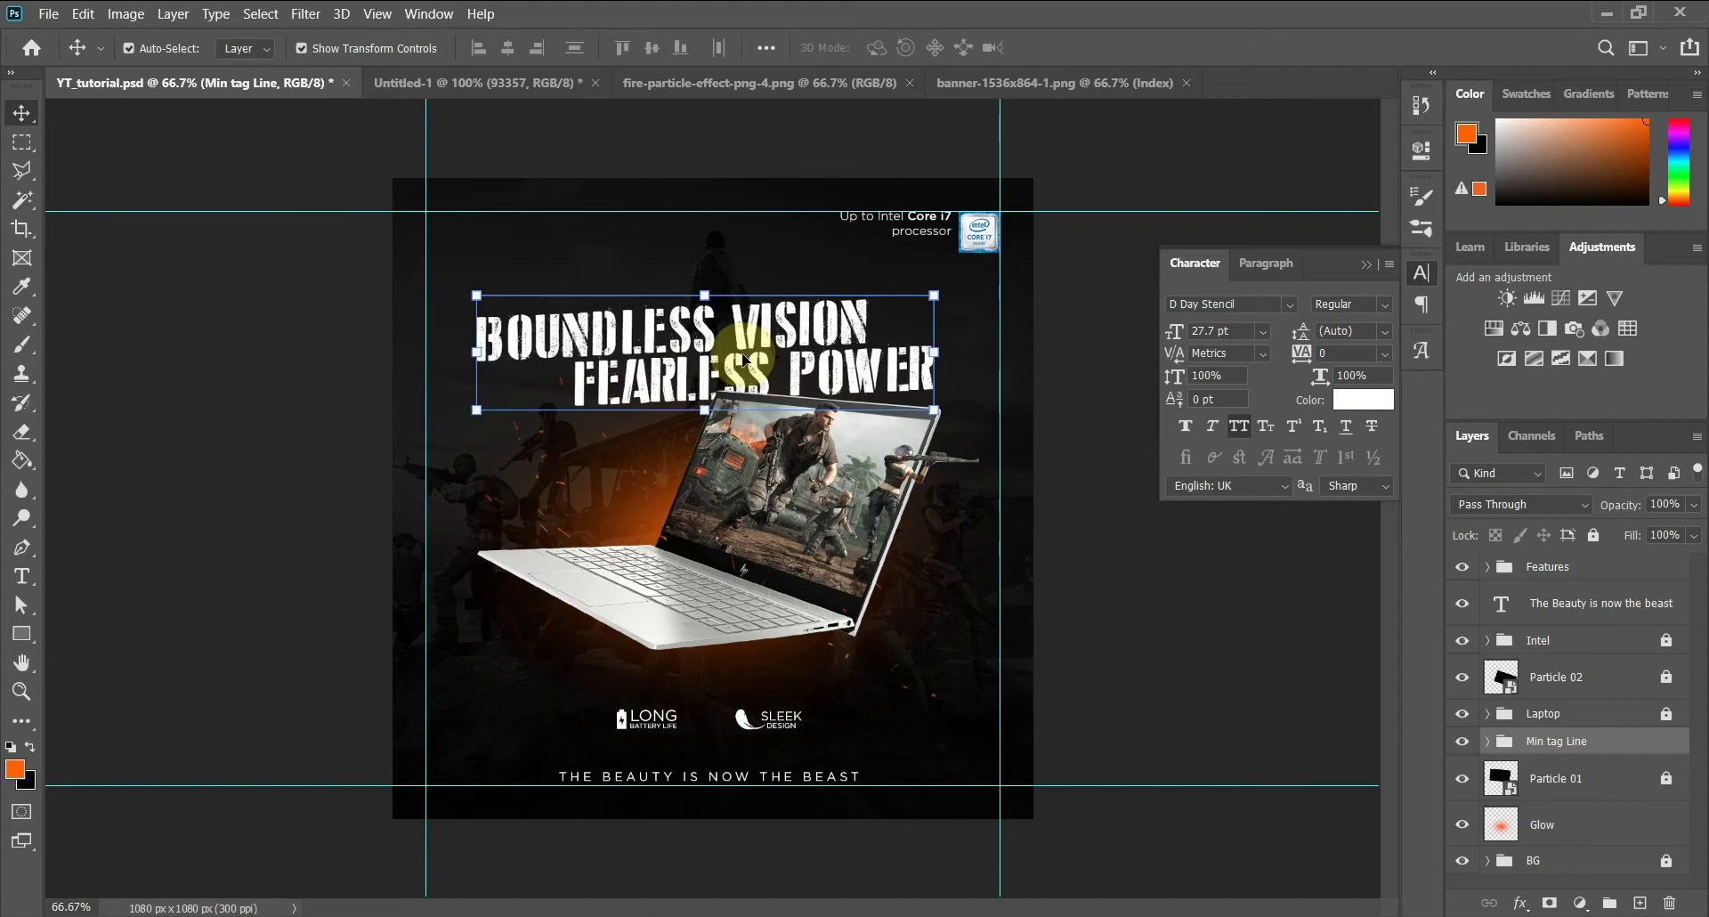
pyautogui.press('Down')
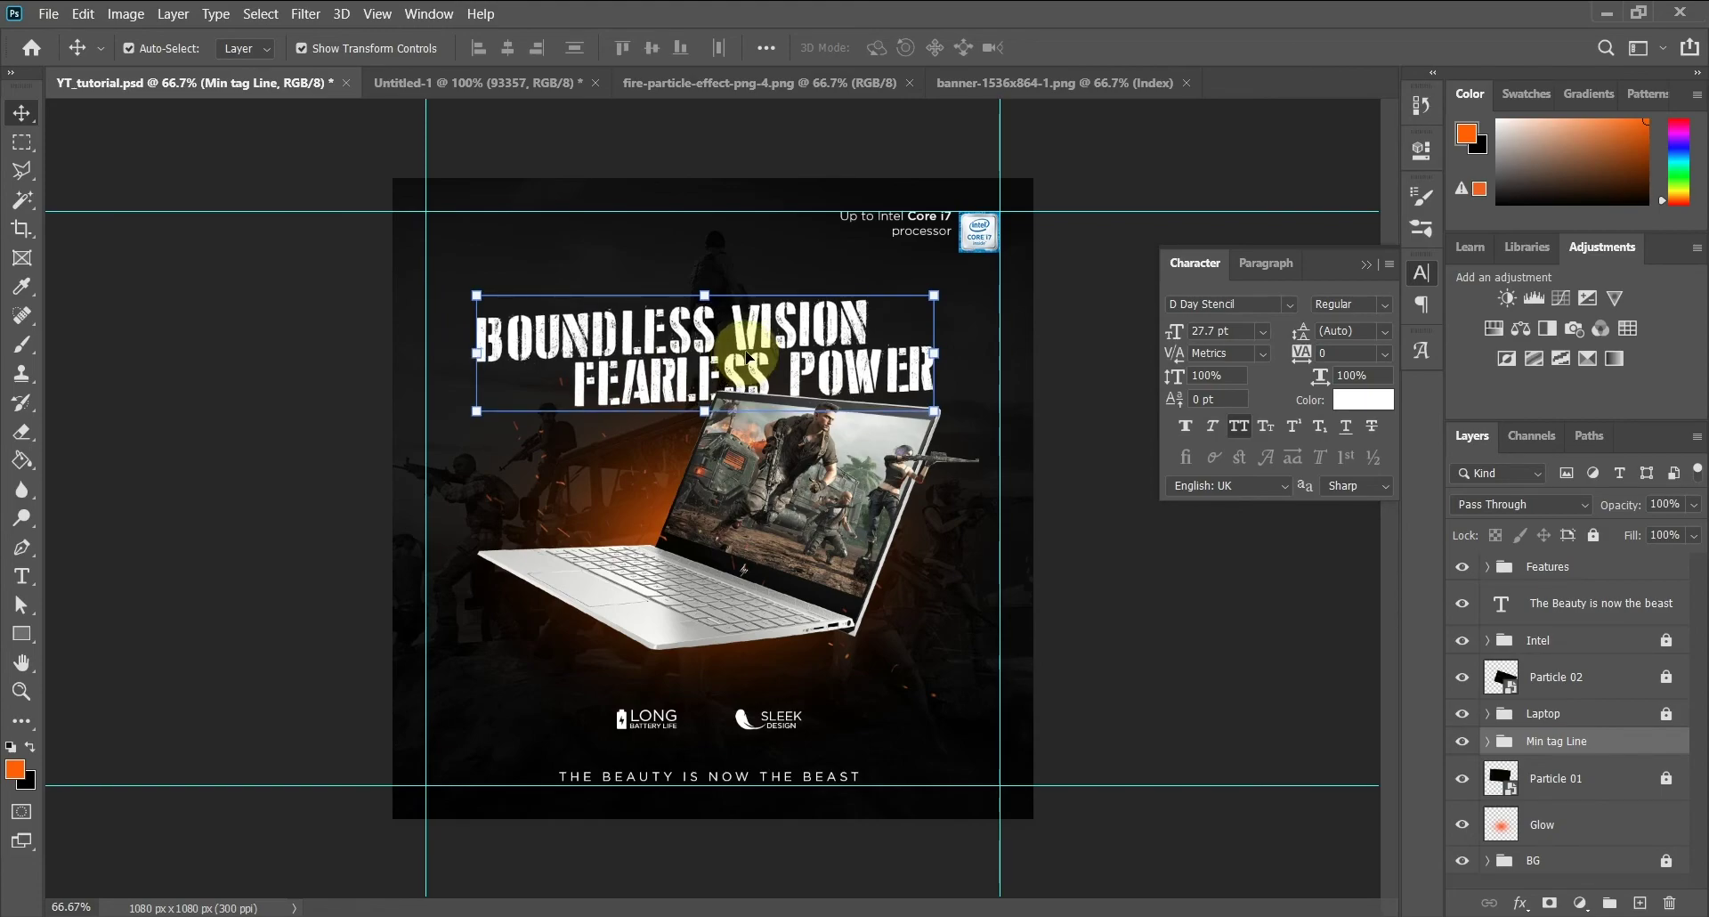
# Add a 5 pt Gotham text line with the designer's full name above the headline
pyautogui.click(1164, 582)
pyautogui.press('t')
pyautogui.click(586, 258)
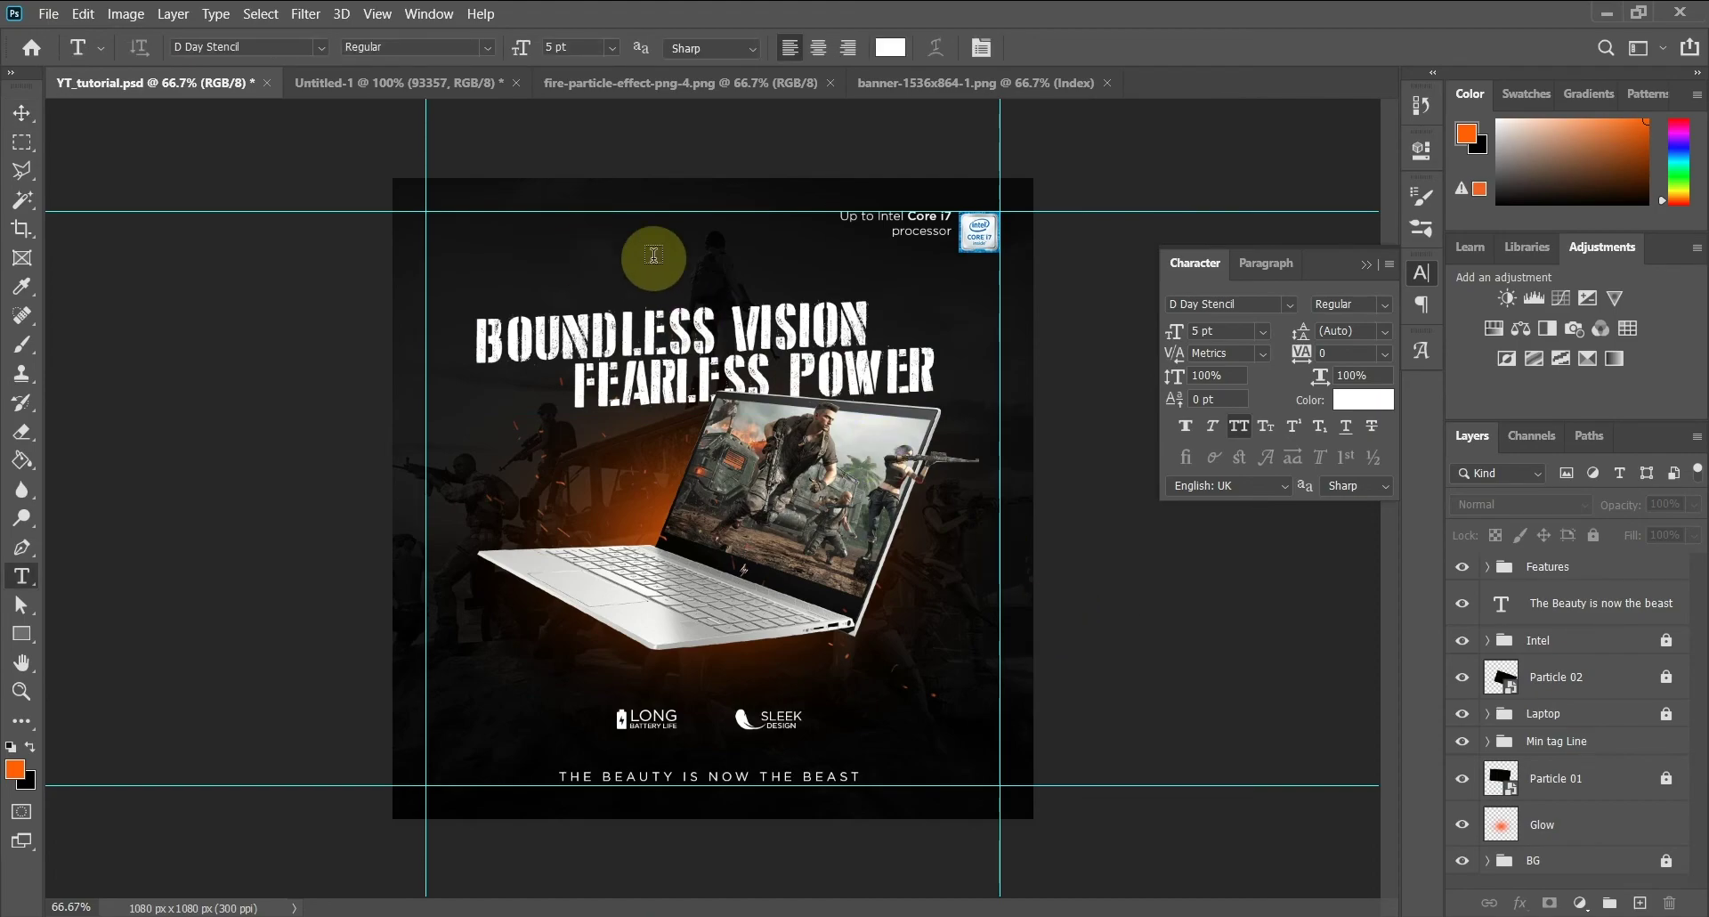
pyautogui.click(1291, 305)
pyautogui.click(1246, 394)
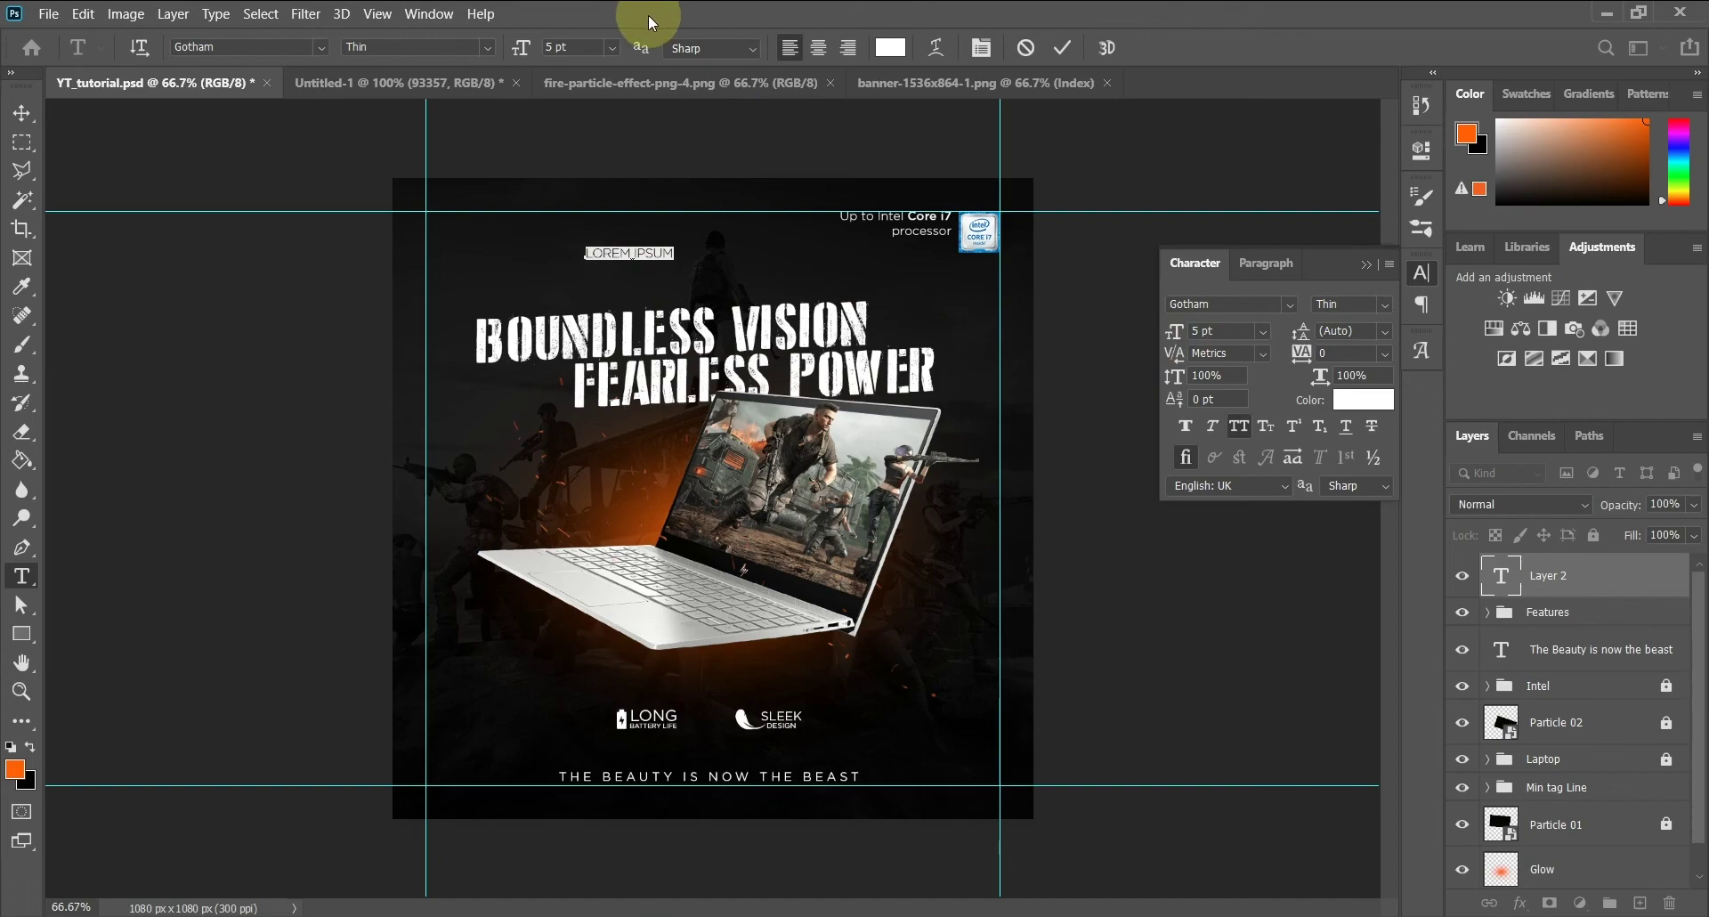
pyautogui.write('AMIT MONDAL')
# Restyle the name text so the first name is in a bold weight and the surname in a lighter one
pyautogui.hotkey('ctrl', 'a')
pyautogui.click(1384, 303)
pyautogui.click(1364, 344)
pyautogui.moveTo(620, 254); pyautogui.dragTo(564, 256)
pyautogui.click(1384, 305)
pyautogui.click(1341, 377)
# Move the name text to the poster's upper-left corner, snapped to the margin guides
pyautogui.click(23, 111)
pyautogui.hotkey('ctrl', '+')
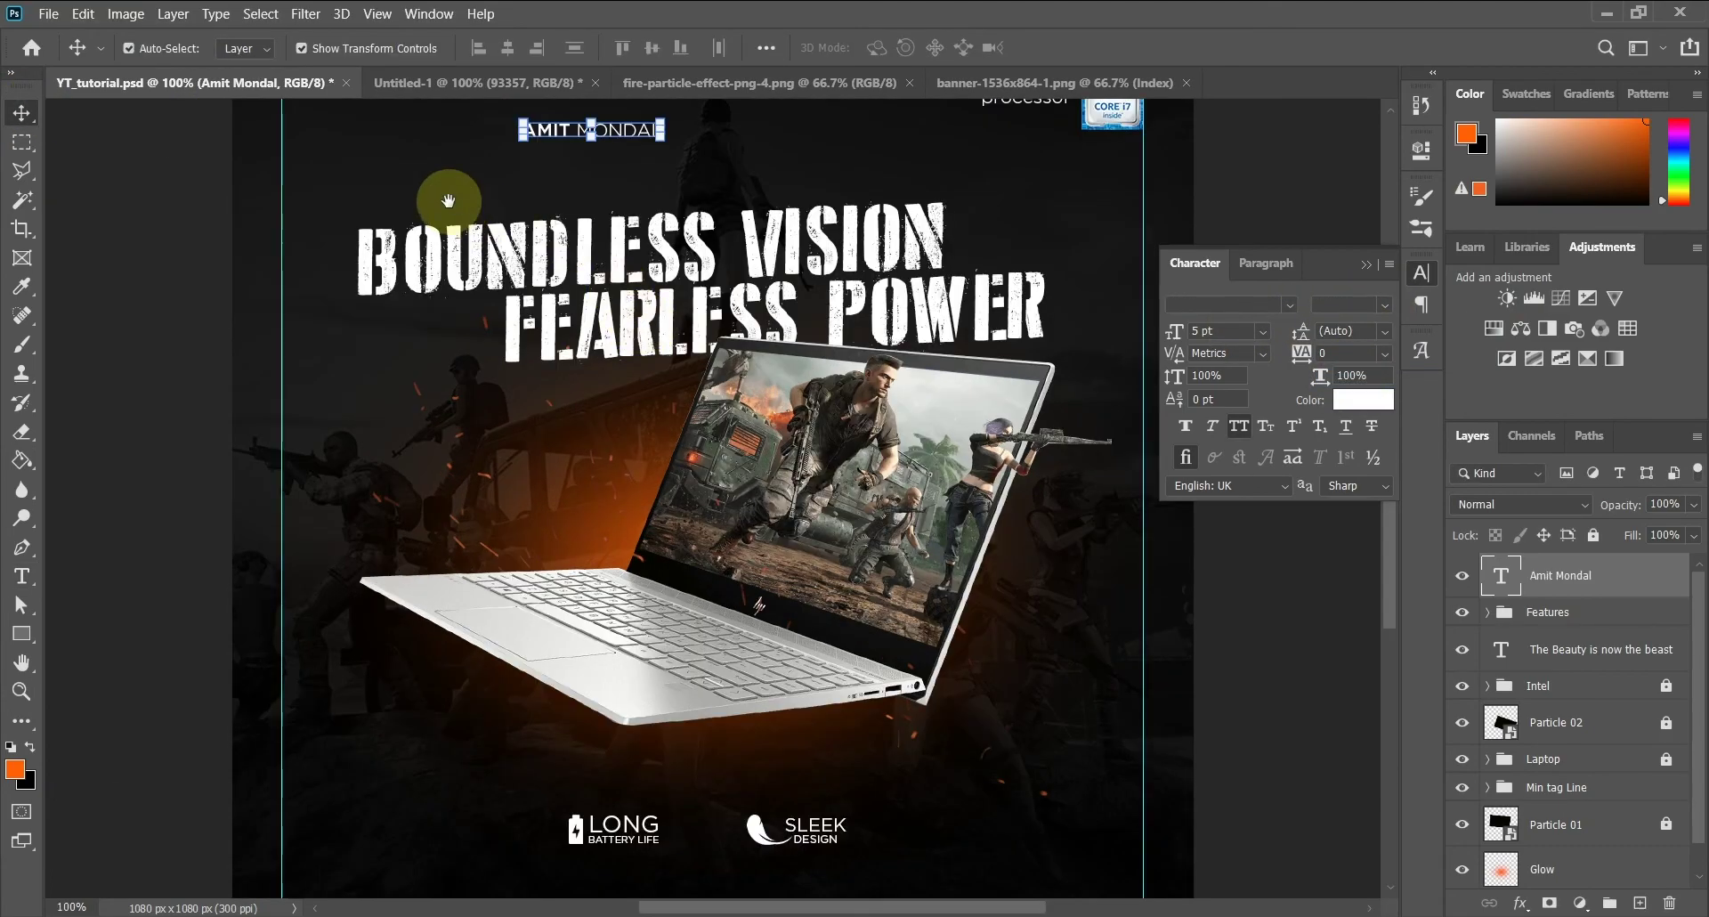
pyautogui.moveTo(448, 201); pyautogui.dragTo(572, 368)
pyautogui.moveTo(684, 303); pyautogui.dragTo(442, 248)
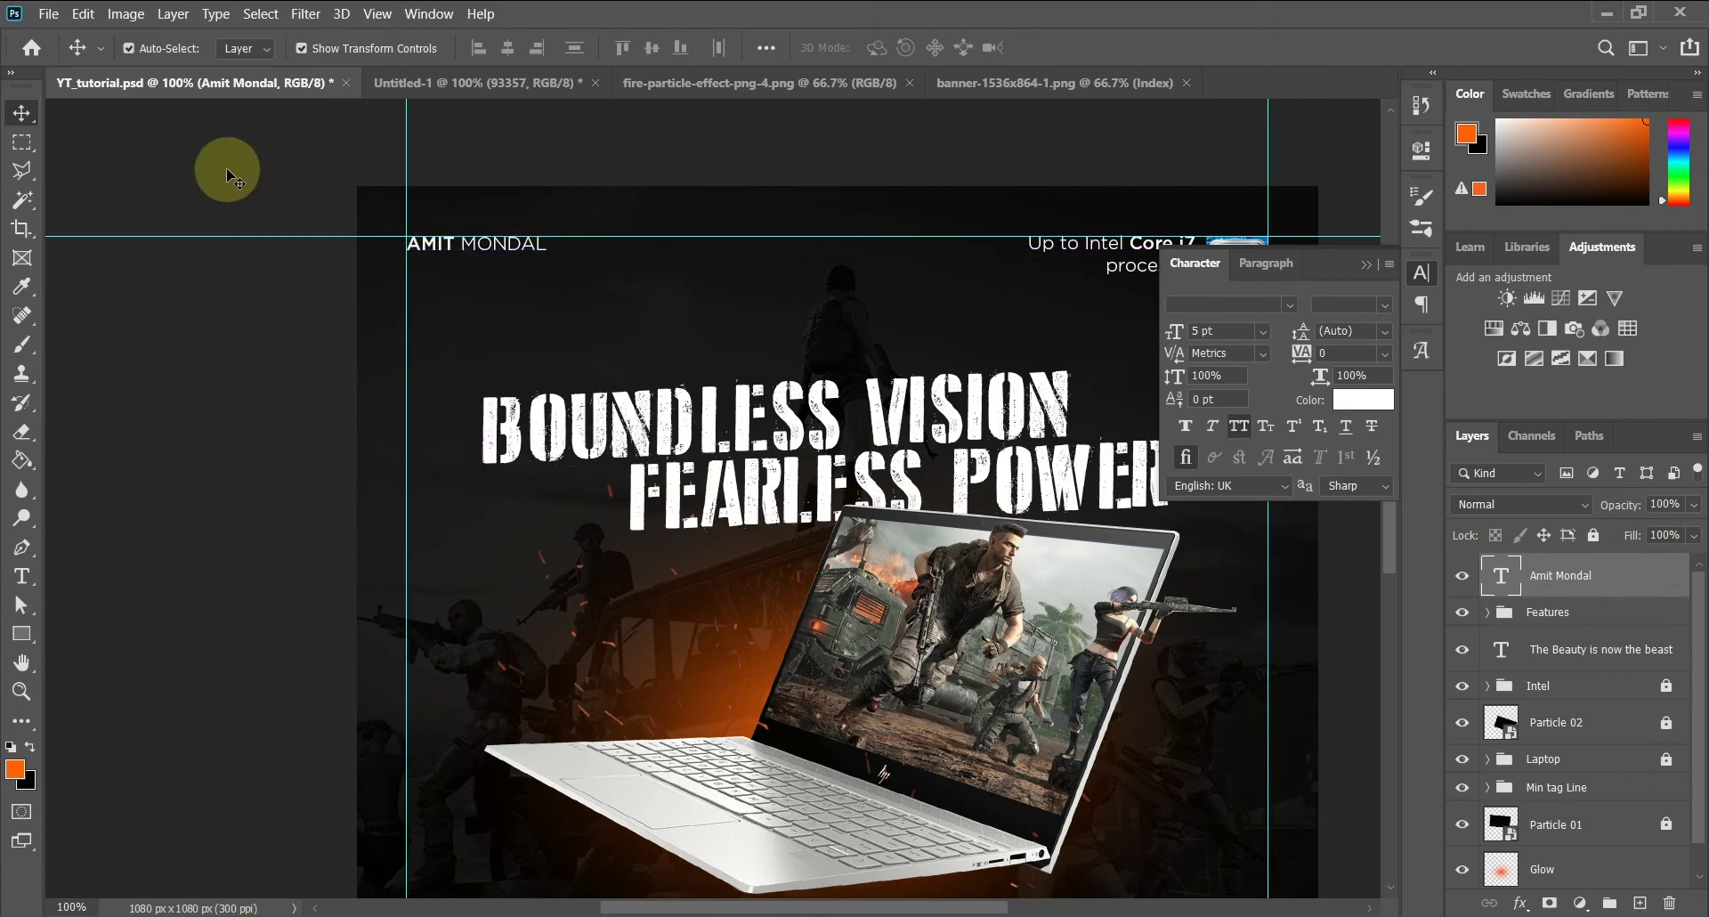
# Collapse the Character settings and hide the guides to show the whole poster uncluttered
pyautogui.click(229, 171)
pyautogui.hotkey('ctrl', '-')
pyautogui.click(1422, 282)
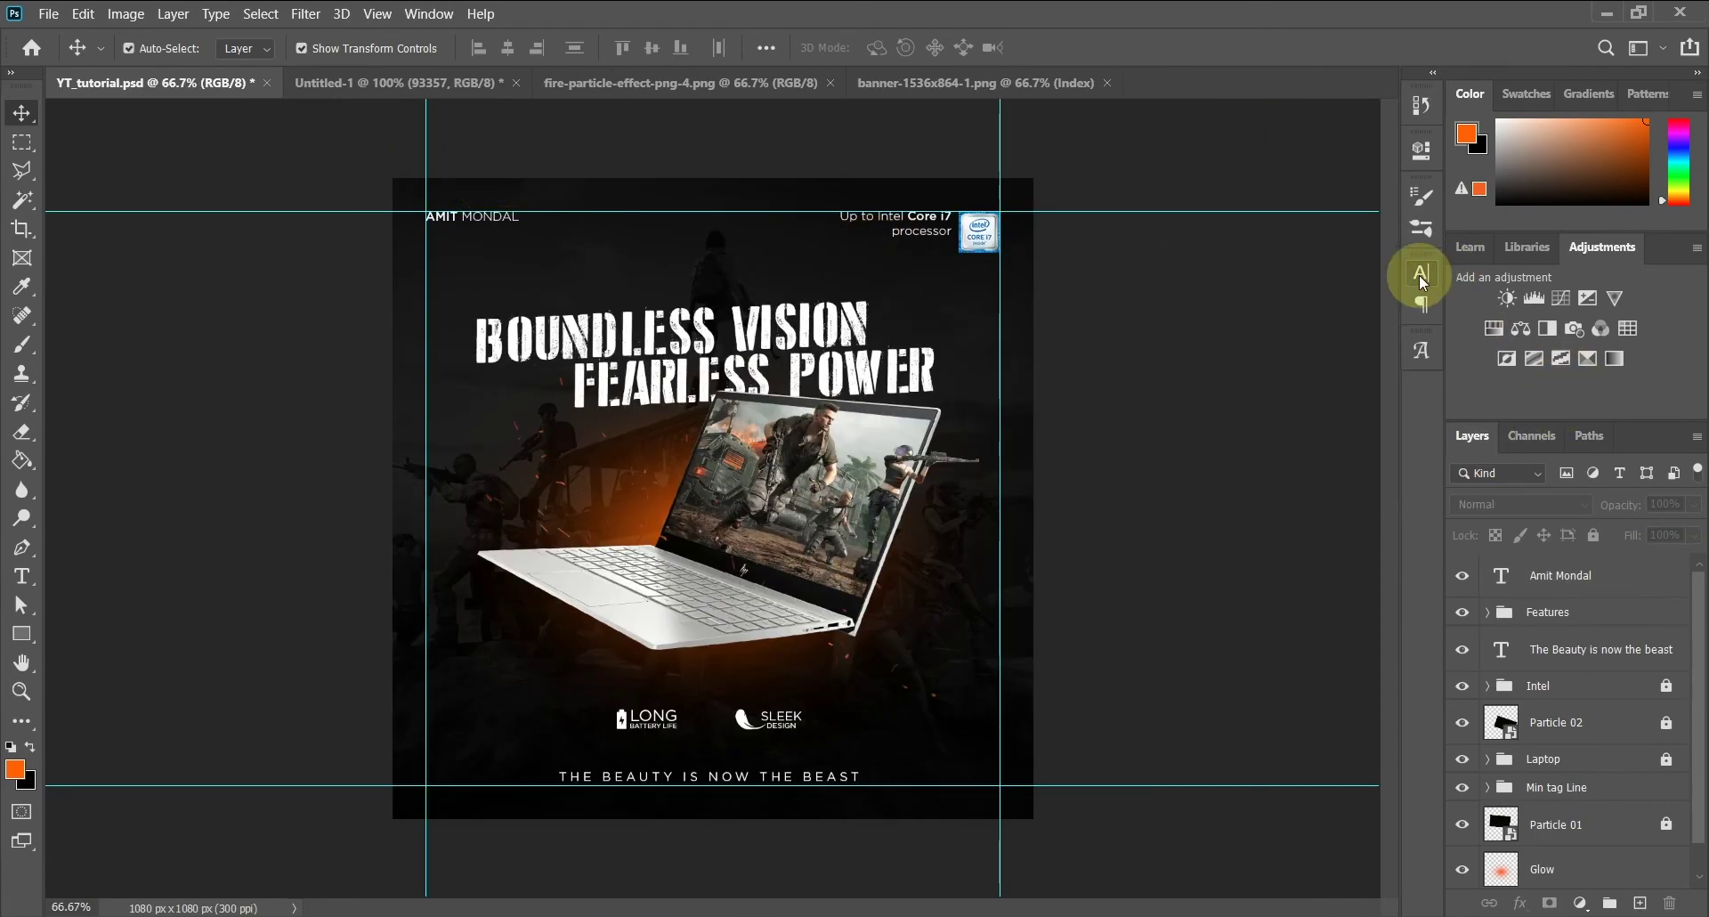
pyautogui.hotkey('ctrl', ';')
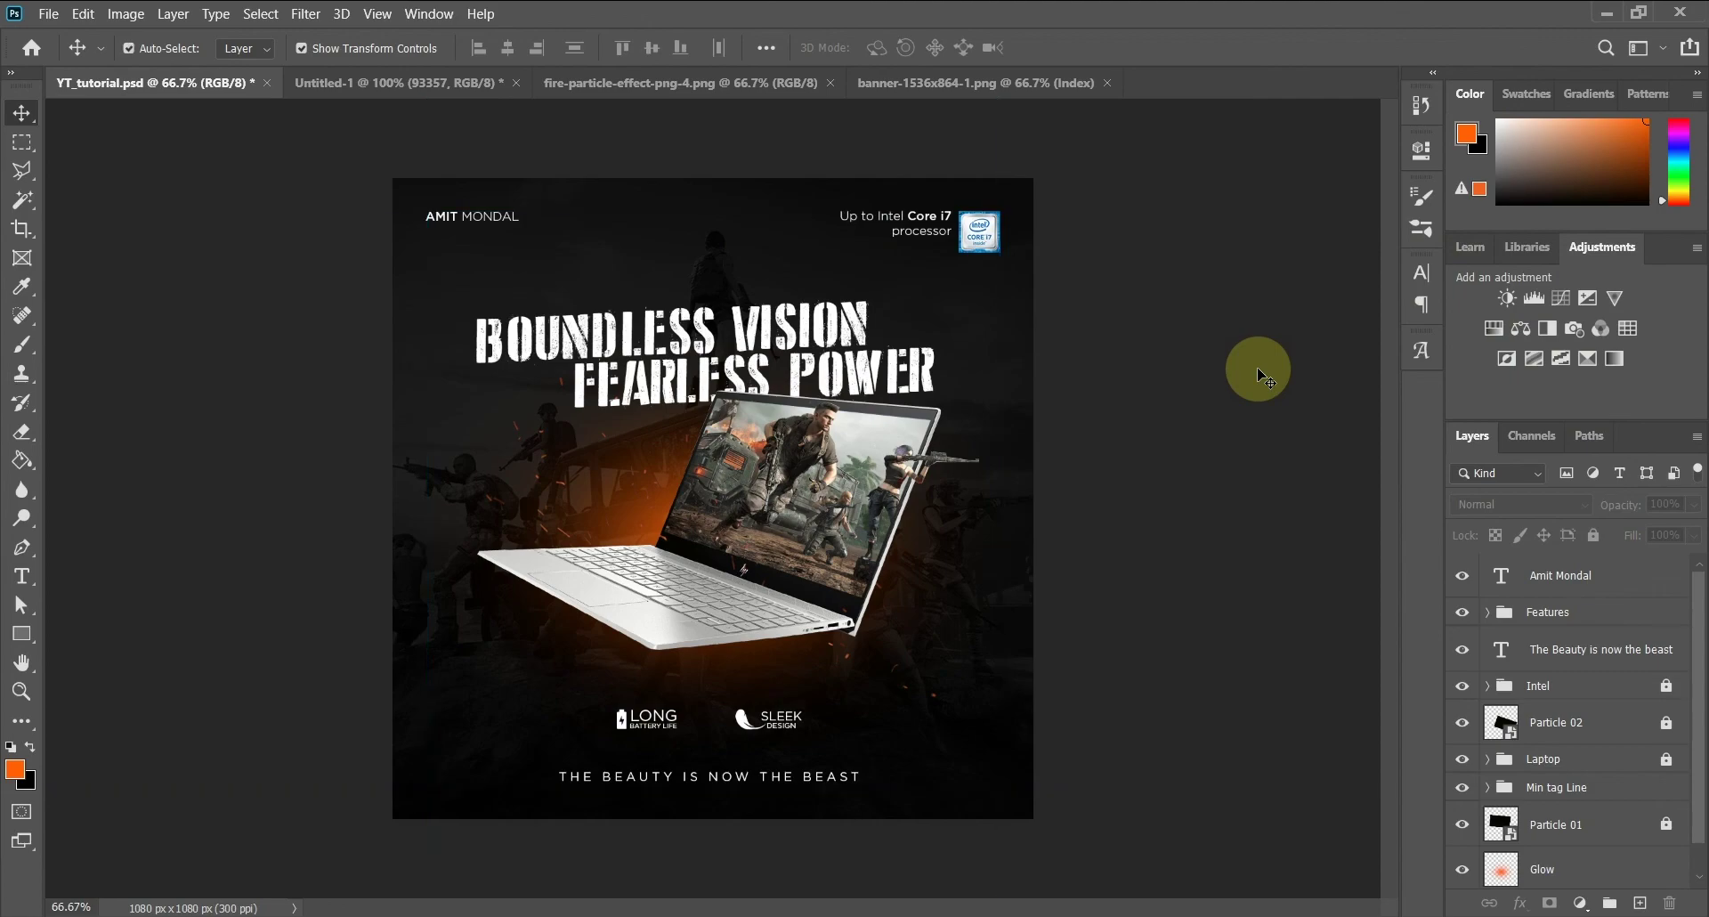